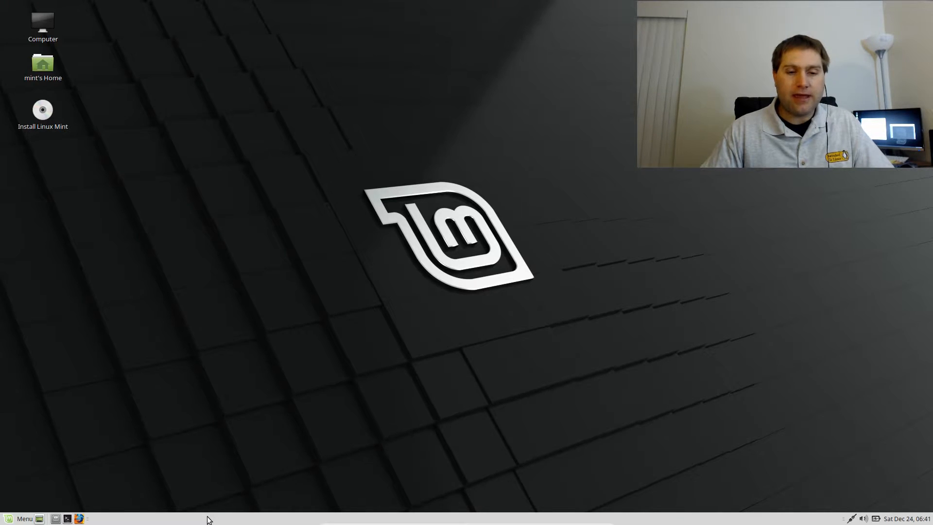
# Open the properties of the bottom panel and set its size to 42 pixels.
pyautogui.rightClick(209, 519)
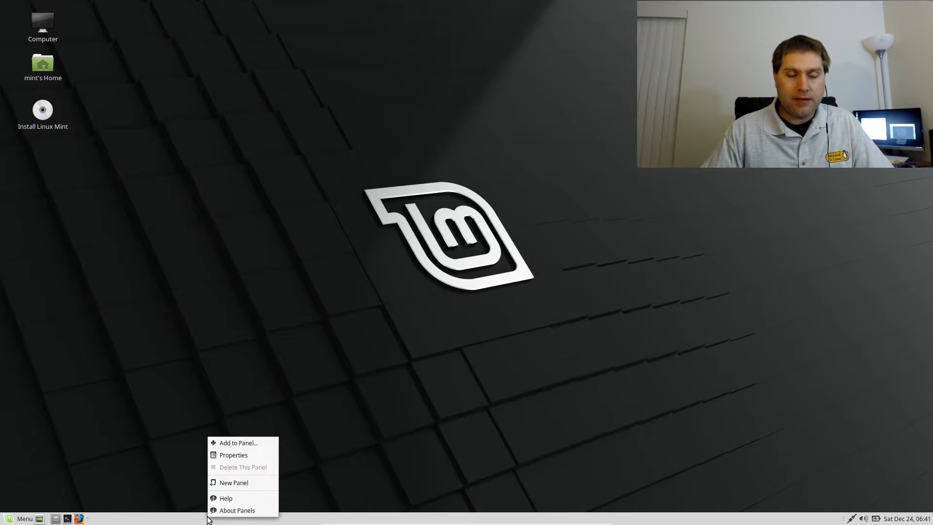
pyautogui.click(240, 456)
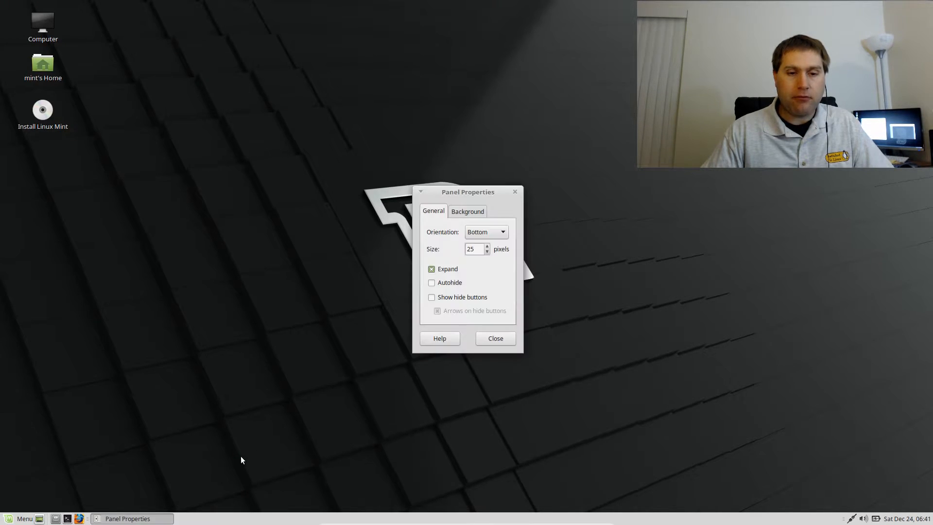
pyautogui.click(487, 247)
pyautogui.click(488, 246)
pyautogui.click(487, 247)
pyautogui.click(488, 247)
pyautogui.click(488, 247)
pyautogui.click(488, 247)
pyautogui.click(488, 247)
pyautogui.click(488, 247)
pyautogui.click(487, 247)
pyautogui.click(488, 247)
pyautogui.click(488, 247)
pyautogui.click(487, 247)
pyautogui.click(487, 247)
pyautogui.click(488, 247)
pyautogui.click(488, 246)
pyautogui.click(487, 247)
pyautogui.click(487, 247)
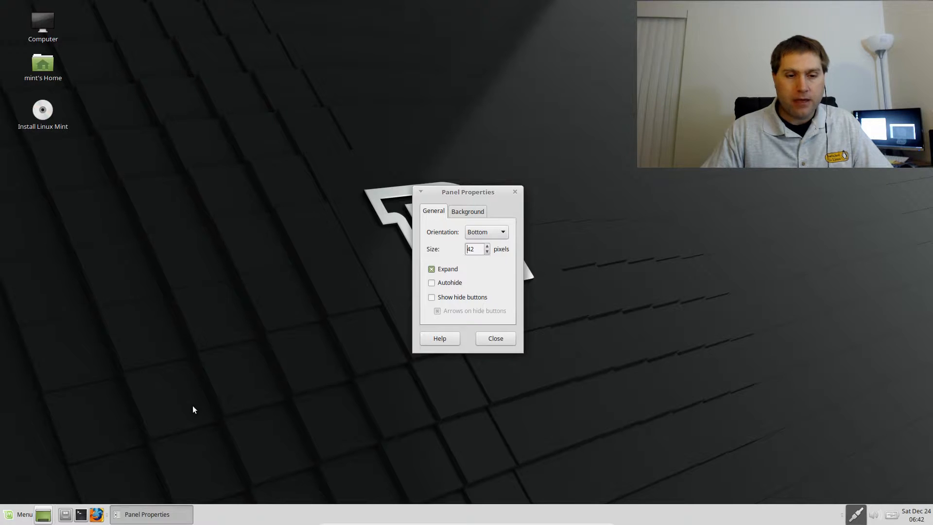
# Try the panel's Expand and Autohide settings, returning Expand to on and Autohide to off.
pyautogui.click(433, 271)
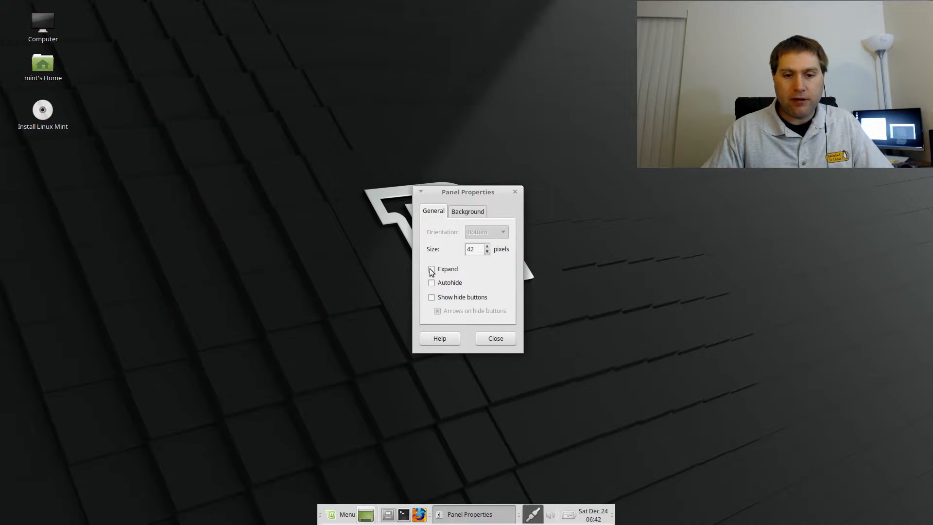
pyautogui.click(432, 270)
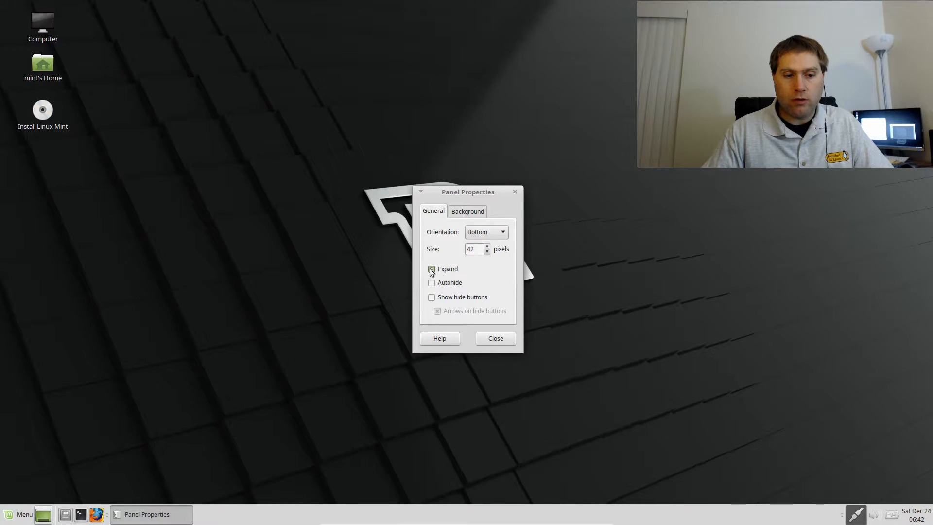
pyautogui.click(432, 284)
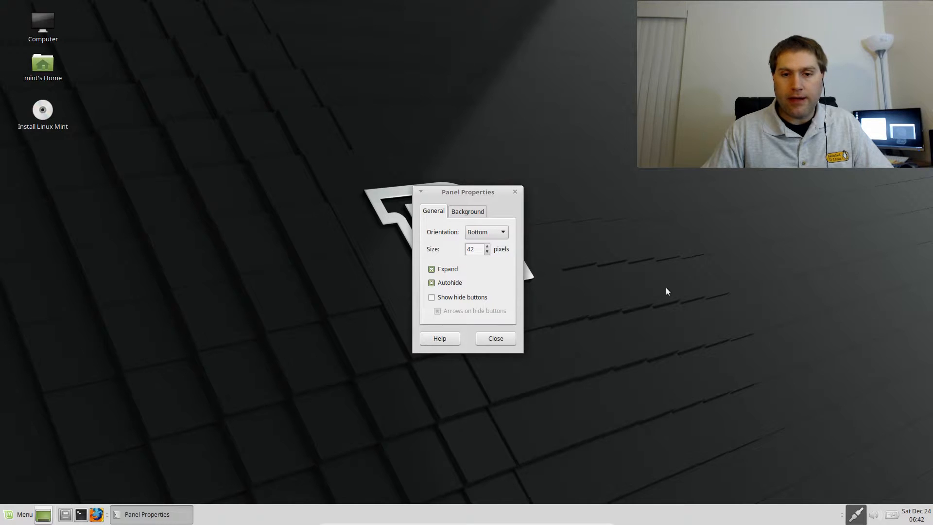
pyautogui.click(431, 283)
# Try the panel's hide buttons by collapsing and restoring the panel, and disable them again.
pyautogui.click(432, 297)
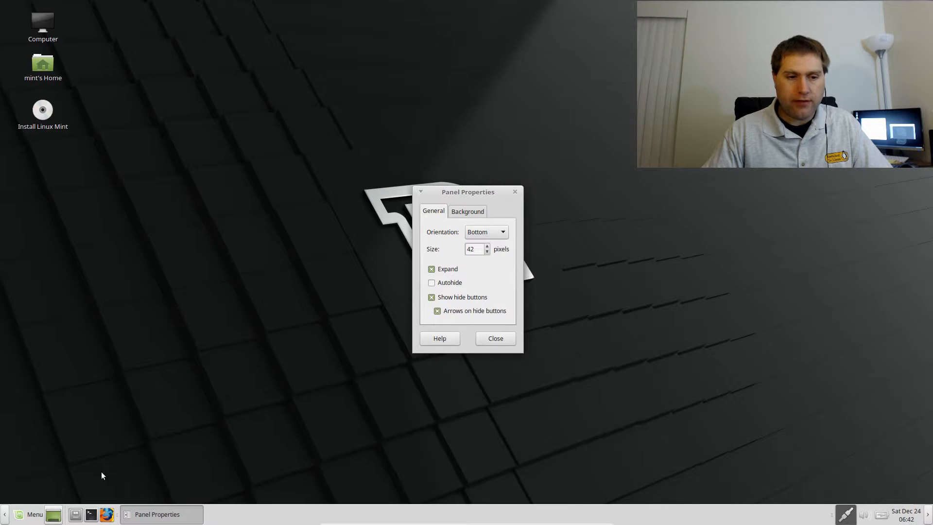
pyautogui.click(6, 515)
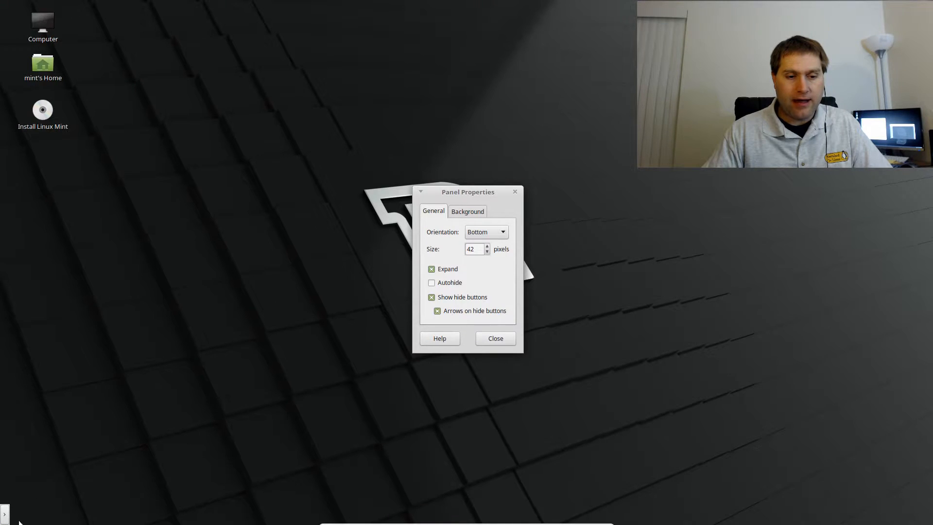
pyautogui.click(5, 515)
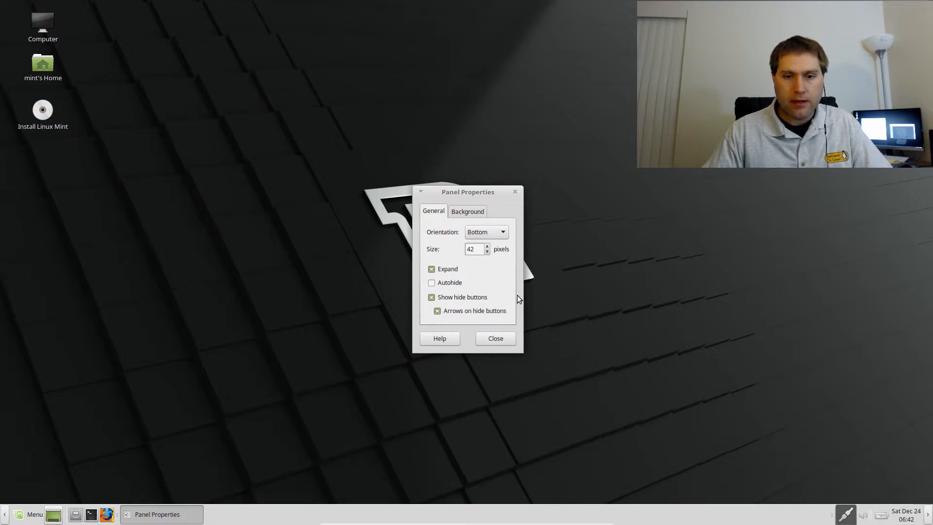
pyautogui.click(455, 297)
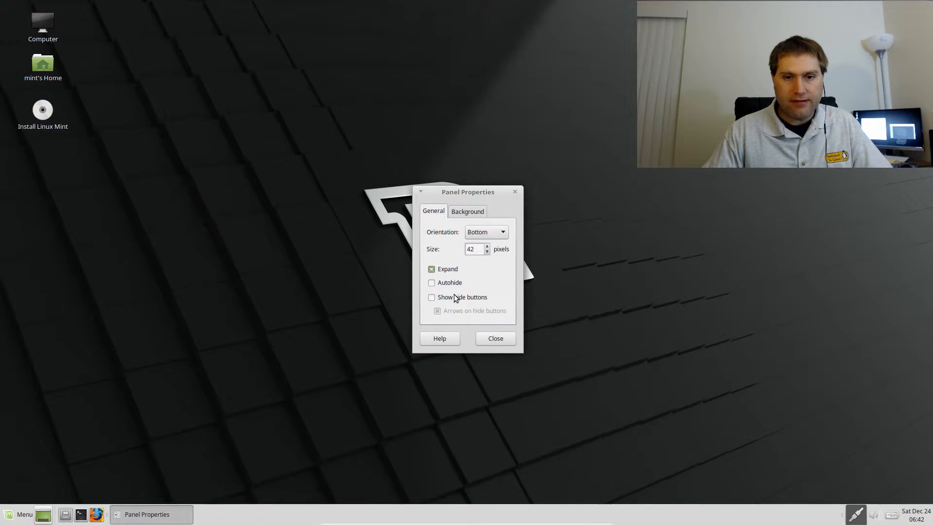
# Try a semi-transparent solid color as the panel background, revert to the system theme, and close the panel properties.
pyautogui.click(478, 214)
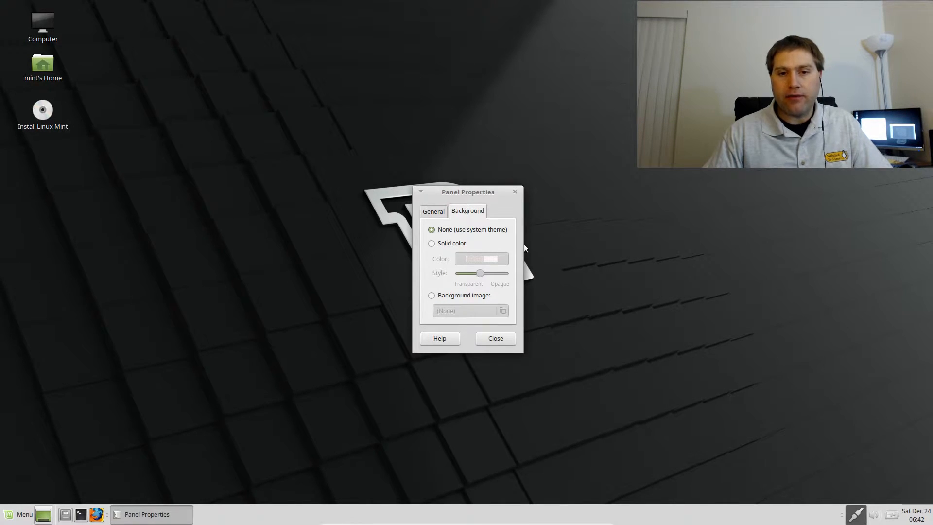
pyautogui.click(456, 244)
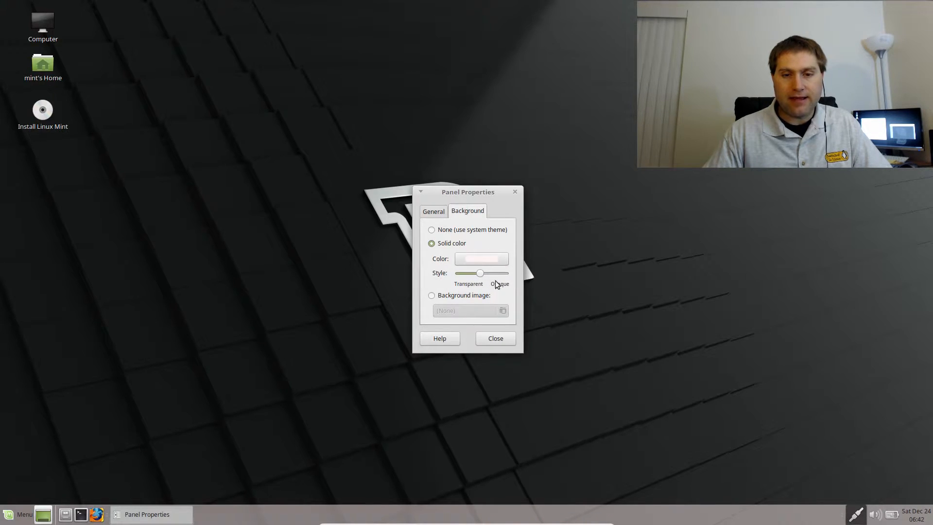
pyautogui.moveTo(482, 275)
pyautogui.mouseDown()
pyautogui.moveTo(500, 273)
pyautogui.moveTo(481, 277)
pyautogui.mouseUp()
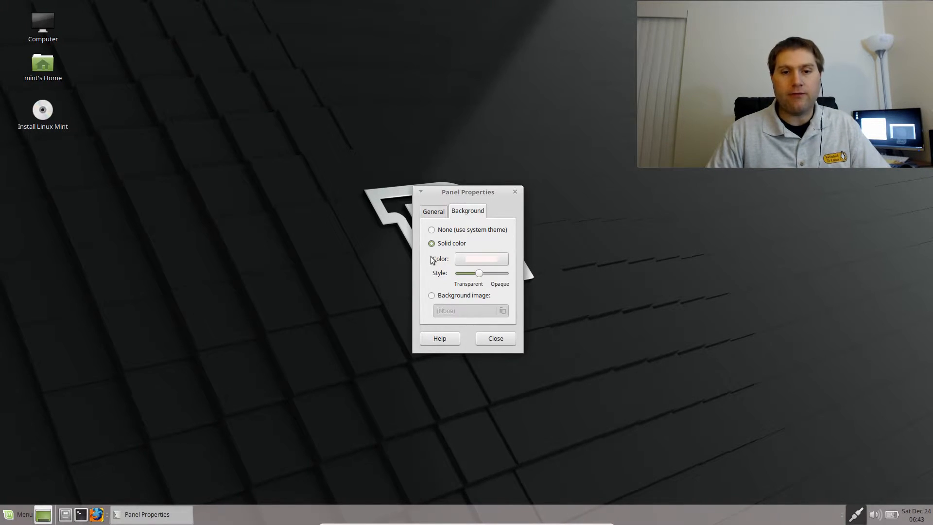
pyautogui.click(457, 230)
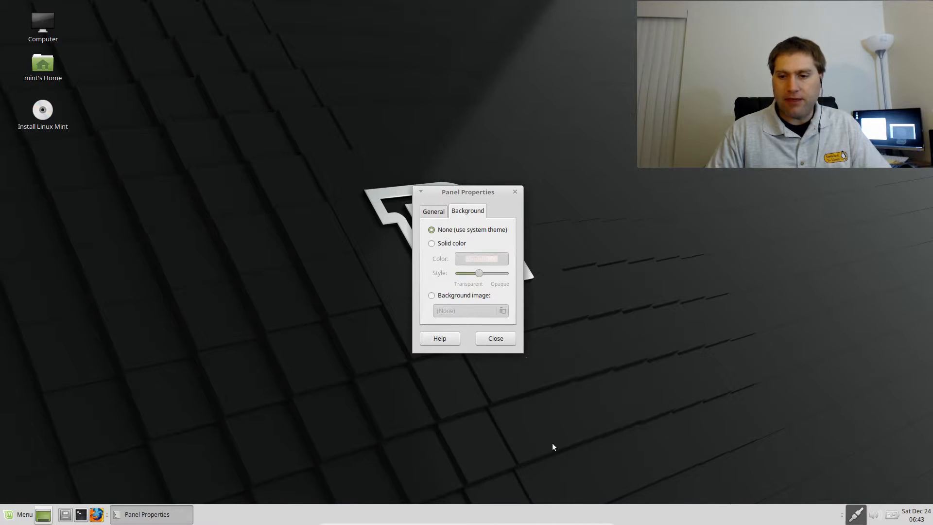
pyautogui.click(439, 214)
pyautogui.click(491, 337)
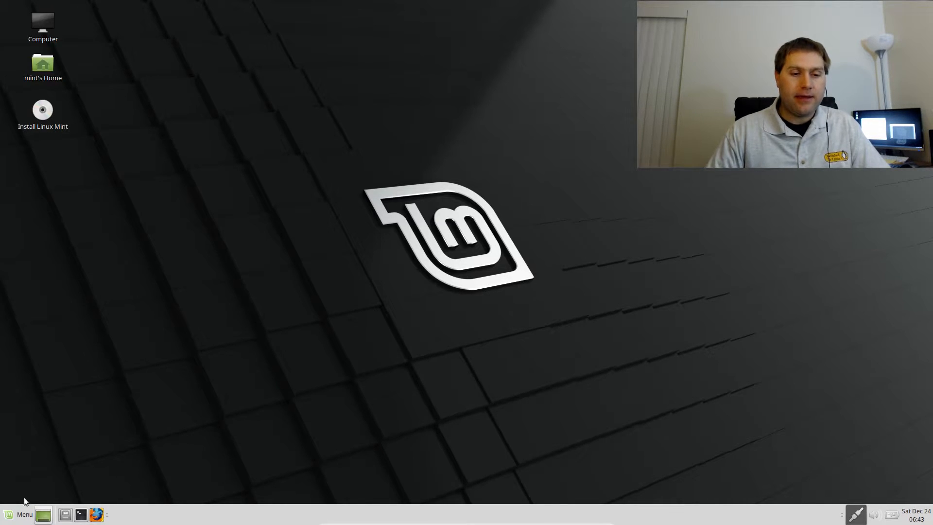
# Open the preferences of the main menu and toggle its button icon off and back on.
pyautogui.rightClick(18, 514)
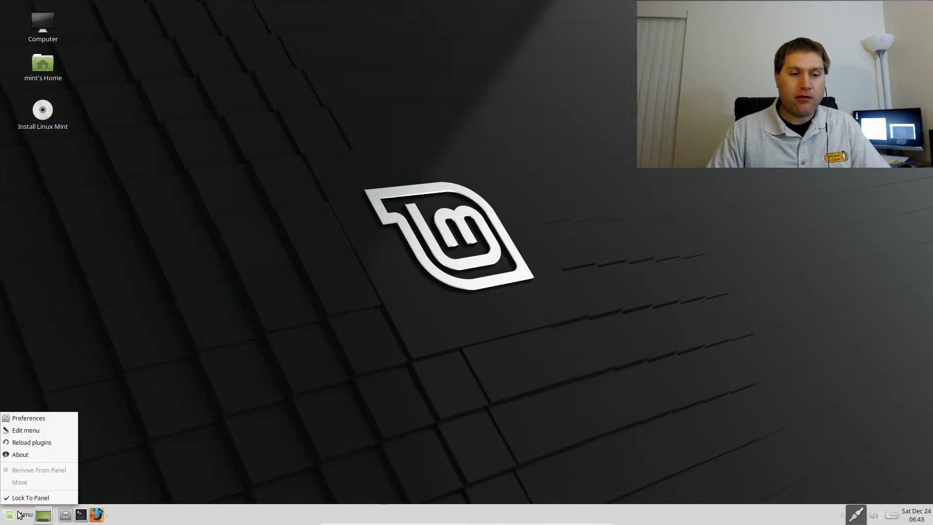
pyautogui.click(43, 418)
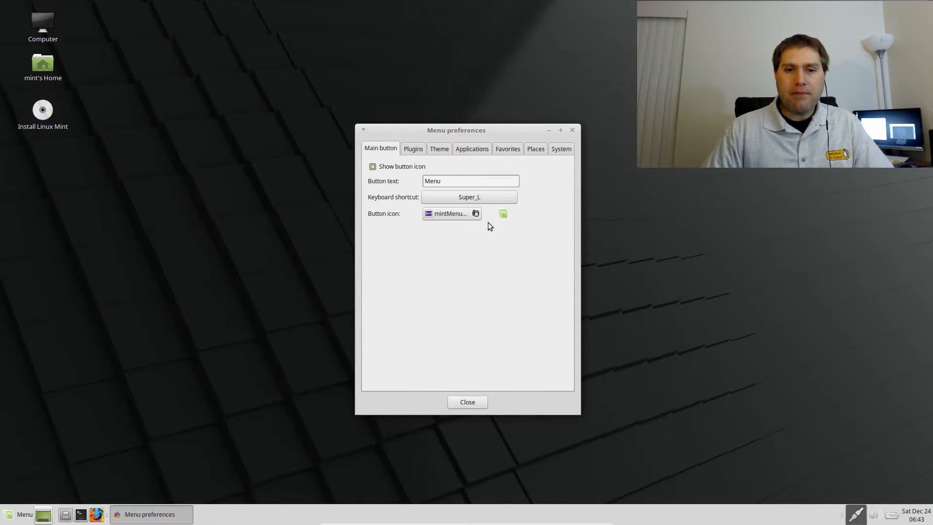
pyautogui.click(373, 168)
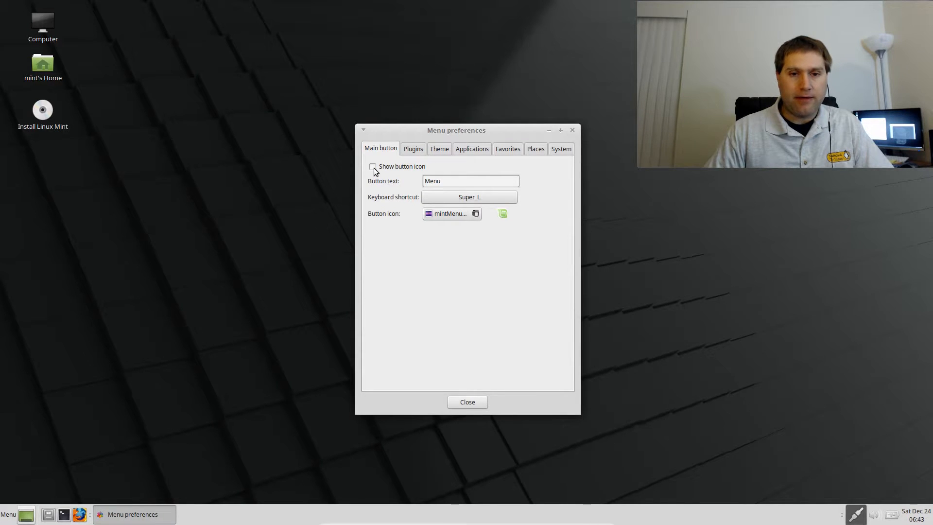
pyautogui.click(373, 167)
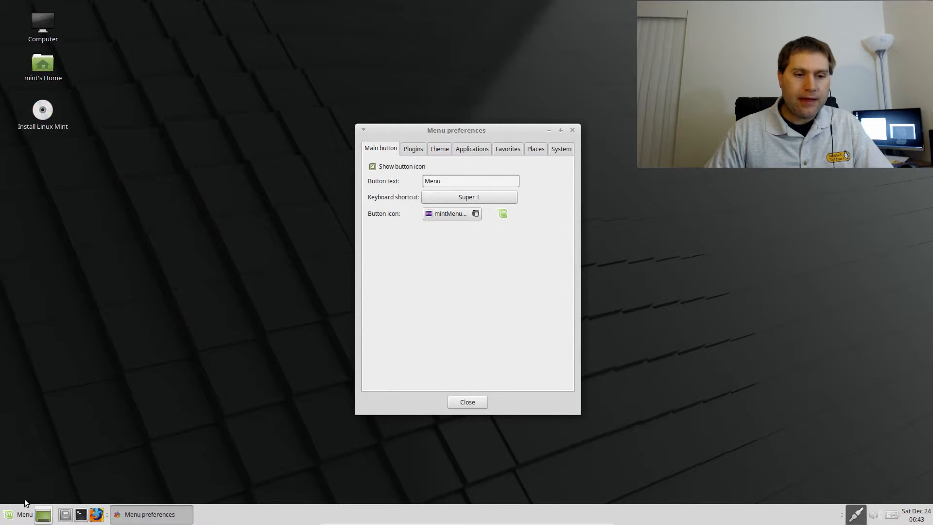
# Clear the menu button's text and restore it as "Menu".
pyautogui.doubleClick(450, 180)
pyautogui.press('BackSpace')
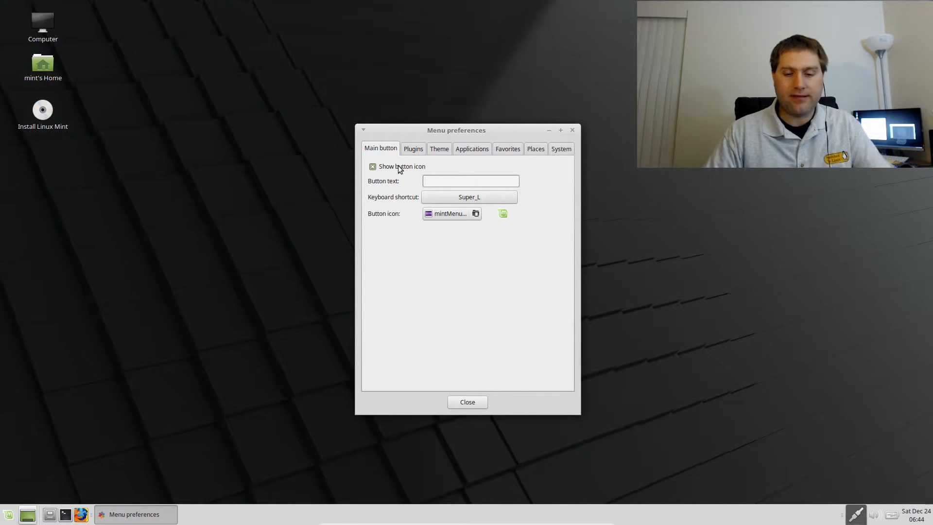
pyautogui.write('Menu')
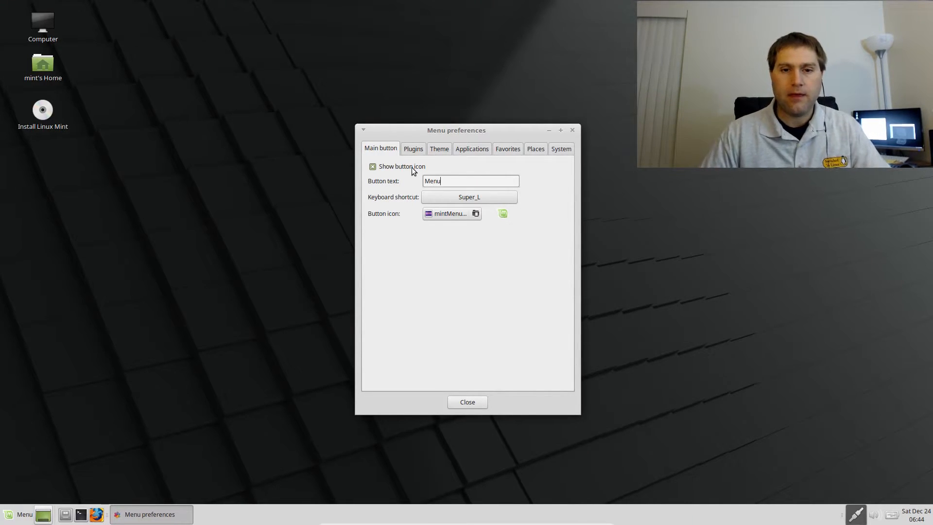
# Reassign Super_L as the menu's keyboard shortcut and test it by opening and closing the menu.
pyautogui.click(479, 197)
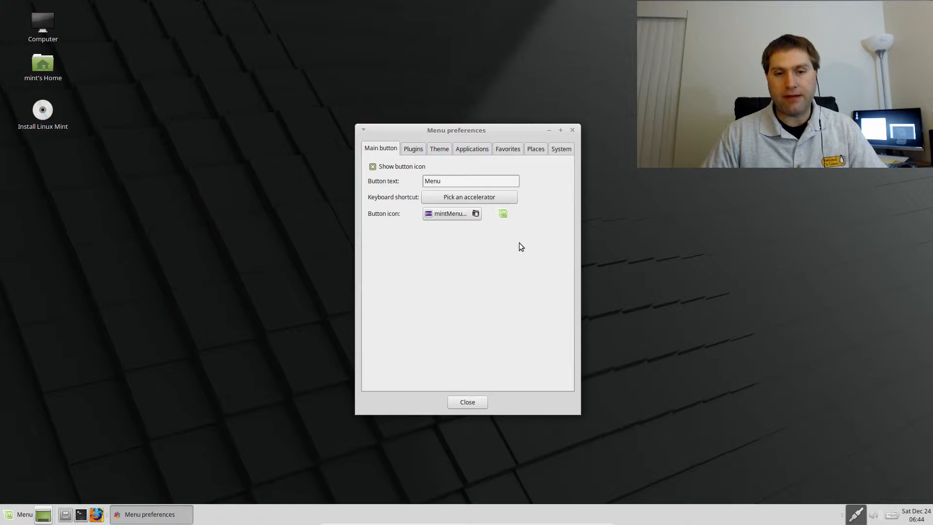
pyautogui.press('super')
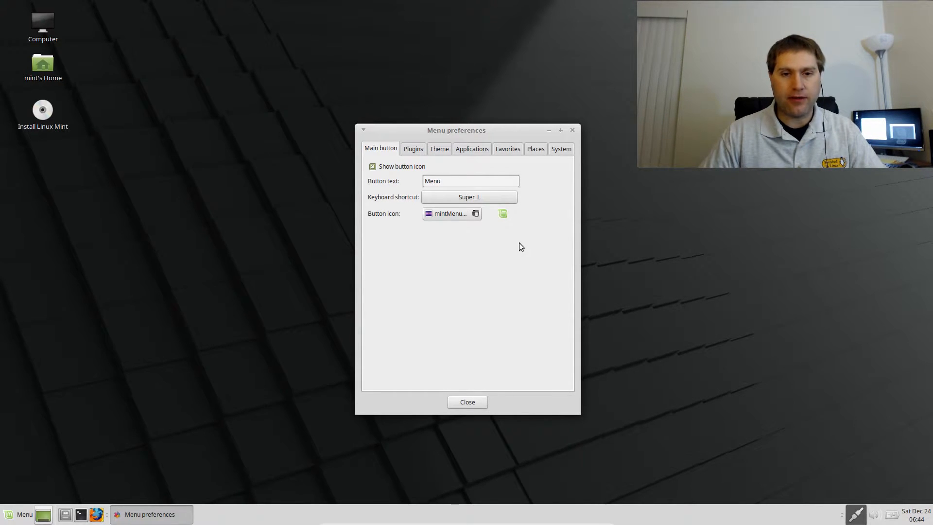
pyautogui.press('super')
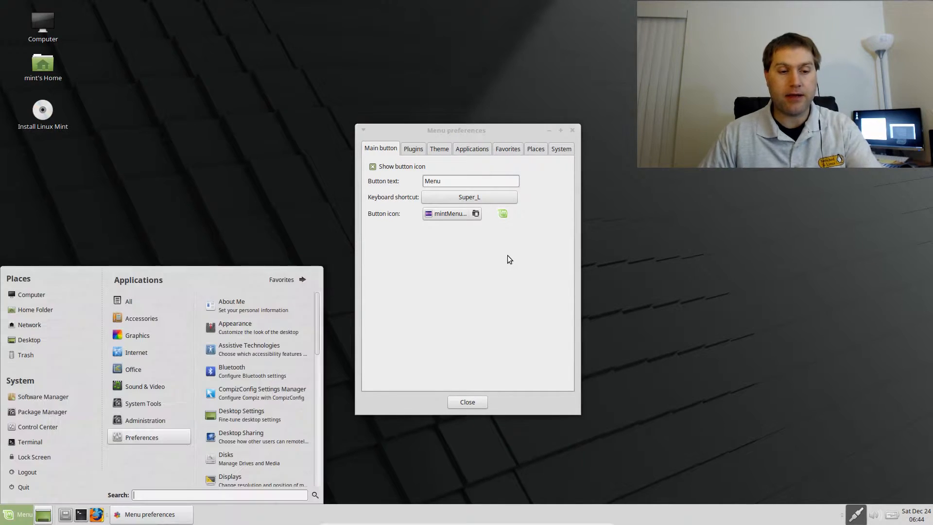
pyautogui.press('super')
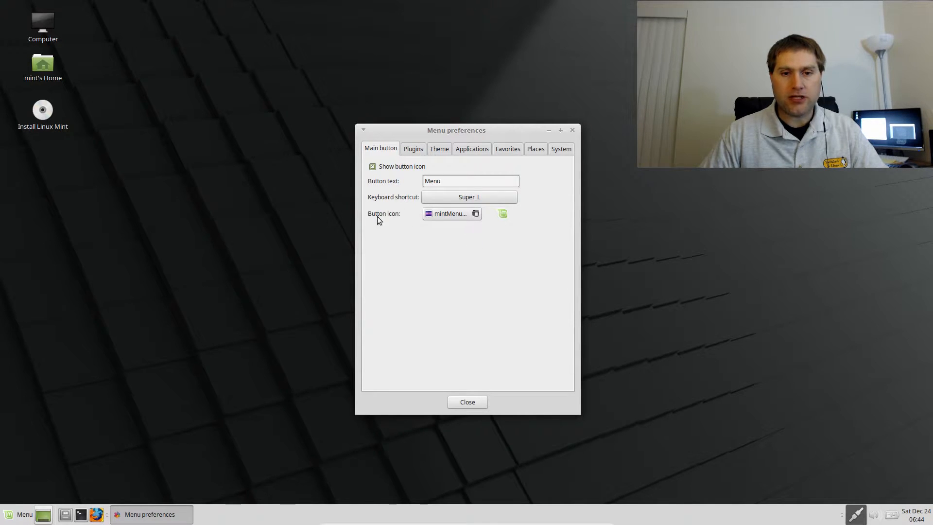
# Start choosing a new menu button icon and browse to the custom-icons folder in the mint home directory.
pyautogui.click(457, 216)
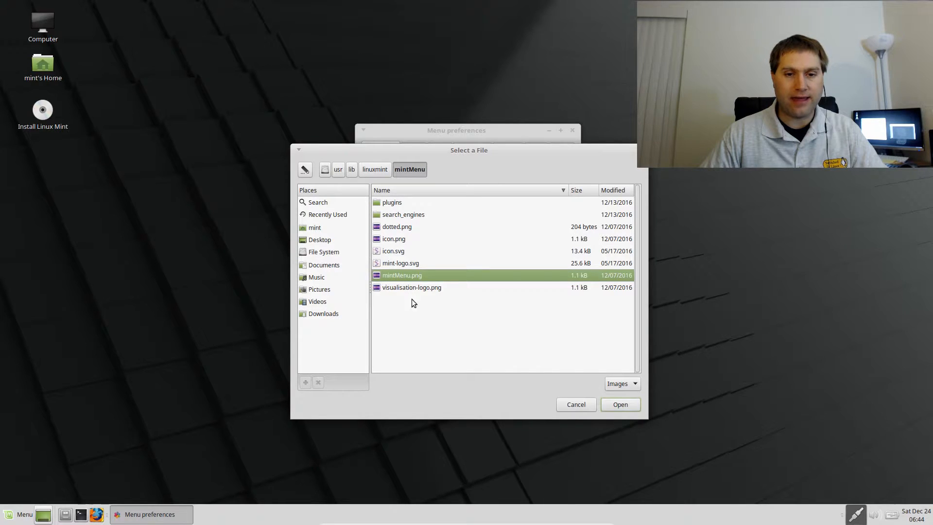
pyautogui.click(400, 264)
pyautogui.click(397, 276)
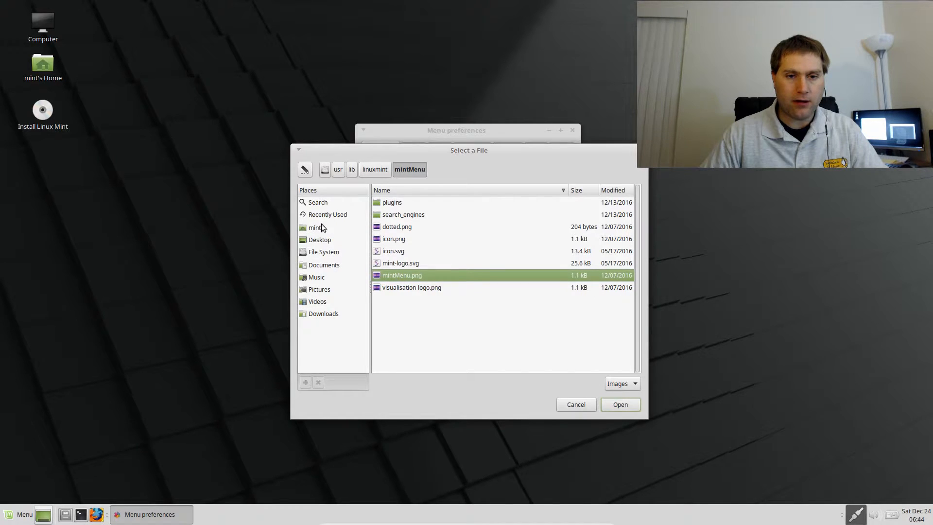
pyautogui.click(324, 244)
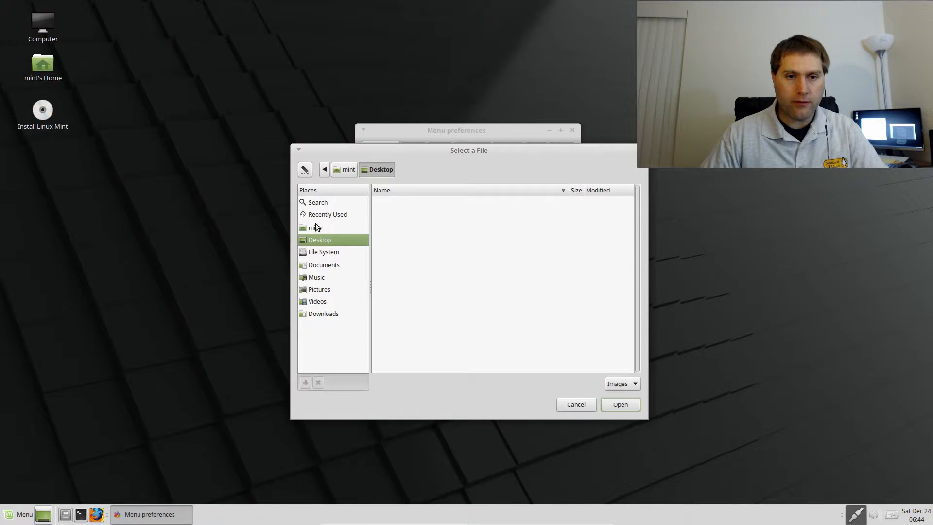
pyautogui.click(319, 228)
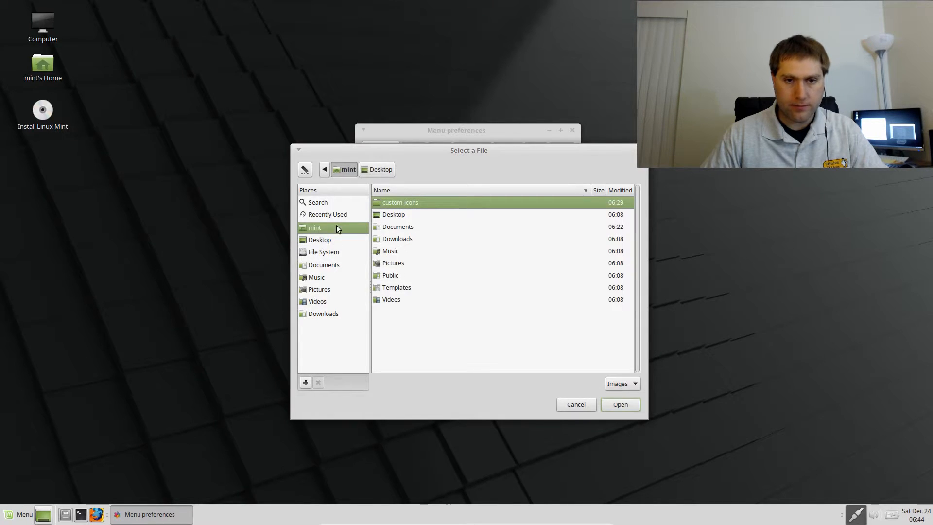
pyautogui.doubleClick(402, 203)
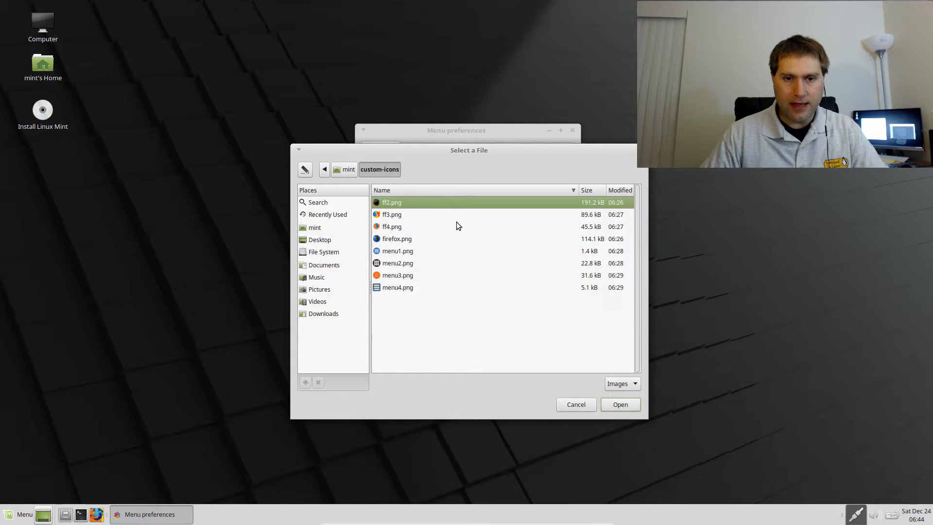
# Try menu4.png and menu3.png from the custom-icons folder as the menu button icon.
pyautogui.click(392, 251)
pyautogui.click(394, 266)
pyautogui.click(397, 276)
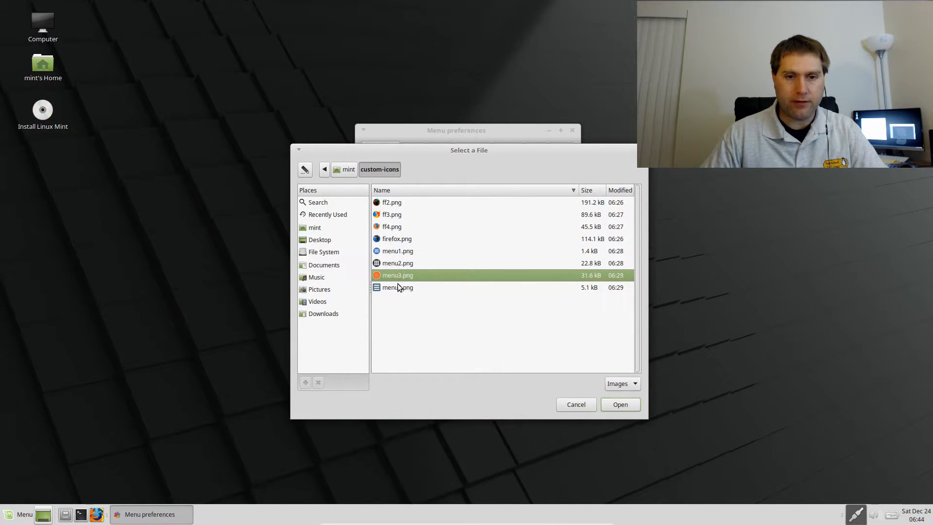
pyautogui.click(395, 287)
pyautogui.doubleClick(393, 287)
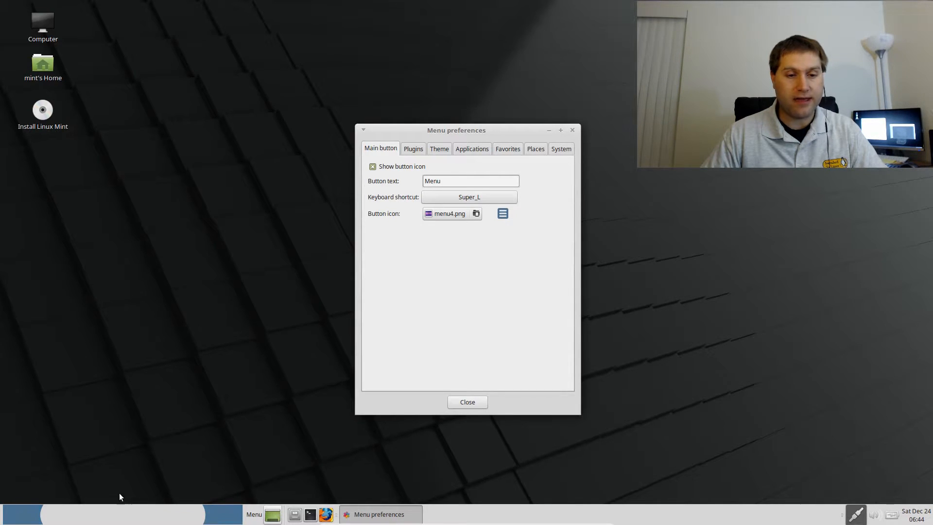
pyautogui.click(475, 214)
pyautogui.doubleClick(401, 276)
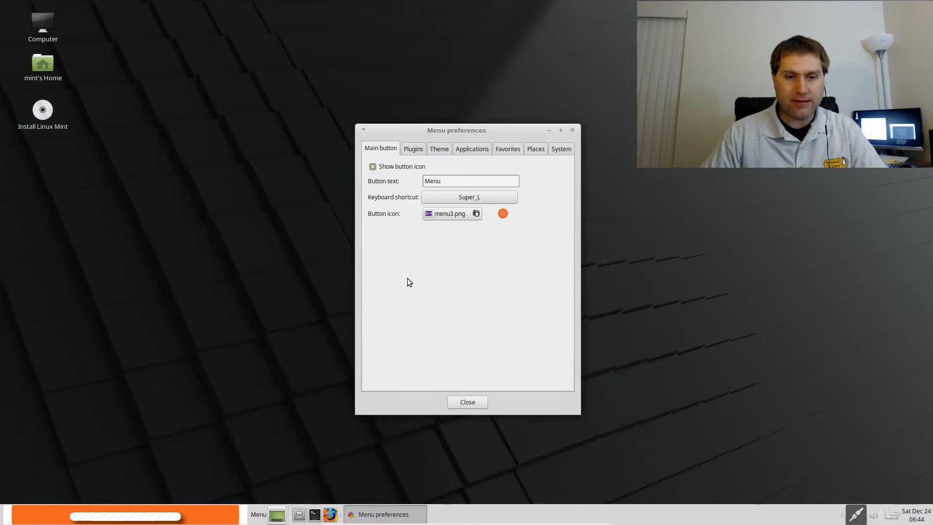
# Set the menu button icon to menu2.png from the custom-icons folder.
pyautogui.click(440, 217)
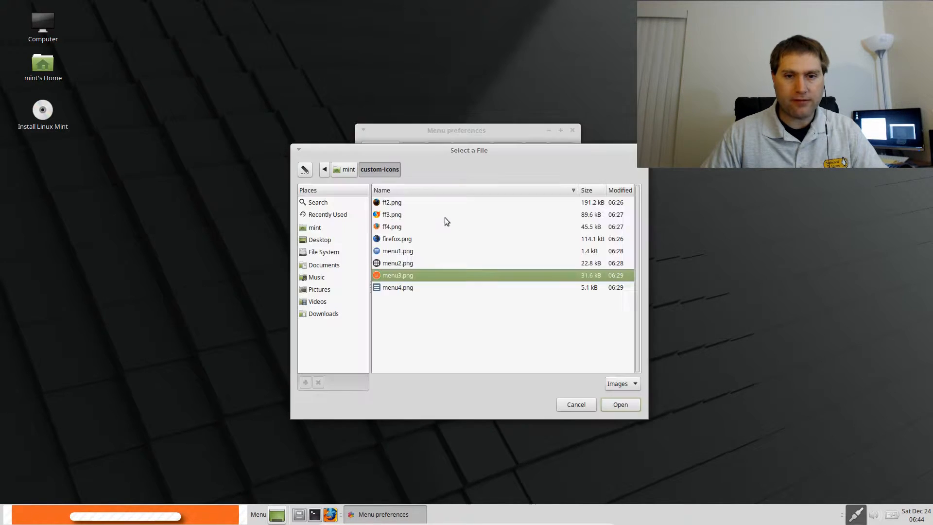
pyautogui.click(409, 263)
pyautogui.doubleClick(409, 263)
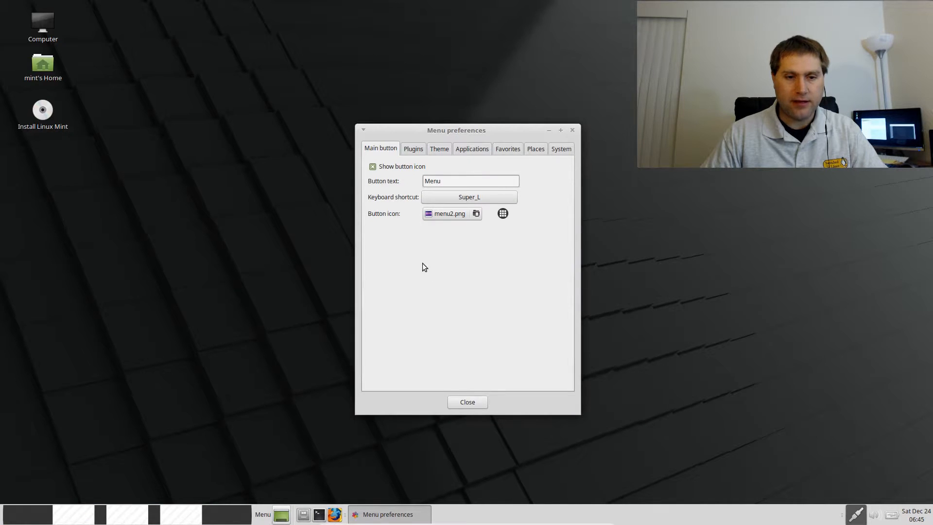
# Set the menu button icon to menu1.png from the custom-icons folder.
pyautogui.click(442, 217)
pyautogui.click(414, 253)
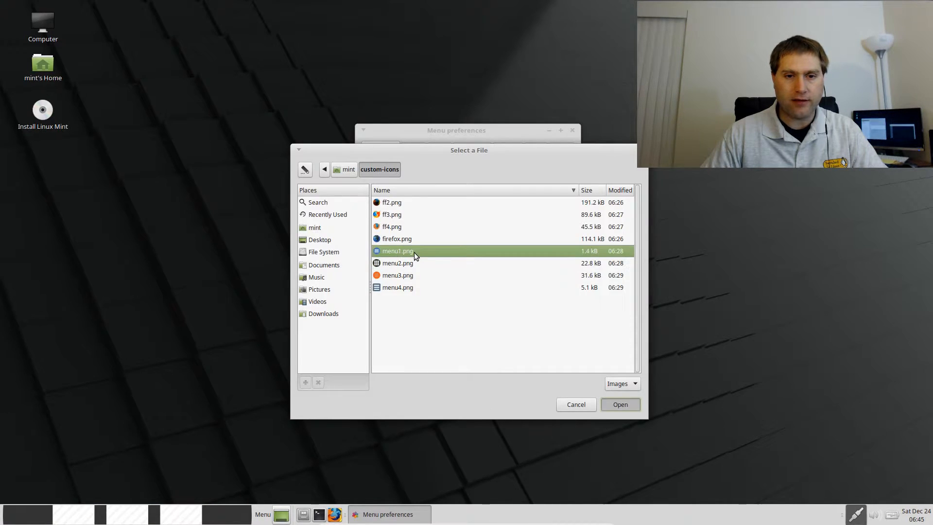
pyautogui.doubleClick(414, 252)
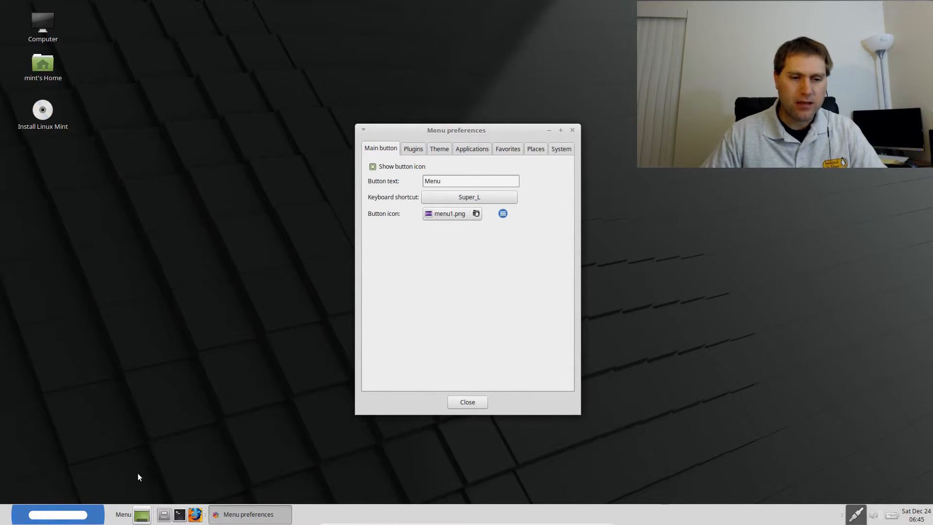
# Launch GIMP Image Editor from the Graphics category of the desktop's applications.
pyautogui.click(53, 520)
pyautogui.moveTo(140, 337)
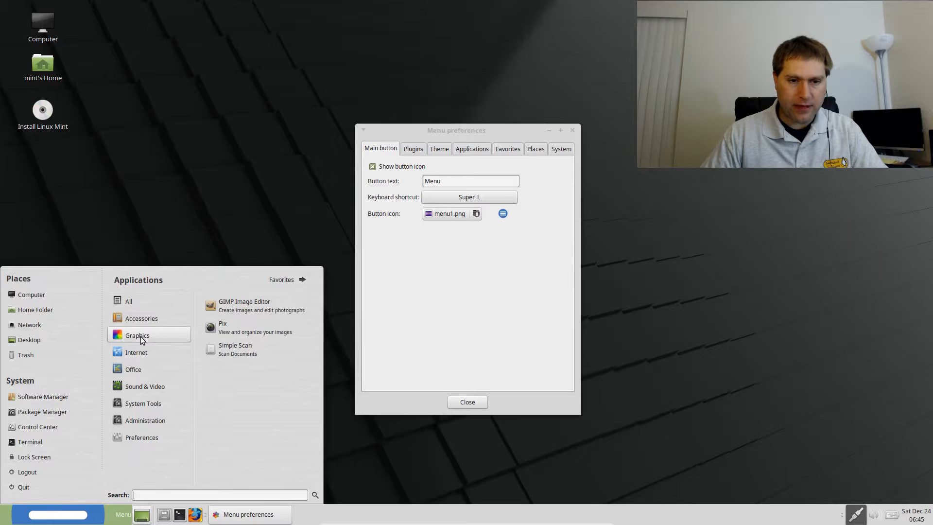
pyautogui.click(241, 305)
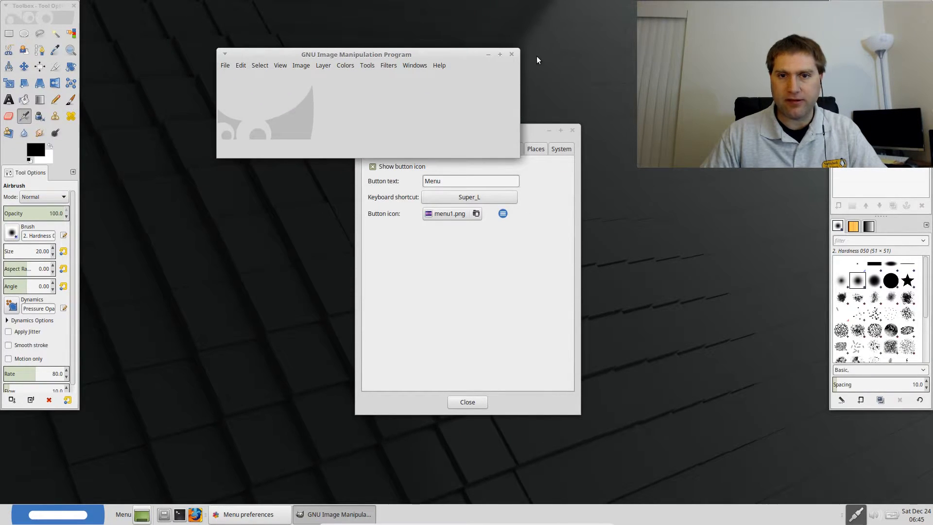
# Compare the Default and Small interface themes in the preferences and apply the Small theme.
pyautogui.click(236, 66)
pyautogui.moveTo(261, 68)
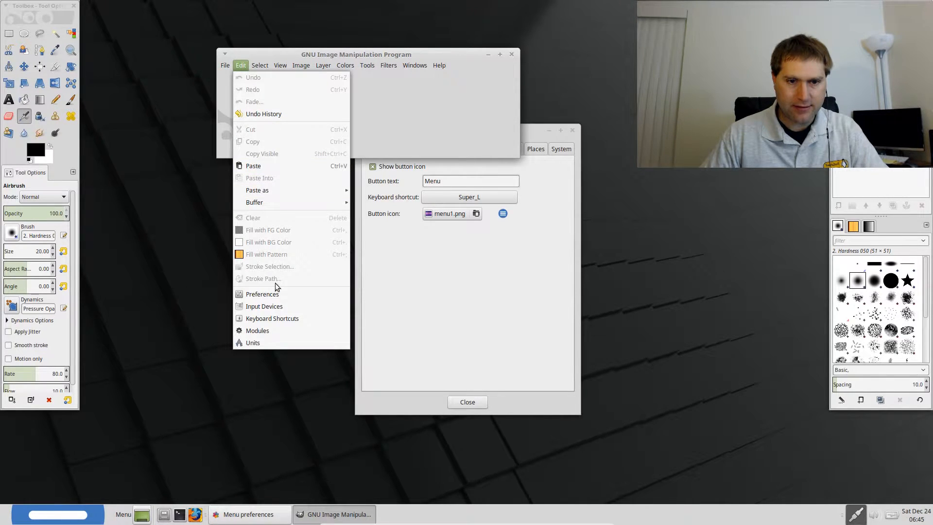
pyautogui.click(271, 294)
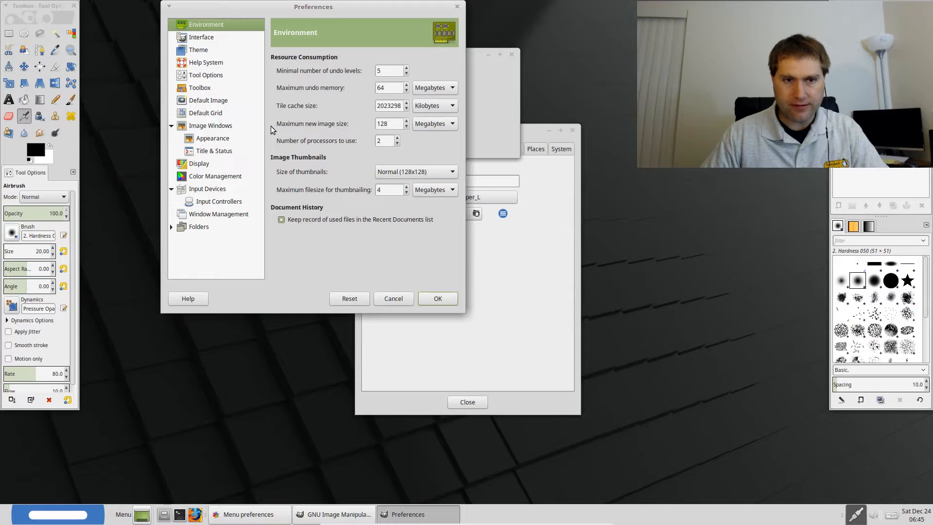
pyautogui.click(203, 39)
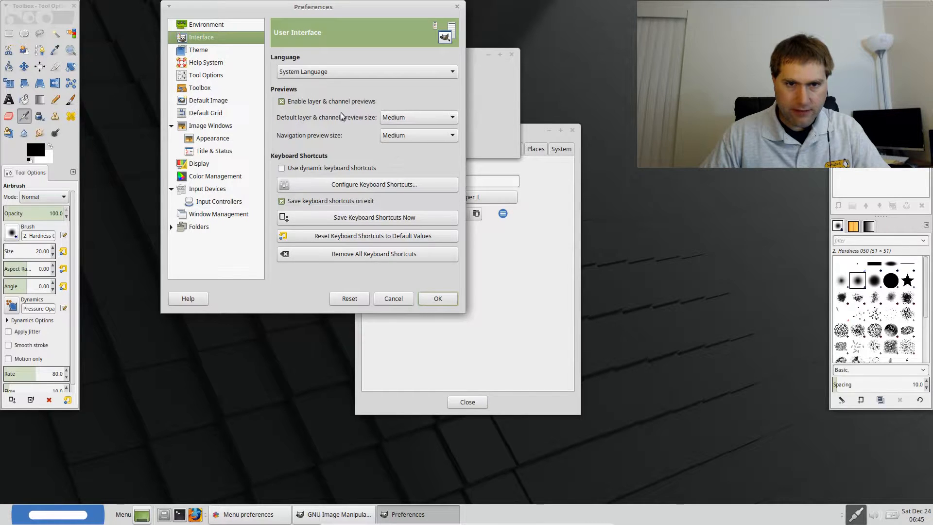
pyautogui.click(182, 50)
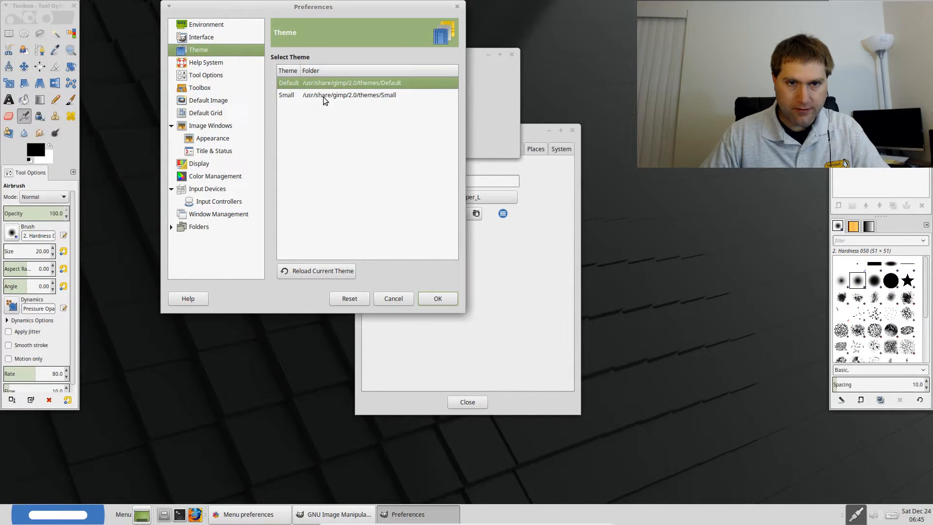
pyautogui.click(286, 95)
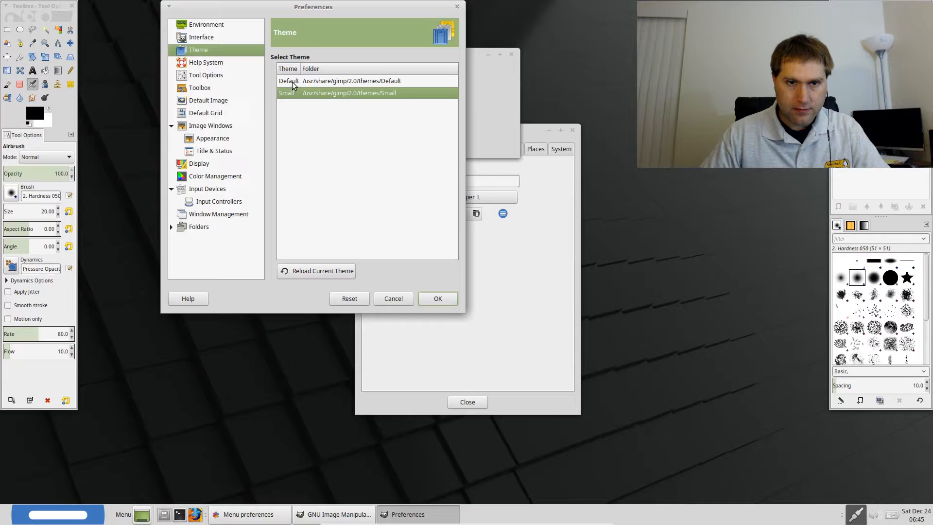
pyautogui.click(293, 81)
pyautogui.click(287, 95)
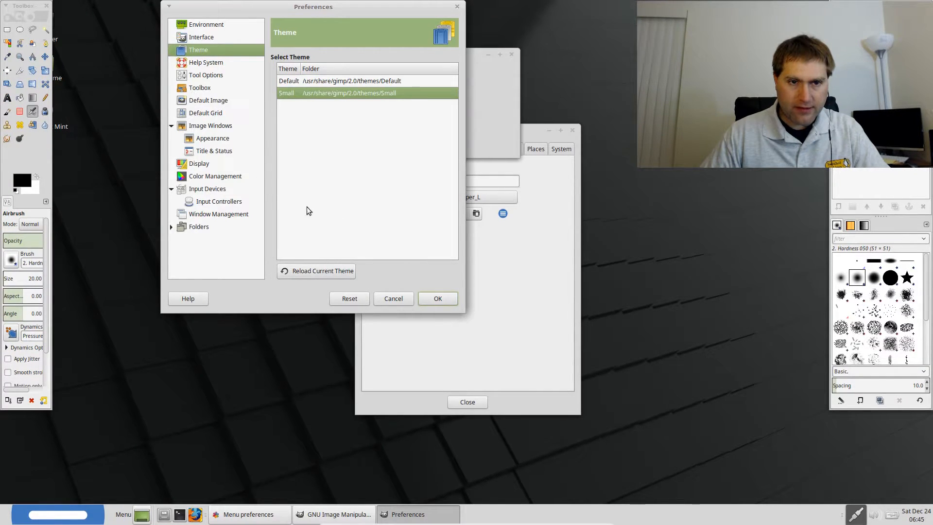
pyautogui.click(434, 299)
# Reposition the empty image window and open menu4.png, menu3.png, menu2.png and menu1.png together.
pyautogui.moveTo(377, 57); pyautogui.dragTo(446, 27)
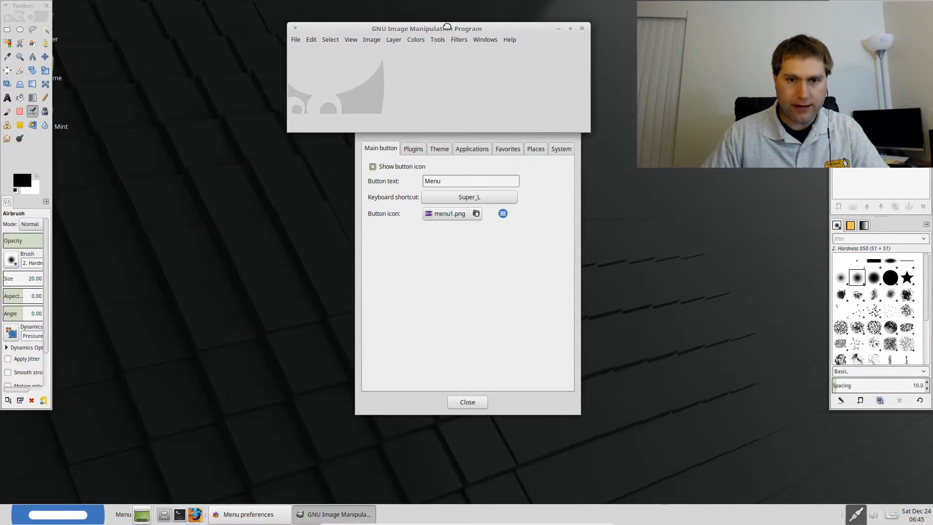
pyautogui.click(295, 35)
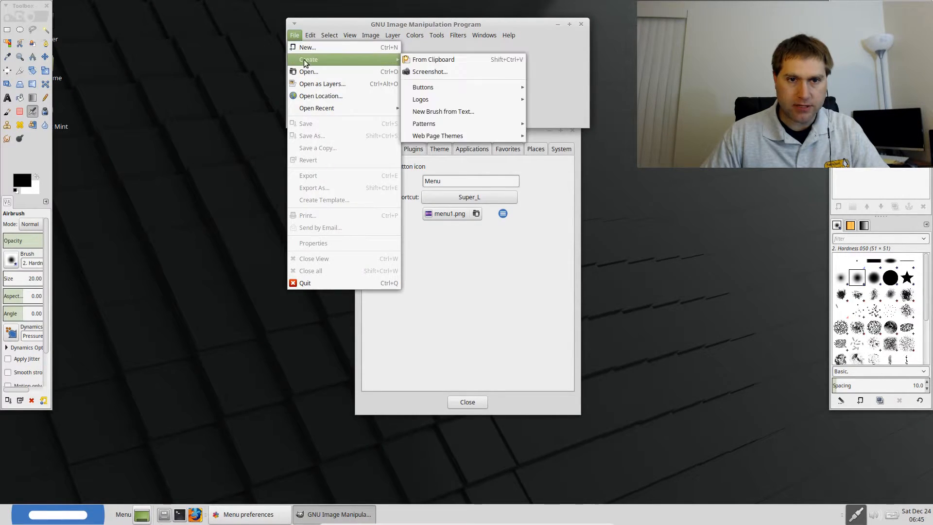
pyautogui.click(311, 72)
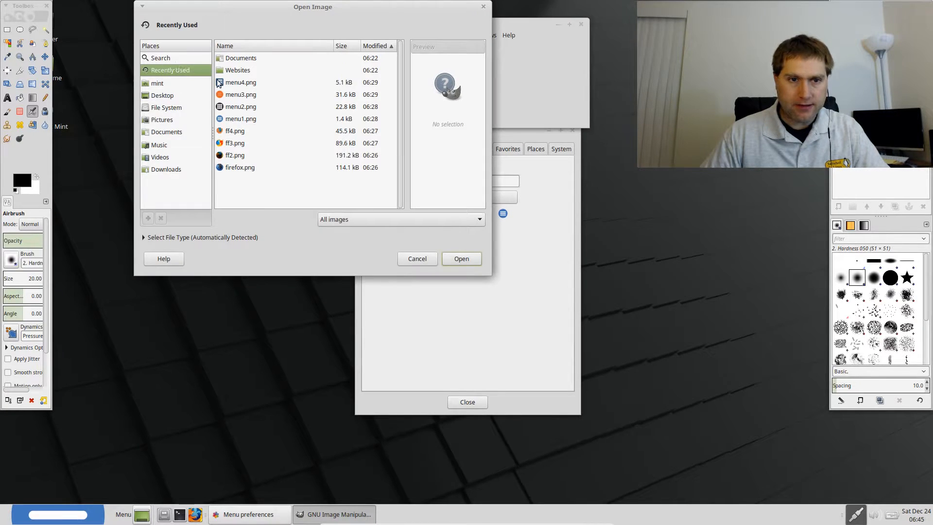
pyautogui.click(243, 87)
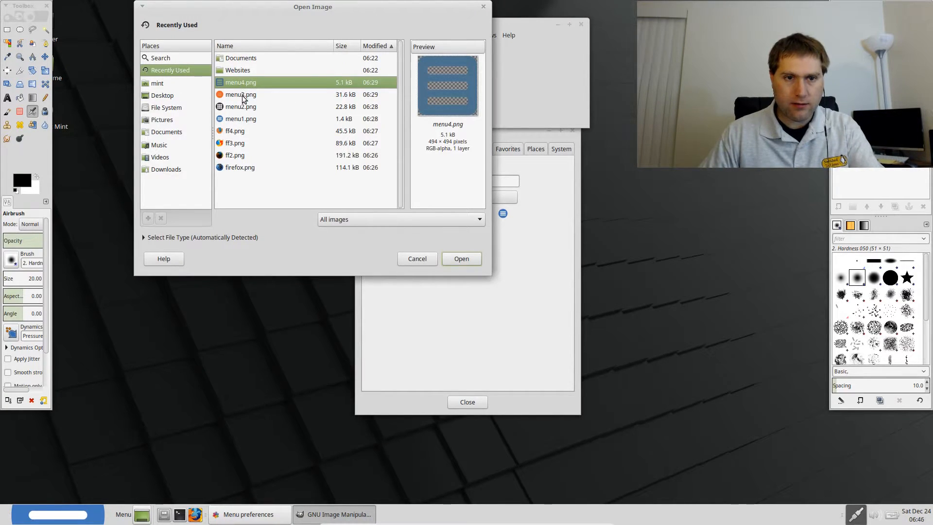
pyautogui.keyDown('ctrl'); pyautogui.click(243, 95); pyautogui.keyUp('ctrl')
pyautogui.keyDown('ctrl'); pyautogui.click(241, 107); pyautogui.keyUp('ctrl')
pyautogui.keyDown('ctrl'); pyautogui.click(242, 119); pyautogui.keyUp('ctrl')
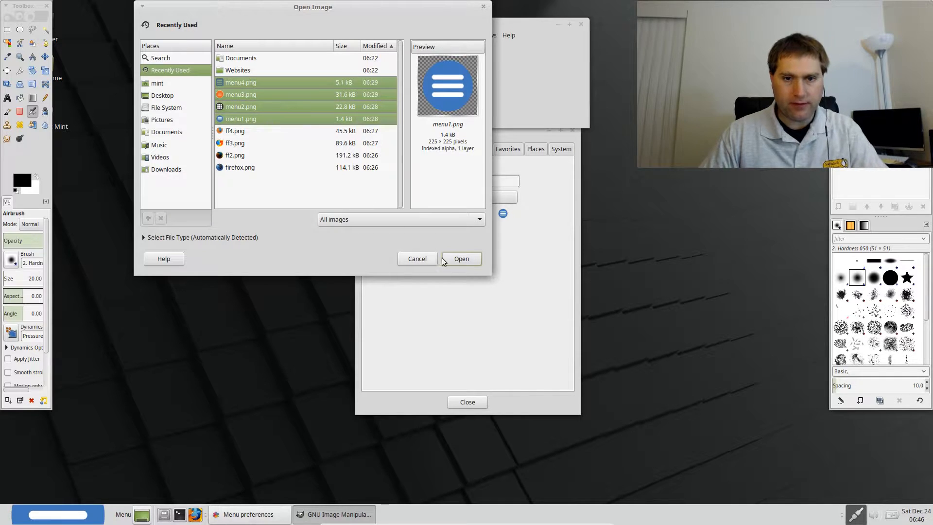
pyautogui.click(467, 260)
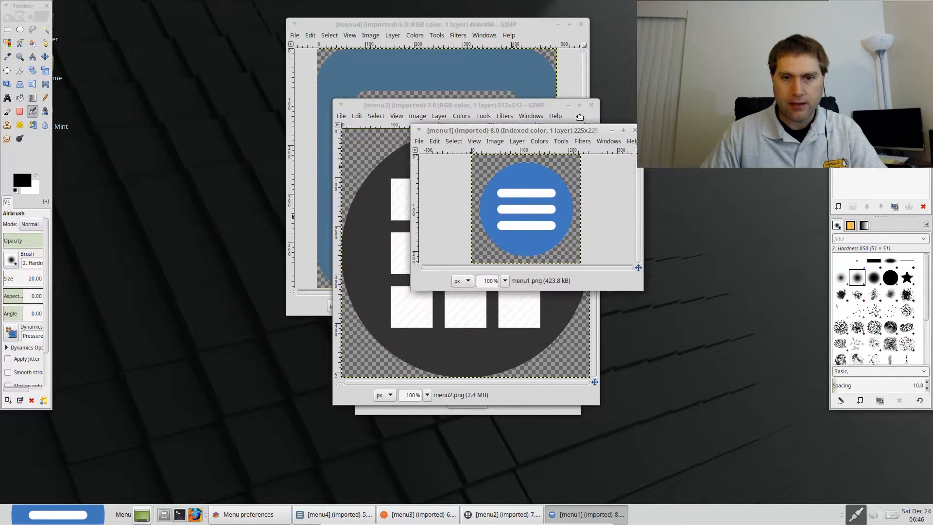
# Scale the menu1 image to 32 × 32 pixels.
pyautogui.click(524, 125)
pyautogui.click(524, 125)
pyautogui.click(502, 125)
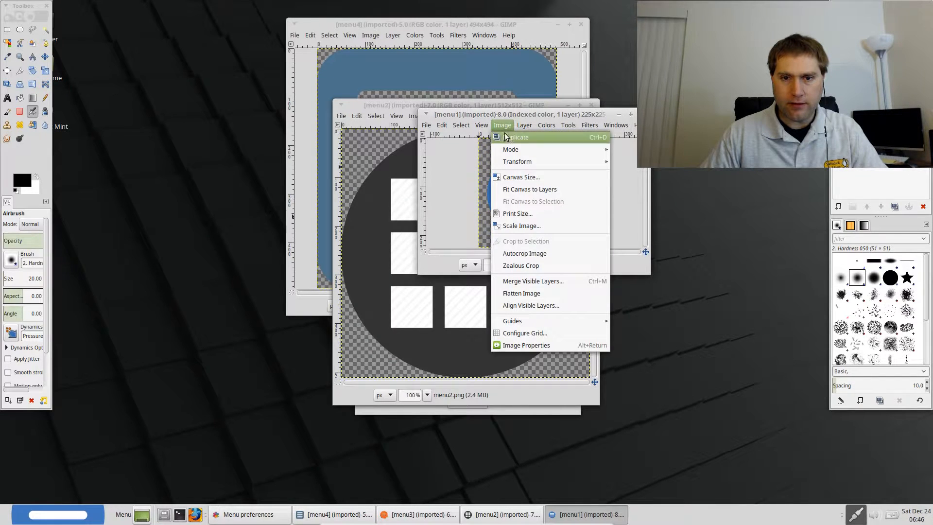
pyautogui.click(529, 224)
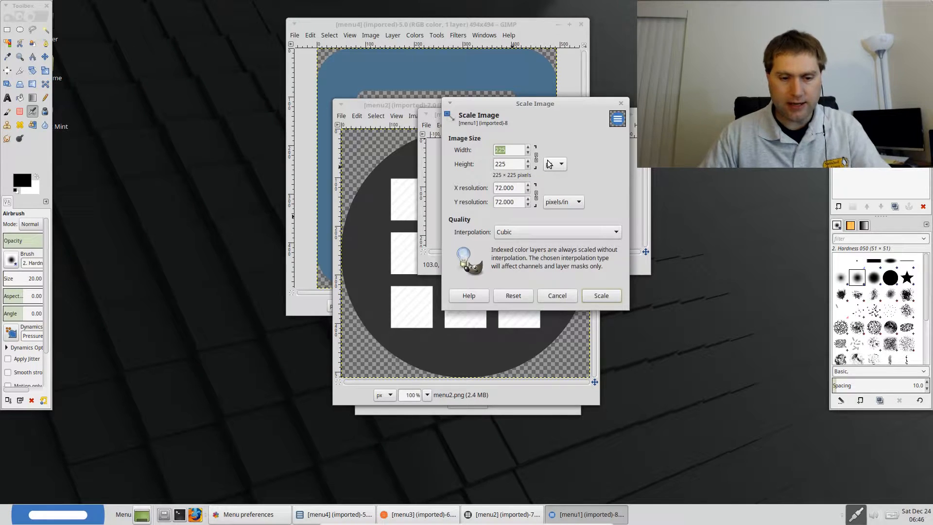
pyautogui.write('32')
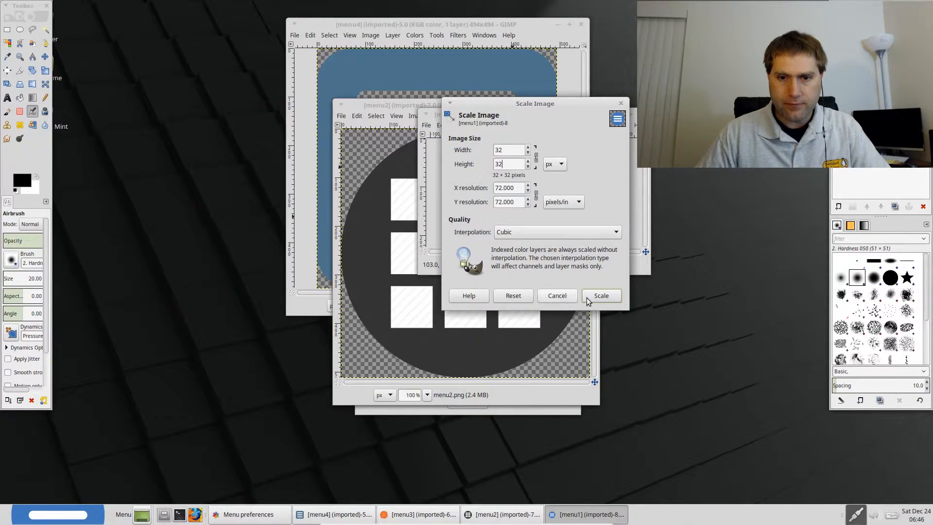
pyautogui.click(602, 295)
pyautogui.click(426, 125)
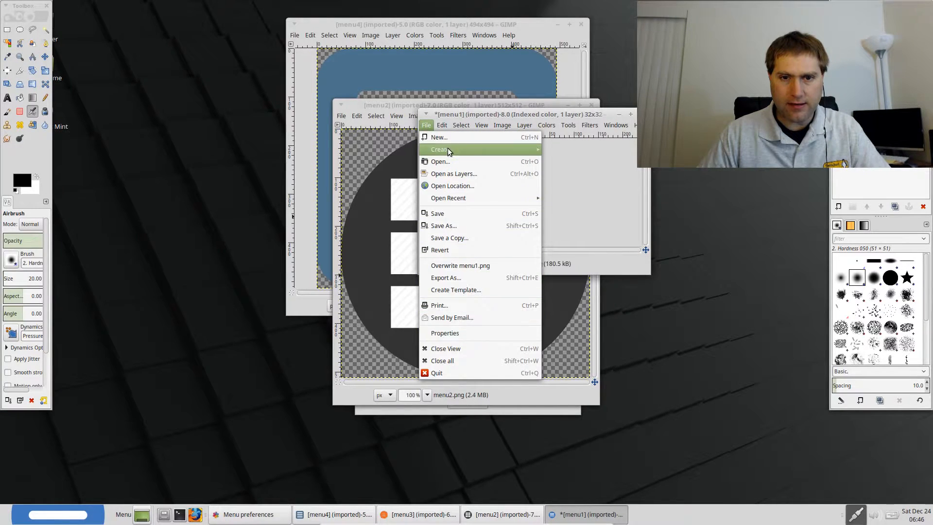
pyautogui.click(469, 224)
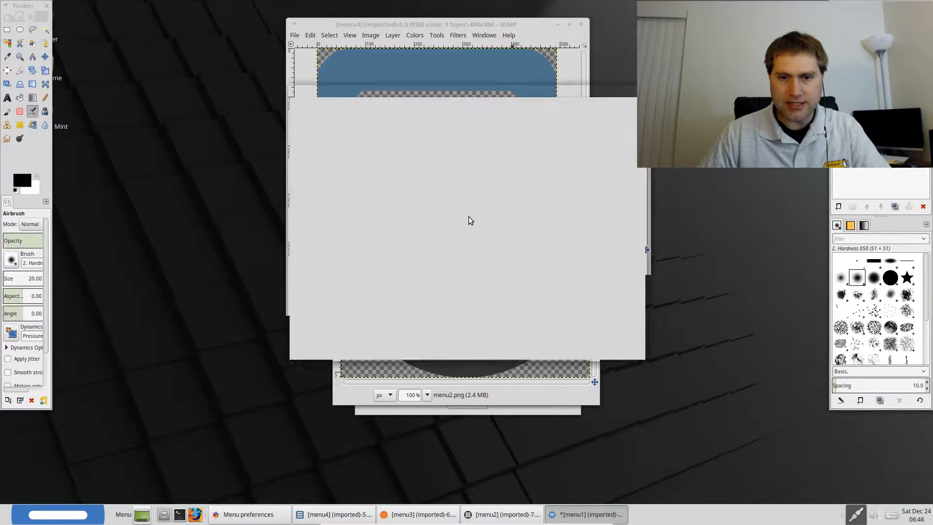
pyautogui.click(620, 307)
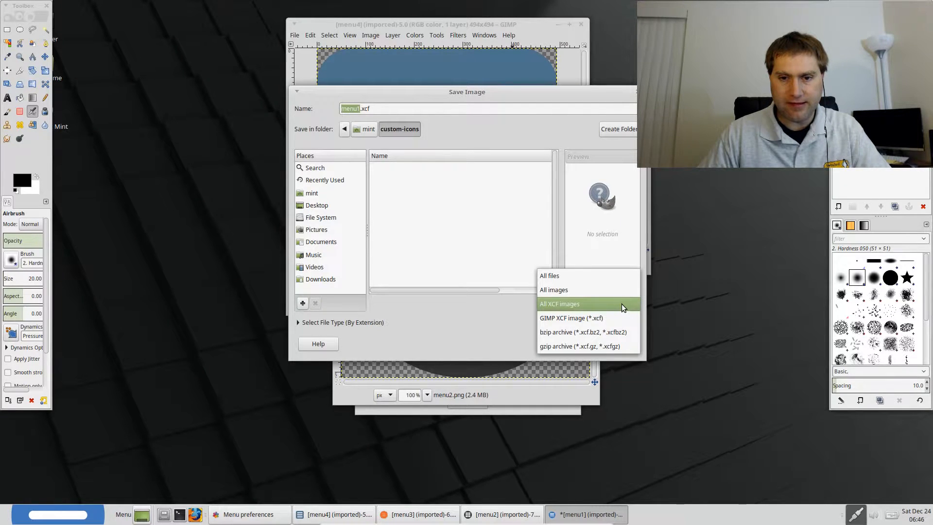
pyautogui.click(506, 333)
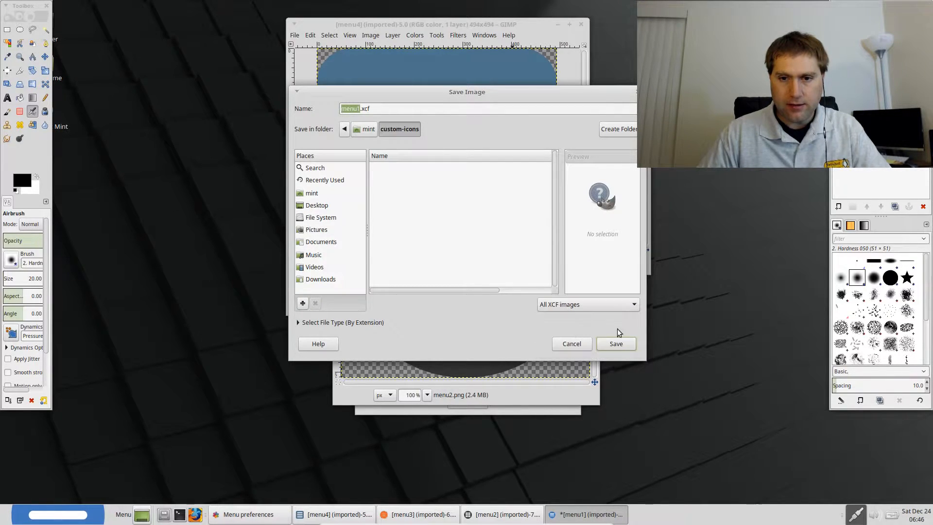
pyautogui.click(577, 348)
# Export the scaled image over menu1.png in the custom-icons folder and close its window, discarding the unsaved changes.
pyautogui.click(427, 123)
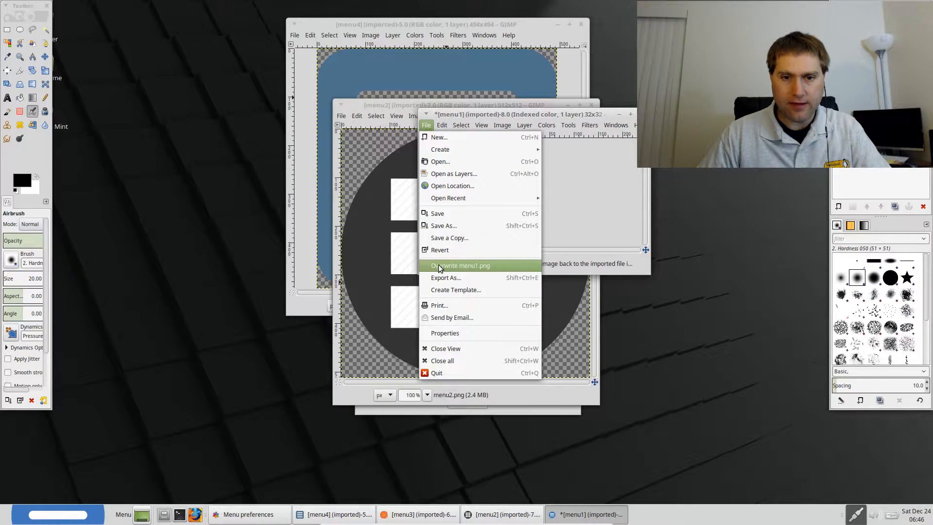
pyautogui.click(449, 281)
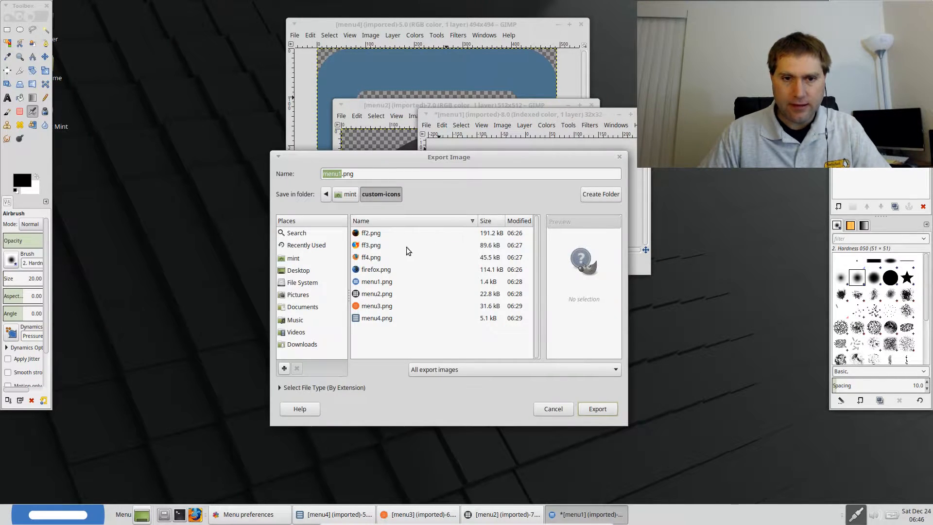
pyautogui.click(380, 283)
pyautogui.click(602, 409)
pyautogui.click(517, 336)
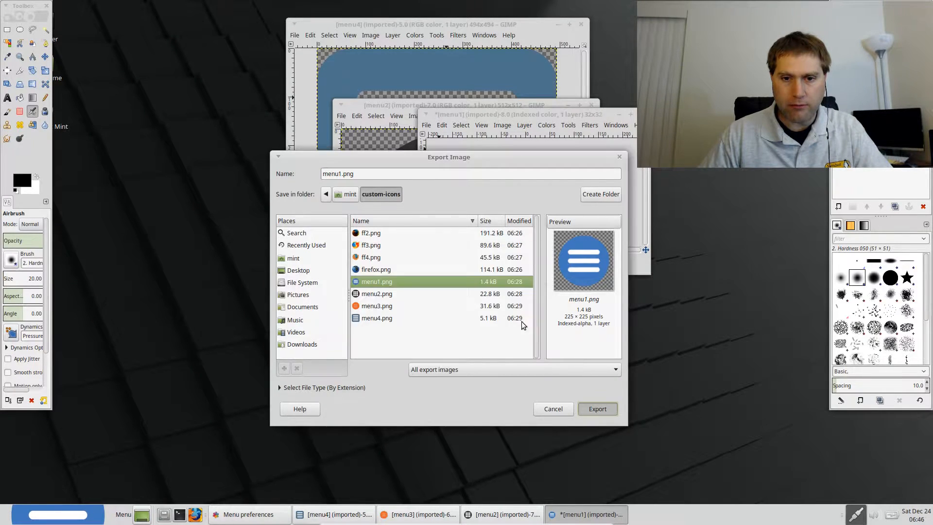
pyautogui.click(494, 367)
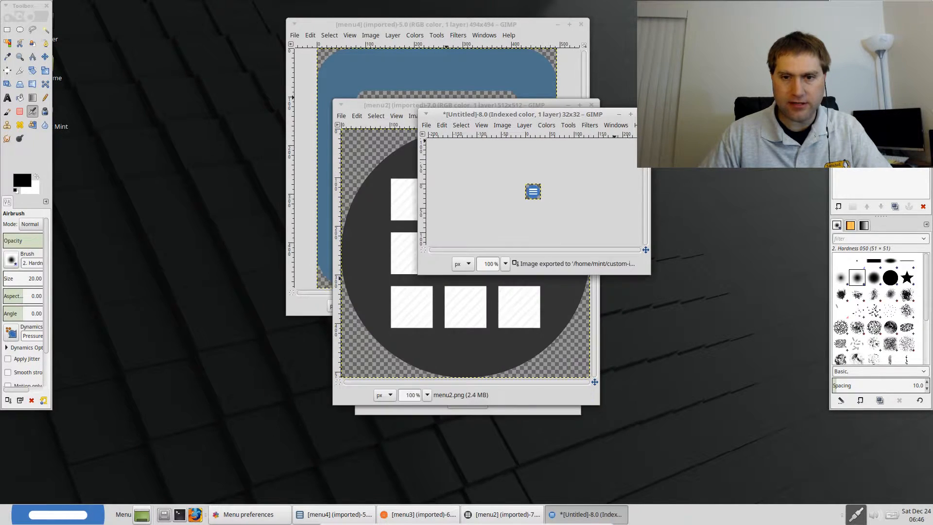
pyautogui.click(643, 114)
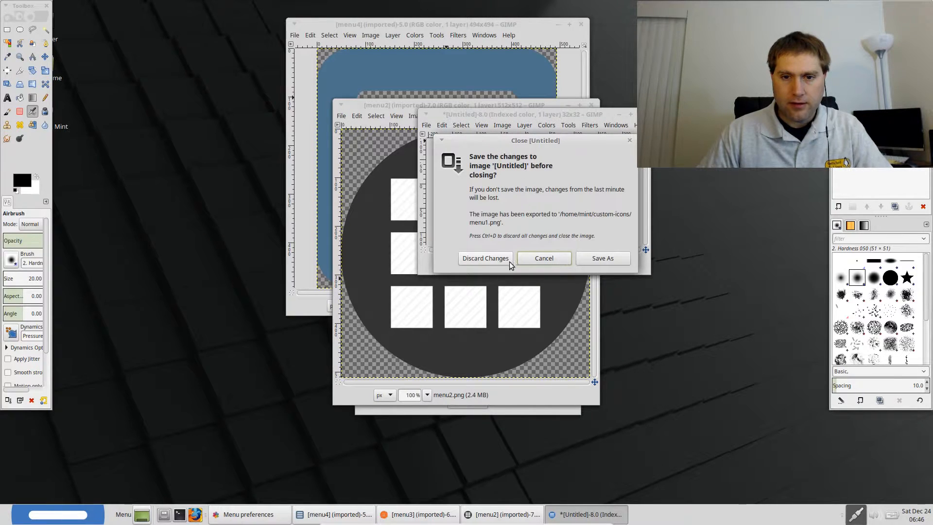
pyautogui.click(486, 258)
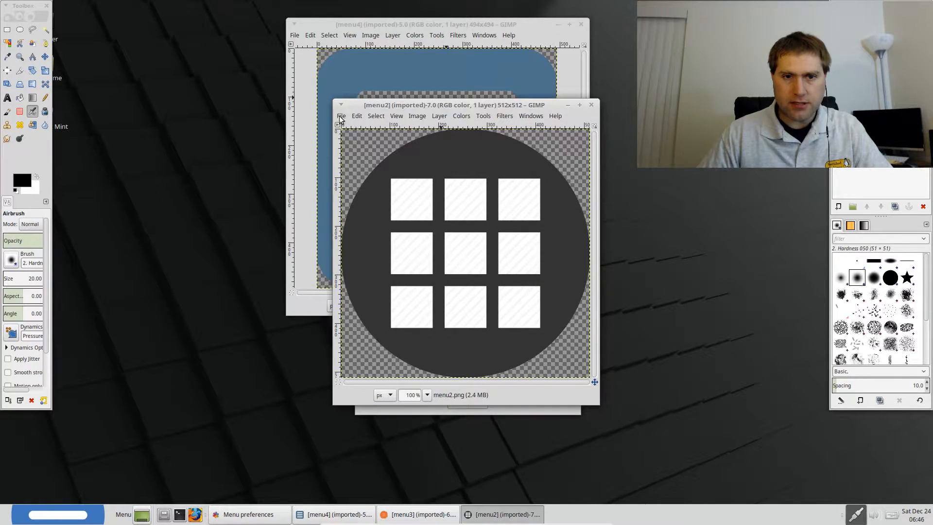
pyautogui.click(417, 115)
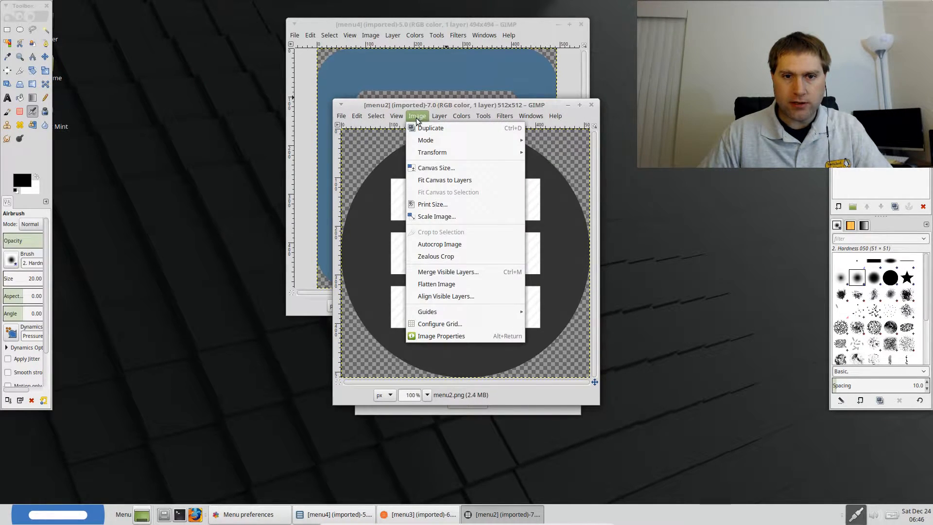
pyautogui.click(448, 170)
pyautogui.write('32')
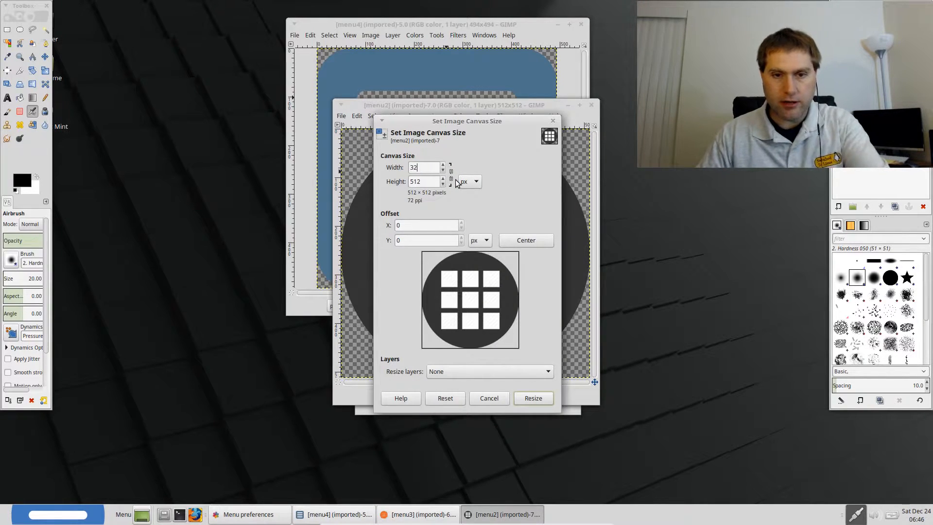
pyautogui.click(432, 181)
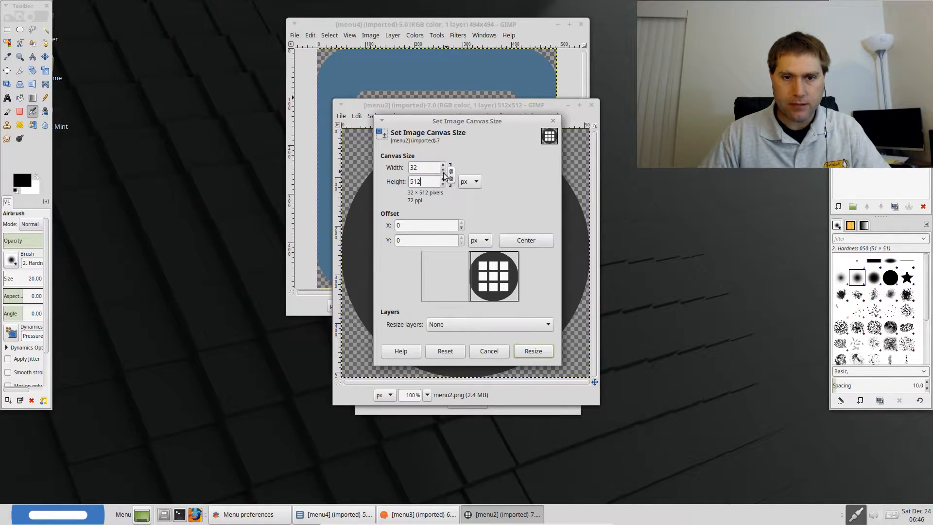
pyautogui.press('BackSpace')
pyautogui.press('BackSpace')
pyautogui.press('BackSpace')
pyautogui.write('32')
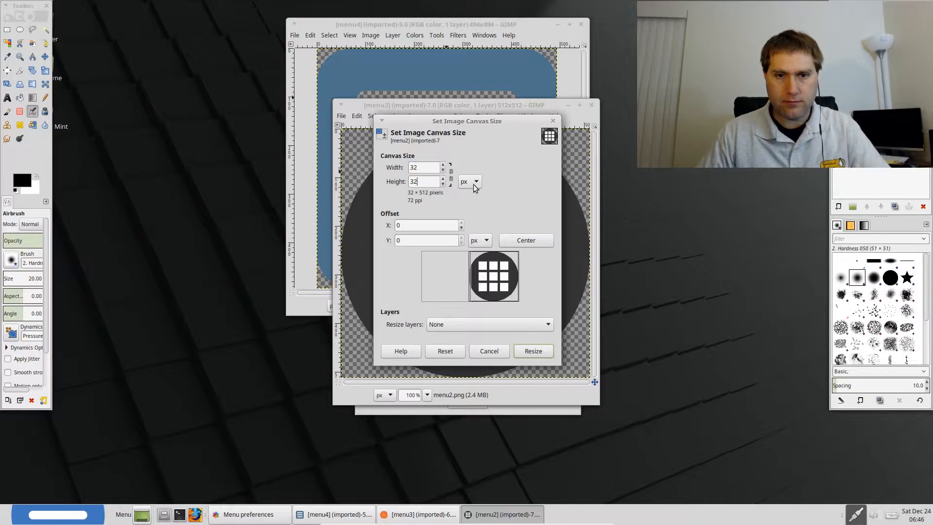
pyautogui.click(429, 166)
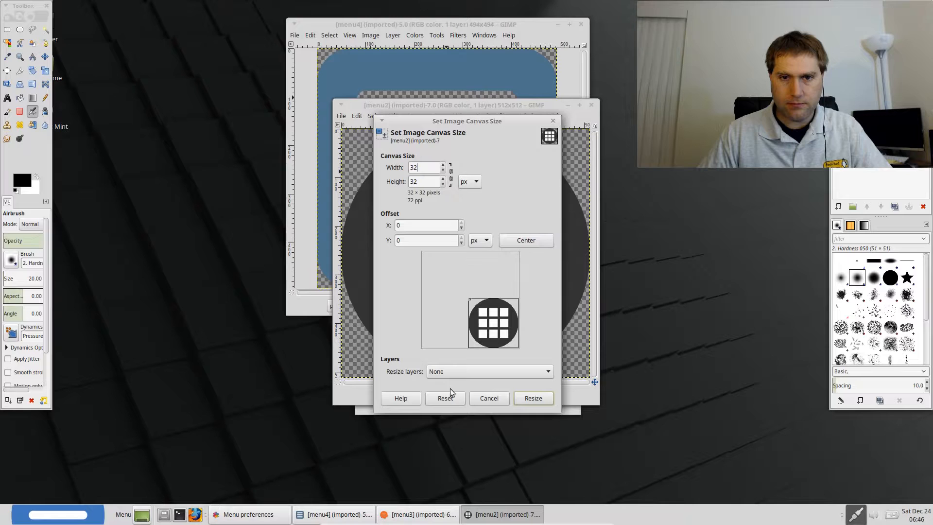
pyautogui.click(495, 402)
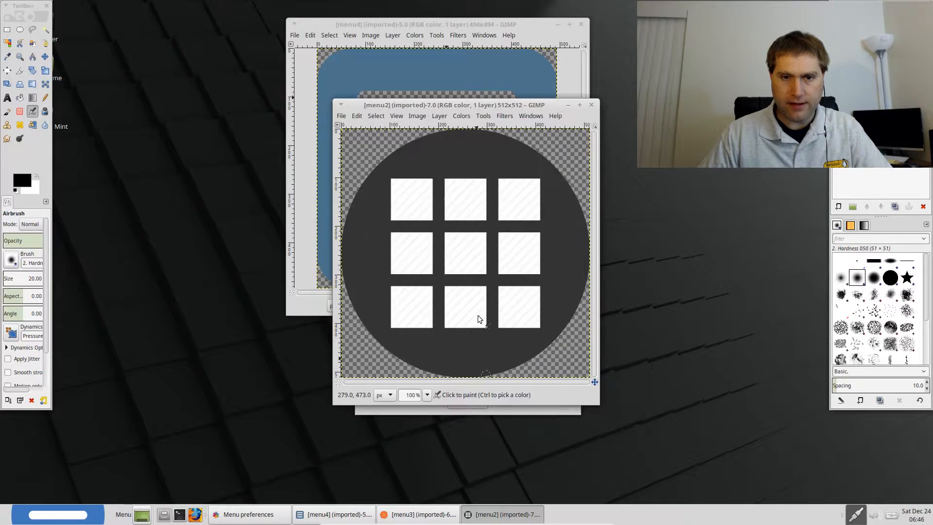
# Scale the menu2 image to 32 × 32 pixels.
pyautogui.click(417, 116)
pyautogui.click(436, 216)
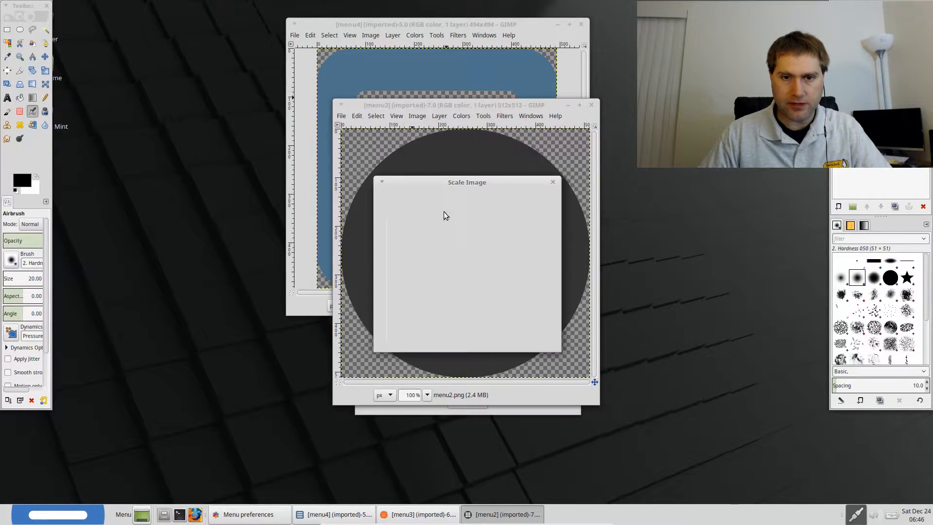
pyautogui.write('32')
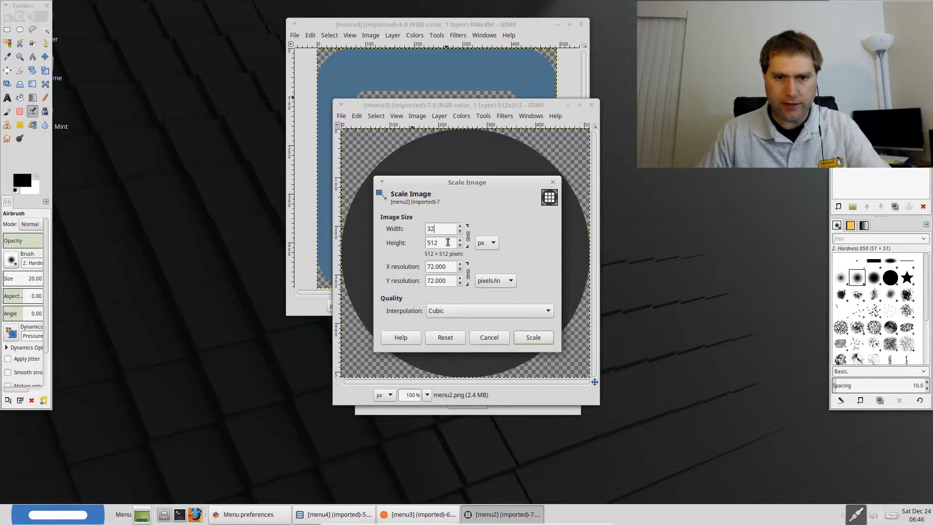
pyautogui.click(451, 243)
pyautogui.click(520, 338)
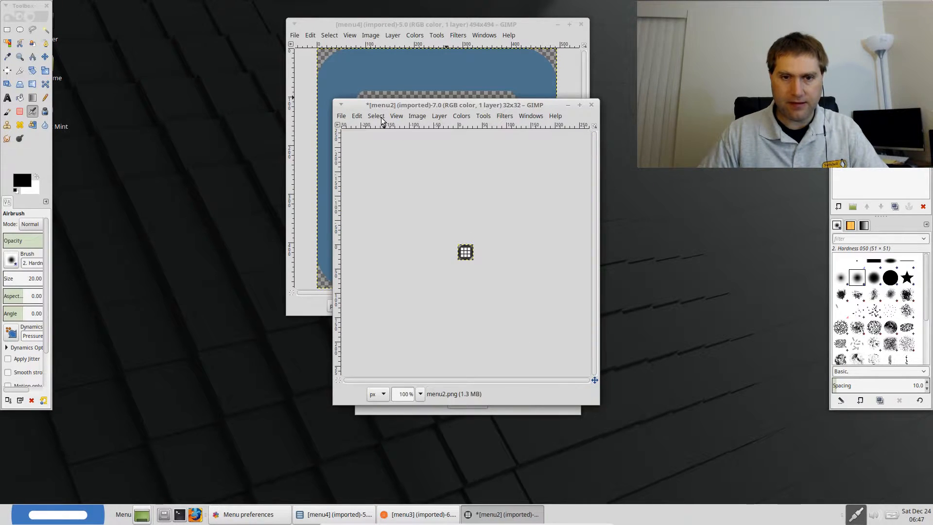
# Export the scaled image over menu2.png in the custom-icons folder and close its window, discarding the unsaved changes.
pyautogui.click(341, 116)
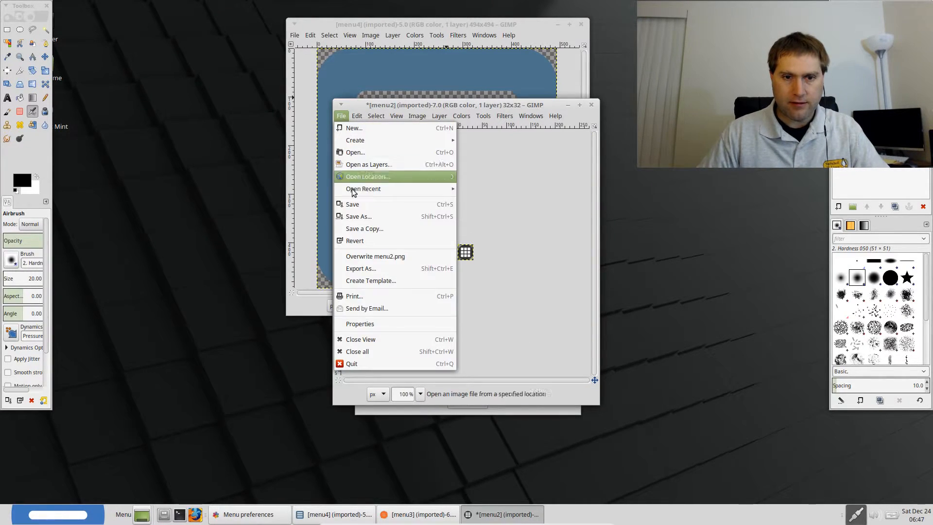
pyautogui.click(374, 269)
pyautogui.click(388, 295)
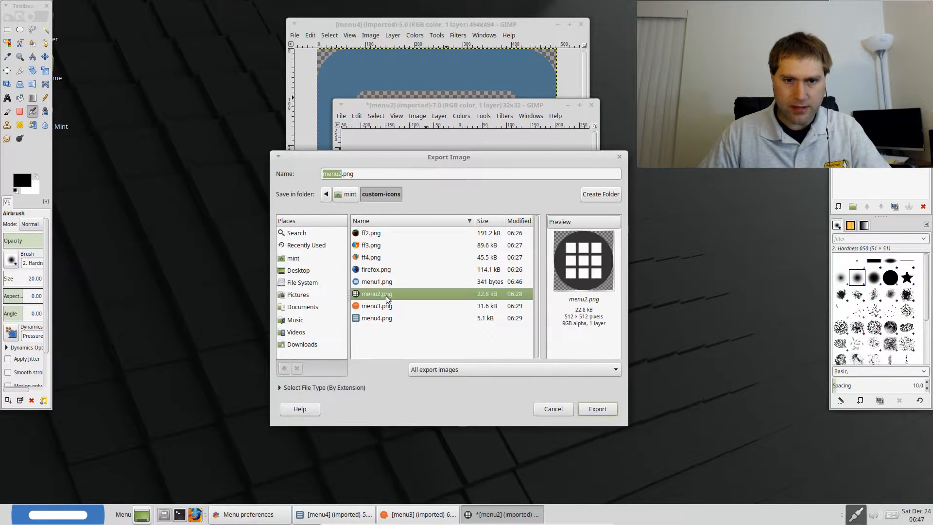
pyautogui.click(599, 409)
pyautogui.click(524, 334)
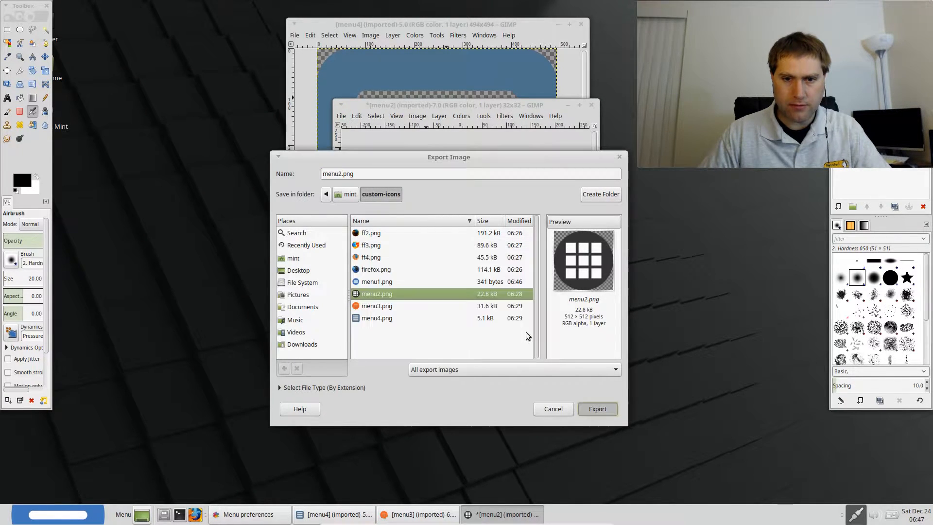
pyautogui.click(493, 367)
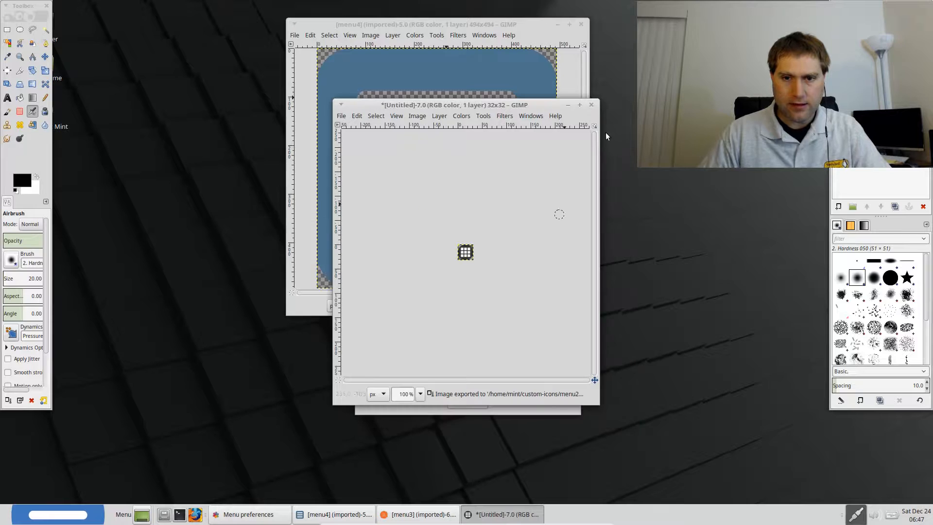
pyautogui.click(591, 105)
pyautogui.click(412, 319)
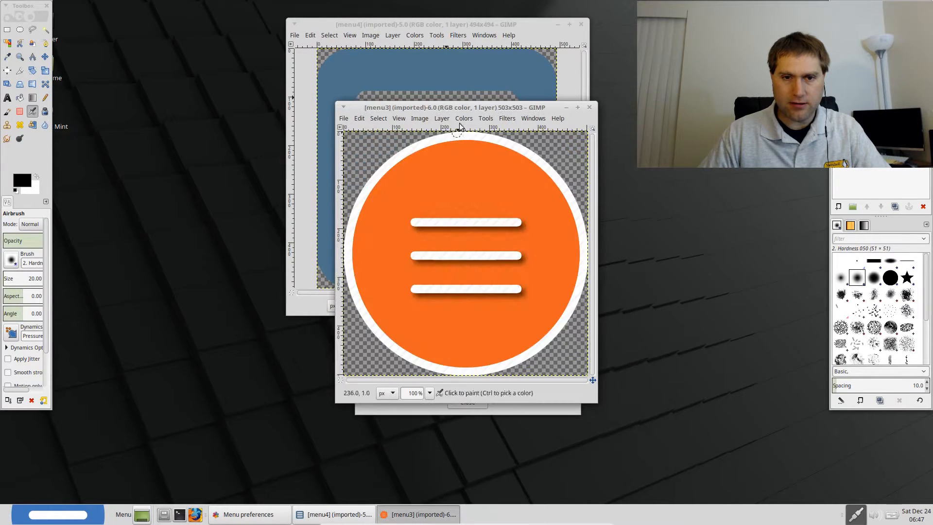
# Scale the menu3 image to 32 × 32 pixels.
pyautogui.click(395, 119)
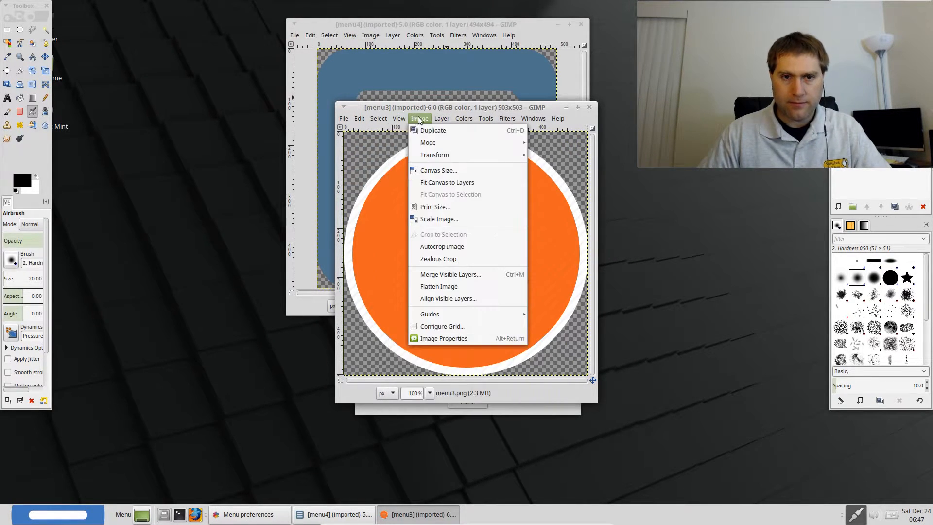
pyautogui.click(455, 220)
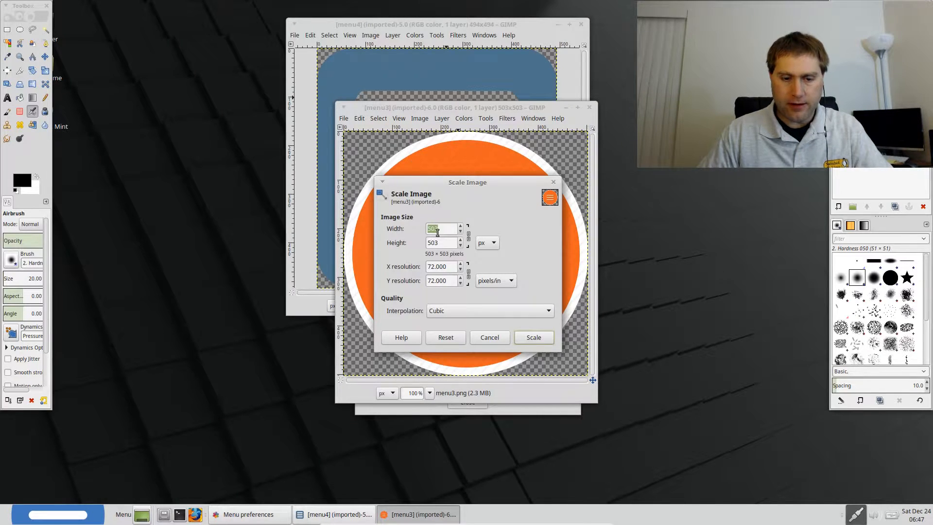
pyautogui.write('32')
pyautogui.click(436, 240)
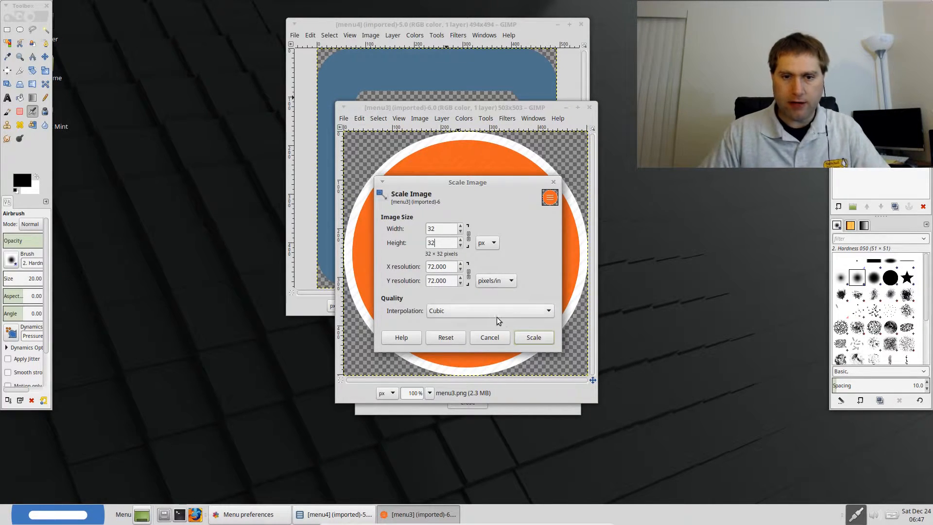
pyautogui.click(534, 337)
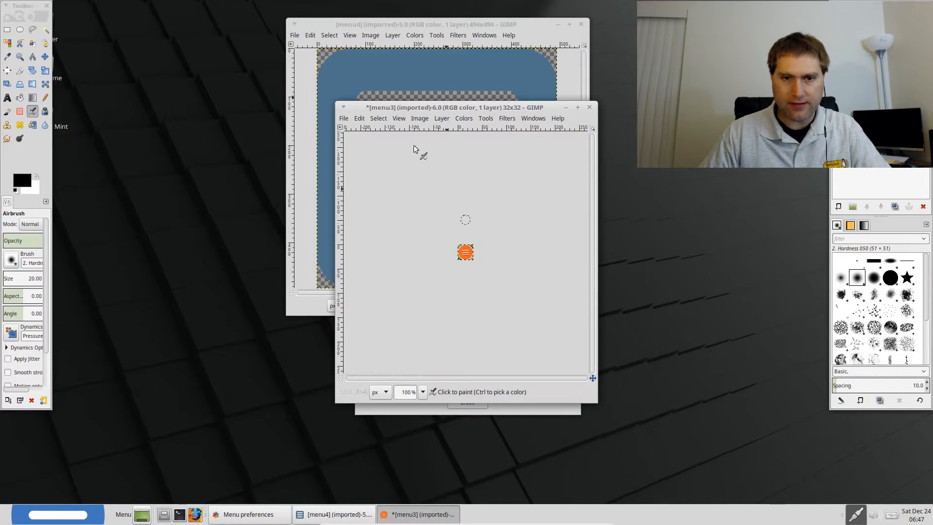
# Export the scaled image over menu3.png in the custom-icons folder and close its window, discarding the unsaved changes.
pyautogui.click(359, 118)
pyautogui.moveTo(344, 118)
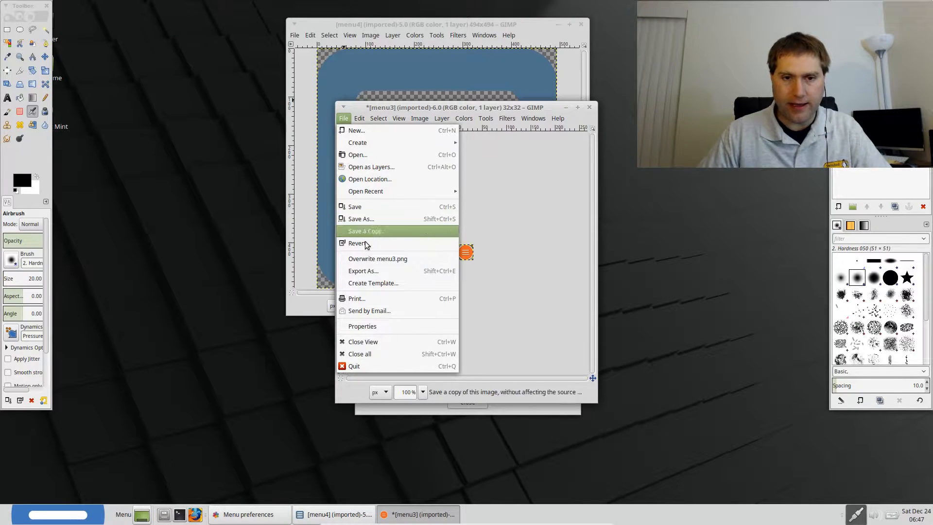
pyautogui.click(367, 274)
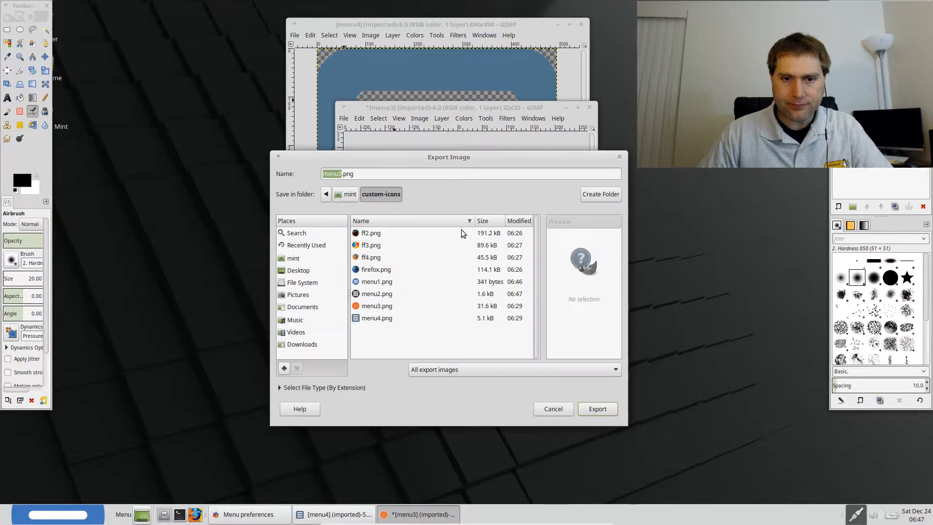
pyautogui.click(382, 306)
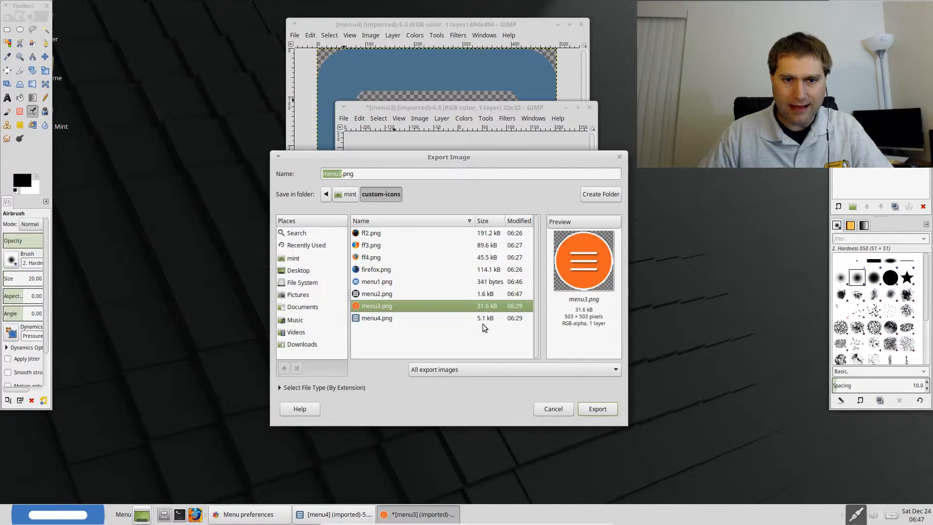
pyautogui.click(605, 409)
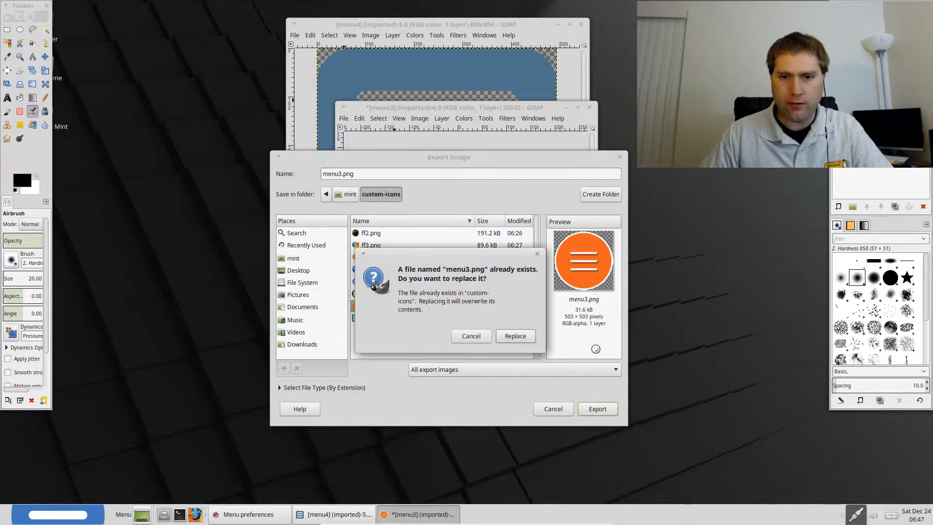
pyautogui.click(530, 335)
pyautogui.click(493, 366)
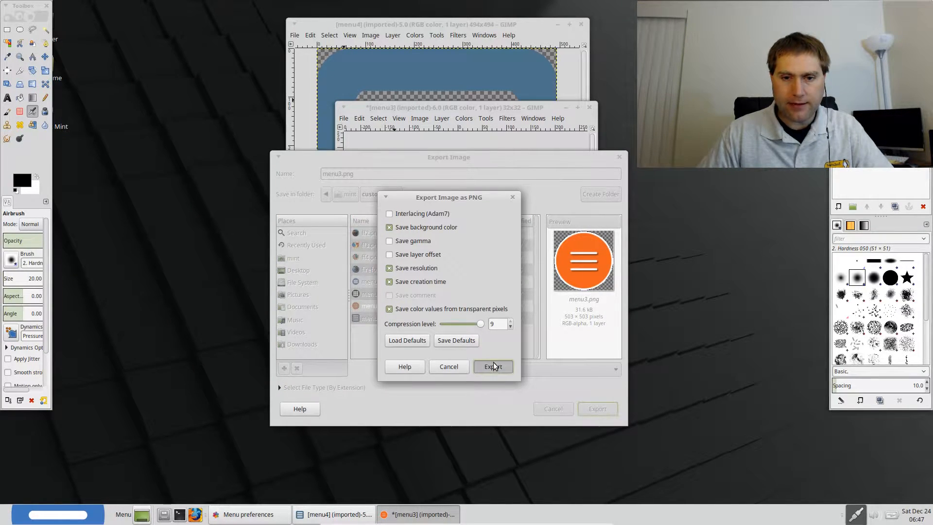
pyautogui.click(590, 107)
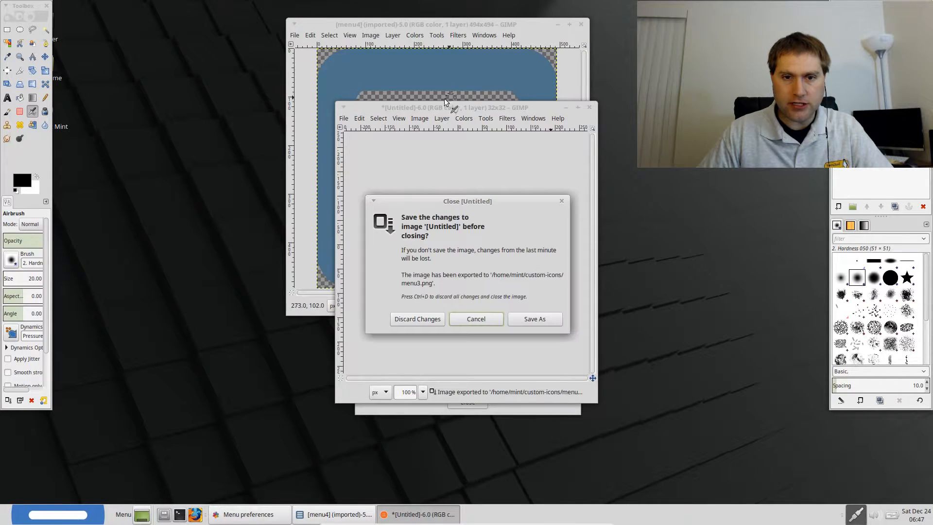
pyautogui.click(421, 317)
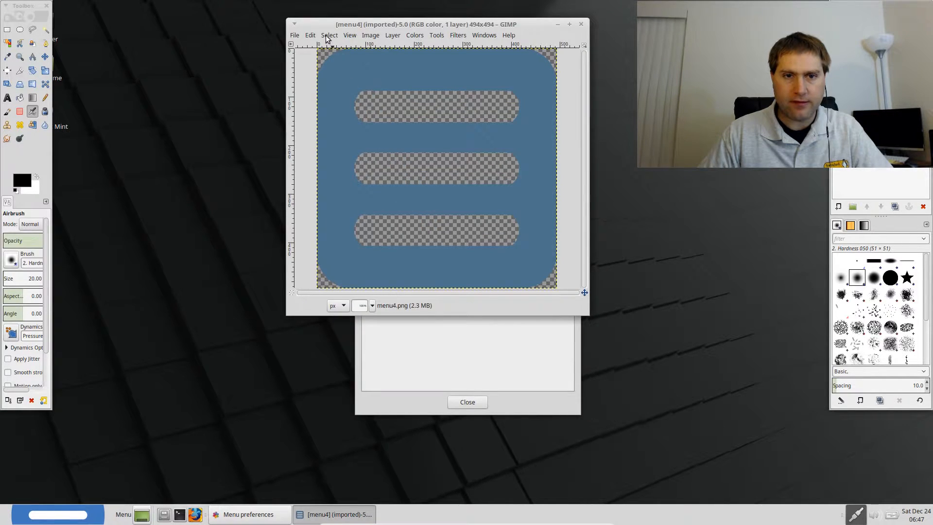
# Scale the menu4 image to 32 × 32 pixels.
pyautogui.click(391, 38)
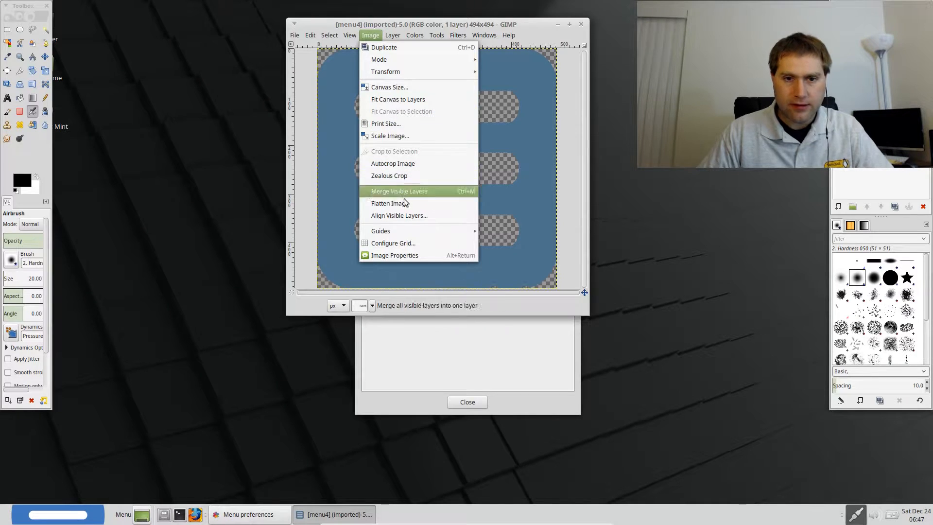
pyautogui.moveTo(386, 33)
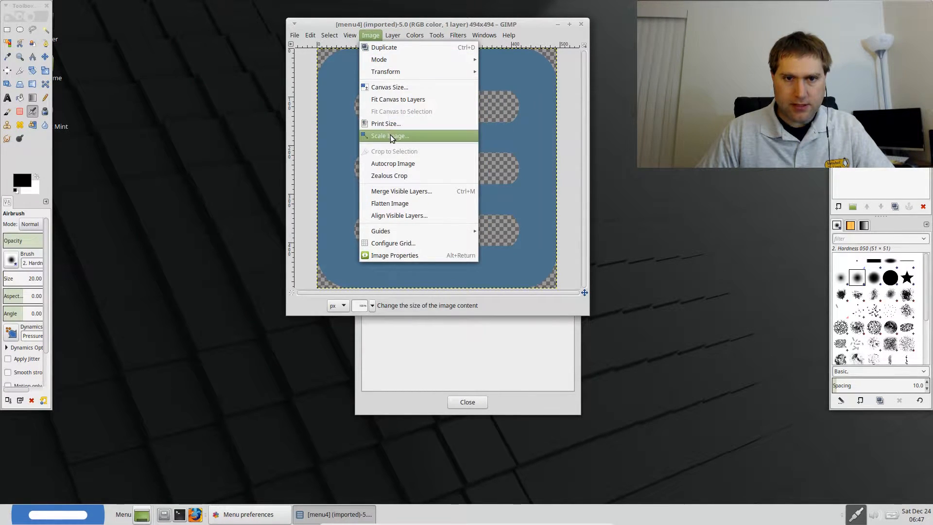
pyautogui.click(391, 137)
pyautogui.write('32')
pyautogui.click(420, 161)
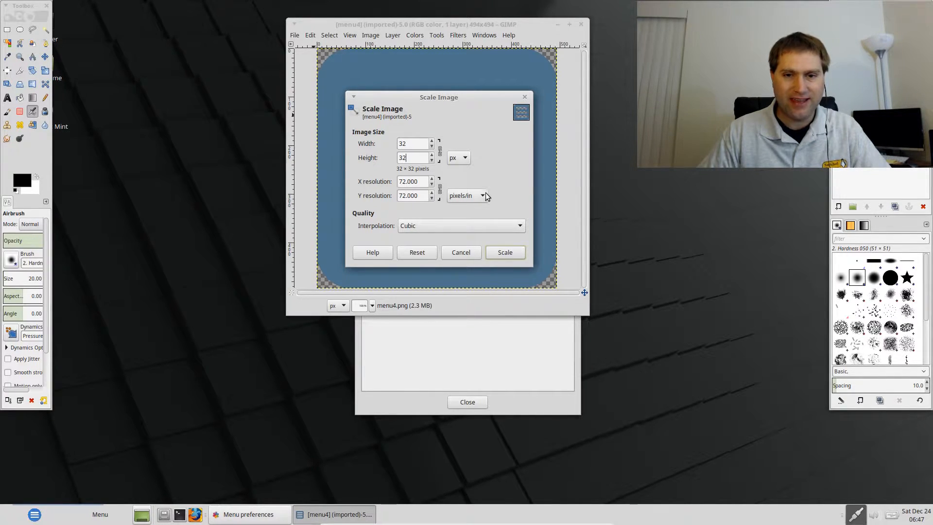
pyautogui.click(505, 252)
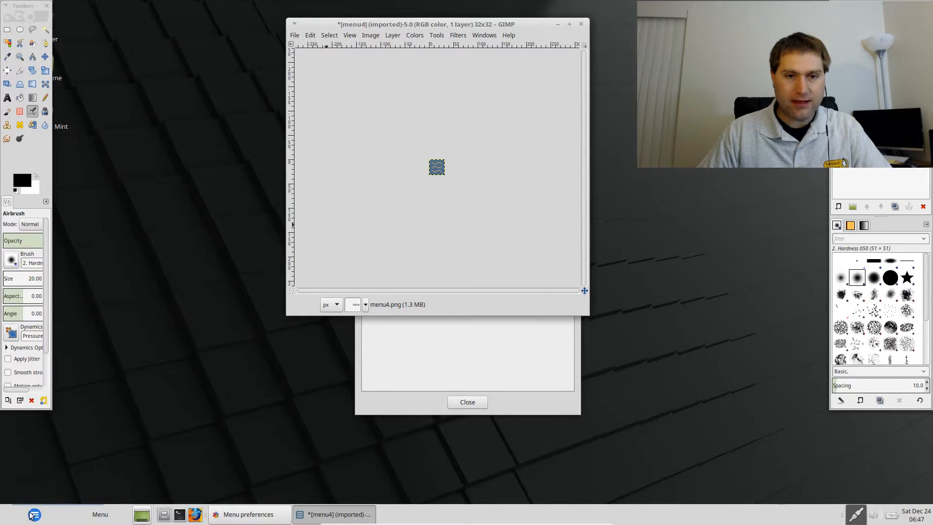
# Export the scaled image over menu4.png in the custom-icons folder, discard its unsaved changes and quit the image editor.
pyautogui.click(295, 36)
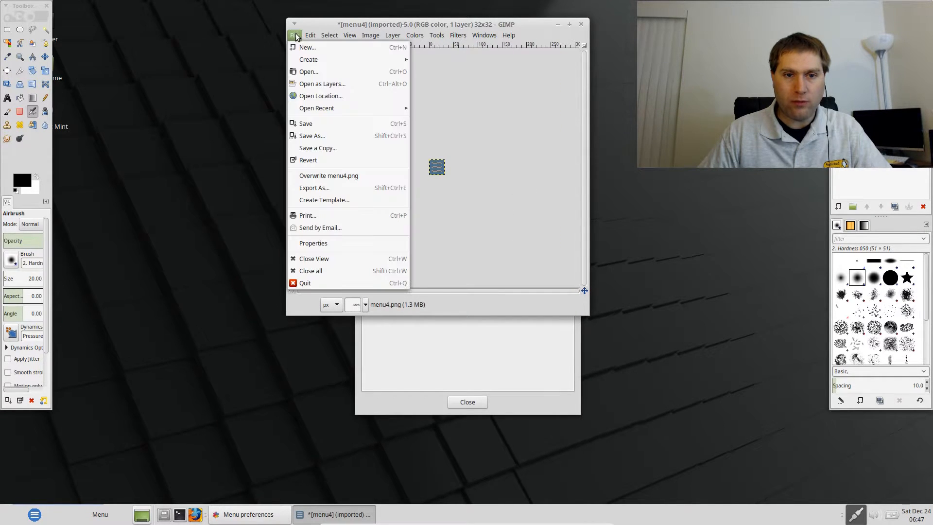
pyautogui.click(338, 191)
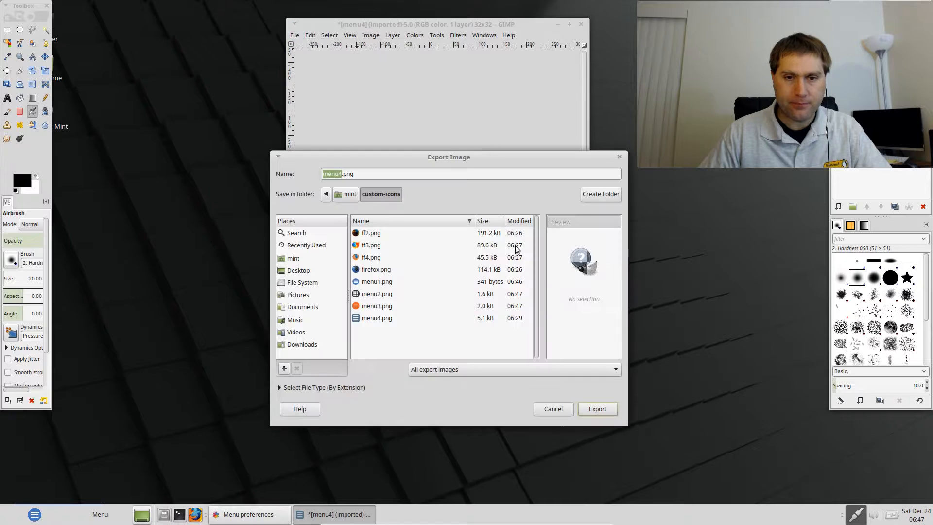
pyautogui.click(599, 409)
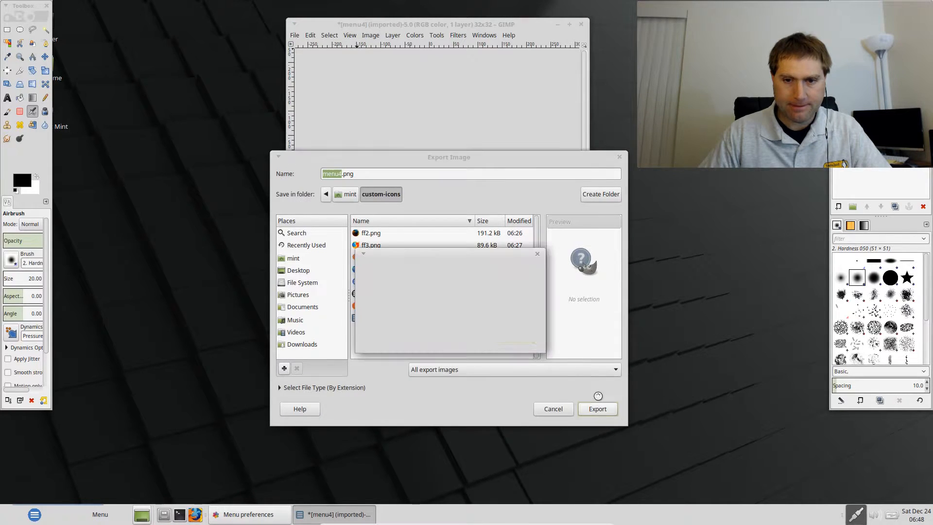
pyautogui.click(515, 334)
pyautogui.click(499, 367)
pyautogui.click(580, 25)
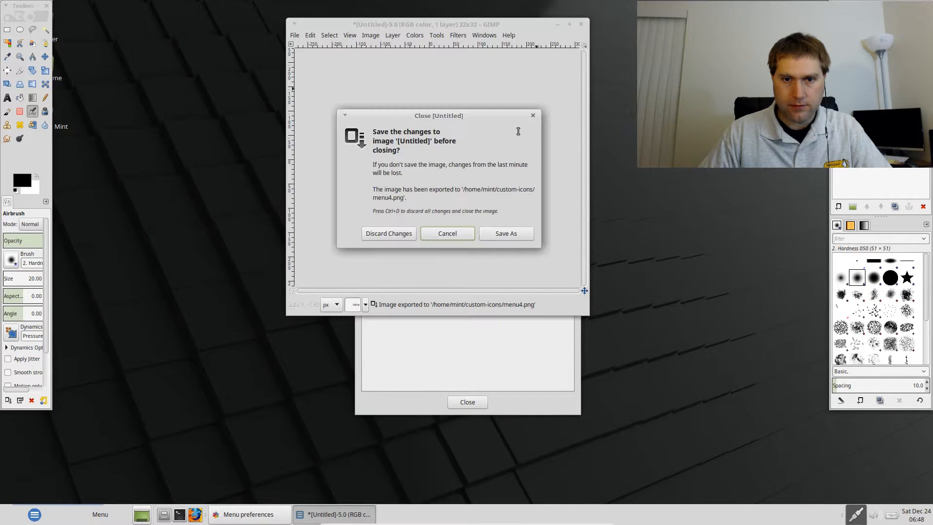
pyautogui.click(407, 235)
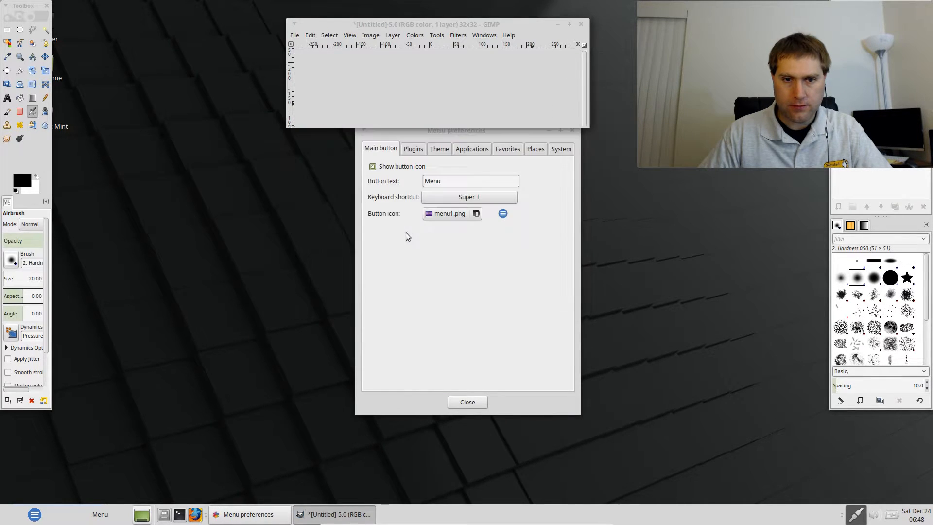
pyautogui.click(296, 36)
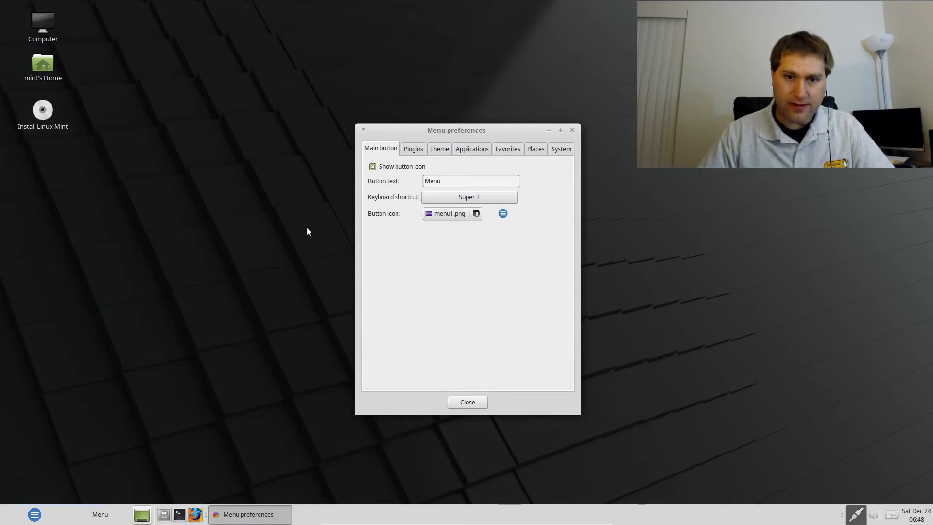
# Try the resized menu1.png and menu2.png from the custom-icons folder as the main menu button's icon.
pyautogui.click(468, 214)
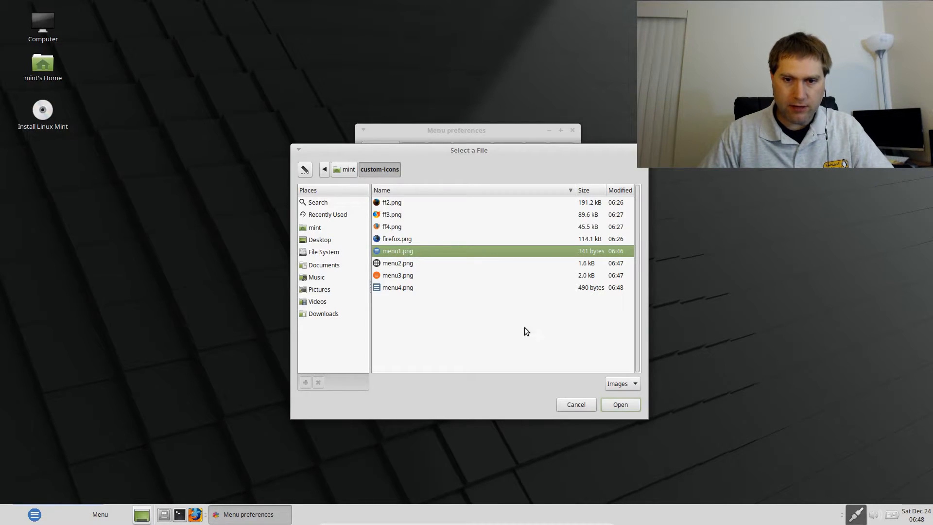
pyautogui.click(627, 406)
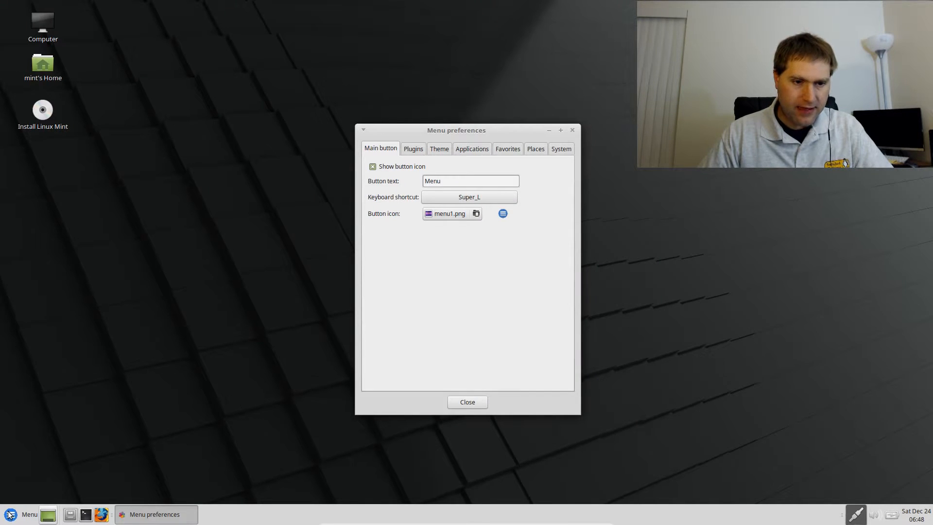
pyautogui.click(466, 215)
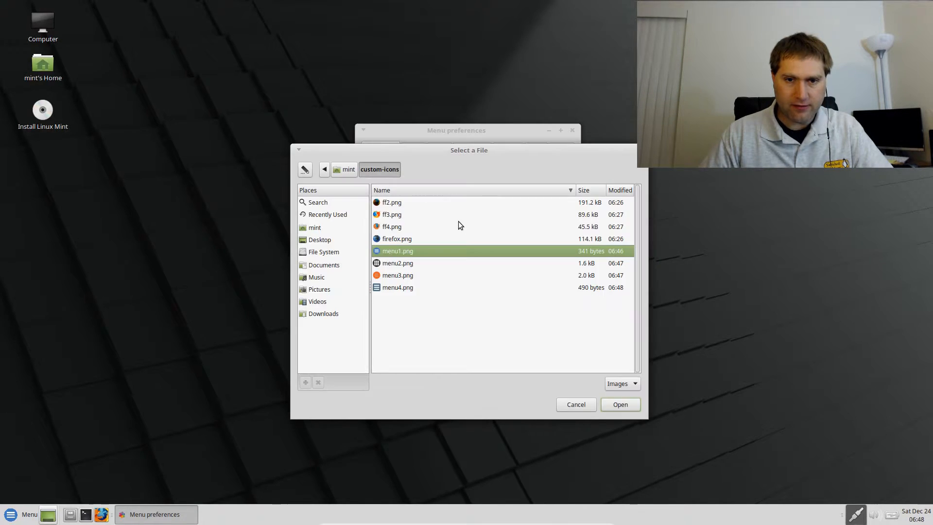
pyautogui.click(413, 264)
pyautogui.click(632, 405)
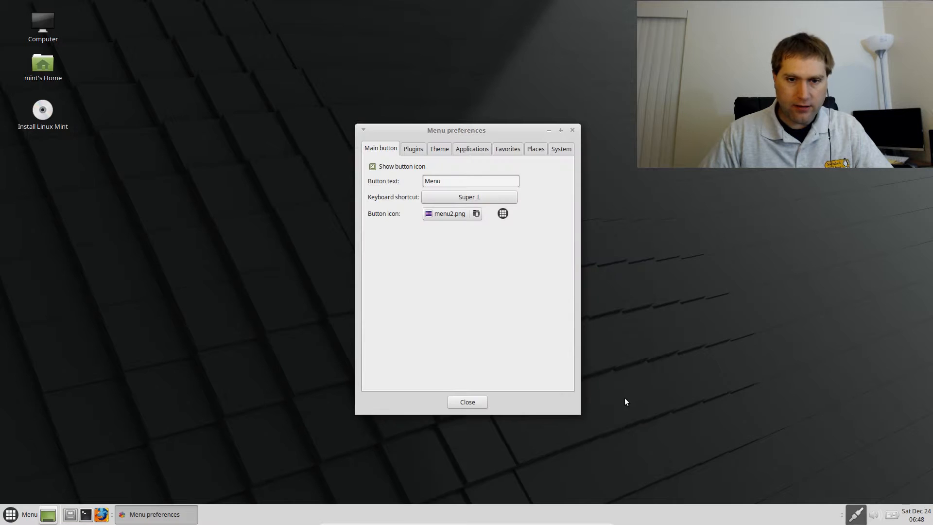
# Set the main menu button's icon to menu3.png from the custom-icons folder.
pyautogui.click(475, 216)
pyautogui.click(407, 276)
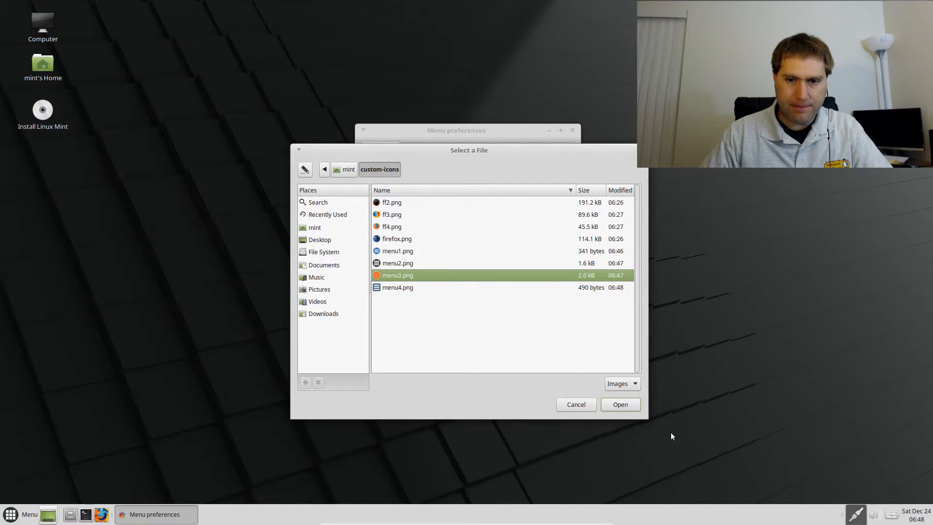
pyautogui.click(620, 405)
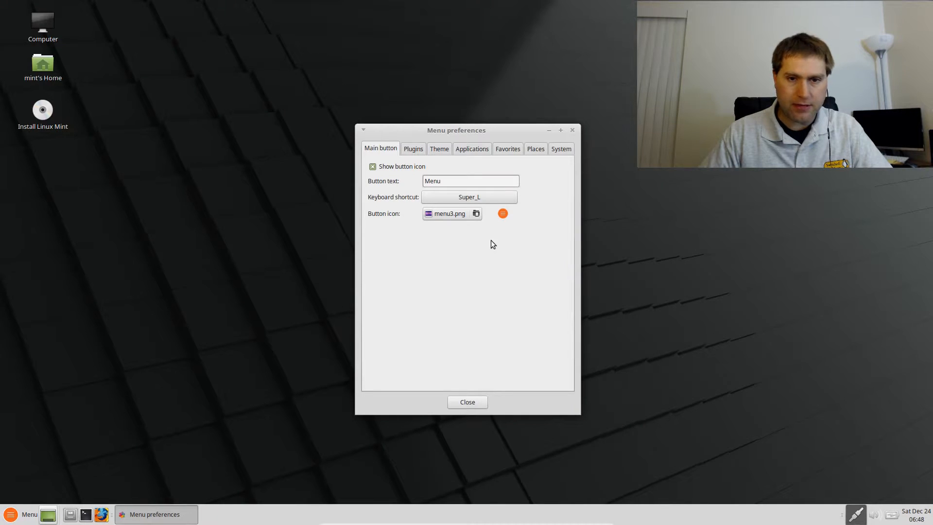
# Set the main menu button's icon to menu4.png from the custom-icons folder.
pyautogui.click(474, 214)
pyautogui.click(407, 291)
pyautogui.press('Return')
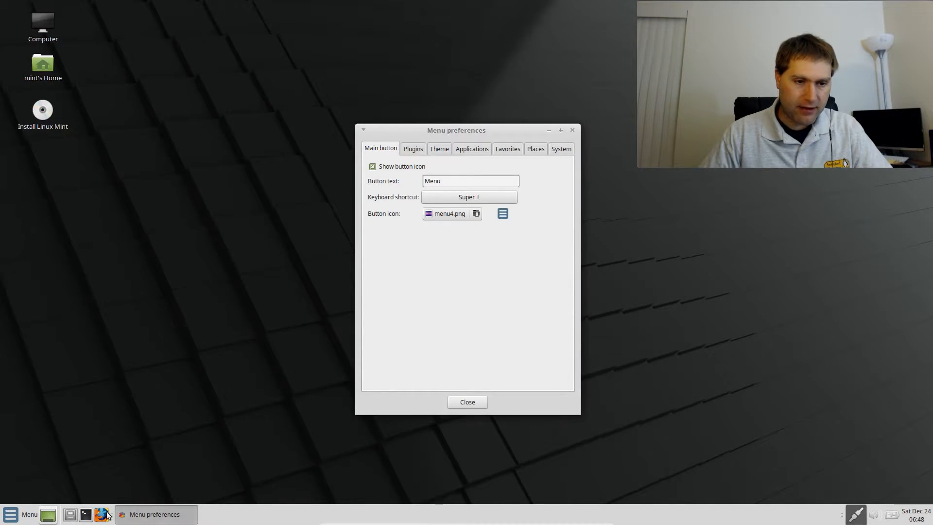
# Clear the main menu button's text so only the icon is used, and try the button in the panel.
pyautogui.doubleClick(462, 182)
pyautogui.press('BackSpace')
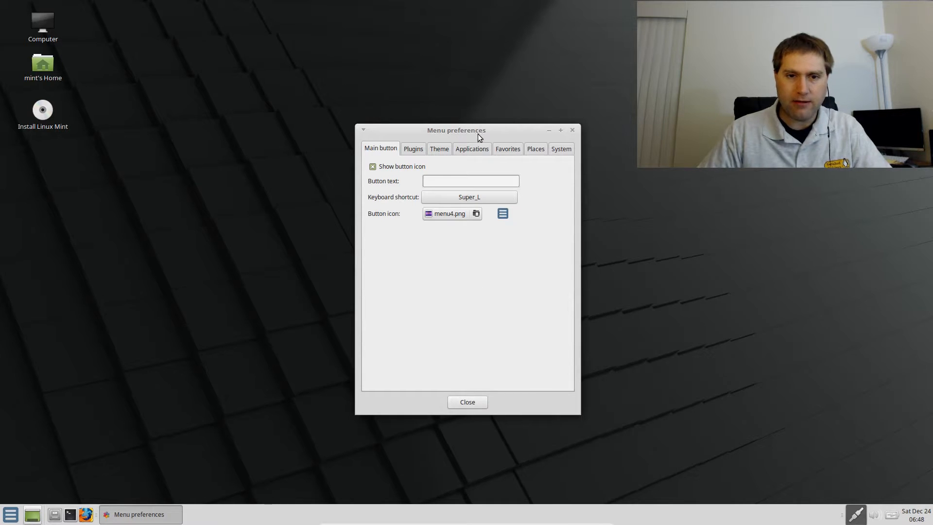
pyautogui.click(12, 516)
pyautogui.click(12, 517)
pyautogui.click(11, 517)
pyautogui.click(11, 517)
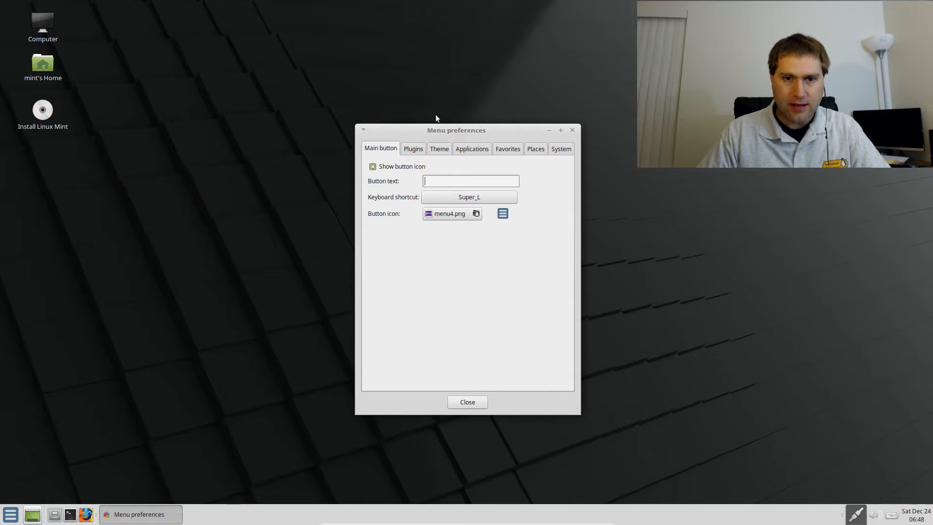
# Open the bottom panel's properties and reduce the panel size to 25 pixels.
pyautogui.rightClick(285, 516)
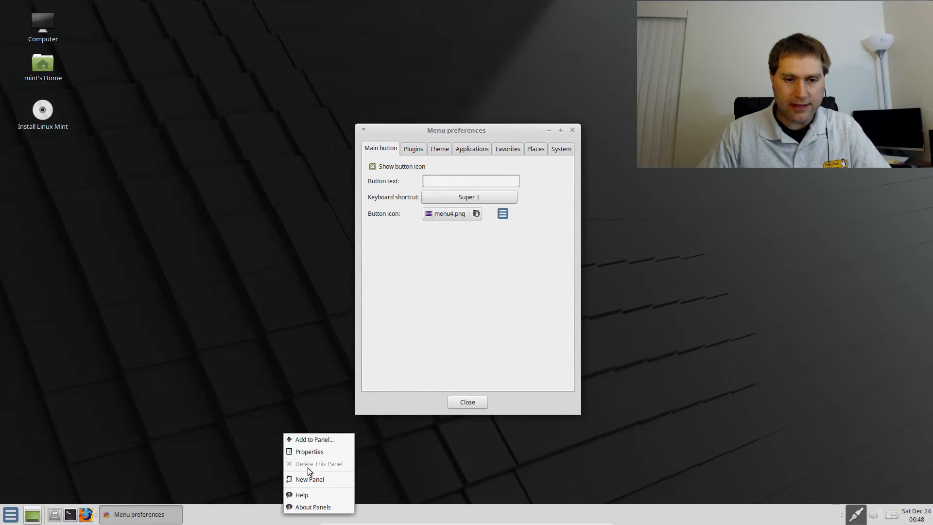
pyautogui.click(324, 439)
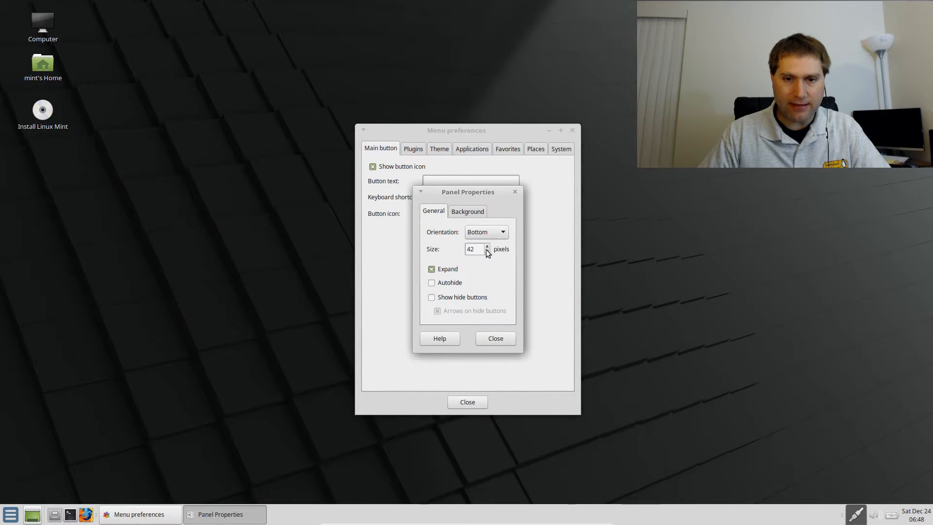
pyautogui.click(485, 250)
pyautogui.click(485, 250)
pyautogui.click(485, 250)
pyautogui.click(485, 250)
pyautogui.click(485, 250)
pyautogui.click(485, 250)
pyautogui.click(486, 250)
pyautogui.click(485, 250)
pyautogui.click(485, 250)
pyautogui.click(486, 249)
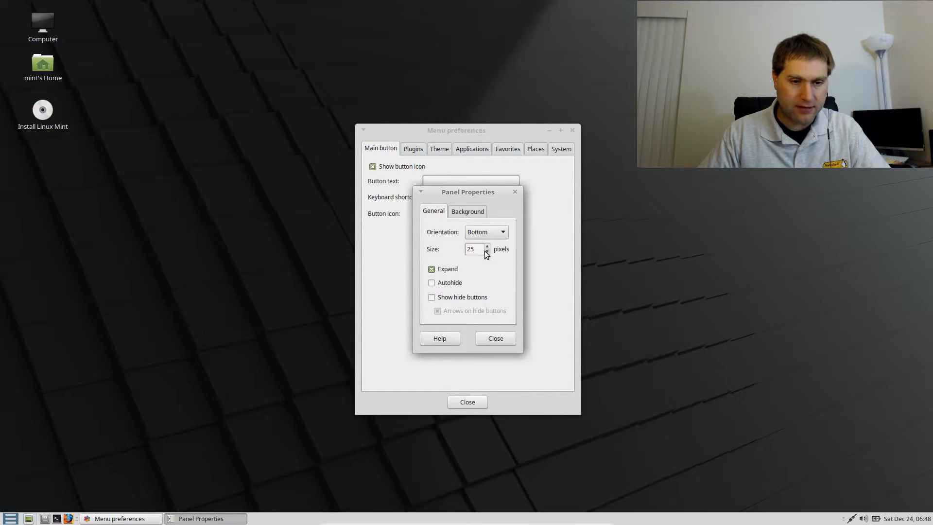
# Try panel sizes of 32 and 46 pixels, and switch the panel's Expand option off and on again.
pyautogui.moveTo(478, 249); pyautogui.dragTo(460, 248)
pyautogui.write('32')
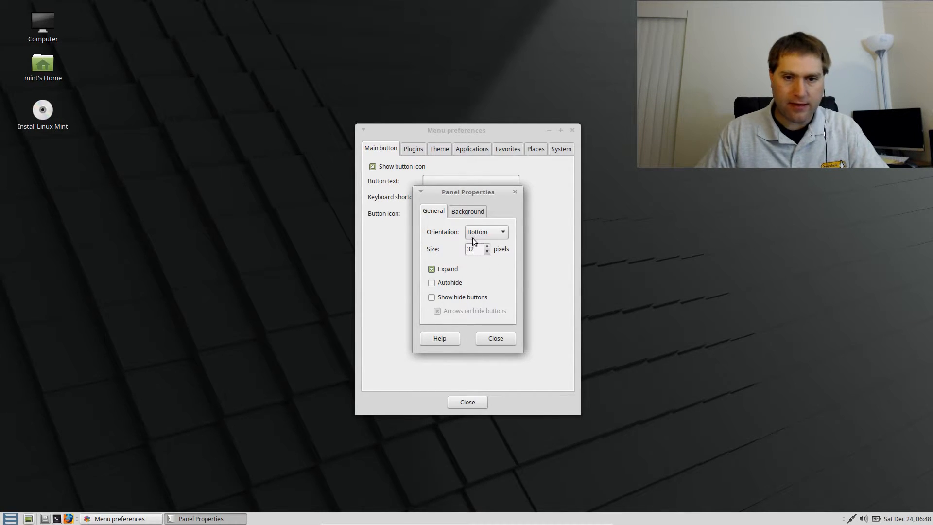
pyautogui.doubleClick(471, 250)
pyautogui.write('46')
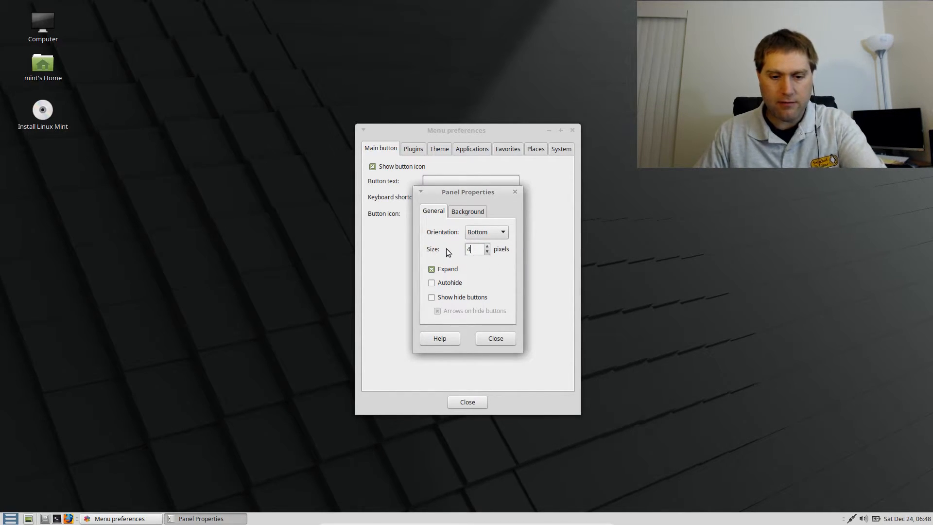
pyautogui.click(476, 268)
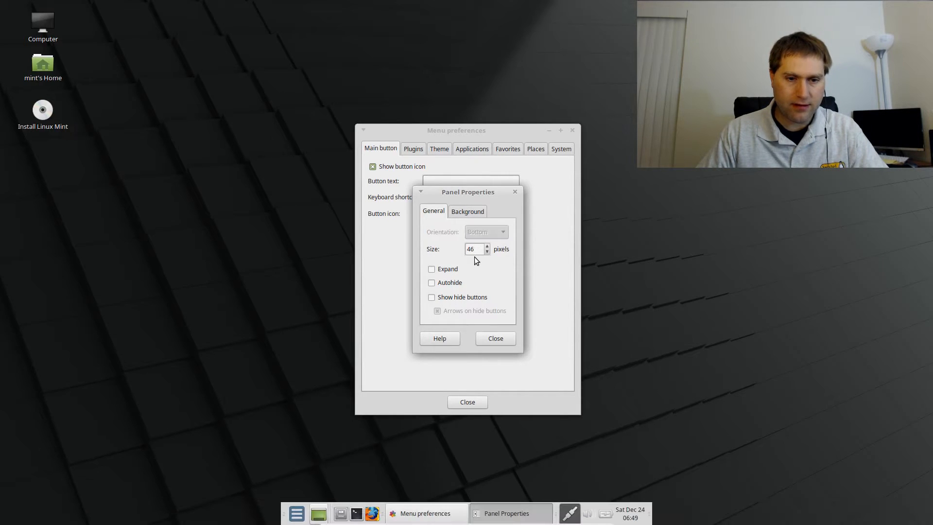
pyautogui.click(463, 271)
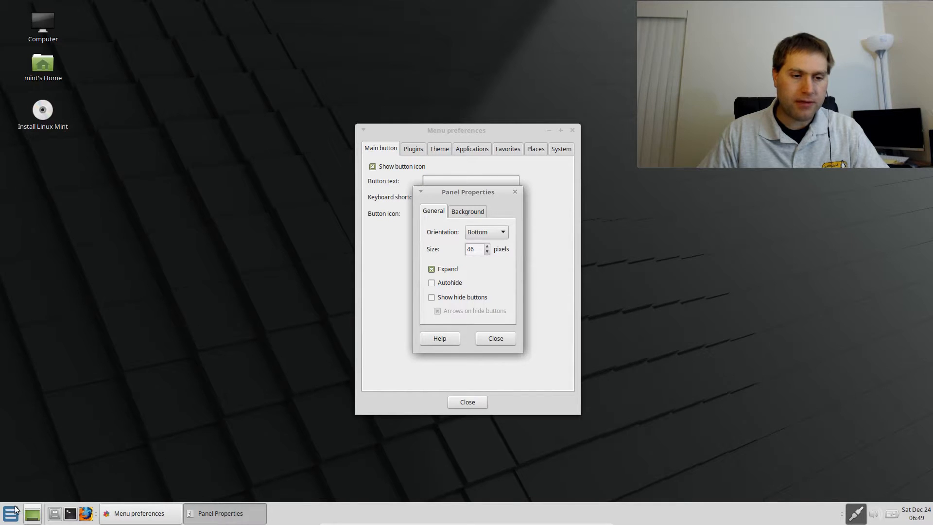
# Set the panel size to 40 pixels and close the panel properties.
pyautogui.click(487, 251)
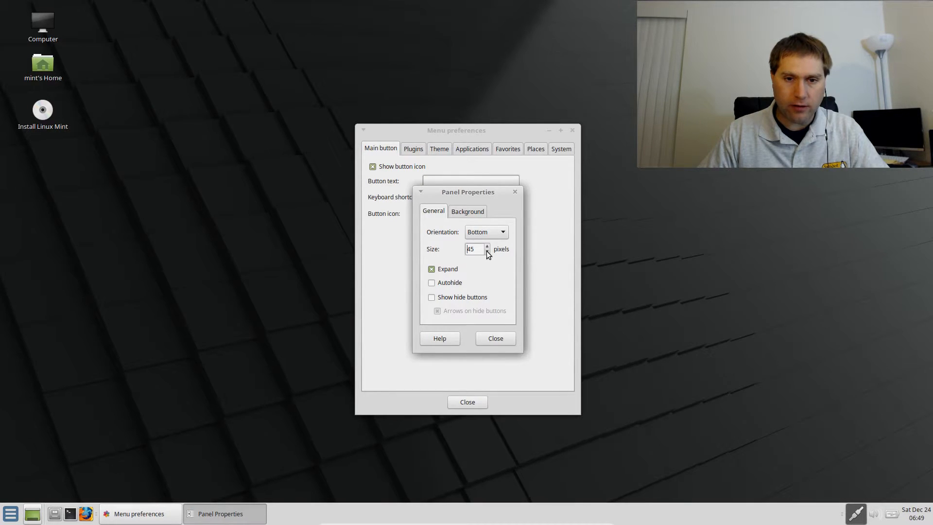
pyautogui.click(487, 252)
pyautogui.click(487, 251)
pyautogui.click(488, 252)
pyautogui.click(487, 252)
pyautogui.click(488, 252)
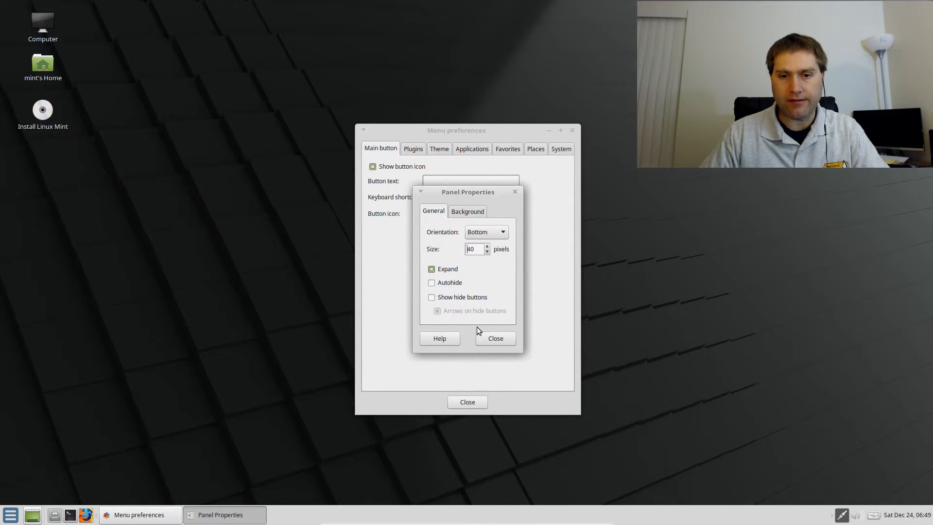
pyautogui.click(489, 336)
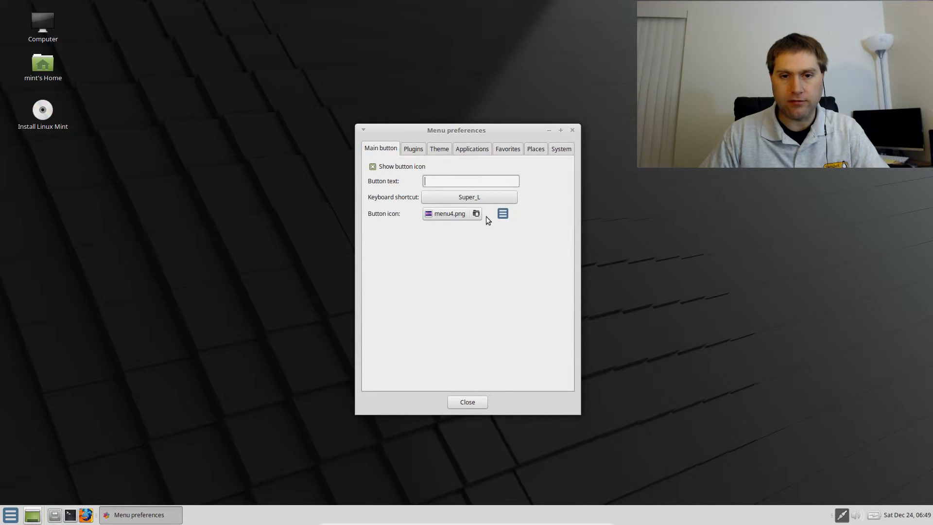
# In the menu's plugin preferences, enable always starting with the favorites pane and open the main menu to check it.
pyautogui.click(415, 150)
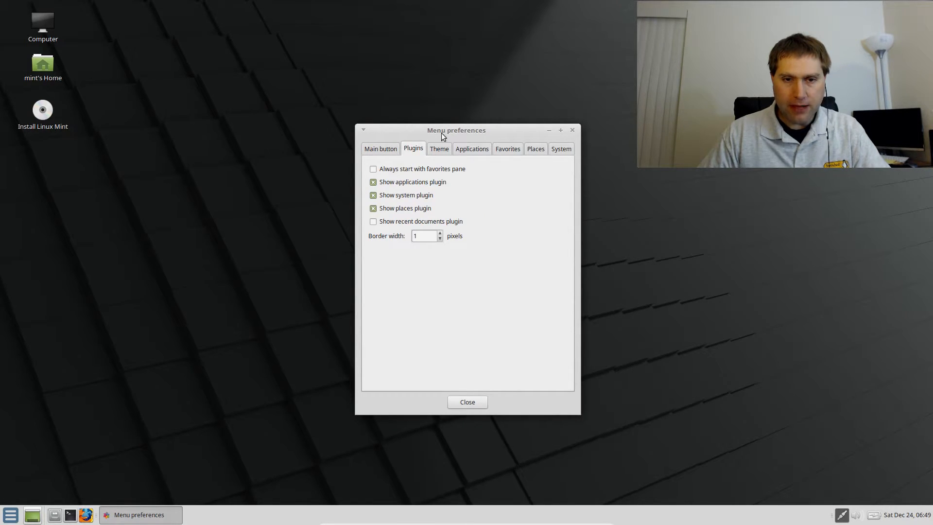
pyautogui.moveTo(460, 127); pyautogui.dragTo(594, 111)
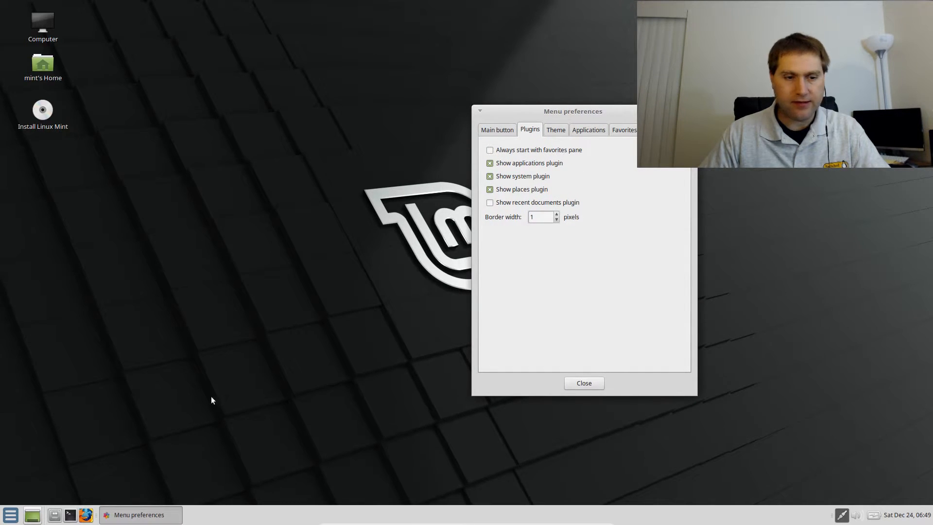
pyautogui.click(498, 150)
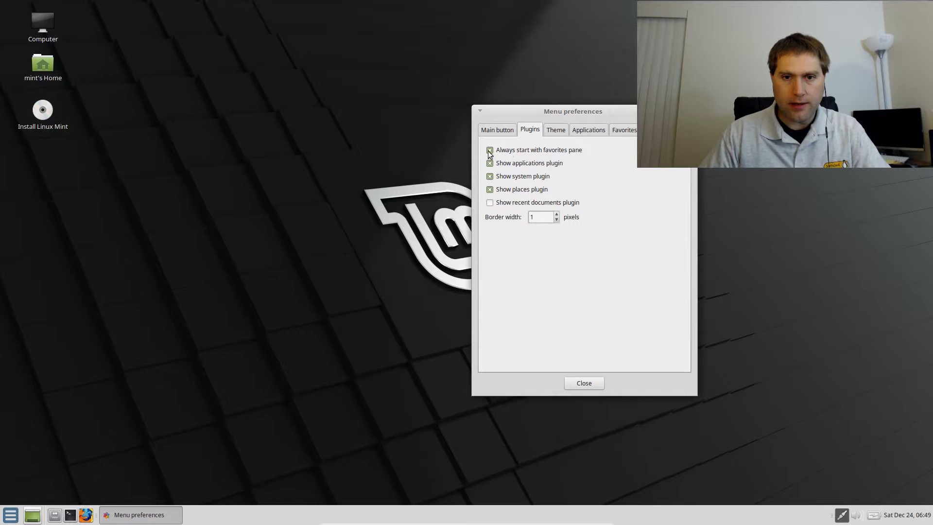
pyautogui.press('super')
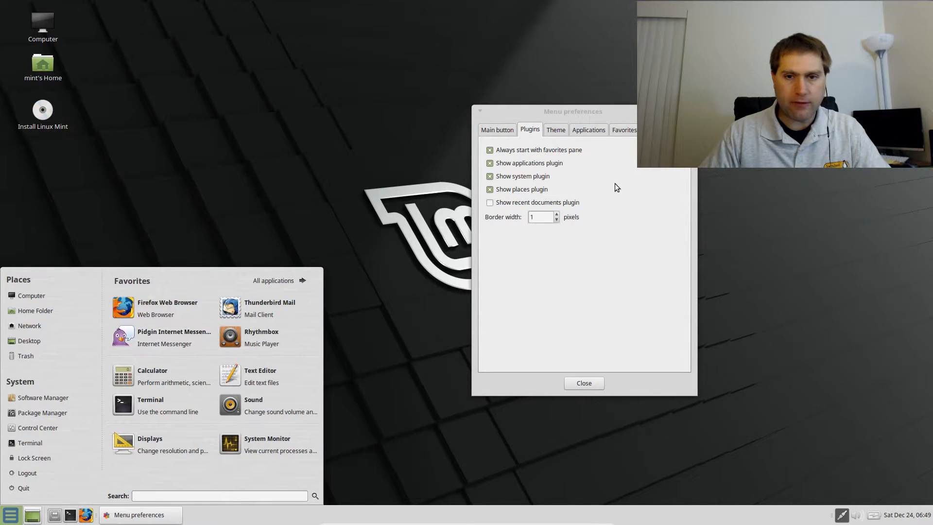
# Disable always starting with the favorites pane and reopen the main menu after switching between its applications and favorites panes.
pyautogui.click(491, 151)
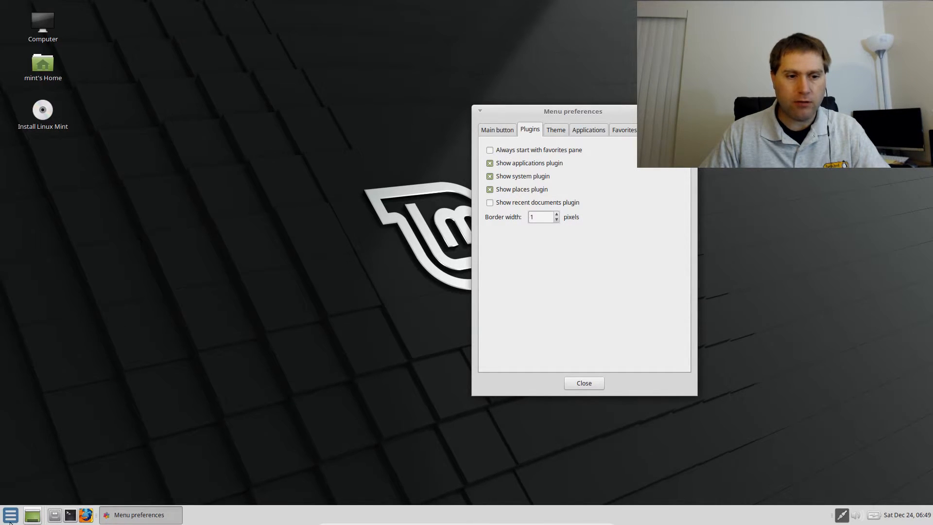
pyautogui.click(12, 514)
pyautogui.click(283, 282)
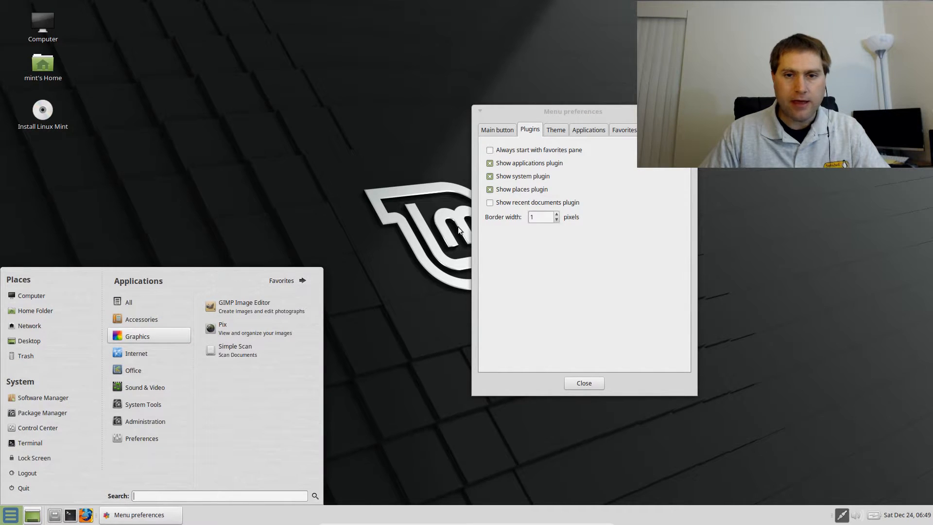
pyautogui.click(339, 195)
pyautogui.click(10, 514)
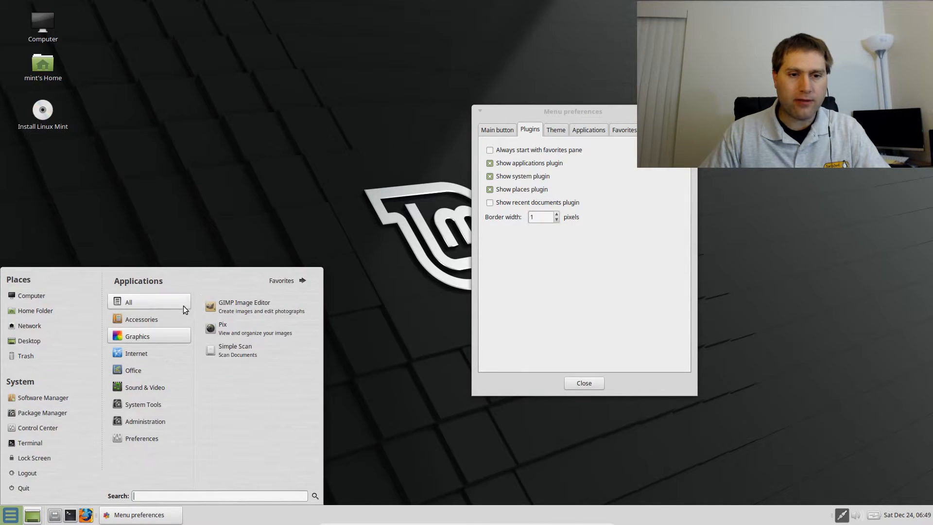
pyautogui.click(283, 238)
pyautogui.click(14, 515)
pyautogui.click(289, 281)
pyautogui.click(308, 235)
pyautogui.click(11, 515)
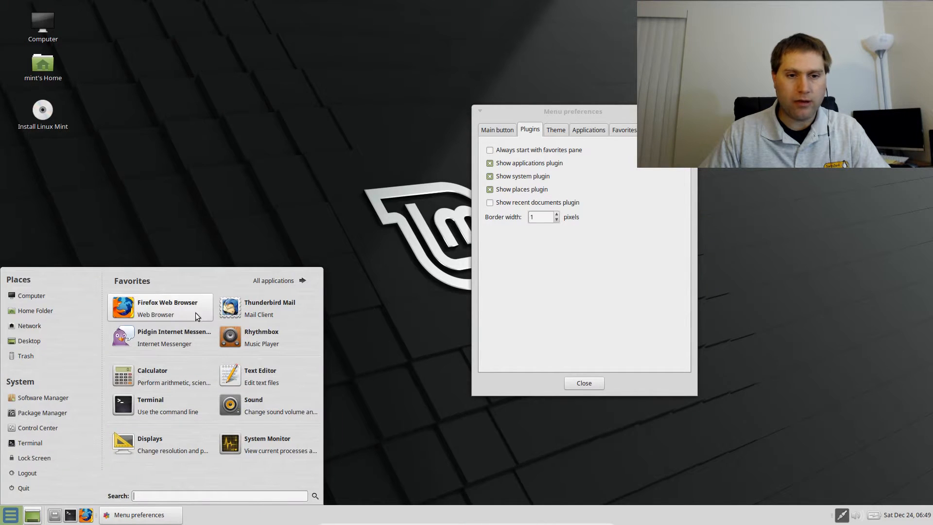
# Re-enable always starting with the favorites pane and test it by reopening the main menu from the applications pane.
pyautogui.click(497, 151)
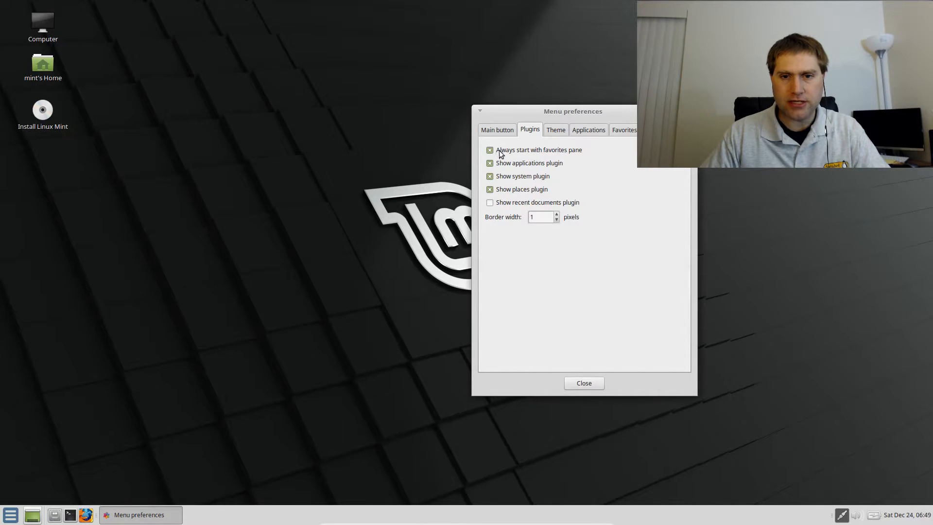
pyautogui.click(11, 518)
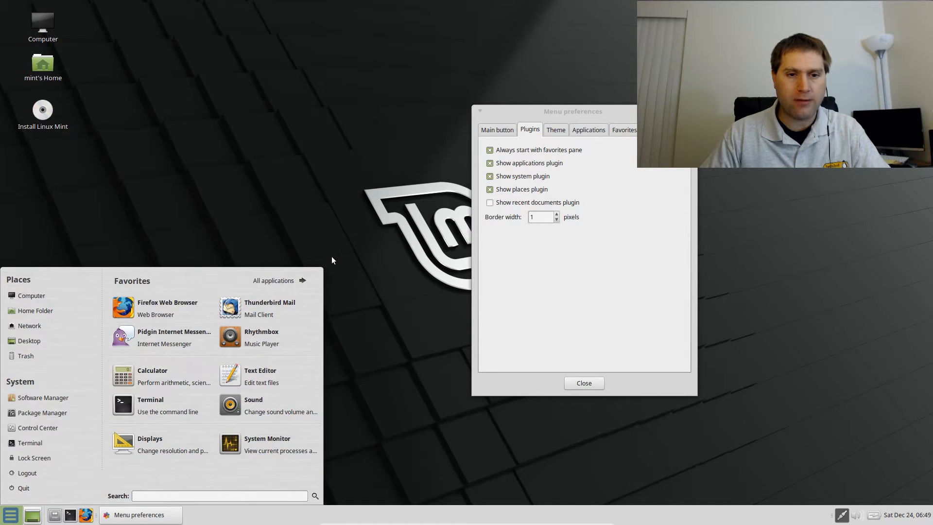
pyautogui.click(285, 280)
pyautogui.click(334, 196)
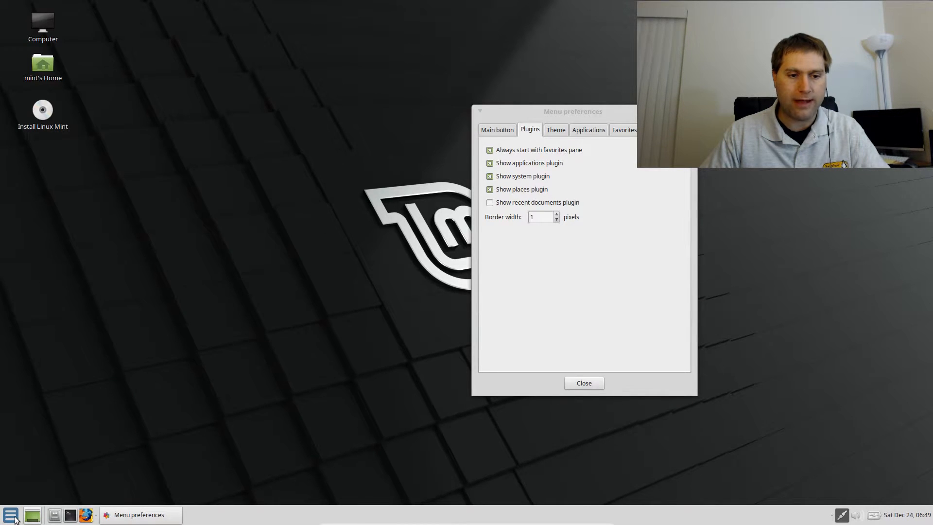
pyautogui.click(11, 516)
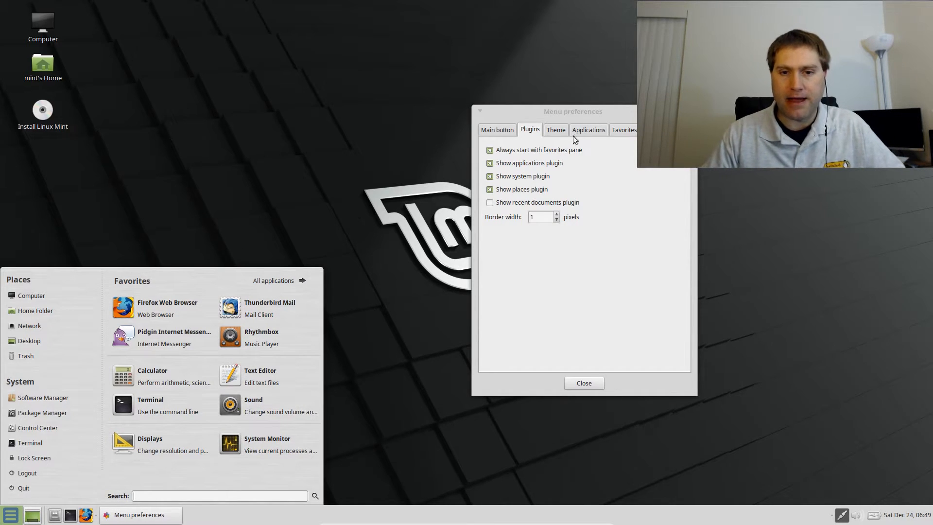
# Hide the applications plugin, view the main menu without it, and show the plugin again.
pyautogui.click(532, 164)
pyautogui.click(14, 515)
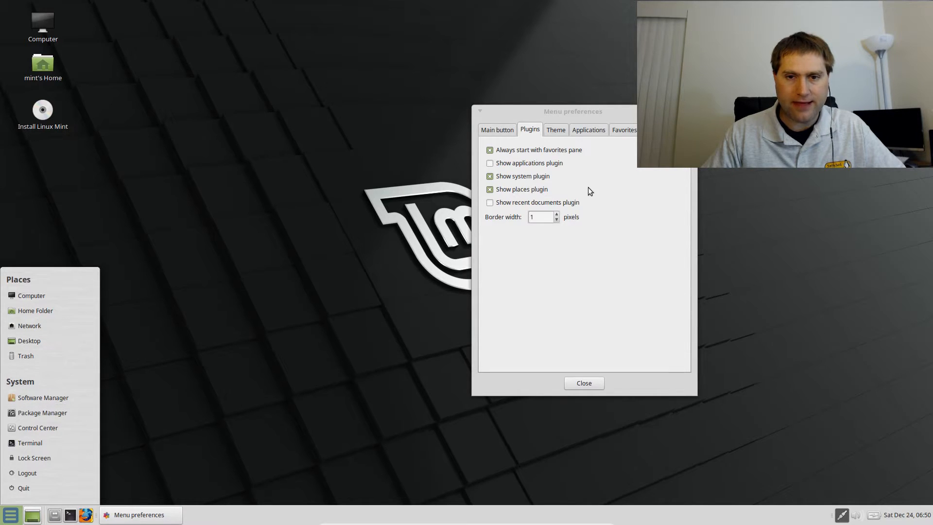
pyautogui.click(515, 164)
pyautogui.click(17, 517)
pyautogui.click(18, 517)
pyautogui.click(18, 517)
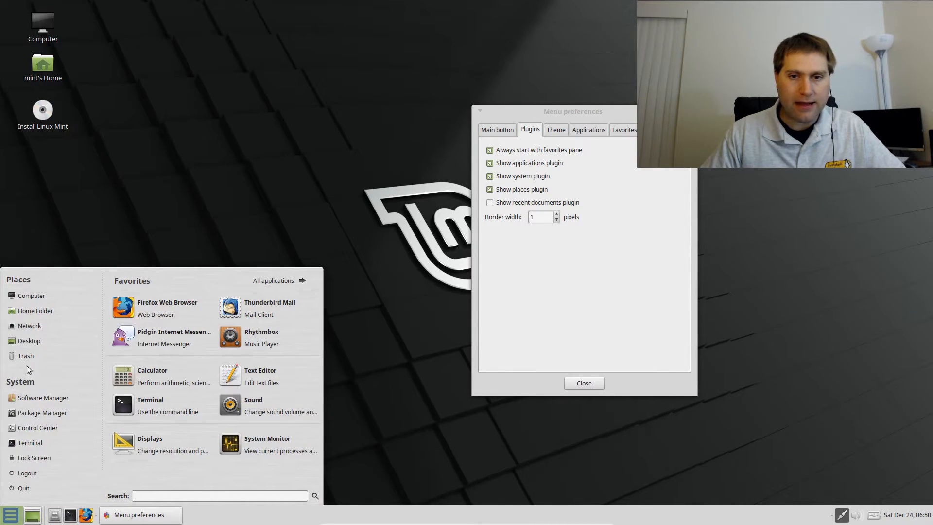
# Hide the system plugin, view the main menu without it, and show the plugin again.
pyautogui.click(513, 177)
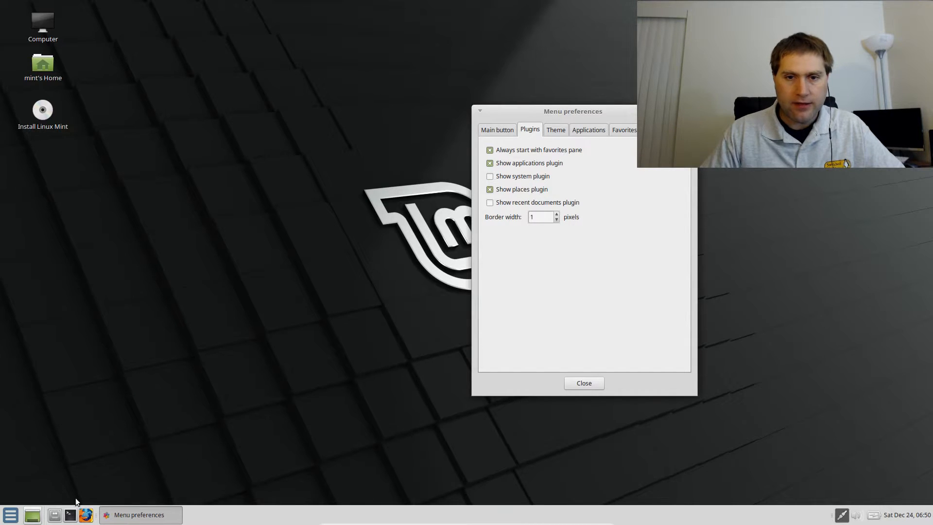
pyautogui.click(9, 514)
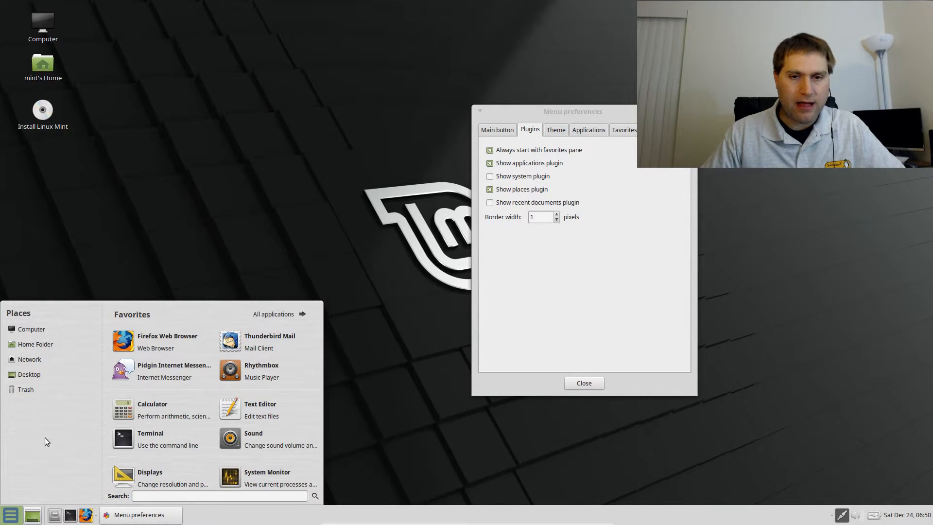
pyautogui.click(532, 179)
# Hide the places plugin, view the main menu without it, then restore the plugin and recheck the menu.
pyautogui.click(518, 191)
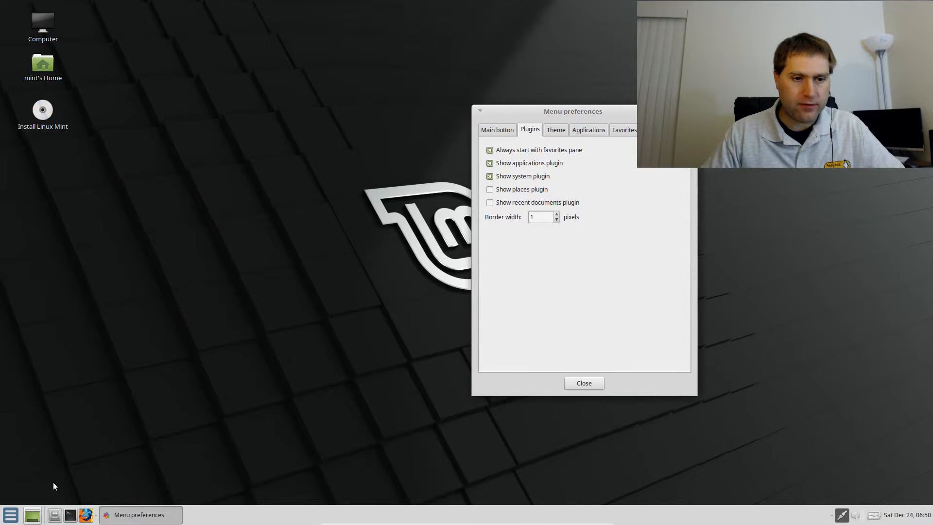
pyautogui.click(11, 516)
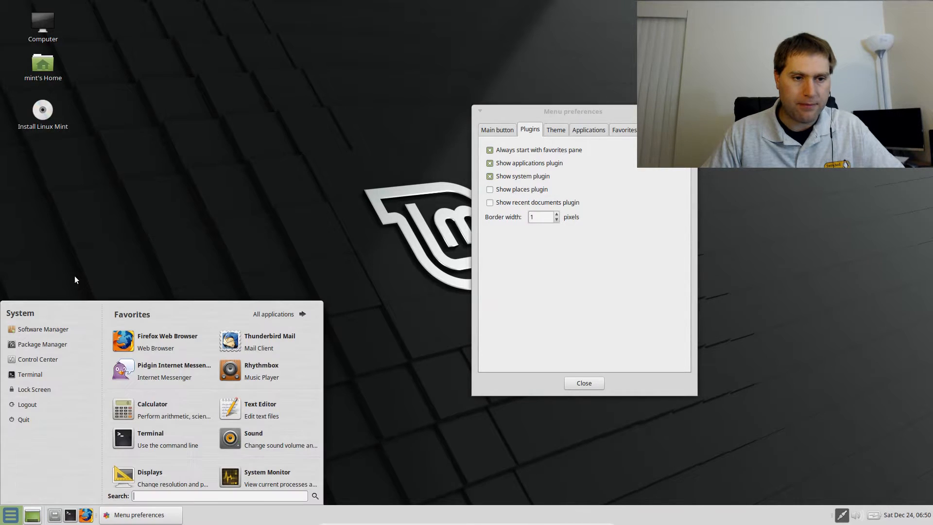
pyautogui.click(503, 191)
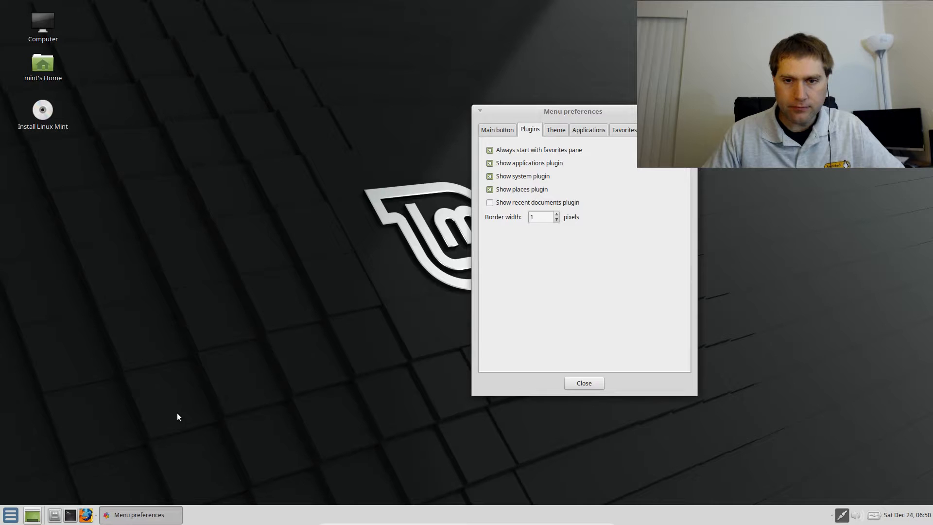
pyautogui.click(11, 515)
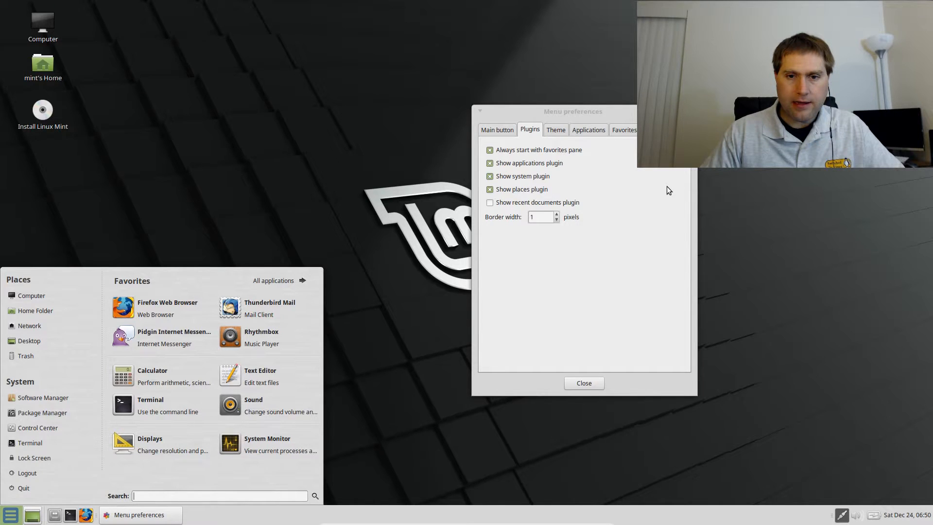
# Show the recent documents plugin and open the main menu to view its list.
pyautogui.click(536, 203)
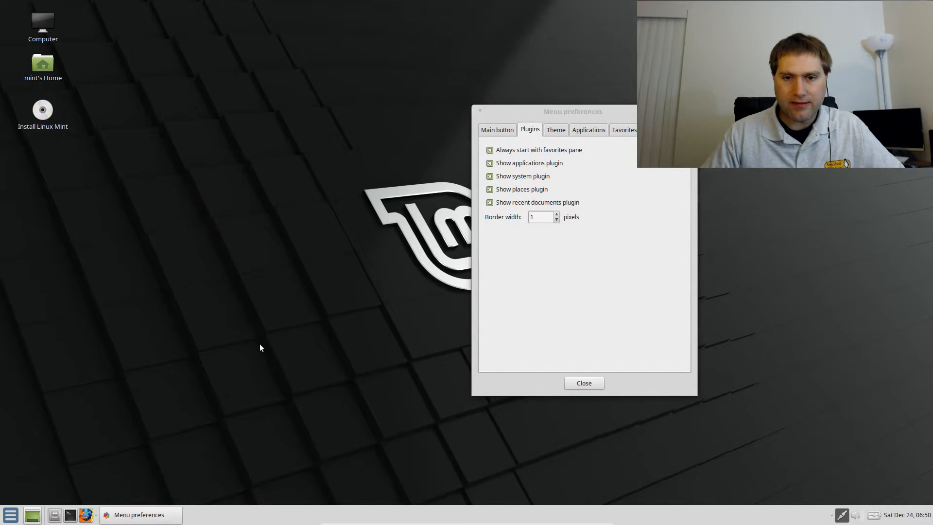
pyautogui.click(10, 515)
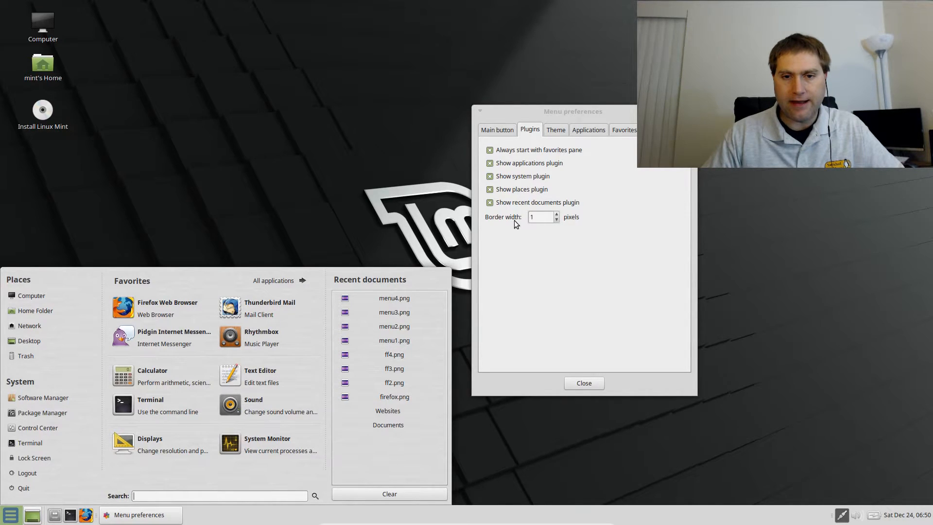
# Hide the recent documents plugin and view the main menu with its border width set to 6 pixels.
pyautogui.click(516, 203)
pyautogui.tripleClick(559, 213)
pyautogui.doubleClick(558, 214)
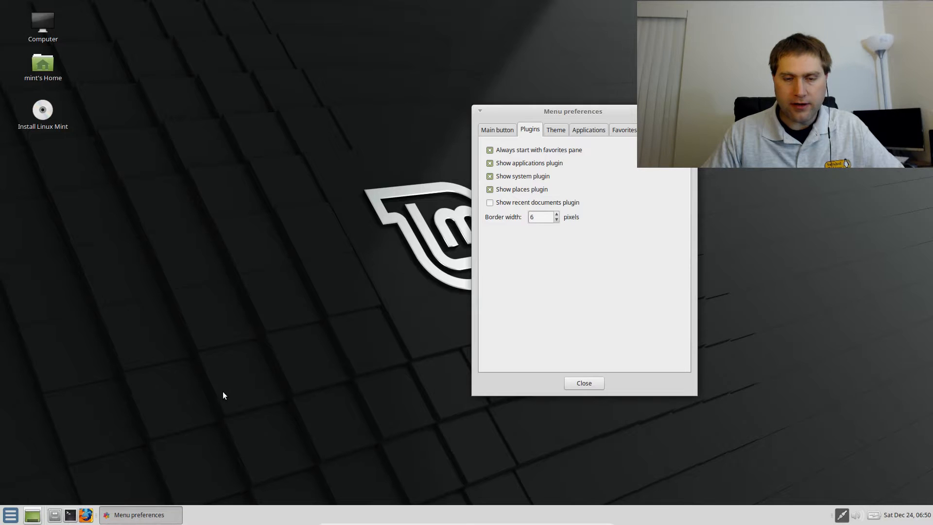
pyautogui.click(9, 516)
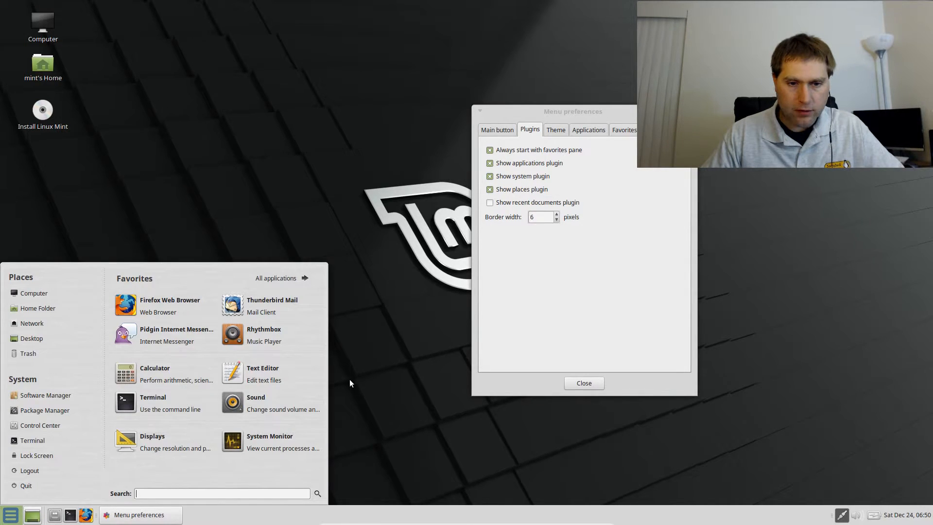
# Set the menu's border width to 0 pixels and view the main menu with it.
pyautogui.doubleClick(556, 220)
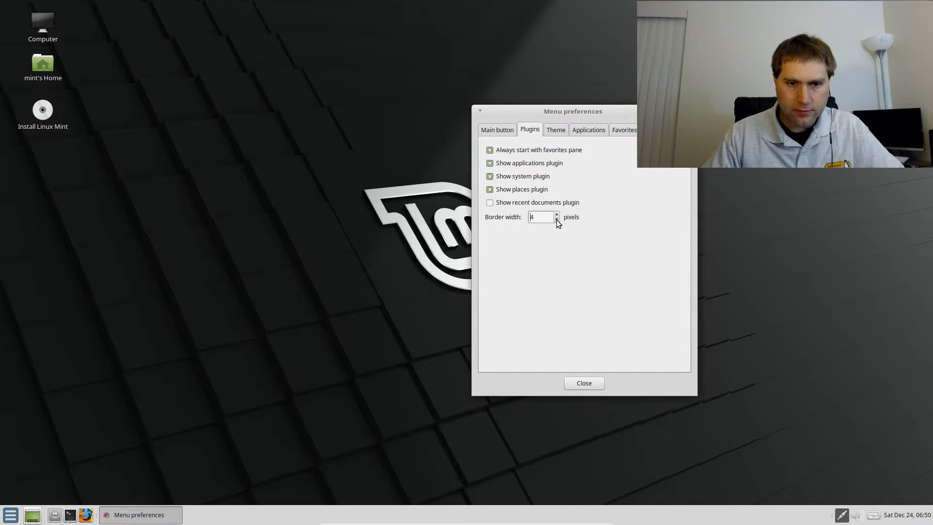
pyautogui.doubleClick(557, 220)
pyautogui.doubleClick(557, 220)
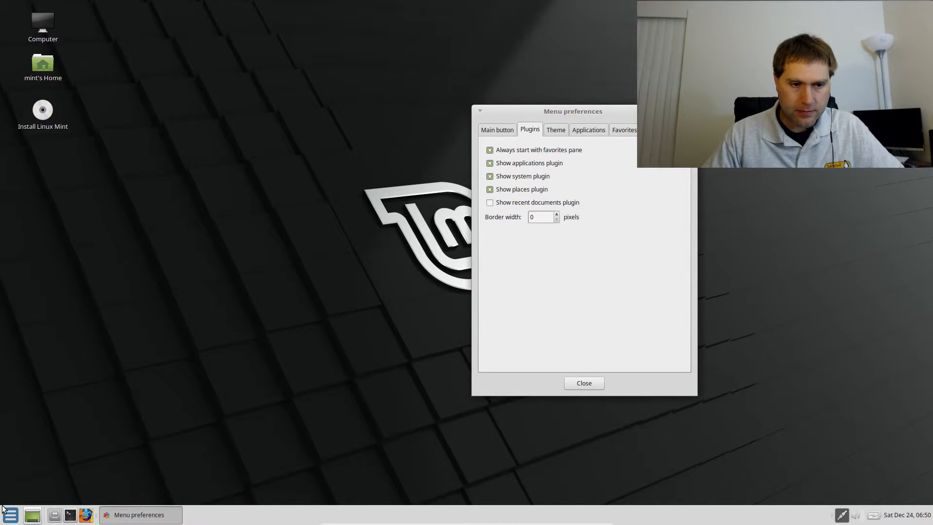
pyautogui.click(9, 516)
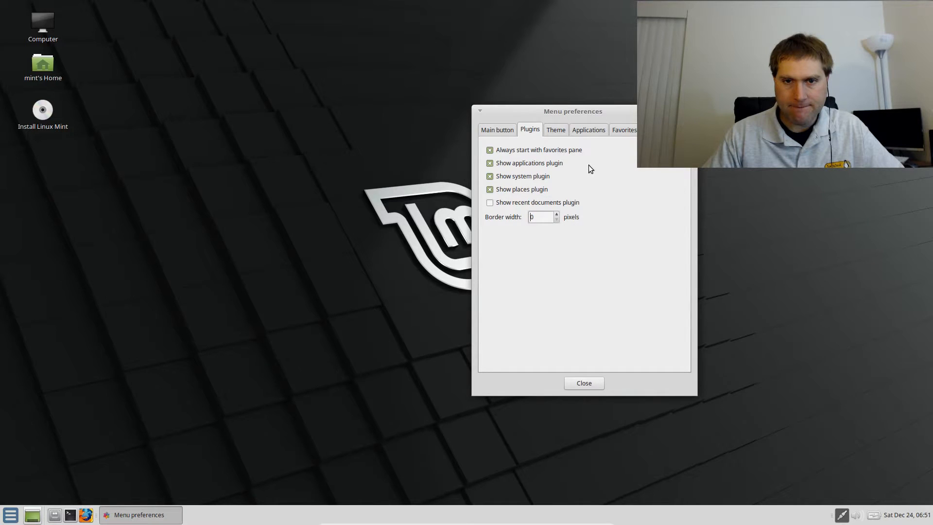
# Turn off the menu's custom colors and view the main menu with the Mint-X-Teal theme.
pyautogui.click(561, 132)
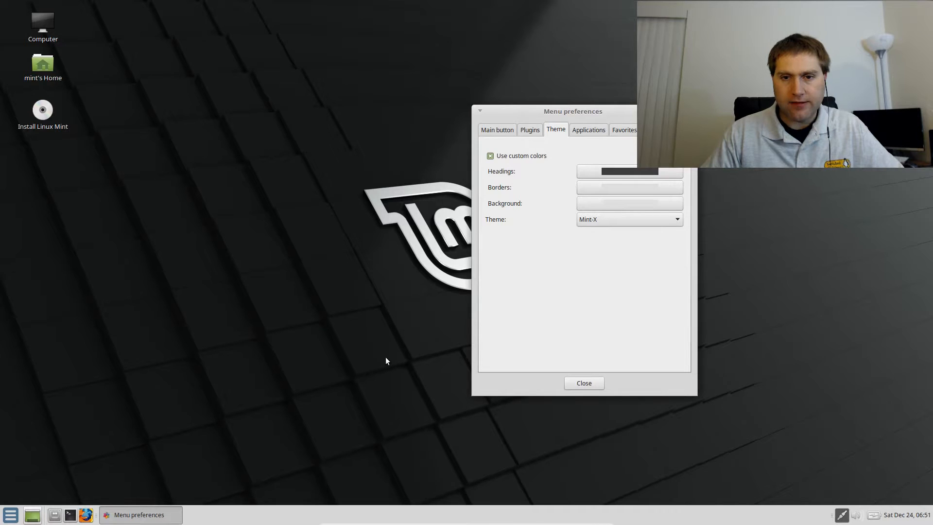
pyautogui.click(519, 156)
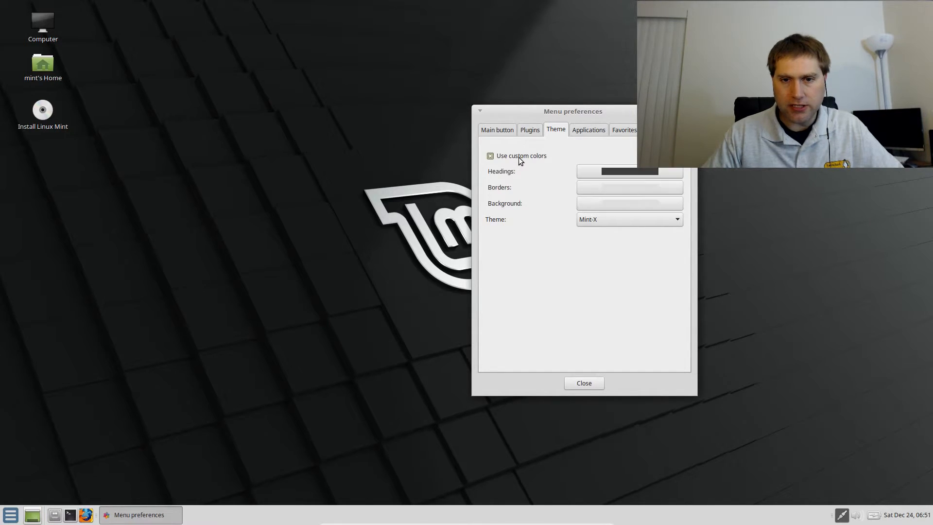
pyautogui.click(632, 221)
pyautogui.click(624, 212)
pyautogui.click(6, 519)
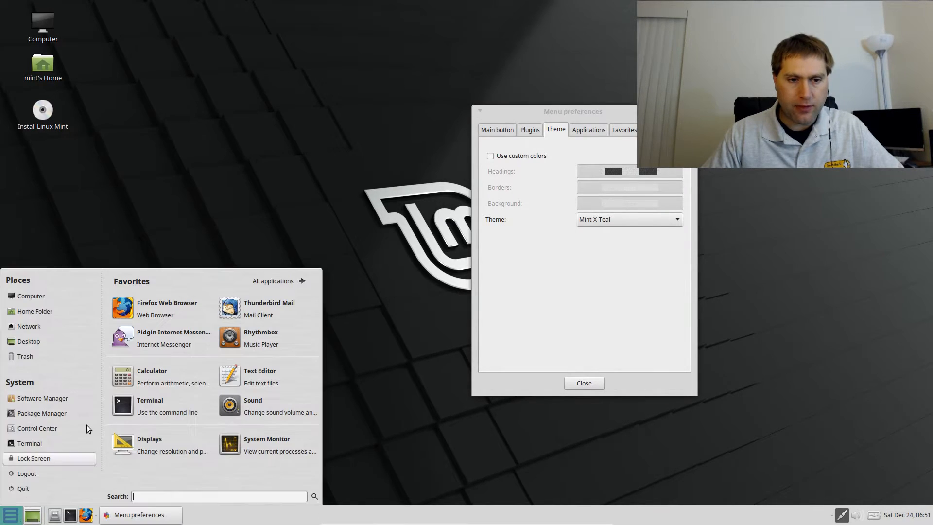
# Set the menu theme to oxygen-gtk and view the main menu with it.
pyautogui.click(601, 225)
pyautogui.click(601, 225)
pyautogui.click(602, 344)
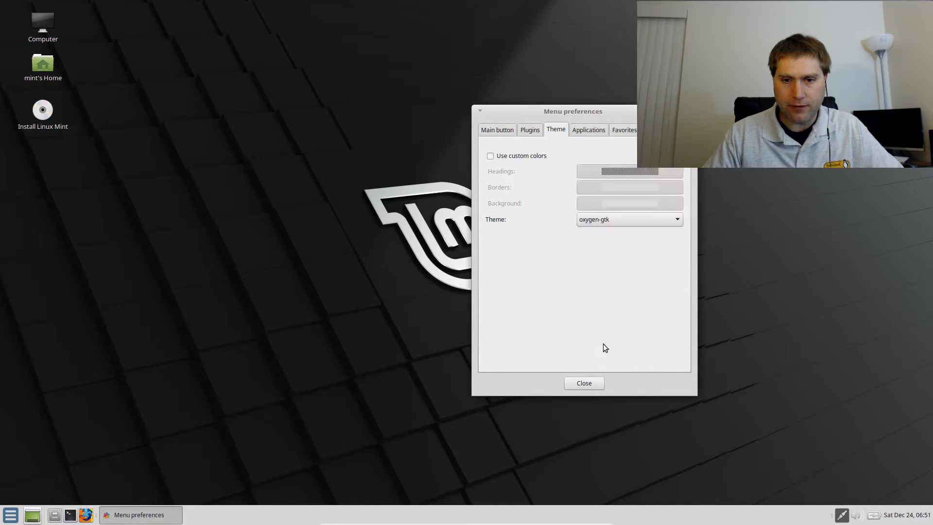
pyautogui.click(10, 516)
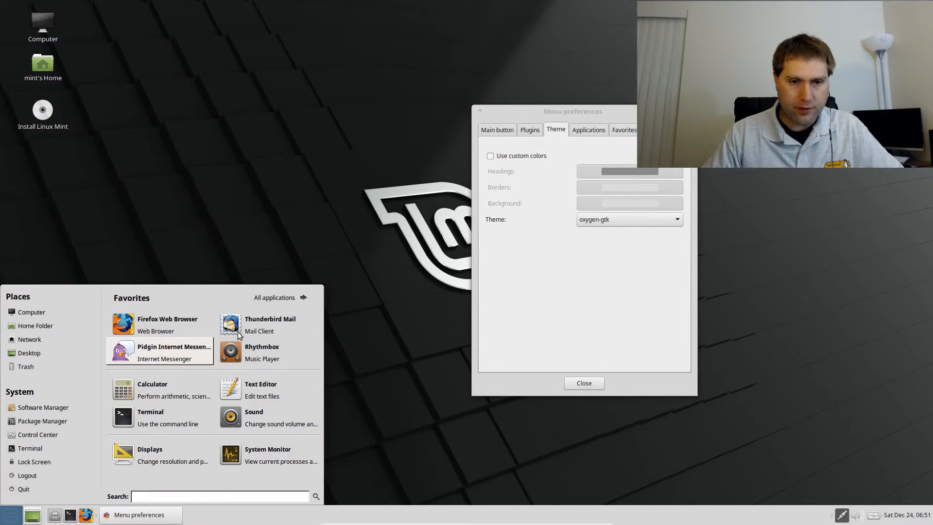
# Change the menu theme to Raleigh and view the main menu's appearance.
pyautogui.click(656, 226)
pyautogui.click(646, 225)
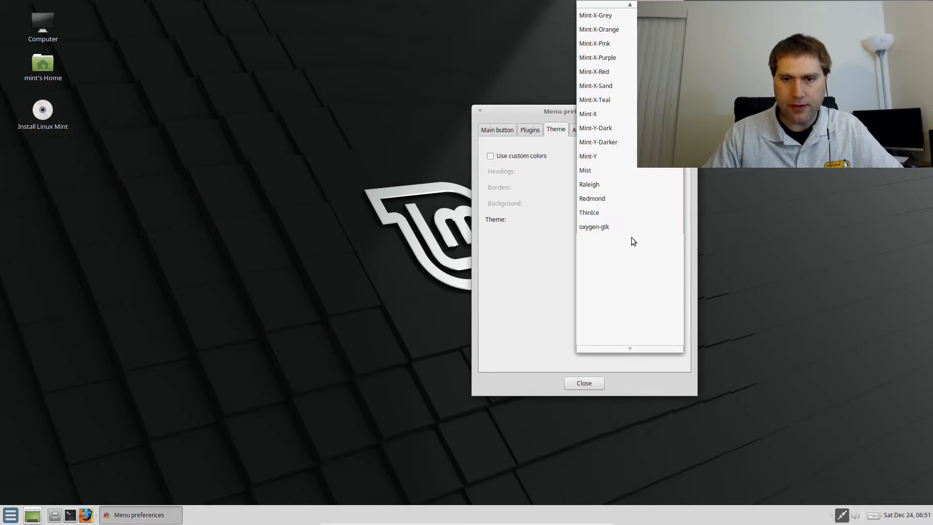
pyautogui.click(611, 187)
pyautogui.click(10, 516)
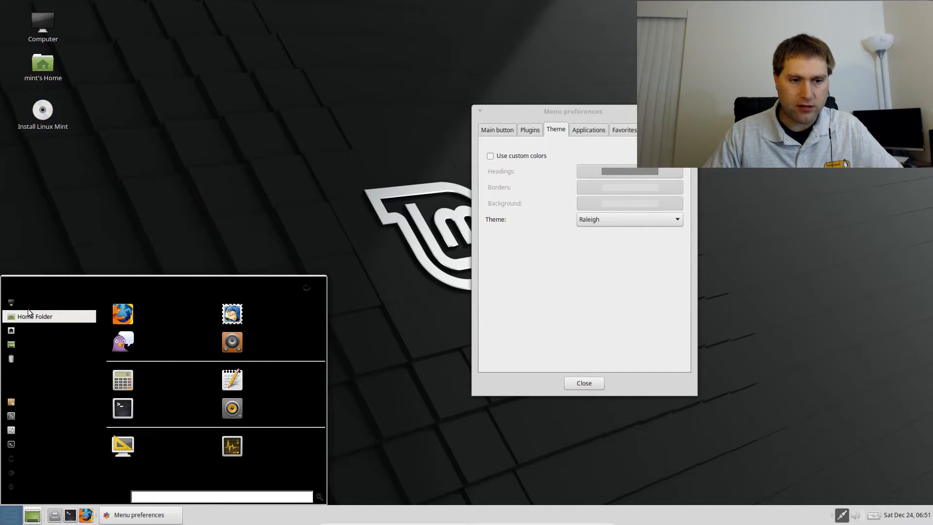
# Set the menu theme back to Mint-X, check the main menu, and re-enable custom colors.
pyautogui.click(628, 236)
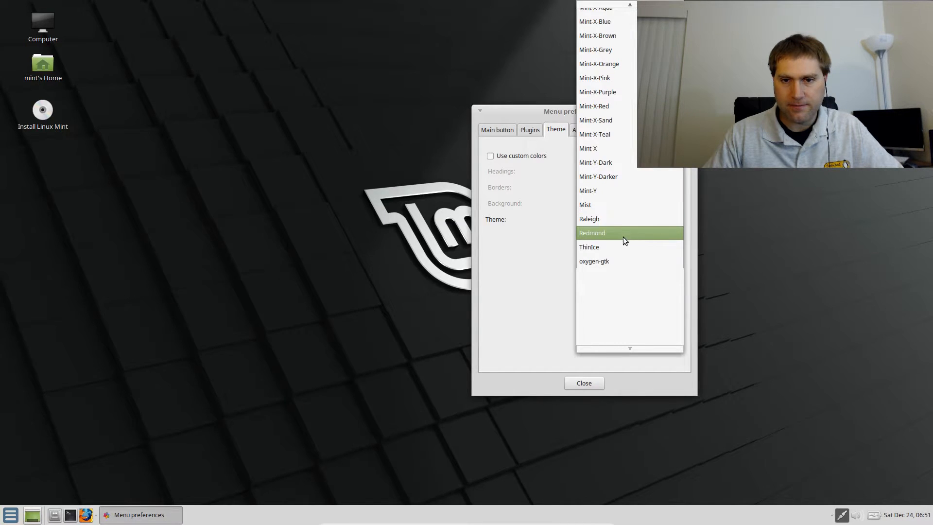
pyautogui.click(620, 150)
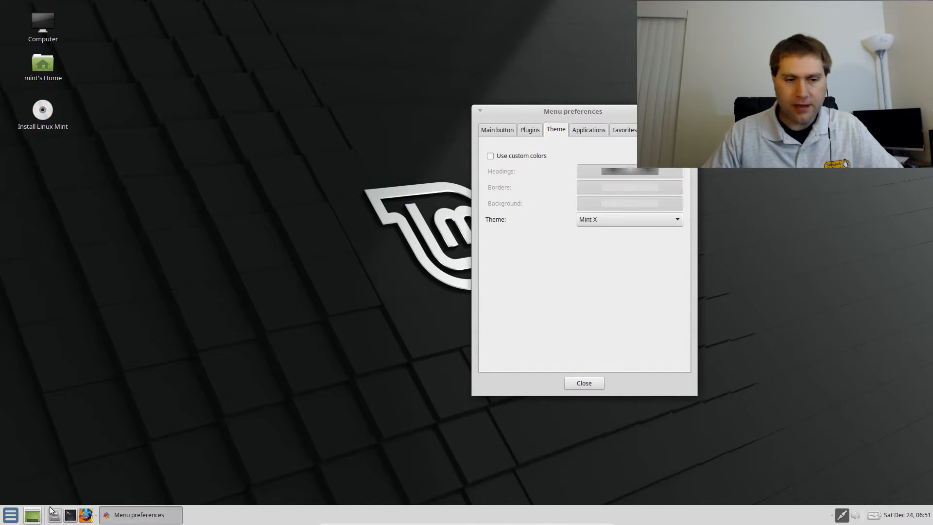
pyautogui.click(10, 515)
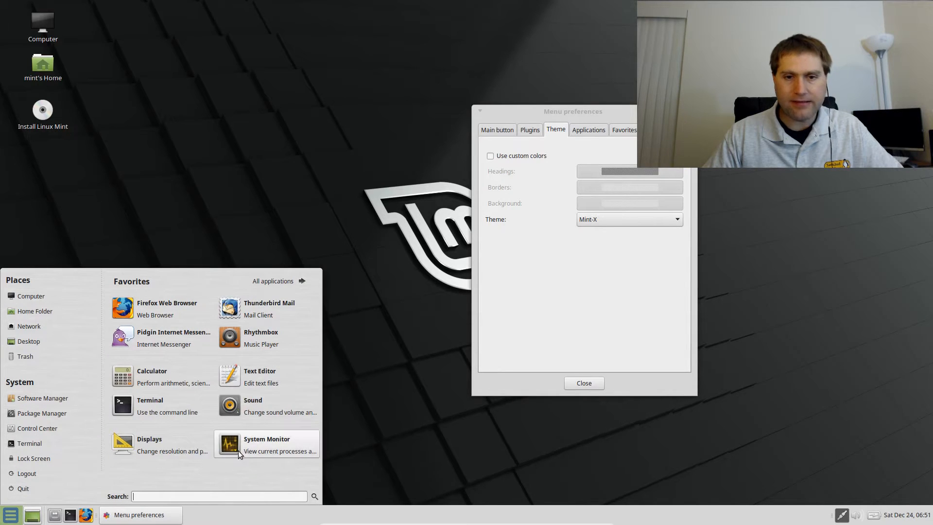
pyautogui.click(604, 244)
pyautogui.click(515, 156)
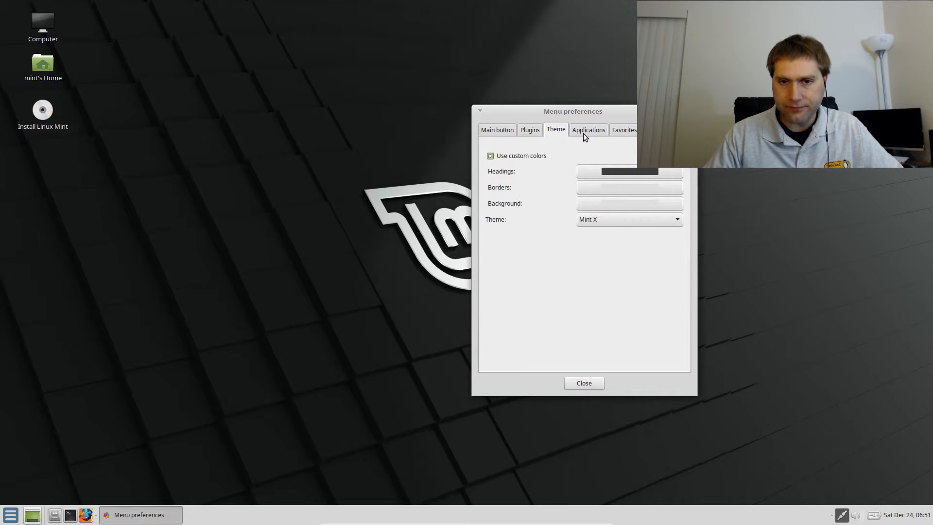
pyautogui.click(534, 156)
# Hide the application comments in the menu, view the all-applications list, then show the comments again and recheck the list.
pyautogui.click(586, 131)
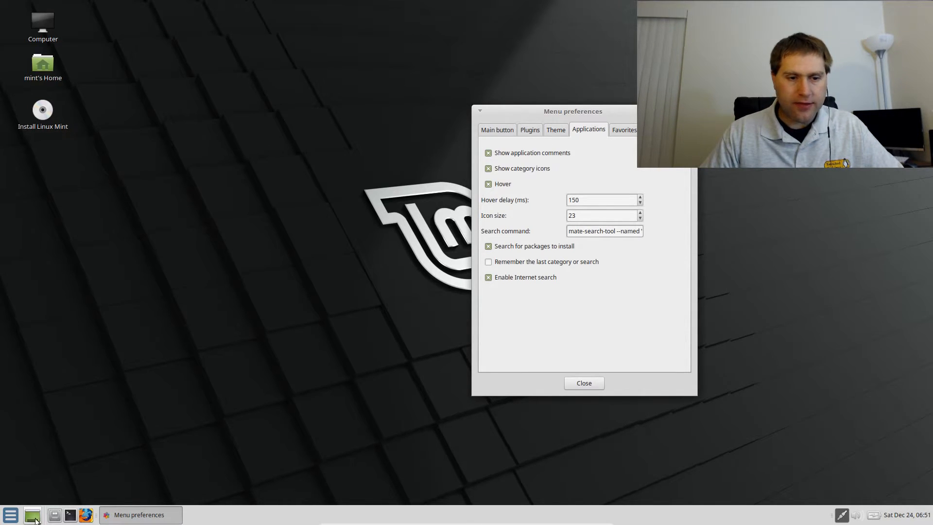
pyautogui.click(10, 514)
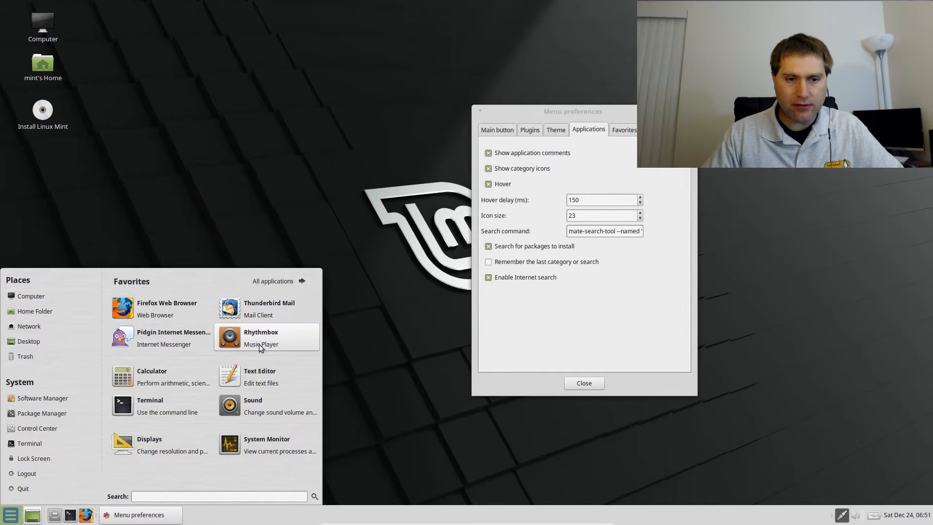
pyautogui.click(499, 153)
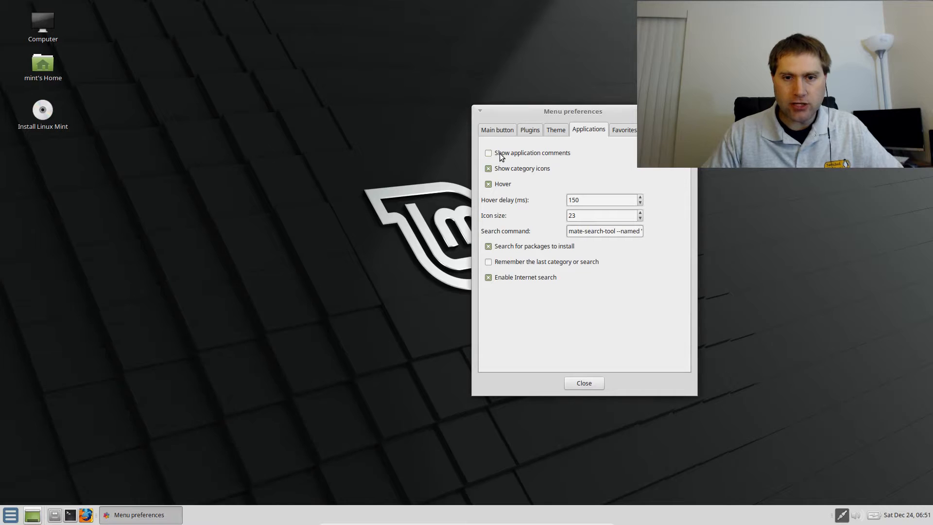
pyautogui.click(18, 516)
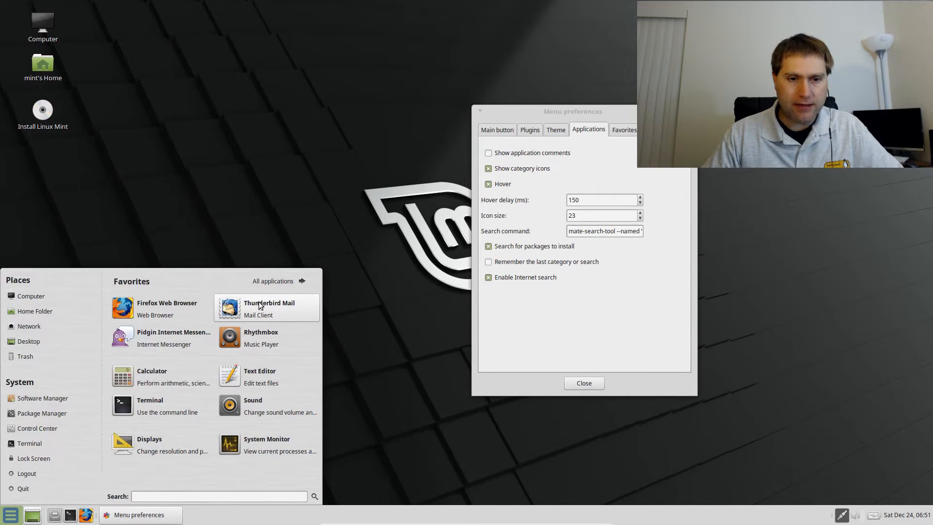
pyautogui.click(277, 282)
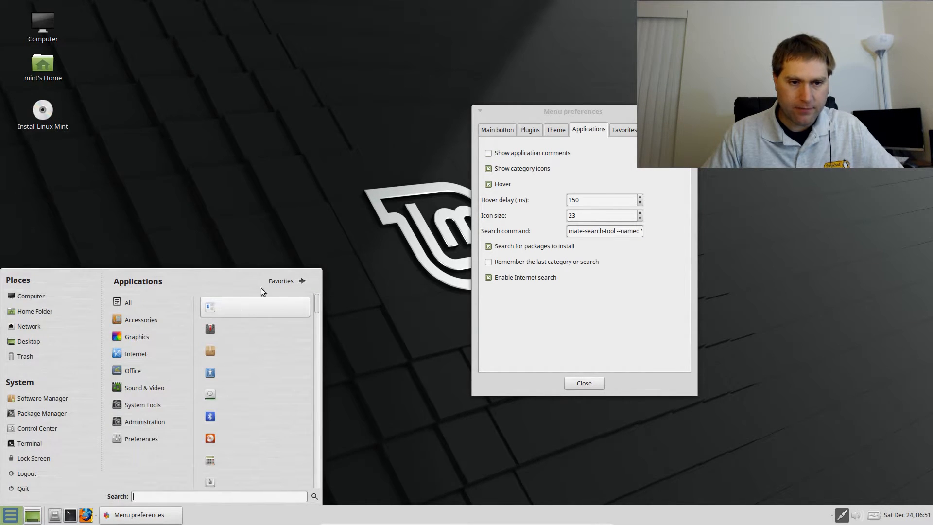
pyautogui.click(517, 155)
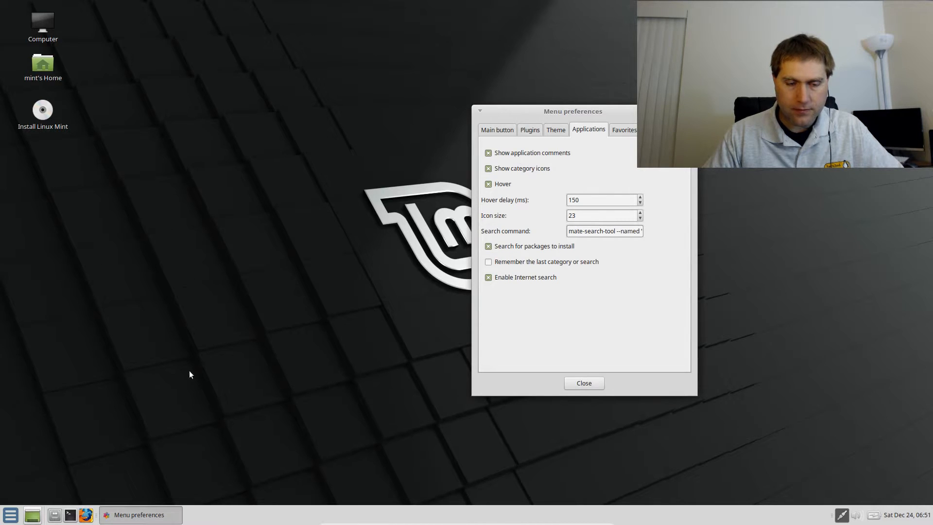
pyautogui.press('super')
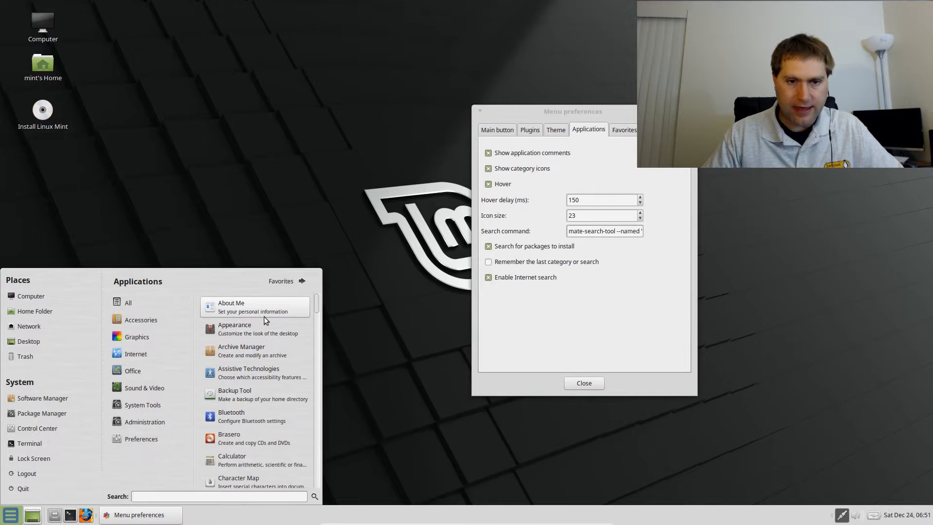
# Hide the category icons and open the main menu to check the application categories.
pyautogui.click(511, 164)
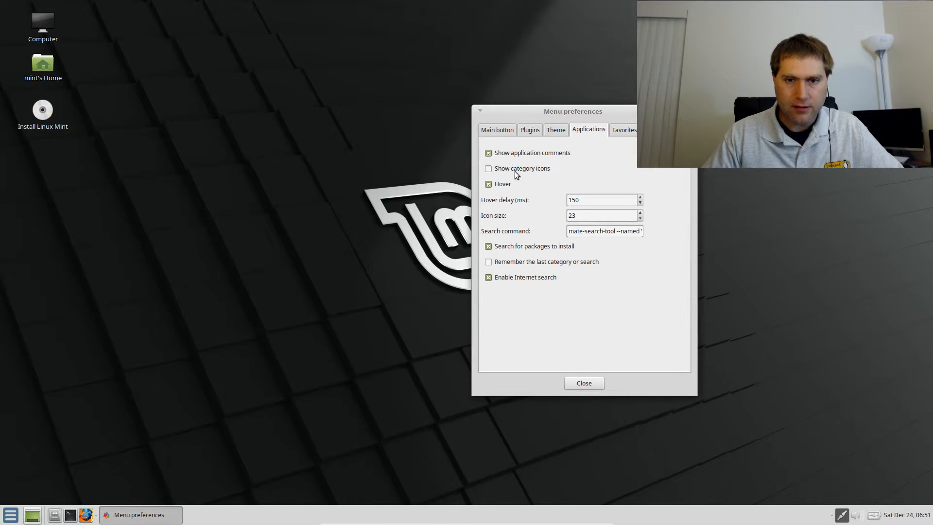
pyautogui.click(14, 517)
pyautogui.click(302, 264)
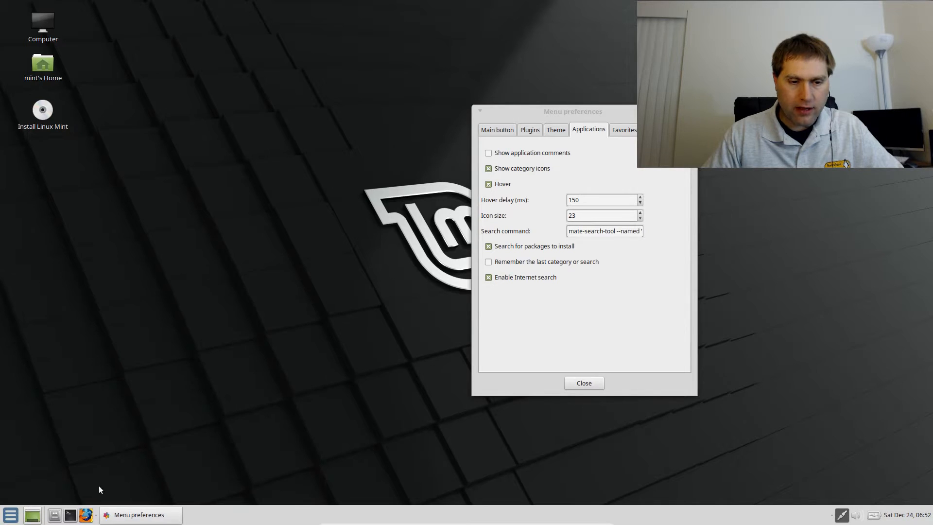
# View all applications without their comments, then turn the application comments back on and compare the list.
pyautogui.click(11, 515)
pyautogui.click(278, 287)
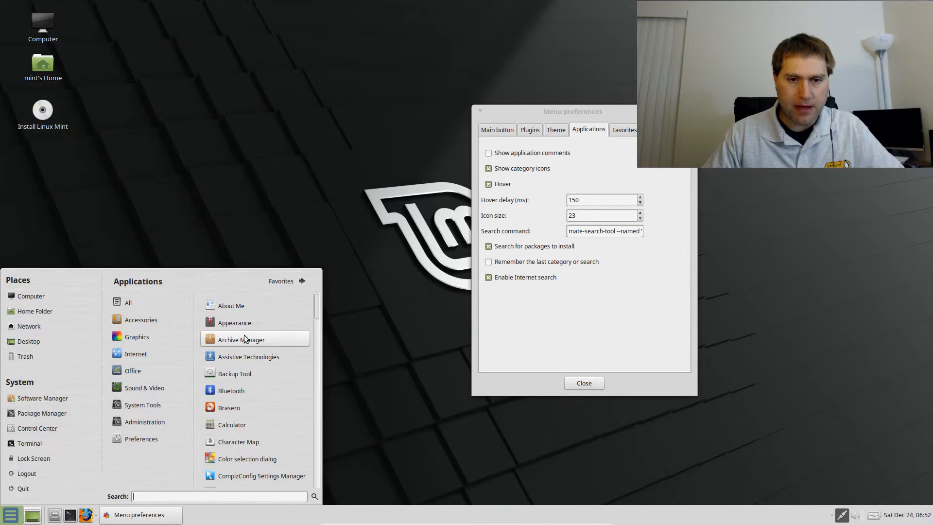
pyautogui.click(524, 156)
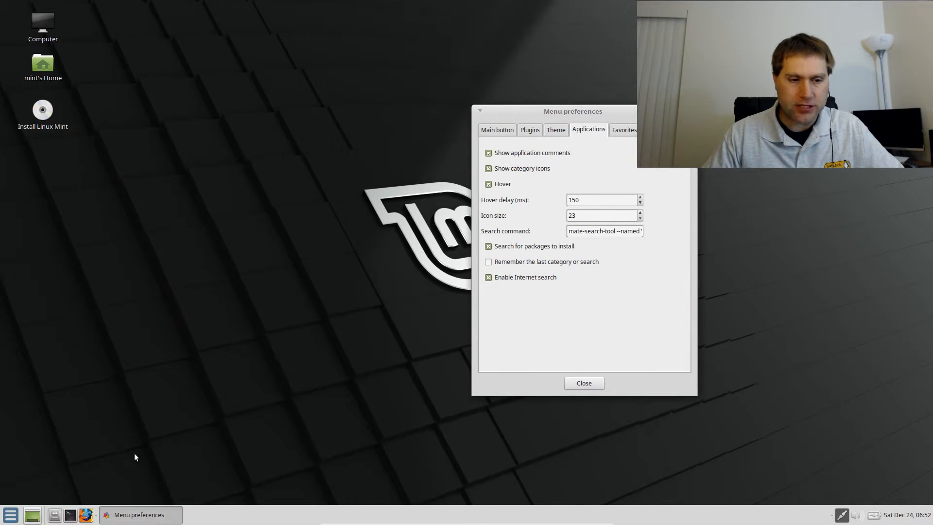
pyautogui.click(15, 519)
pyautogui.click(311, 280)
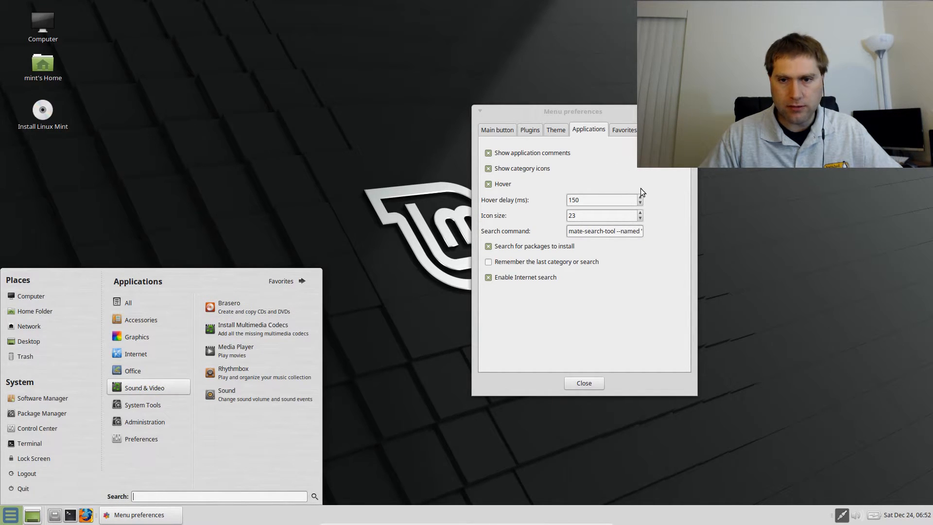
# Enter 3000 ms as the menu's hover delay and disable Internet search.
pyautogui.doubleClick(607, 202)
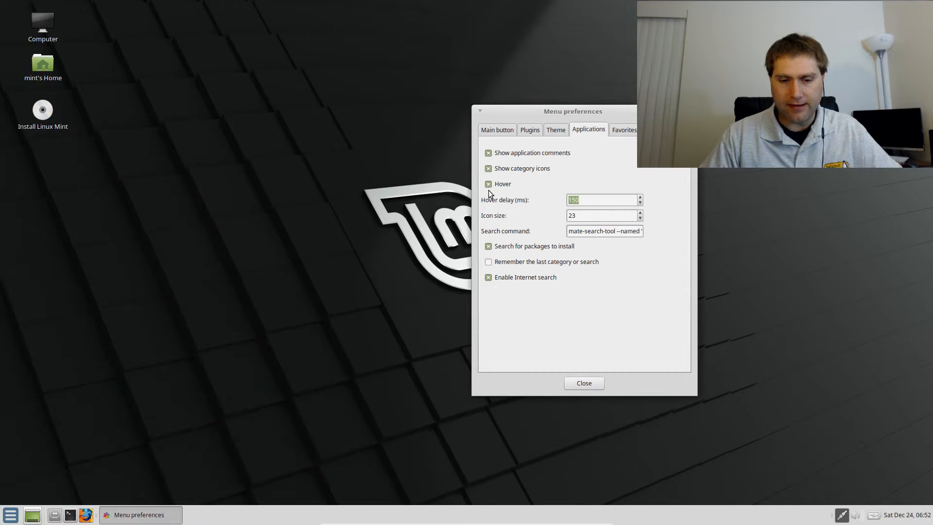
pyautogui.write('3000')
pyautogui.click(579, 274)
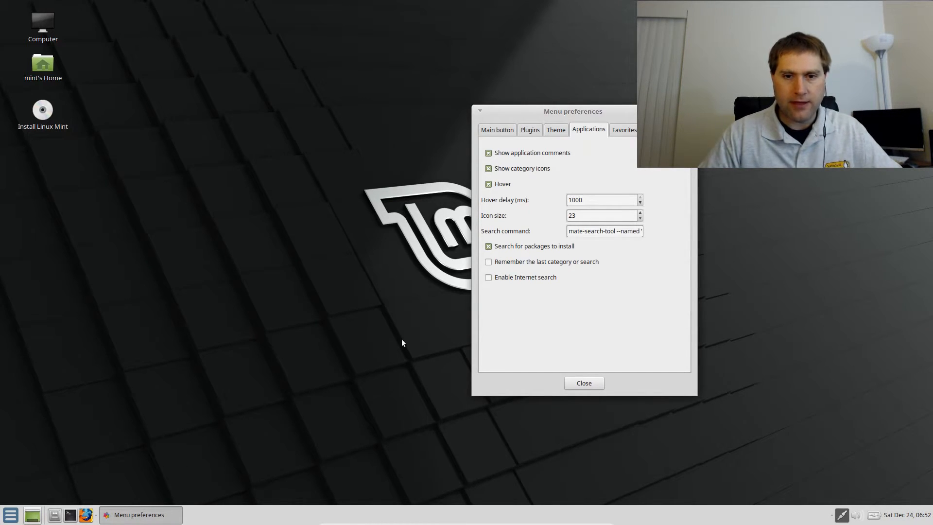
# Re-enter 3000 ms as the hover delay and test it on the Graphics category in the application list.
pyautogui.doubleClick(602, 199)
pyautogui.write('3')
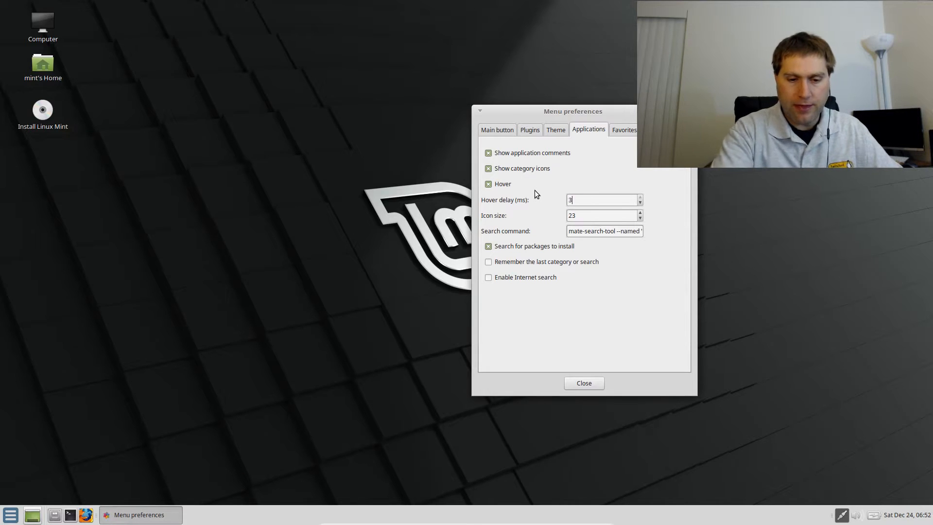
pyautogui.write('000')
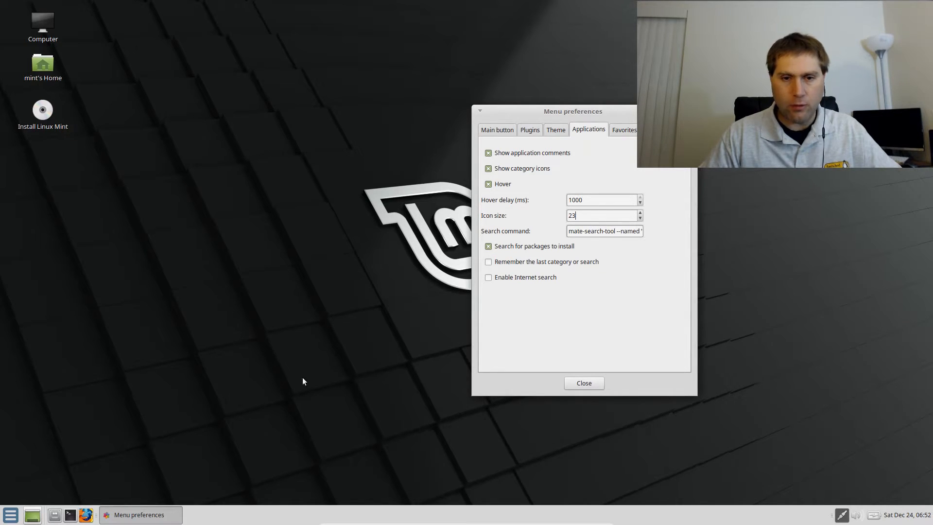
pyautogui.click(6, 519)
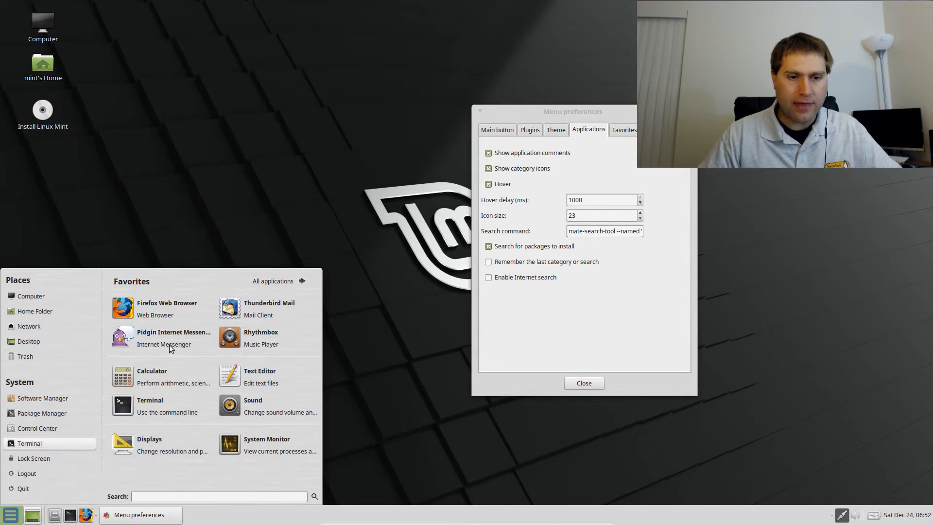
pyautogui.click(281, 277)
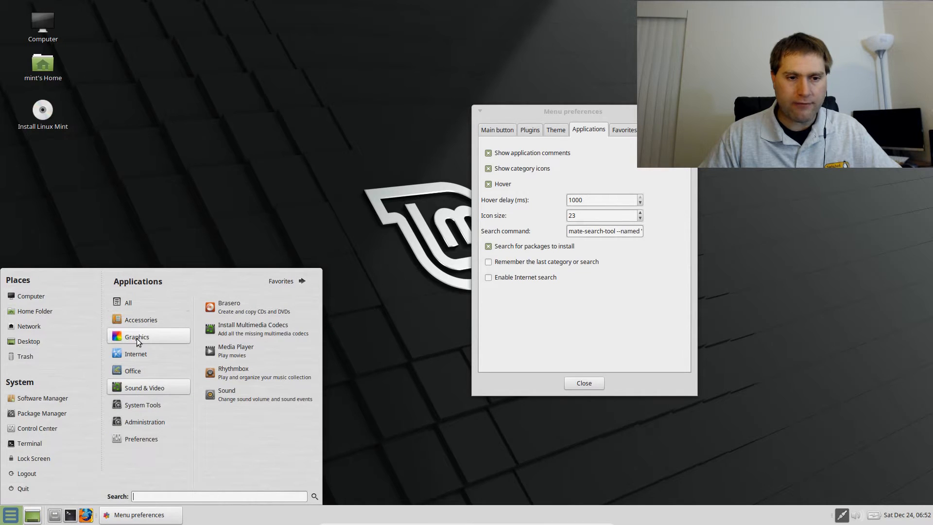
pyautogui.moveTo(137, 339)
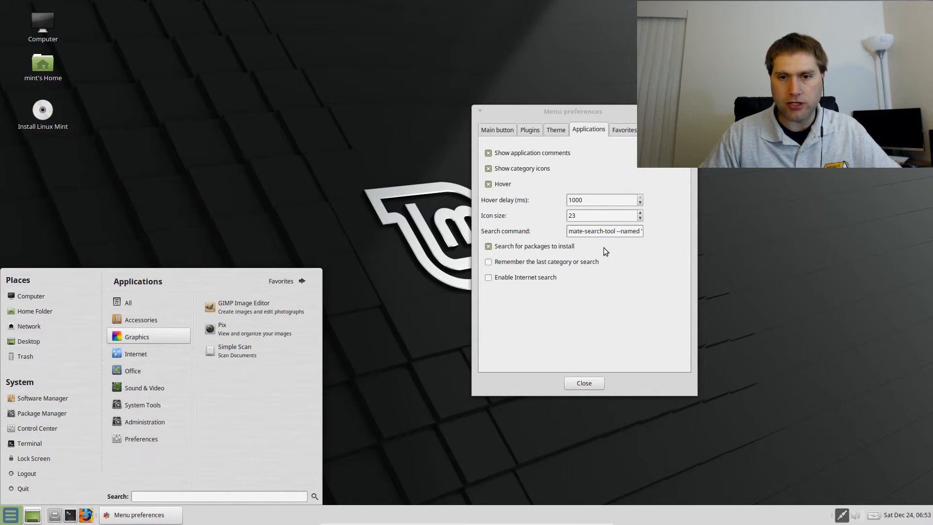
# Set the menu's hover delay to 150 ms and test it on the categories in the application list.
pyautogui.click(611, 204)
pyautogui.moveTo(611, 201); pyautogui.dragTo(517, 199)
pyautogui.write('150')
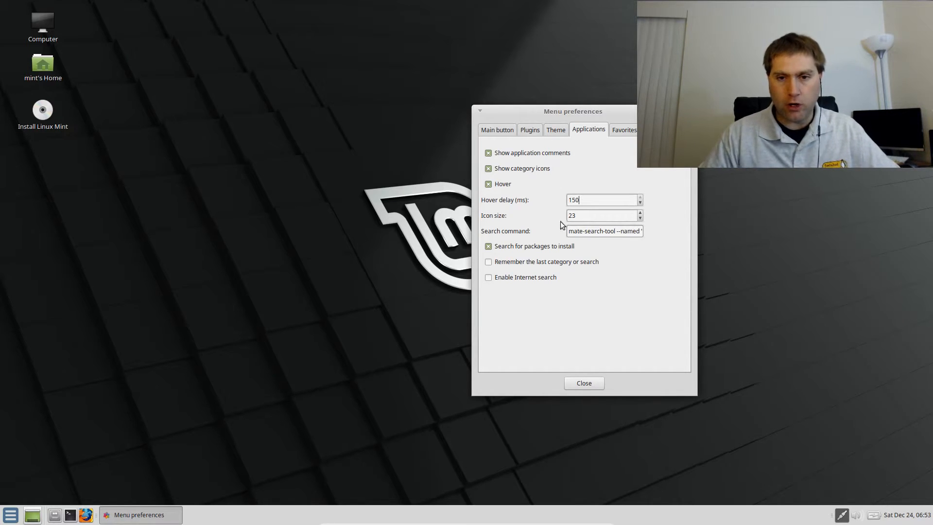
pyautogui.click(10, 515)
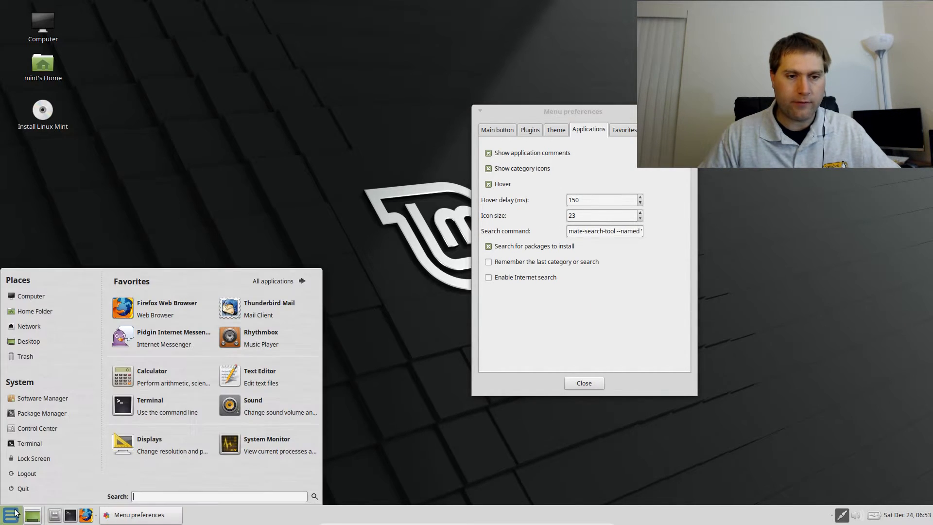
pyautogui.click(272, 281)
pyautogui.moveTo(135, 359)
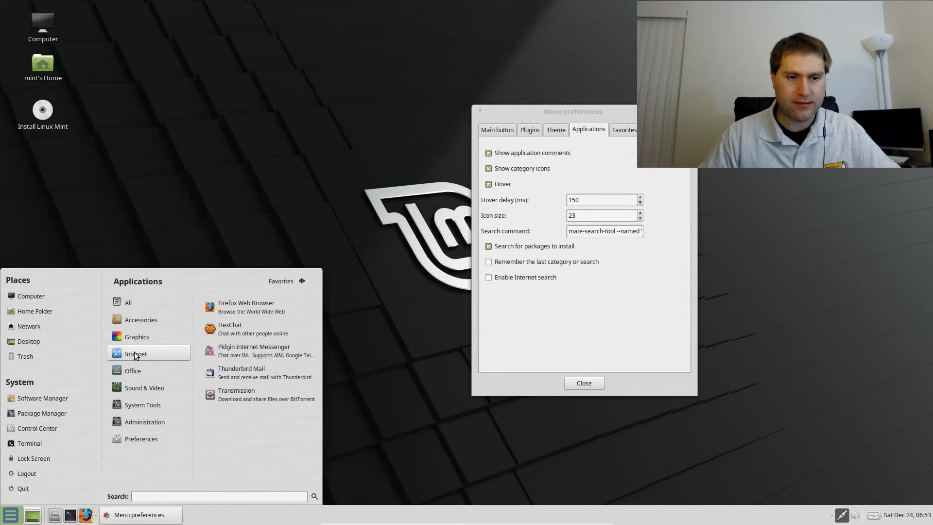
pyautogui.moveTo(134, 403)
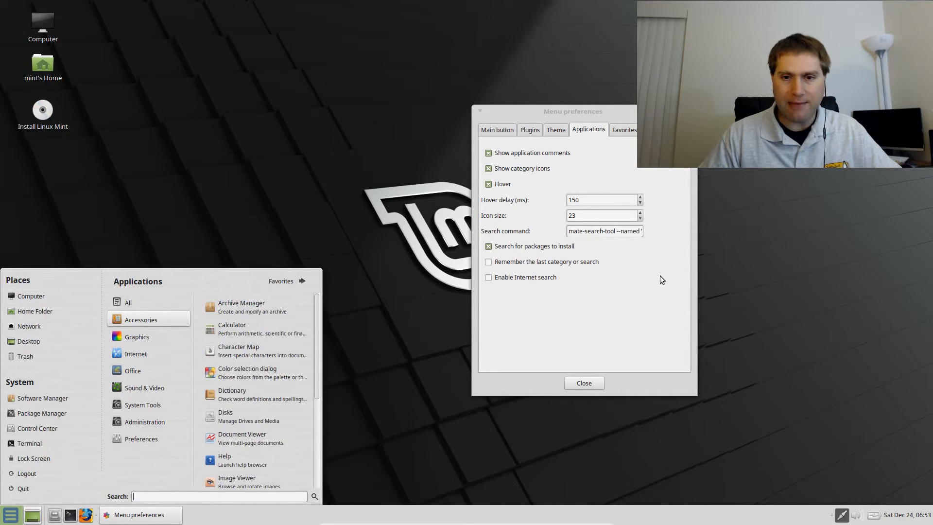
# Increase the application icon size to 32 and check the category icons in the main menu.
pyautogui.click(641, 212)
pyautogui.click(640, 213)
pyautogui.click(640, 213)
pyautogui.click(640, 212)
pyautogui.click(641, 212)
pyautogui.click(641, 213)
pyautogui.click(9, 516)
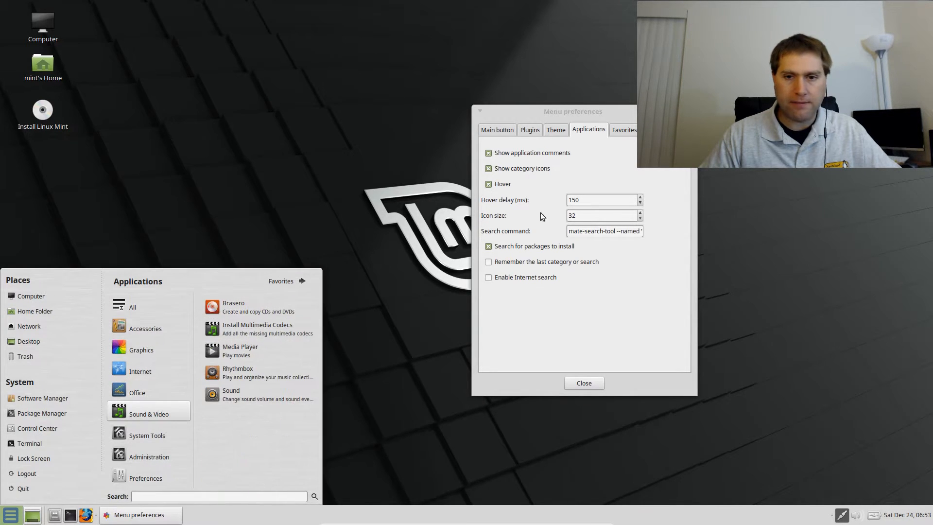
# Set the application icon size to 64 and inspect the categories and applications in the main menu.
pyautogui.click(631, 216)
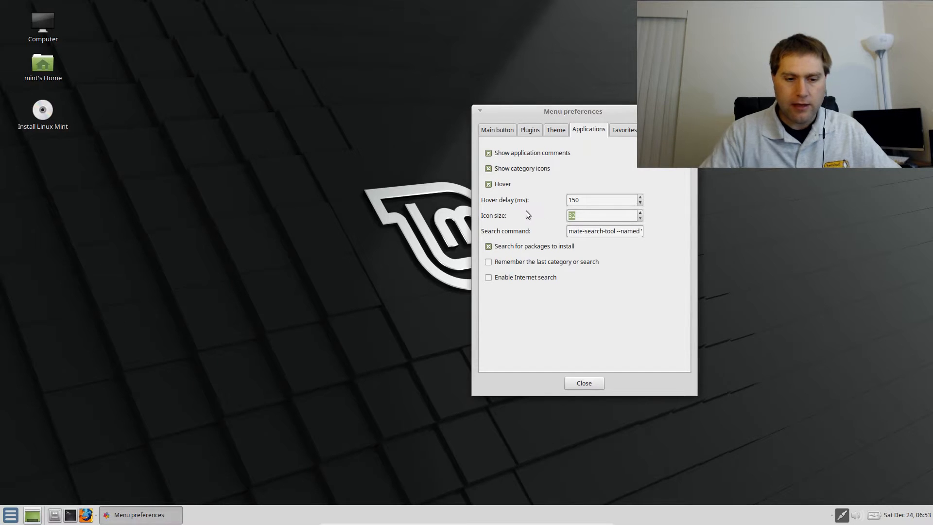
pyautogui.write('64')
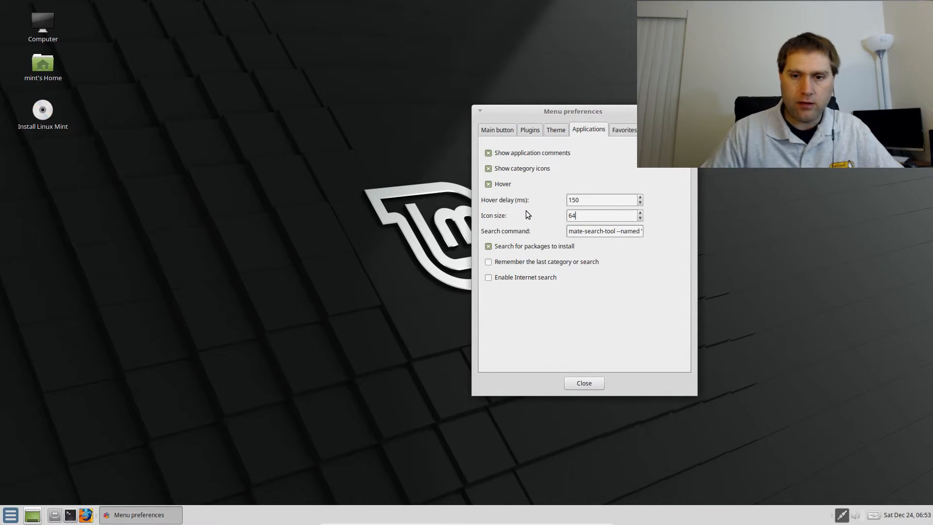
pyautogui.click(11, 517)
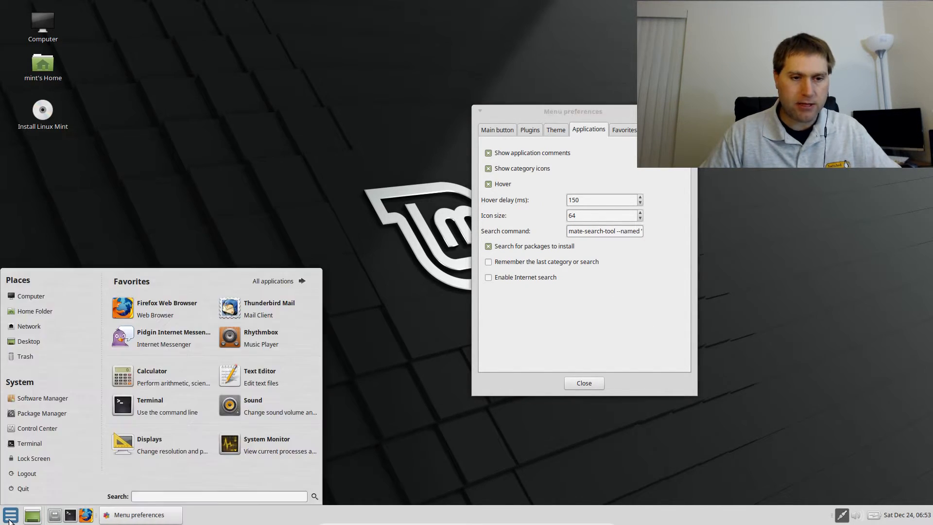
pyautogui.click(277, 281)
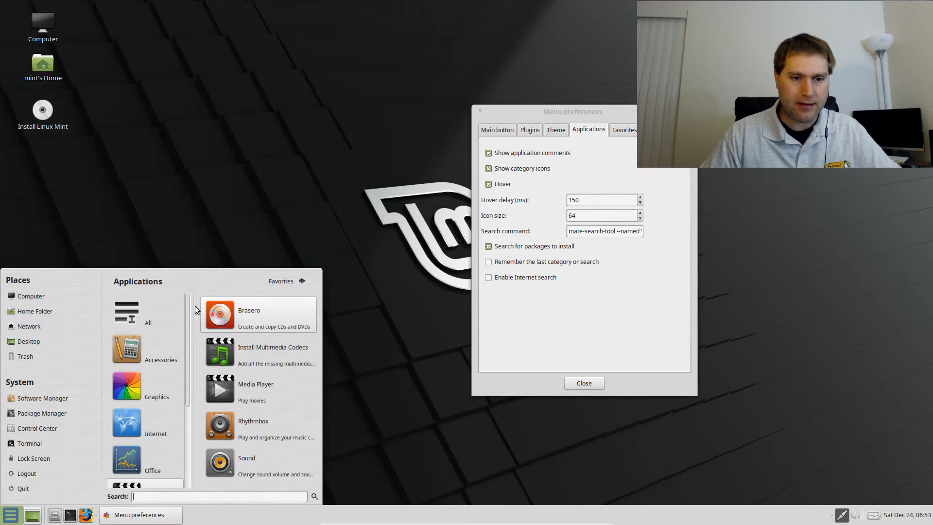
pyautogui.scroll(-5, 141, 384)
pyautogui.scroll(5, 153, 418)
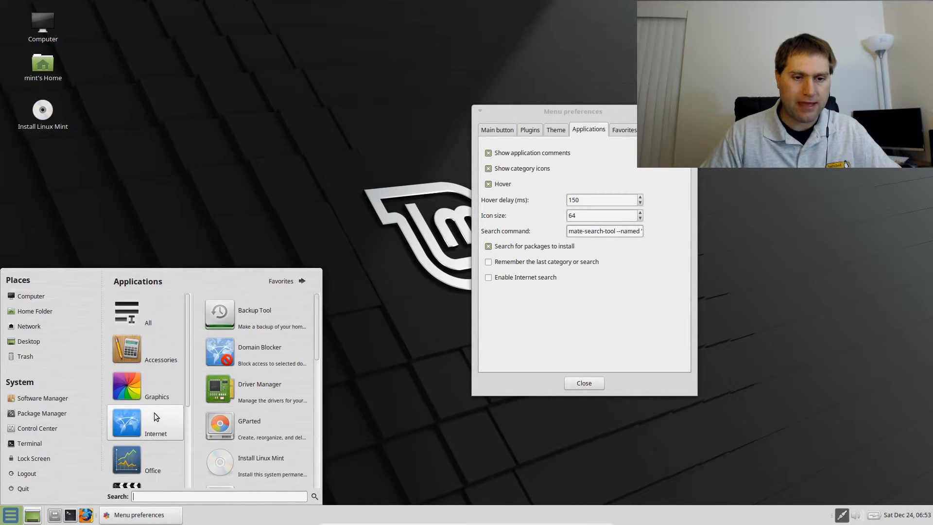
pyautogui.click(316, 277)
pyautogui.click(316, 273)
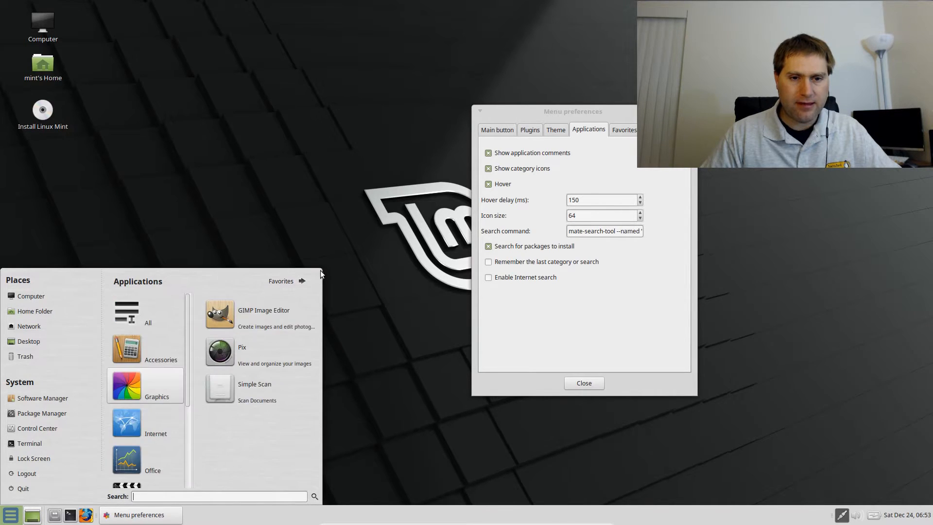
pyautogui.click(324, 270)
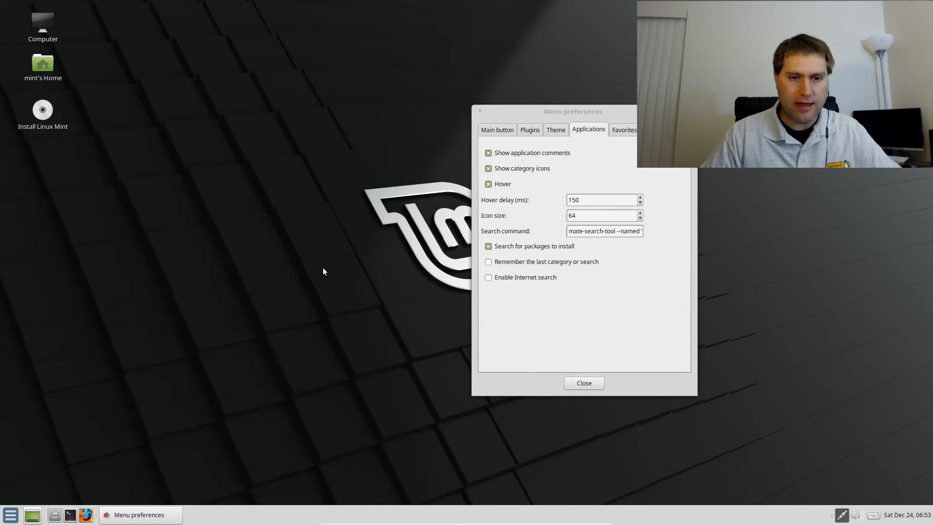
# Check the main menu's favorites and look through the menu's button, plugin, system and places settings.
pyautogui.click(13, 518)
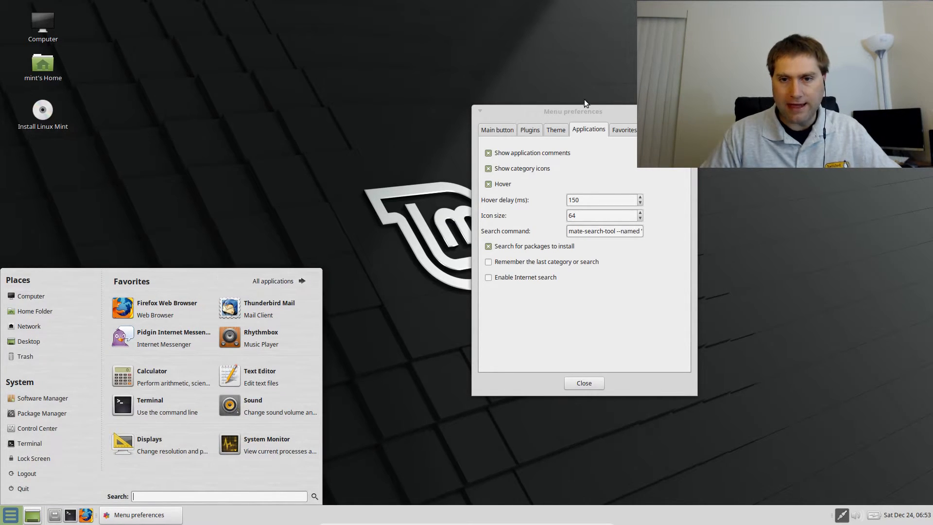
pyautogui.click(498, 130)
pyautogui.click(529, 129)
pyautogui.click(654, 129)
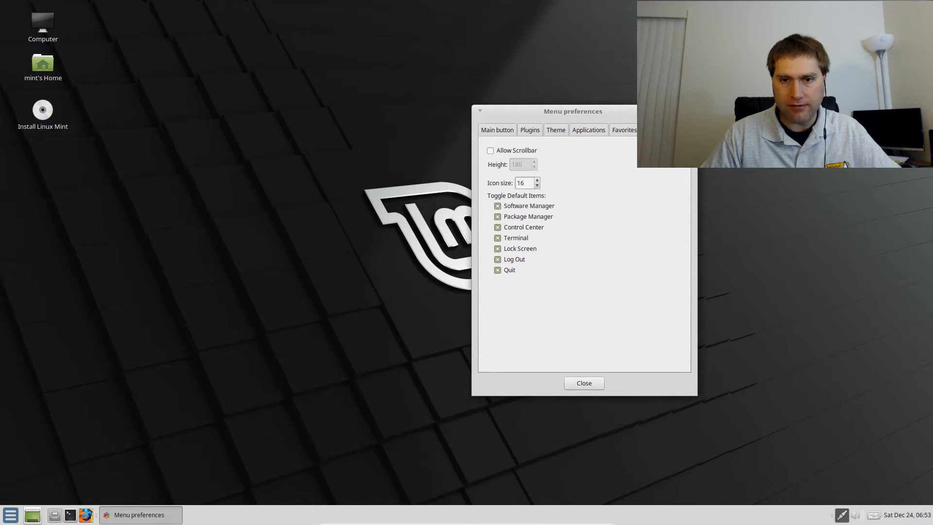
pyautogui.click(677, 130)
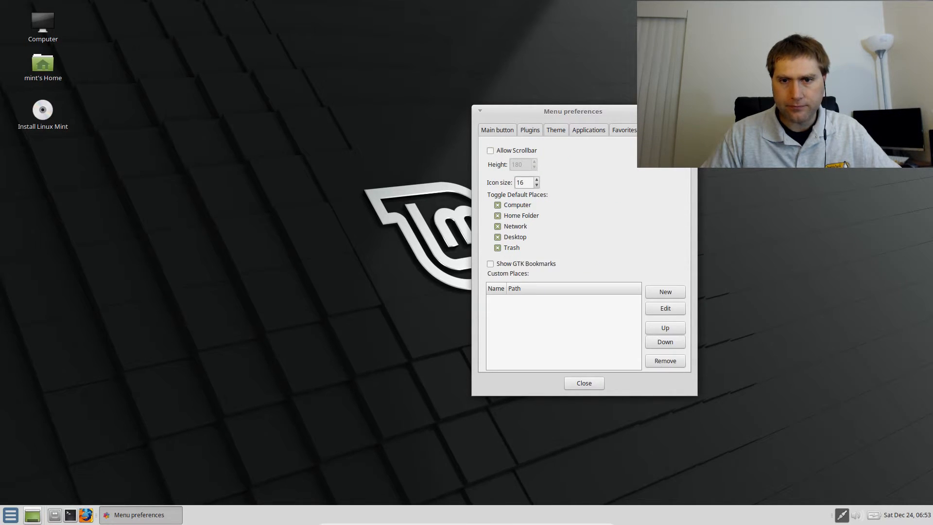
pyautogui.click(617, 129)
# Set the application icon size to 24 and enable remembering the last category or search, checking the main menu after each change.
pyautogui.click(595, 130)
pyautogui.doubleClick(606, 215)
pyautogui.write('32')
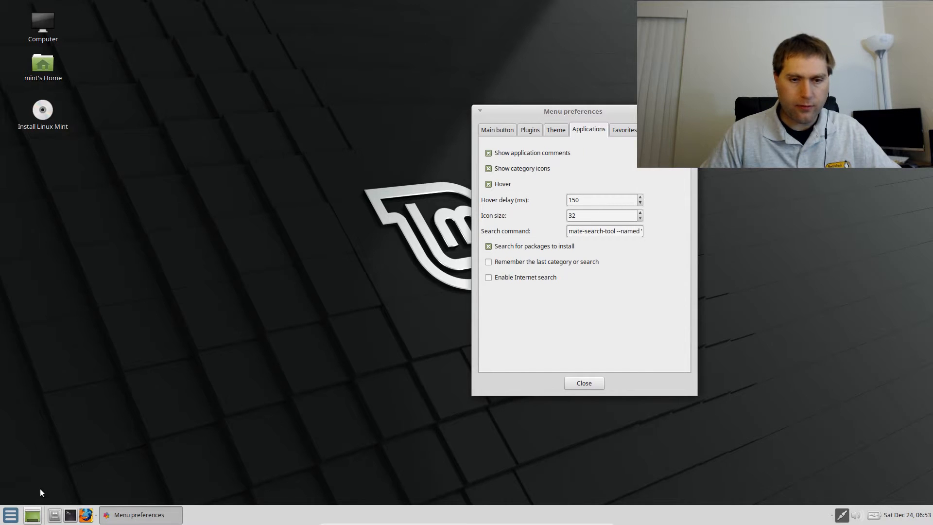
pyautogui.write('24')
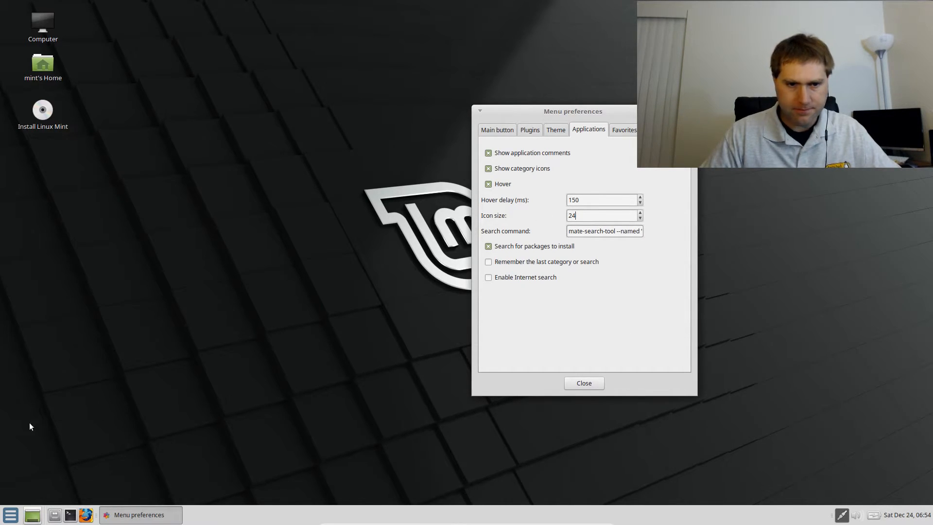
pyautogui.click(11, 516)
pyautogui.click(279, 284)
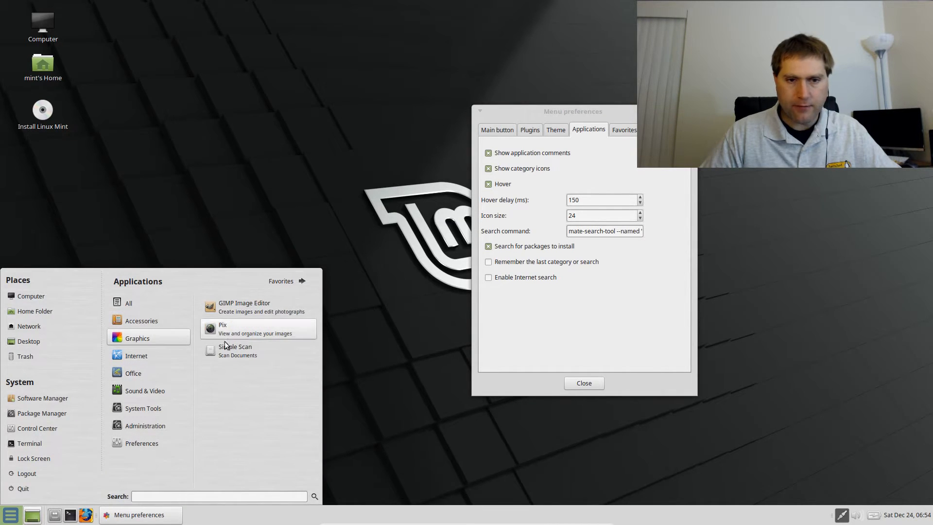
pyautogui.click(540, 263)
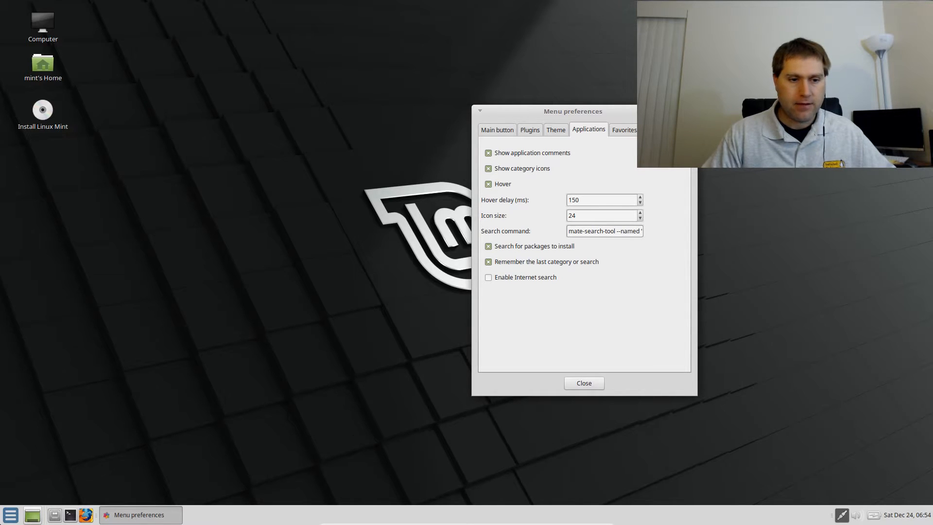
pyautogui.click(4, 519)
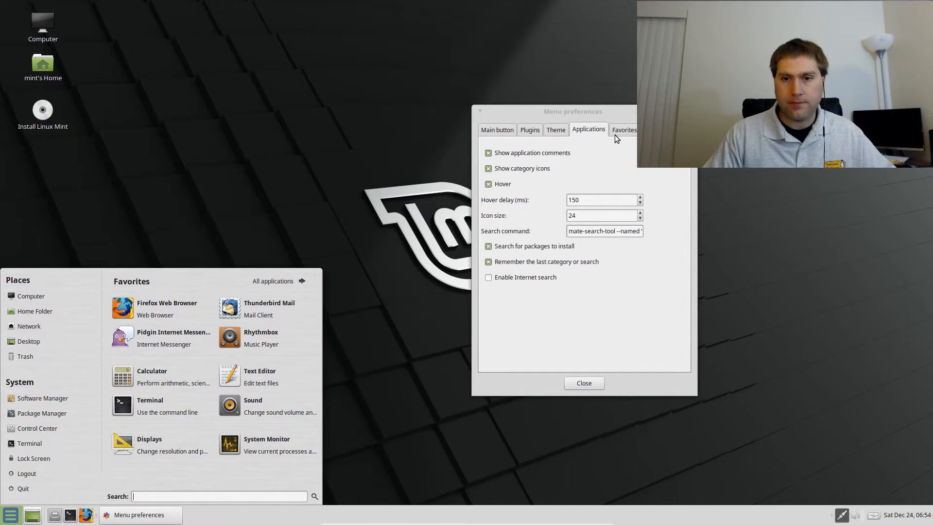
# Set the number of favorites columns to 3 and check the favorites layout in the main menu.
pyautogui.click(628, 133)
pyautogui.click(628, 133)
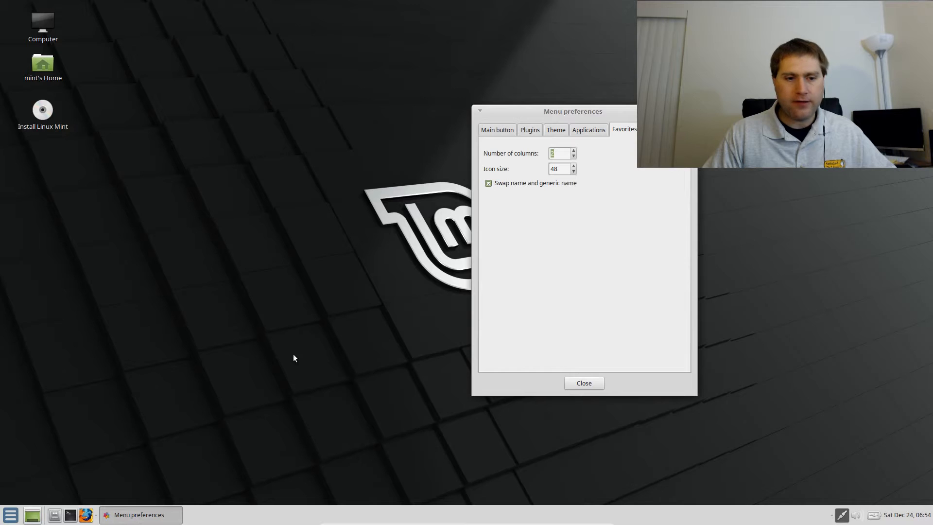
pyautogui.click(7, 520)
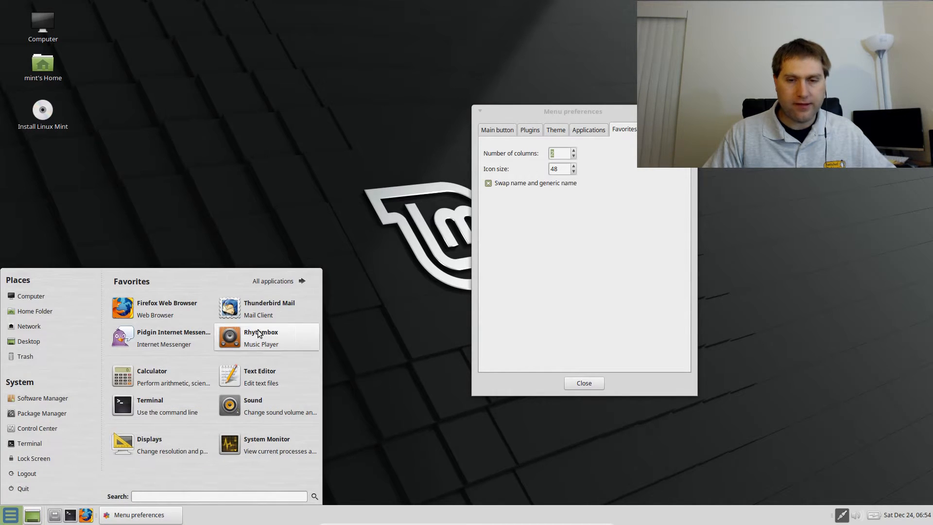
pyautogui.click(574, 151)
pyautogui.click(7, 519)
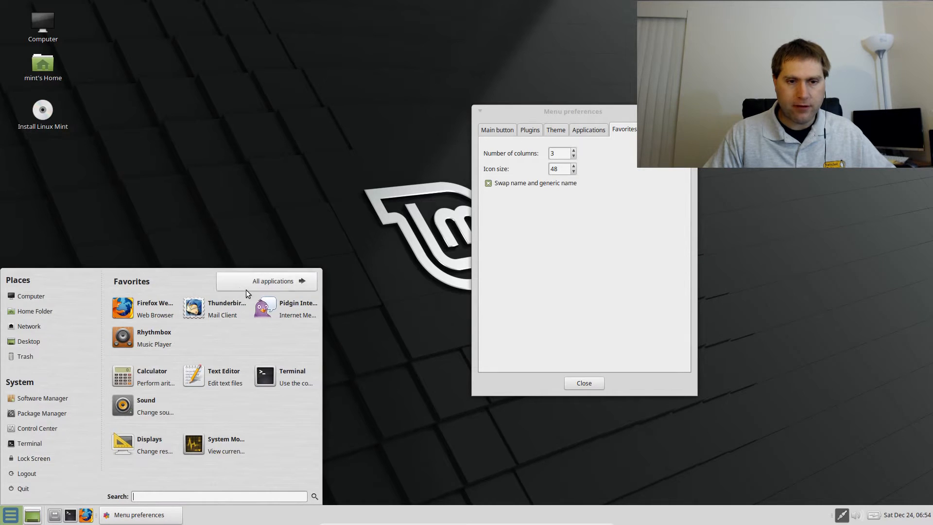
# Set the favorites icon size to 64 and the number of columns to 2, checking the layout in the main menu.
pyautogui.click(561, 170)
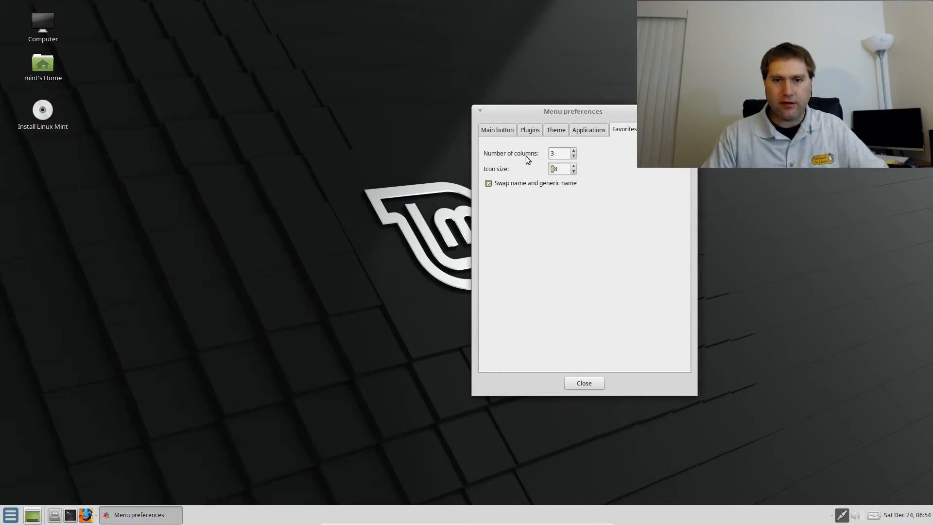
pyautogui.moveTo(568, 169); pyautogui.dragTo(538, 168)
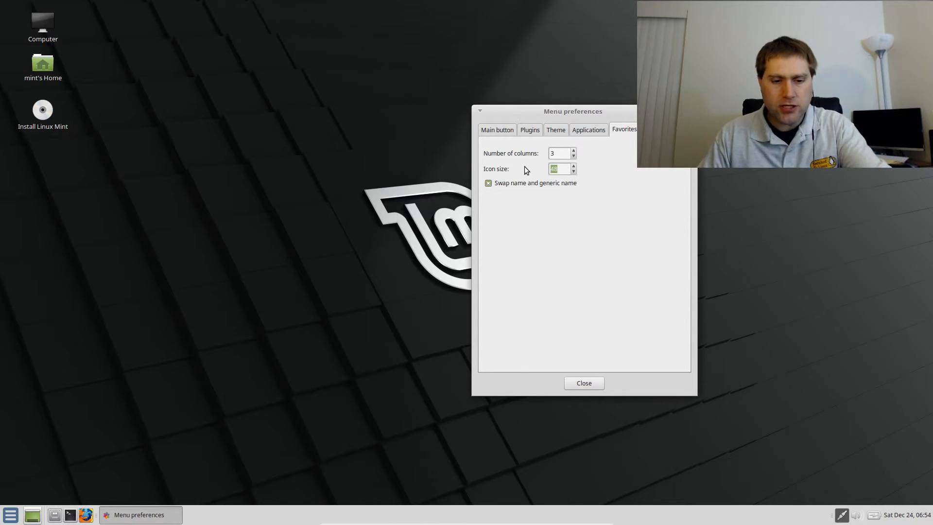
pyautogui.write('64')
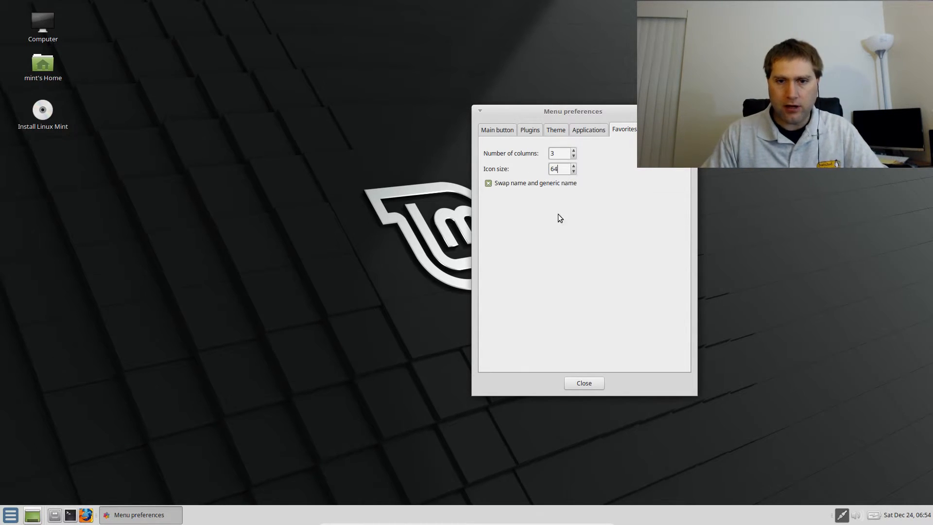
pyautogui.click(10, 515)
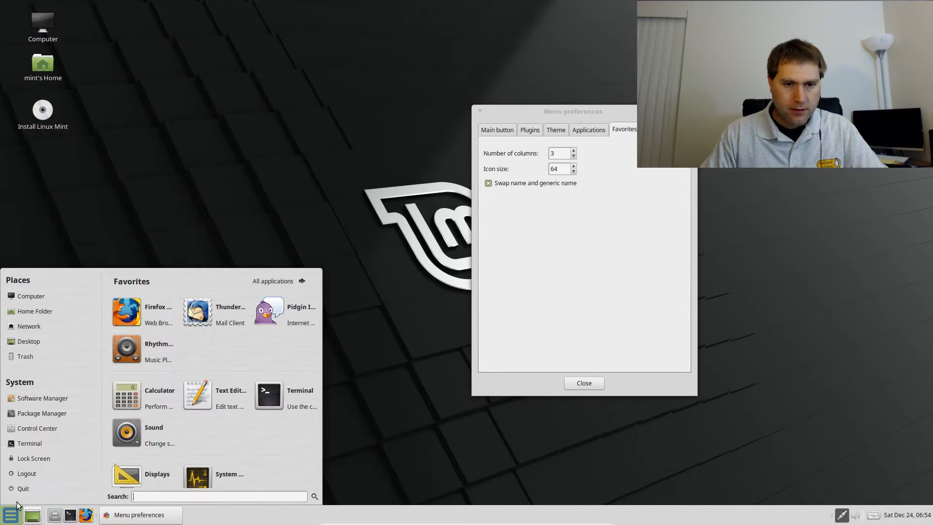
pyautogui.click(574, 156)
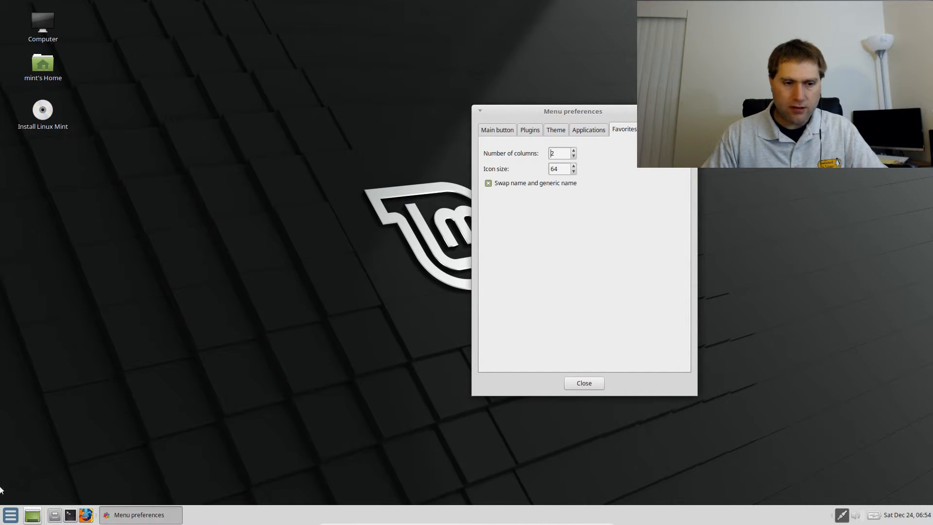
pyautogui.click(10, 515)
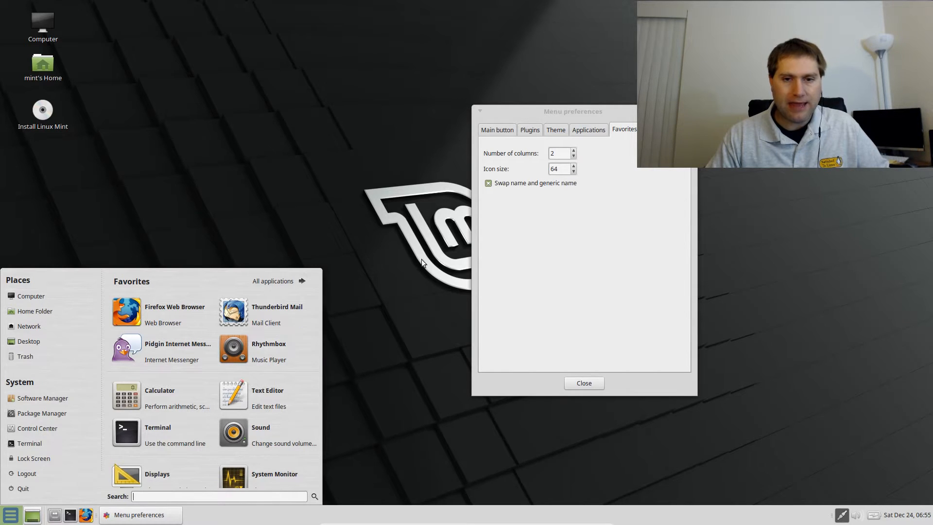
# Turn off swapping the name and generic name of favorites, compare the menu entries, and turn the swap back on.
pyautogui.click(525, 183)
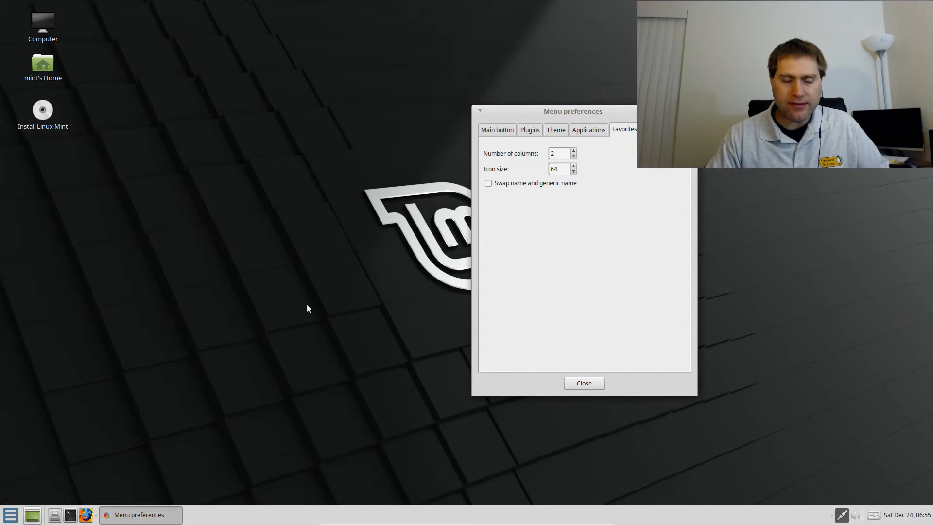
pyautogui.click(10, 514)
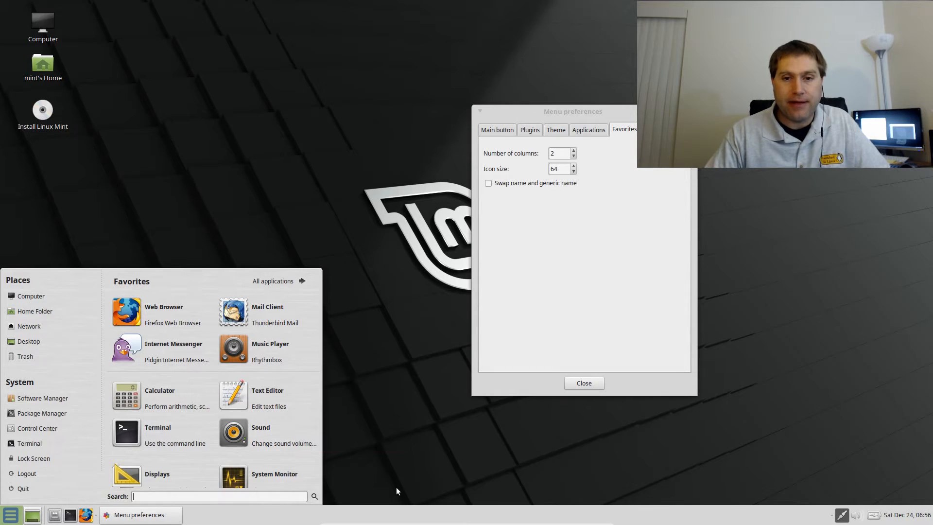
pyautogui.click(505, 184)
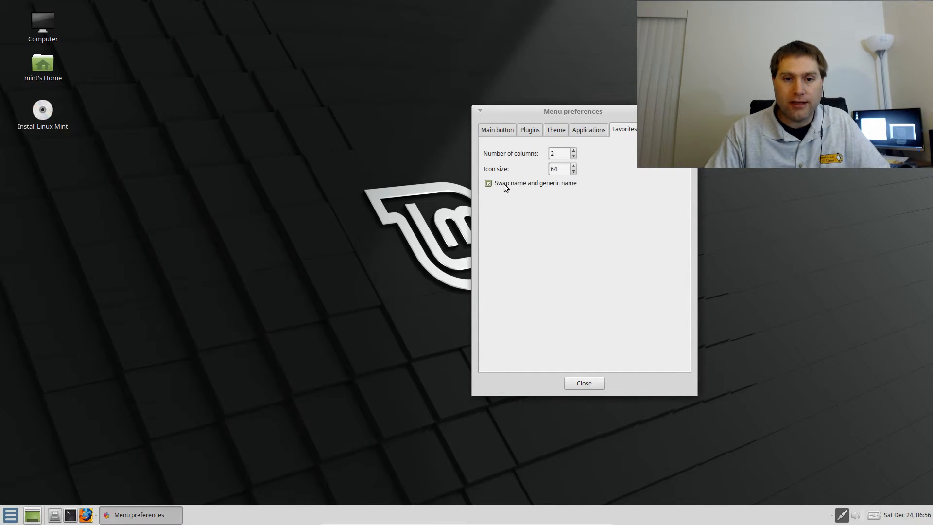
pyautogui.click(11, 516)
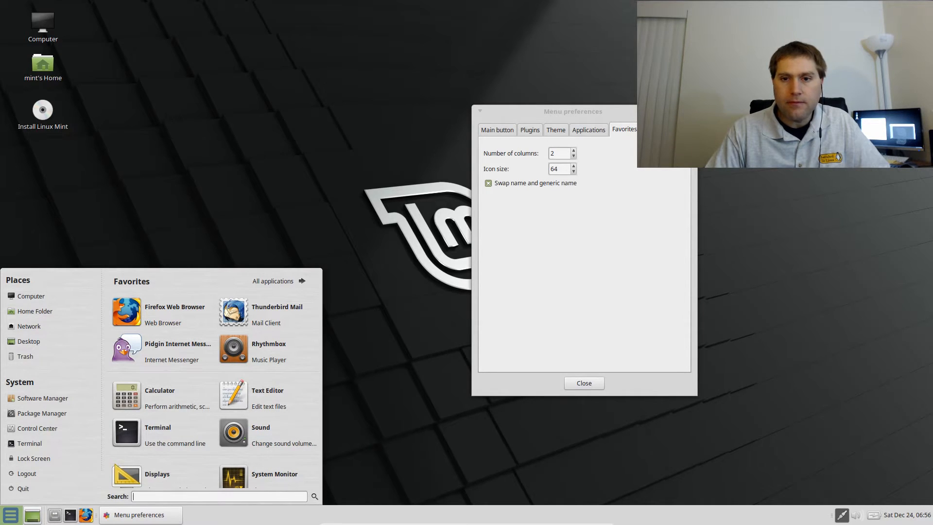
# Open the places settings, check the current places in the main menu, and set the places icon size to 24.
pyautogui.click(651, 130)
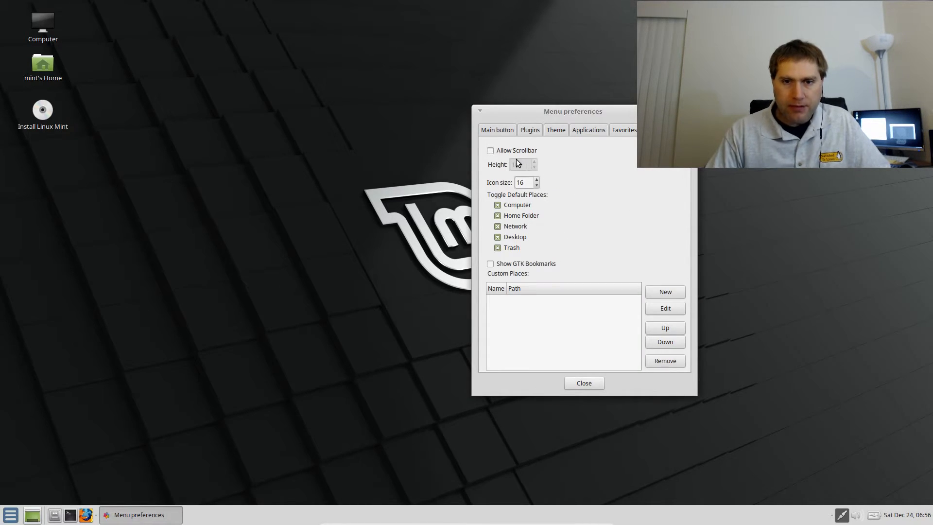
pyautogui.click(10, 515)
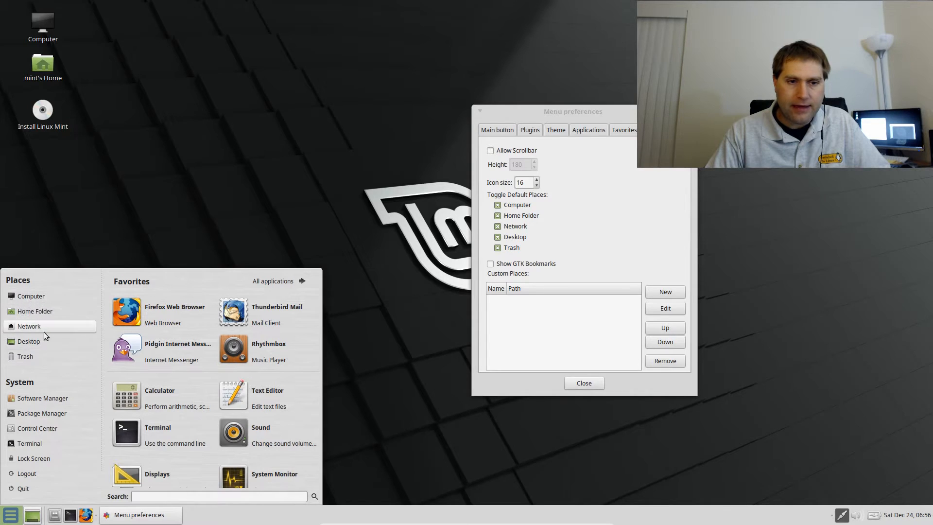
pyautogui.click(527, 182)
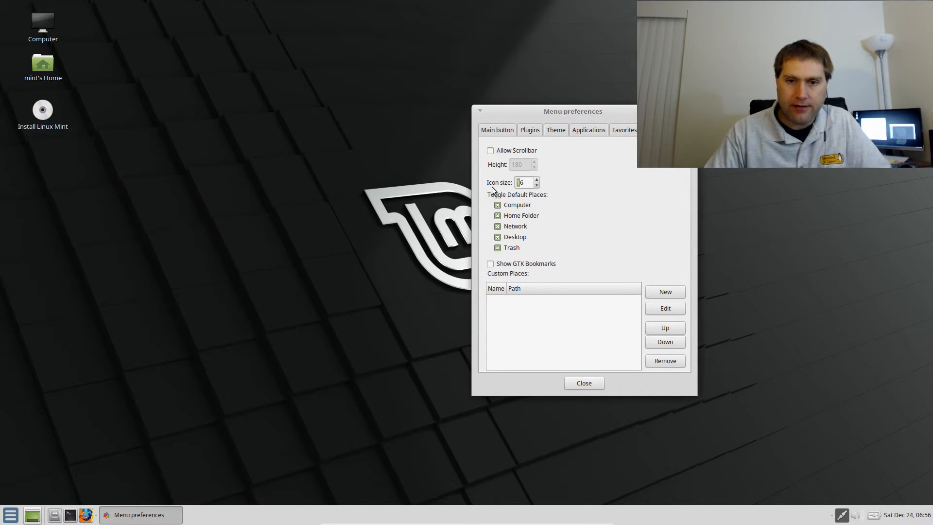
pyautogui.write('24')
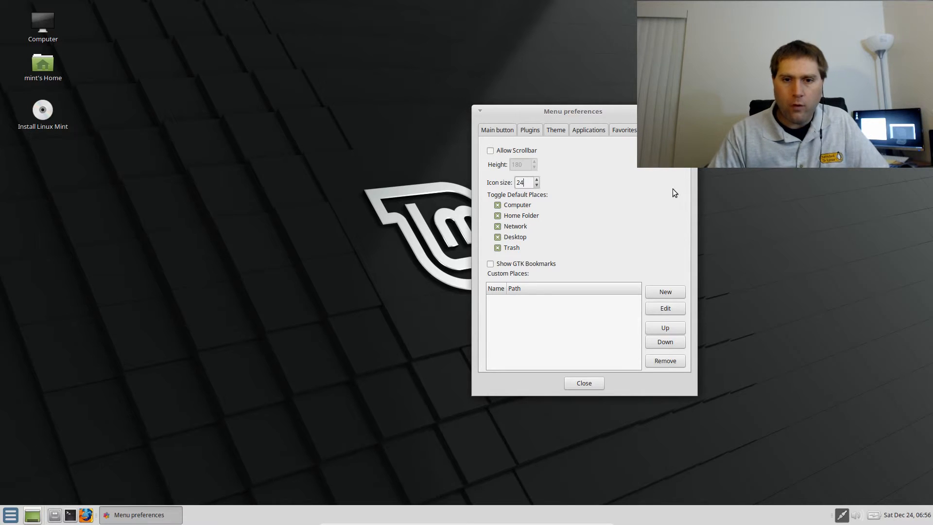
# Leave only Computer, Home Folder and Desktop enabled as default places, checking the places list in the main menu.
pyautogui.click(497, 215)
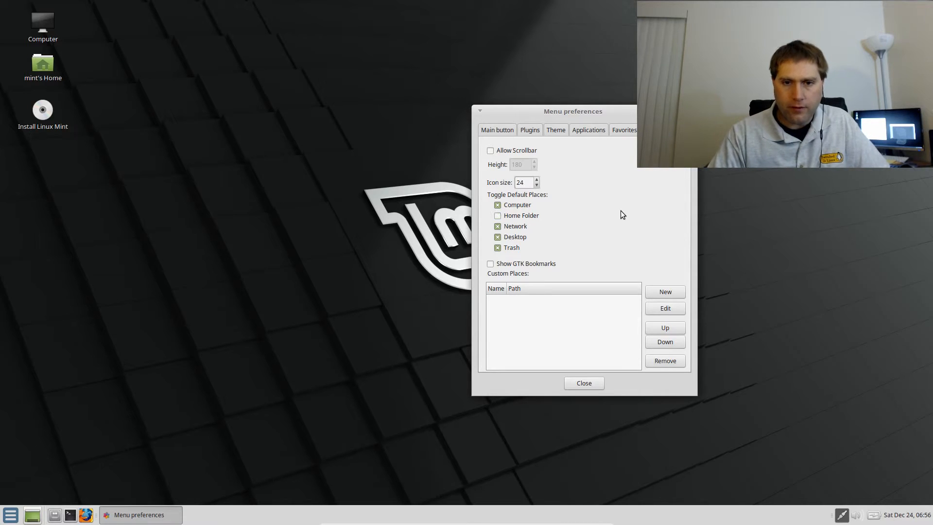
pyautogui.click(14, 515)
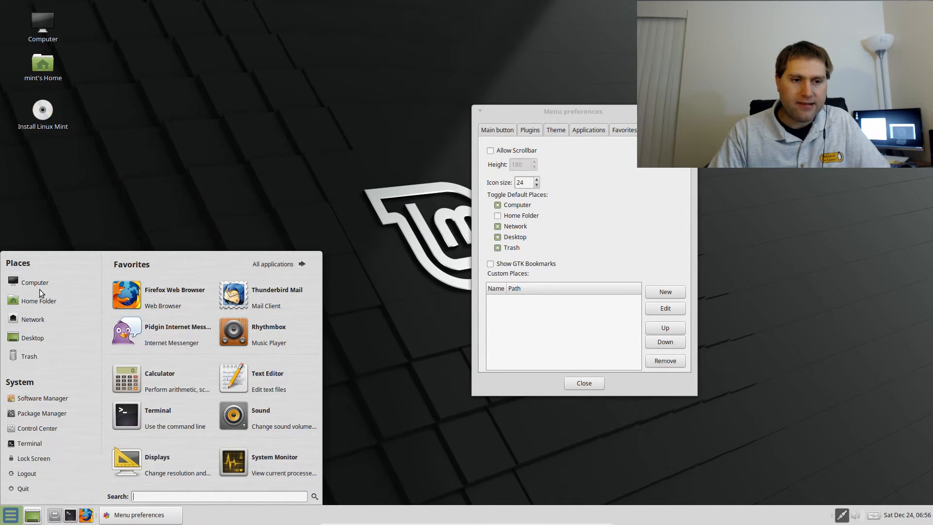
pyautogui.click(519, 219)
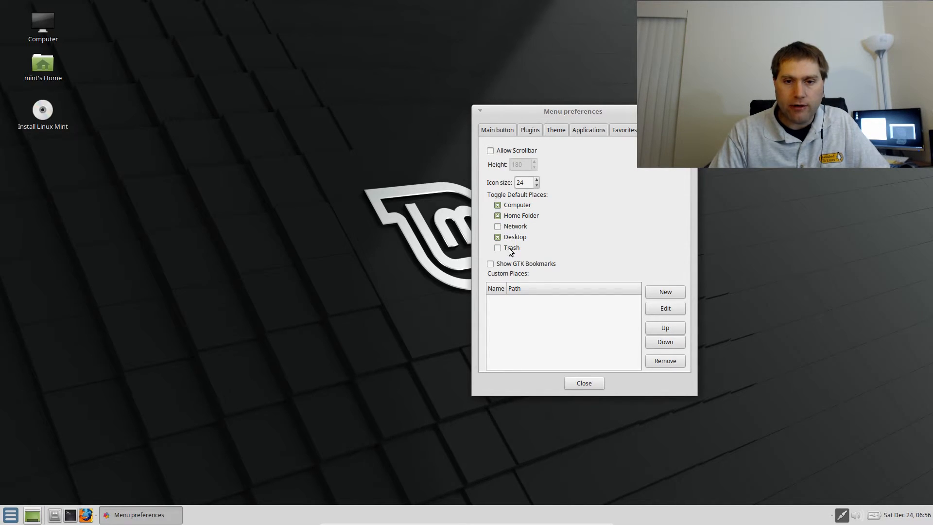
pyautogui.click(11, 515)
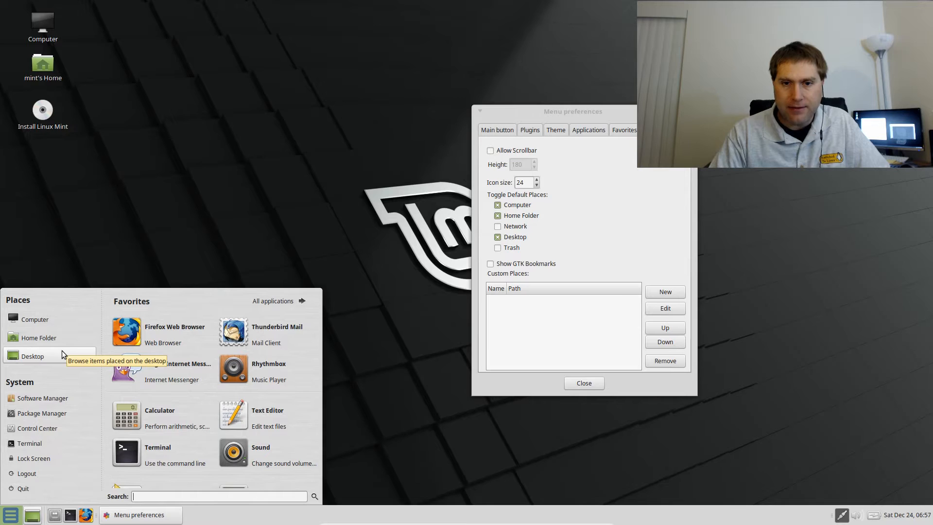
pyautogui.click(668, 231)
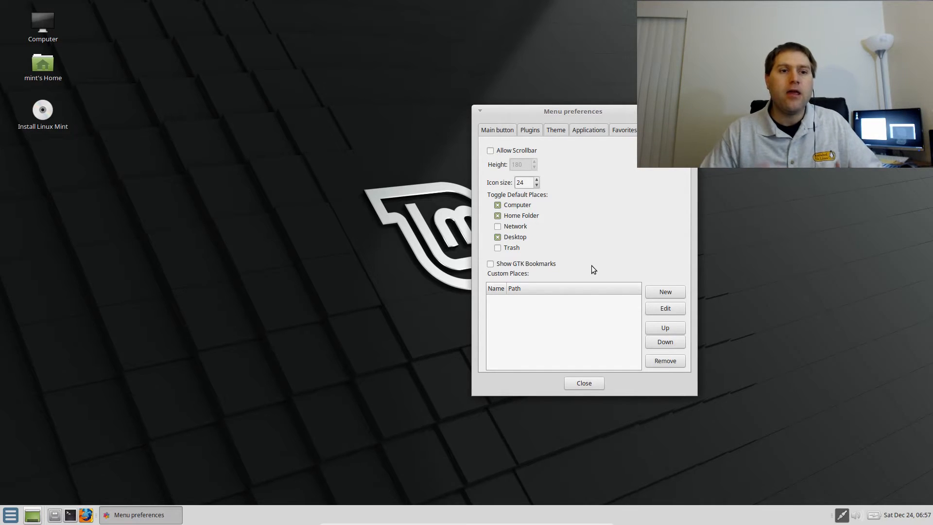
# Browse from the home folder to Documents and its Websites folder beside the menu preferences, and return to Documents.
pyautogui.doubleClick(38, 66)
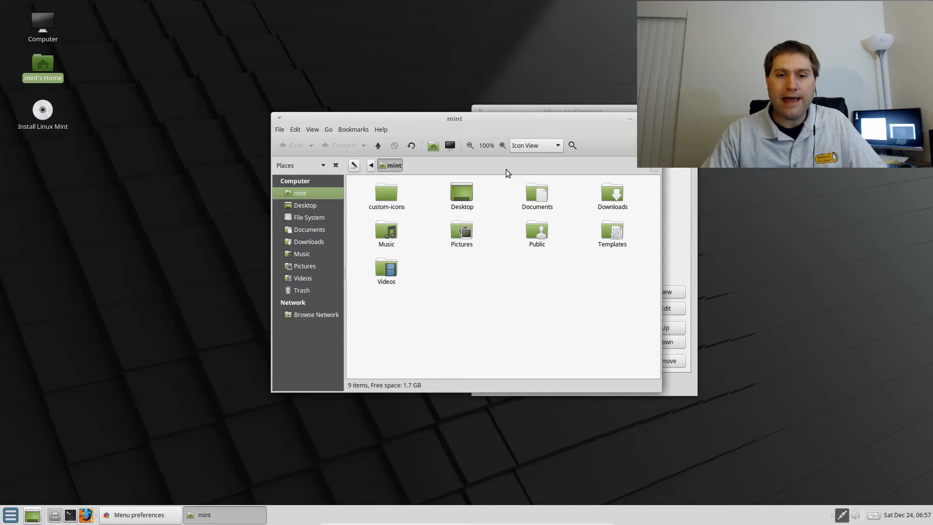
pyautogui.doubleClick(542, 202)
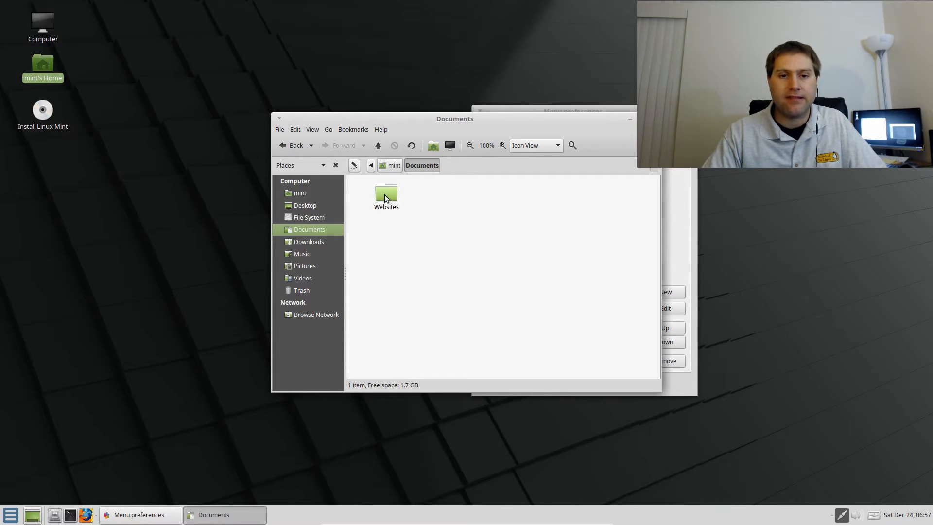
pyautogui.doubleClick(400, 200)
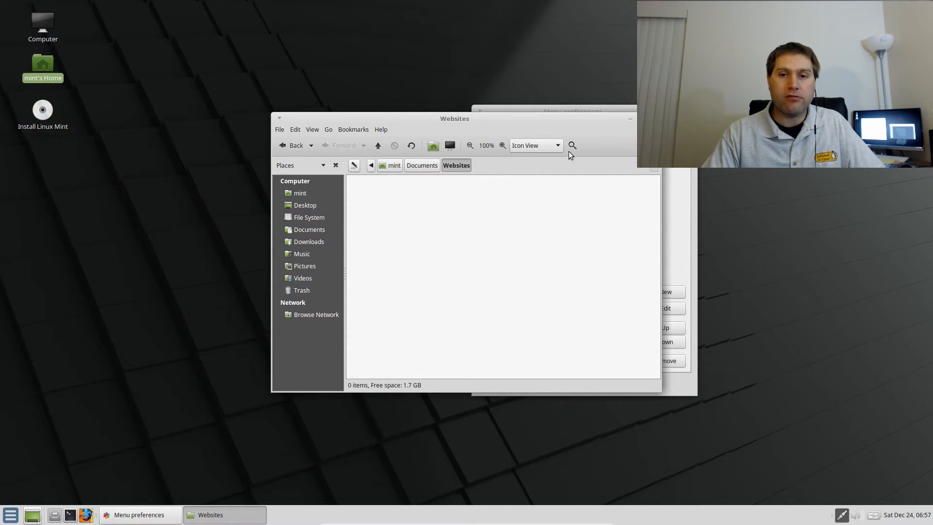
pyautogui.moveTo(502, 118); pyautogui.dragTo(291, 128)
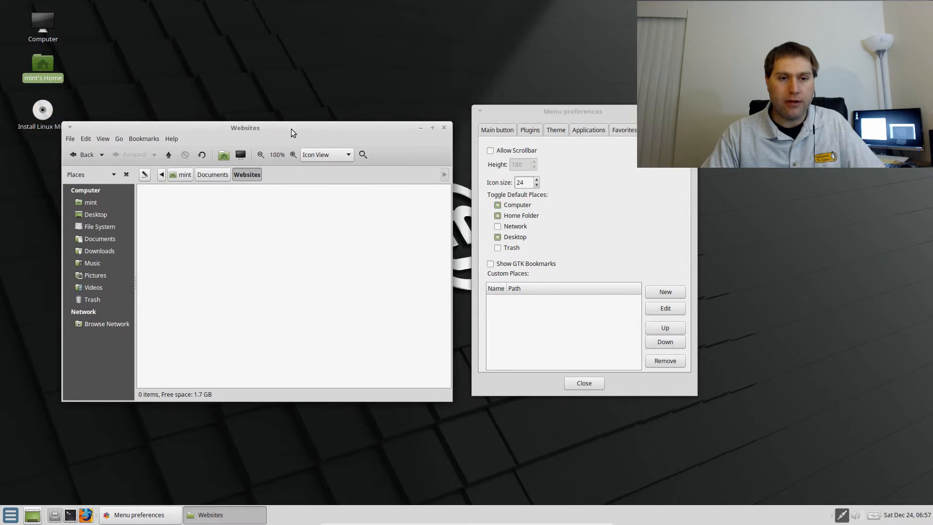
pyautogui.click(221, 176)
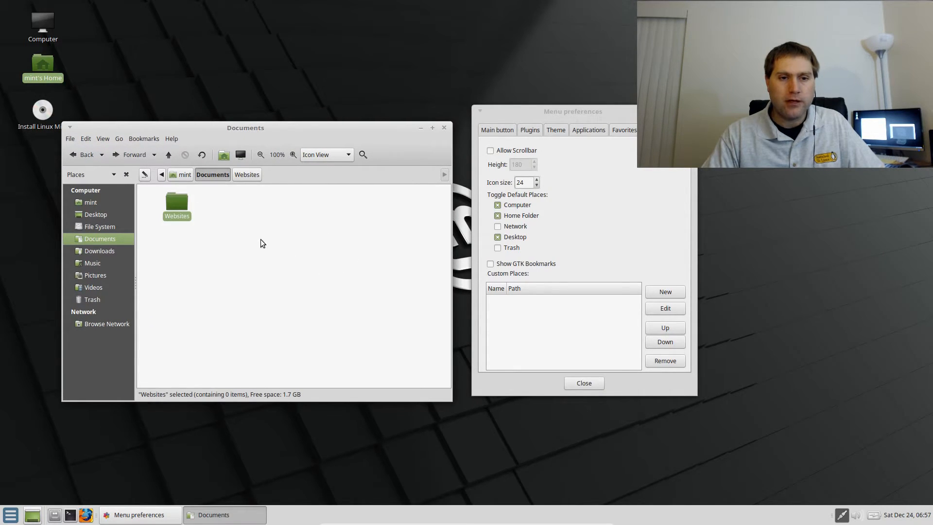
pyautogui.rightClick(309, 238)
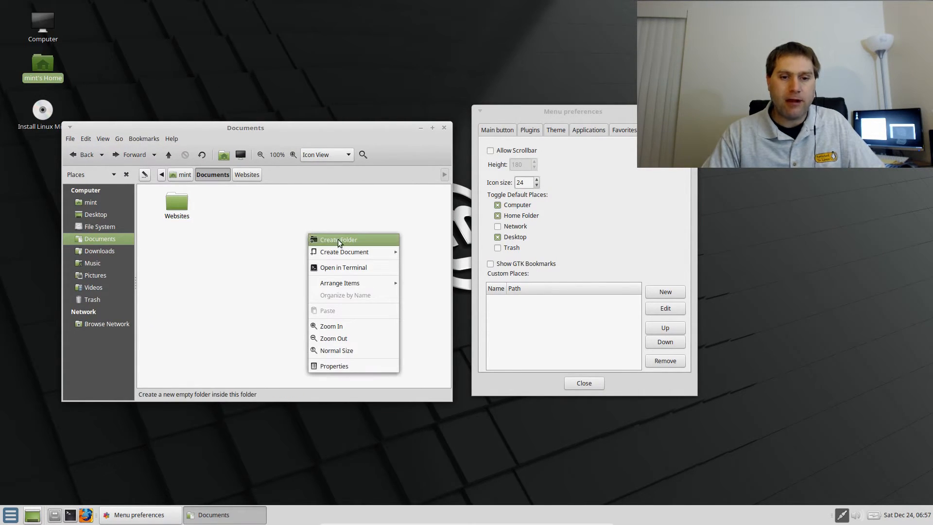
pyautogui.click(444, 128)
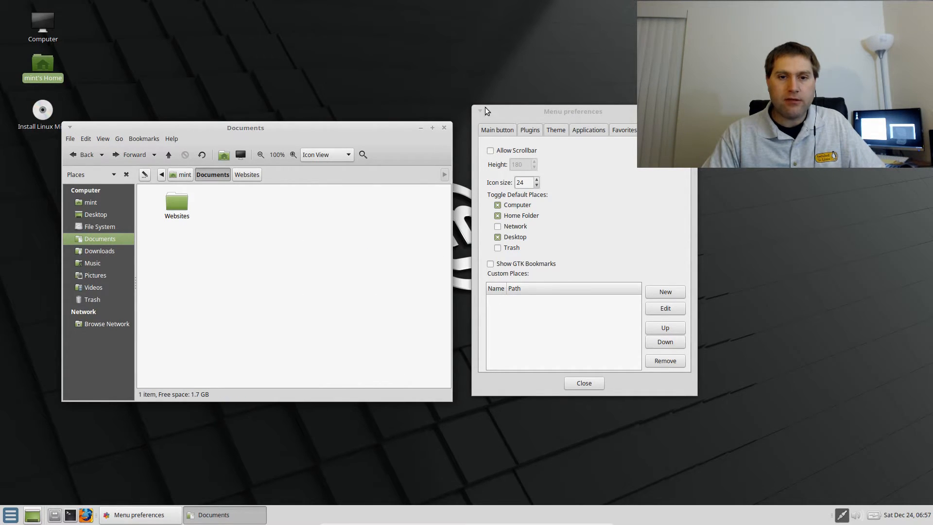
# Close the Documents window and enable Show GTK Bookmarks for the menu's places.
pyautogui.click(443, 128)
pyautogui.click(13, 515)
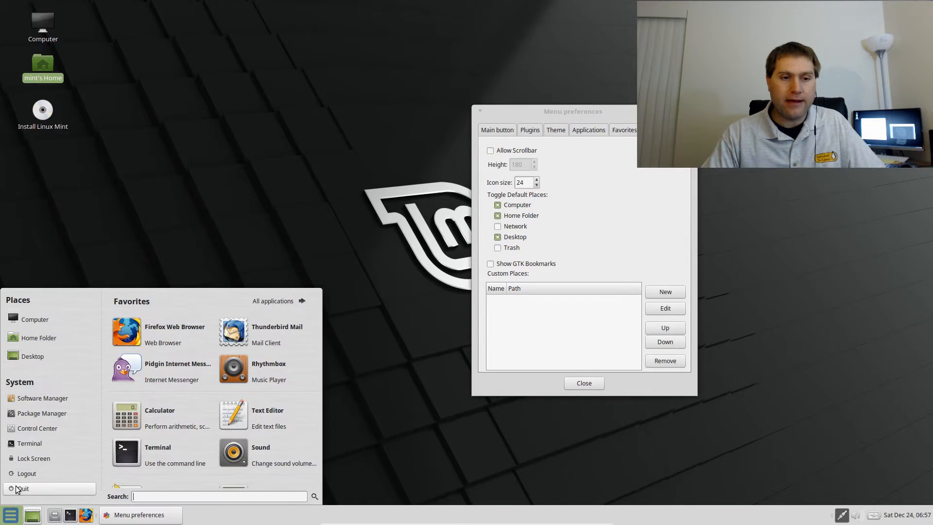
pyautogui.click(197, 147)
pyautogui.click(518, 269)
pyautogui.click(509, 265)
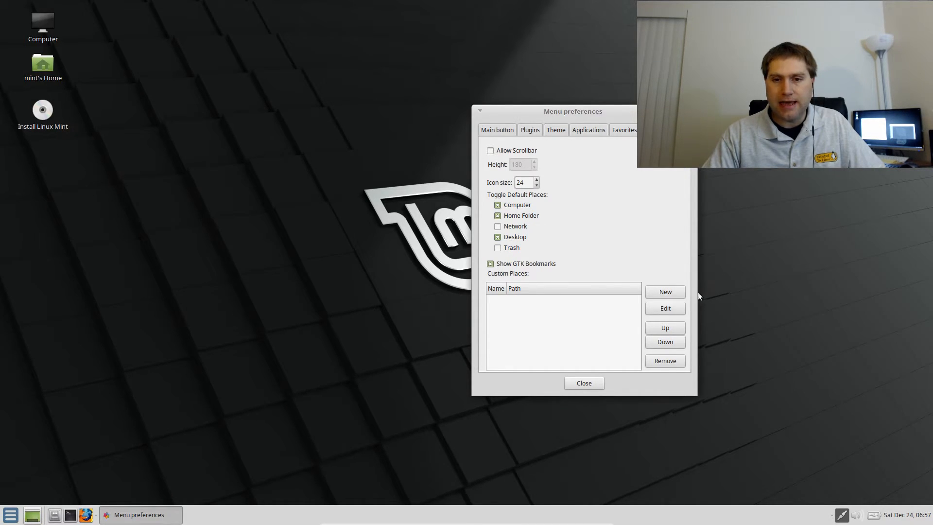
# Add a custom place named Website pointing to /home/mint/Documents/Websites and check it in the main menu.
pyautogui.click(673, 292)
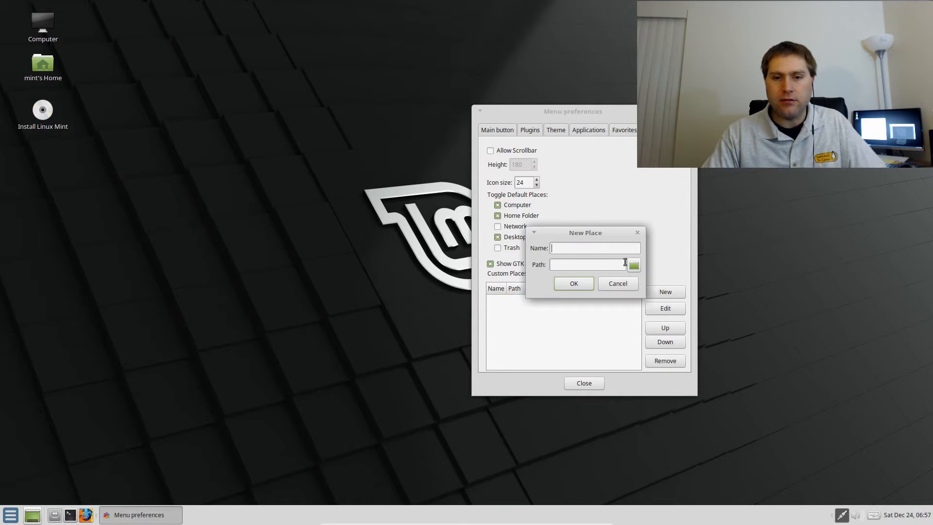
pyautogui.write('Website')
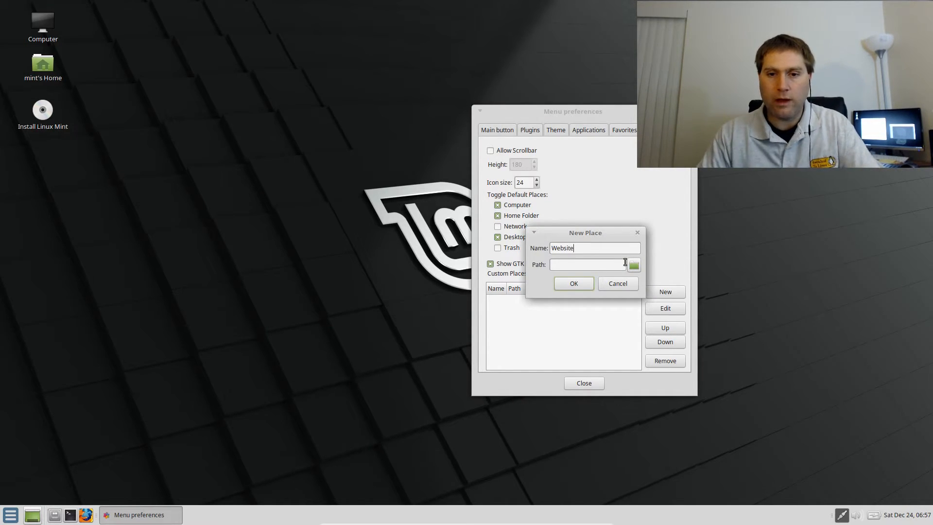
pyautogui.click(634, 265)
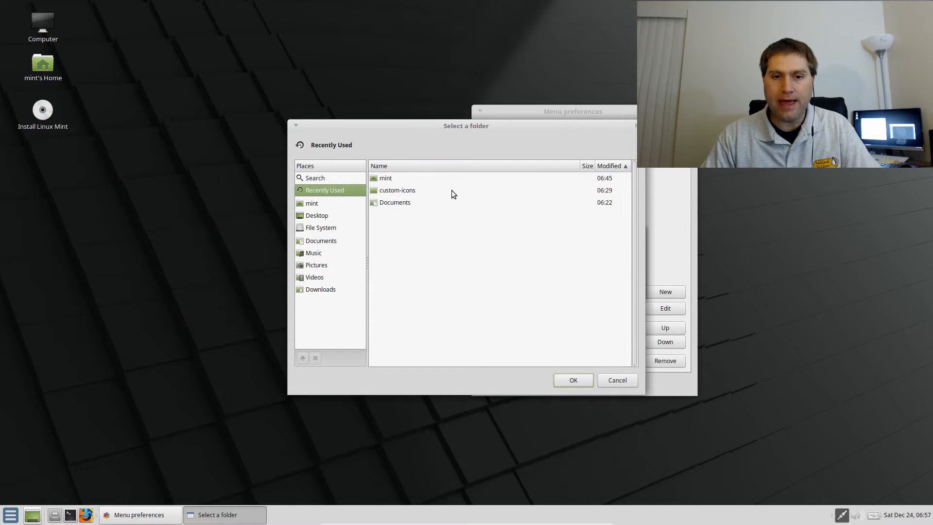
pyautogui.doubleClick(392, 203)
pyautogui.doubleClick(393, 178)
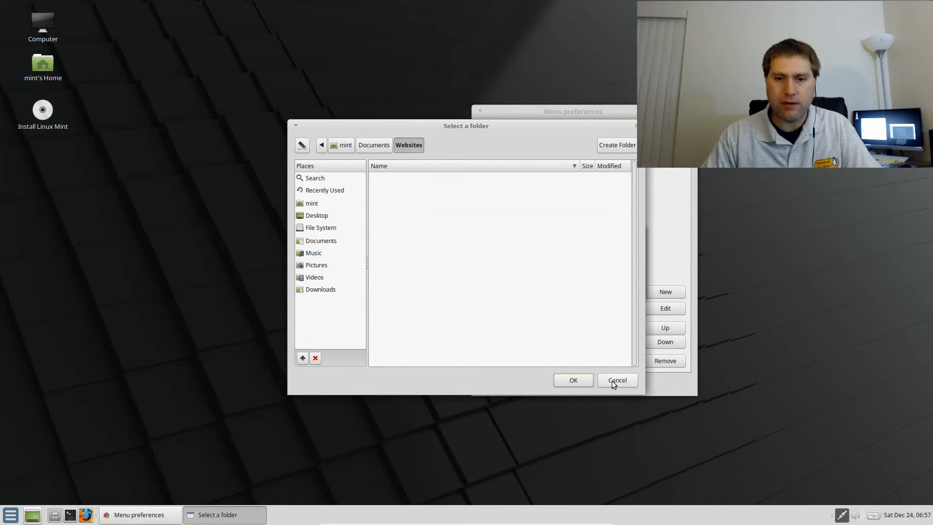
pyautogui.click(574, 381)
pyautogui.click(586, 287)
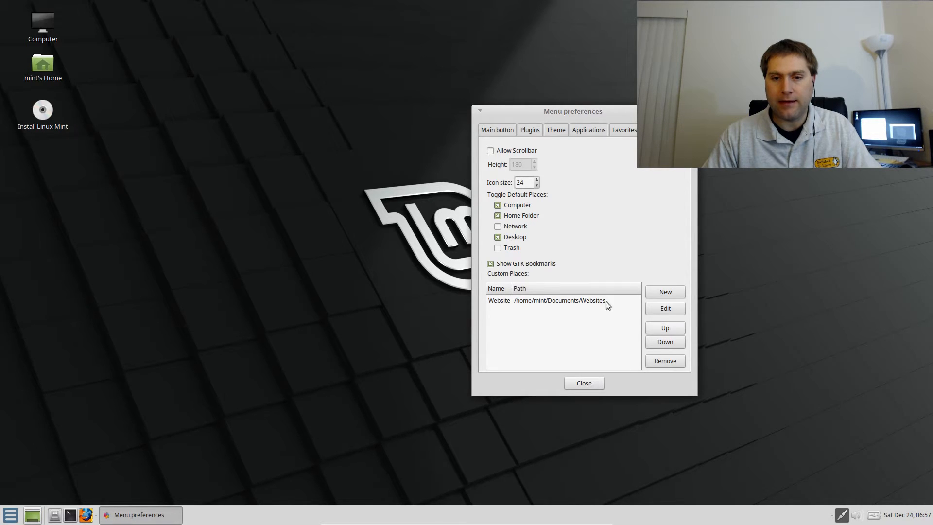
pyautogui.click(13, 518)
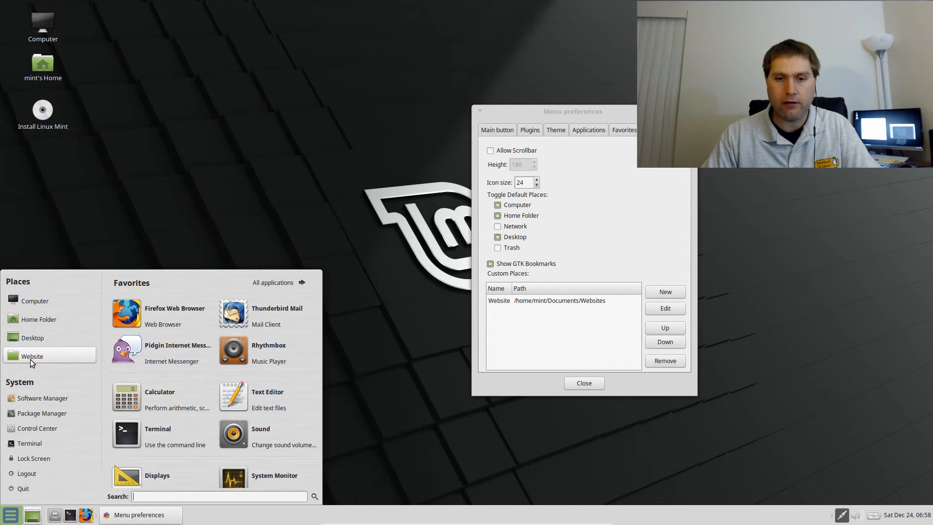
# Review the name and folder path of the Website custom place in its edit dialog.
pyautogui.click(532, 299)
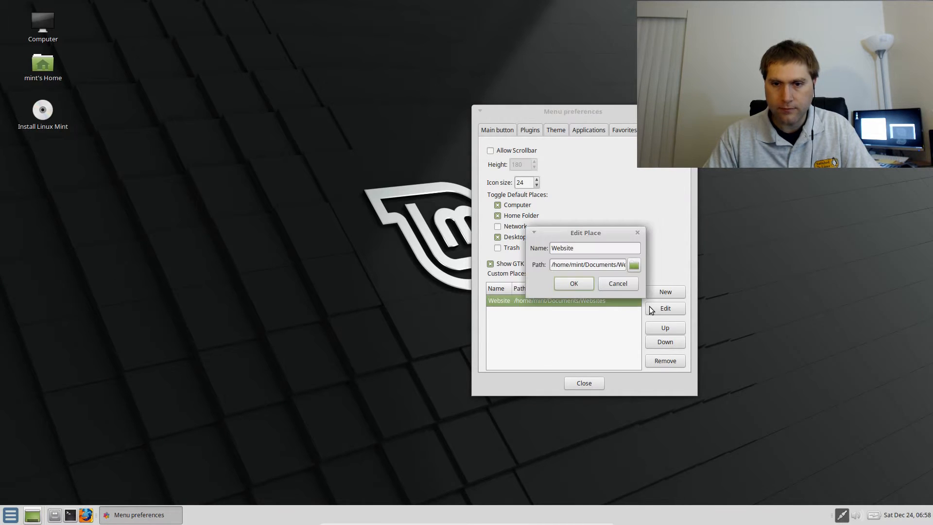
pyautogui.click(634, 264)
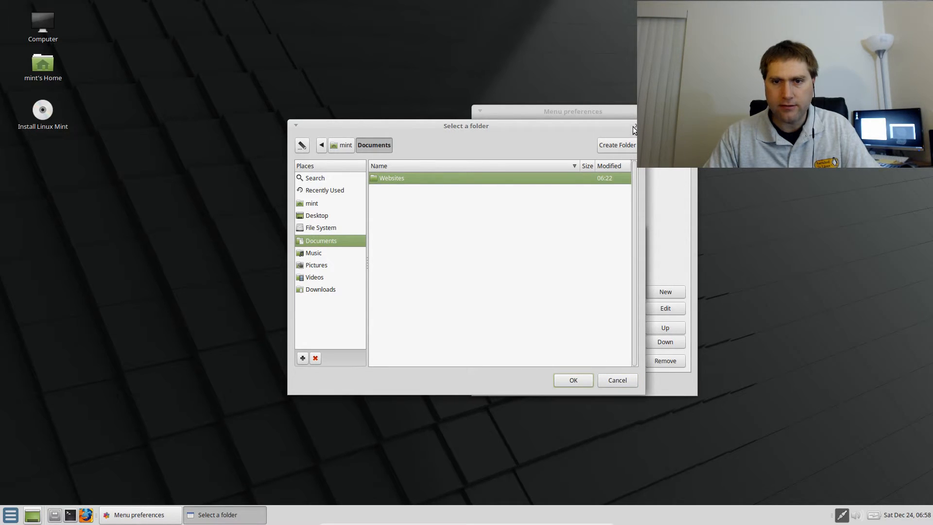
pyautogui.press('Return')
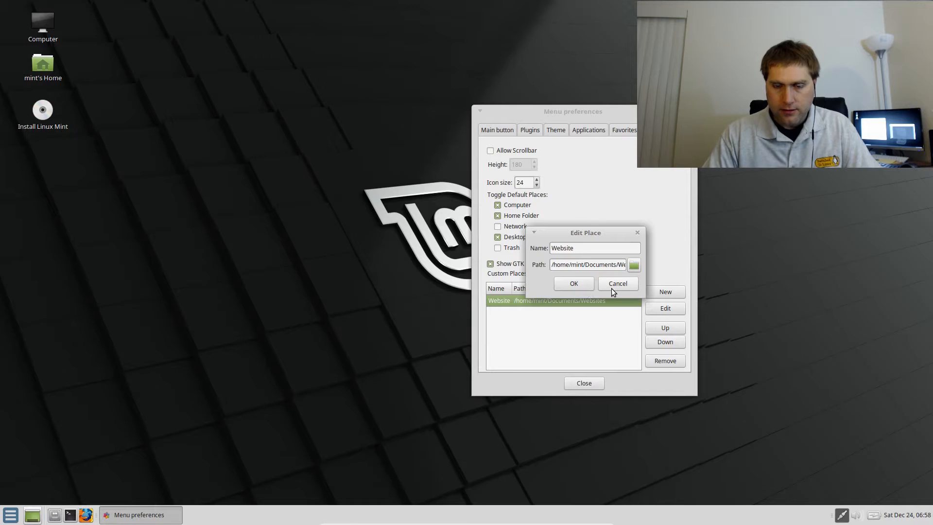
pyautogui.click(574, 284)
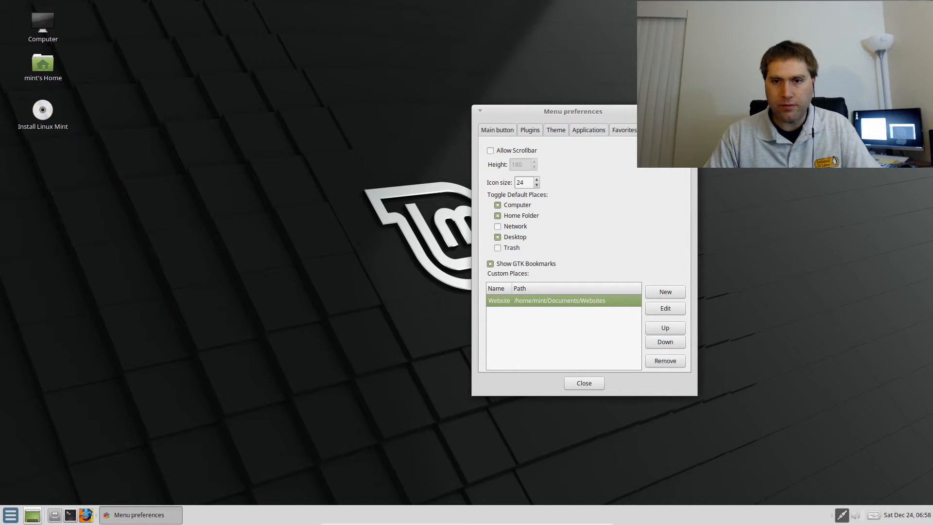
# In the menu's system settings, hide Package Manager and set the icon size to 20, checking the main menu.
pyautogui.click(677, 130)
pyautogui.click(10, 515)
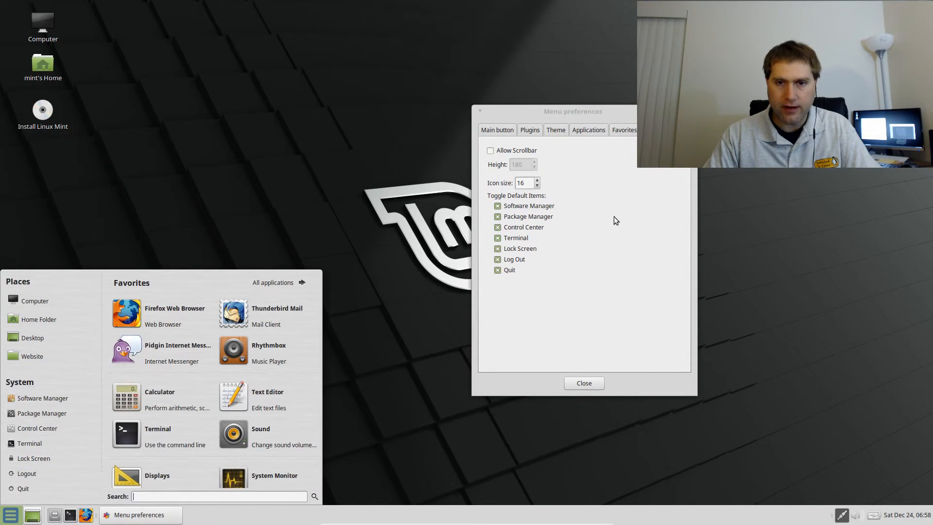
pyautogui.click(498, 216)
pyautogui.moveTo(531, 183); pyautogui.dragTo(508, 182)
pyautogui.write('20')
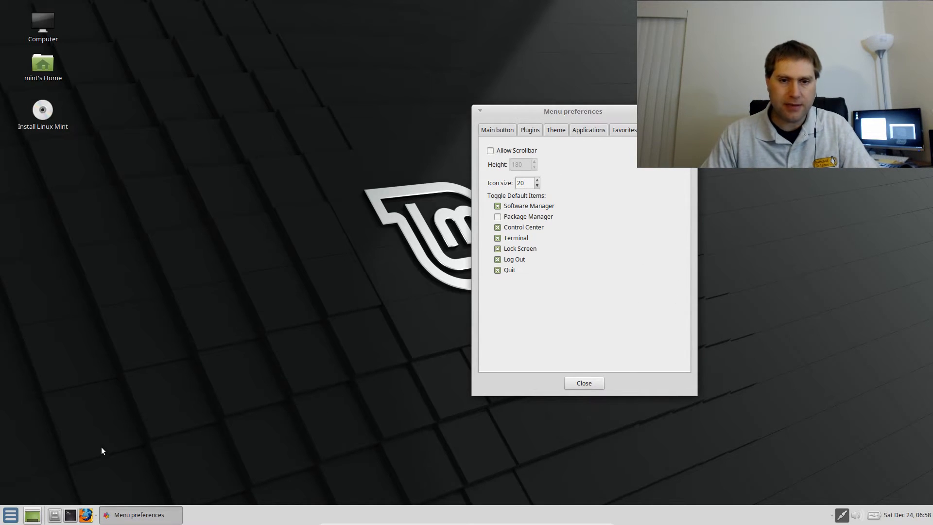
pyautogui.click(11, 515)
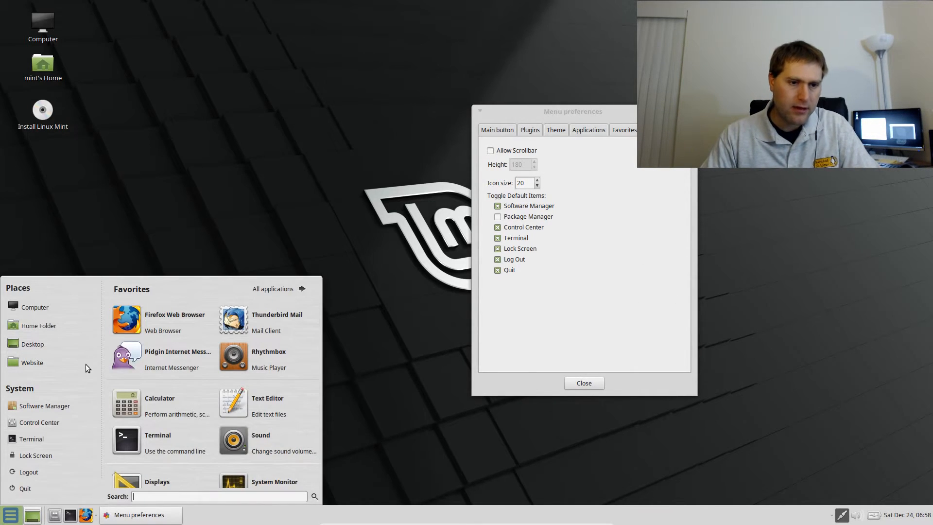
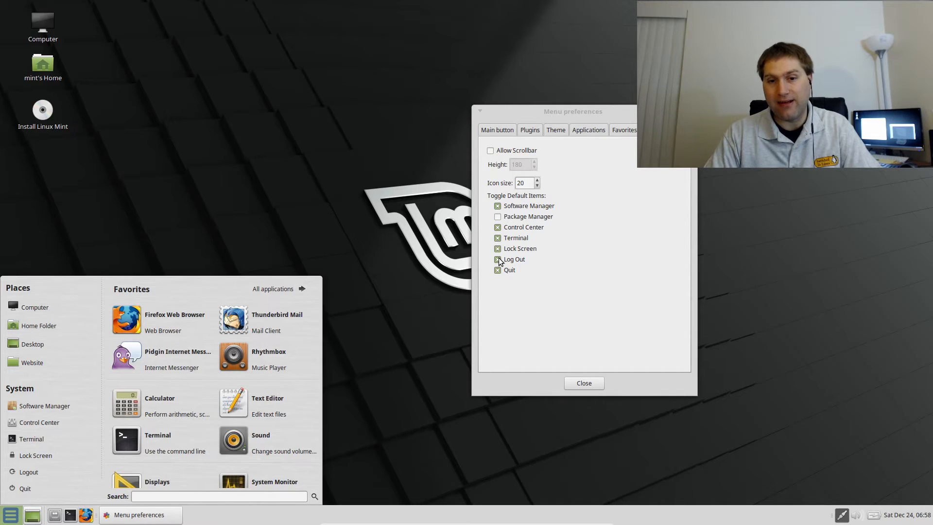
# Hide the Log Out and Terminal items from the menu's system section.
pyautogui.click(498, 259)
pyautogui.click(18, 517)
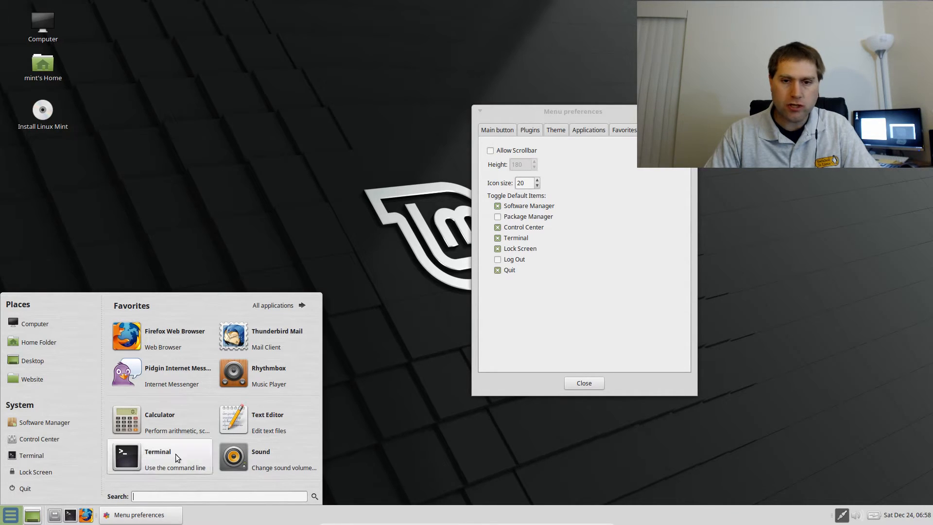
pyautogui.click(514, 291)
pyautogui.click(513, 239)
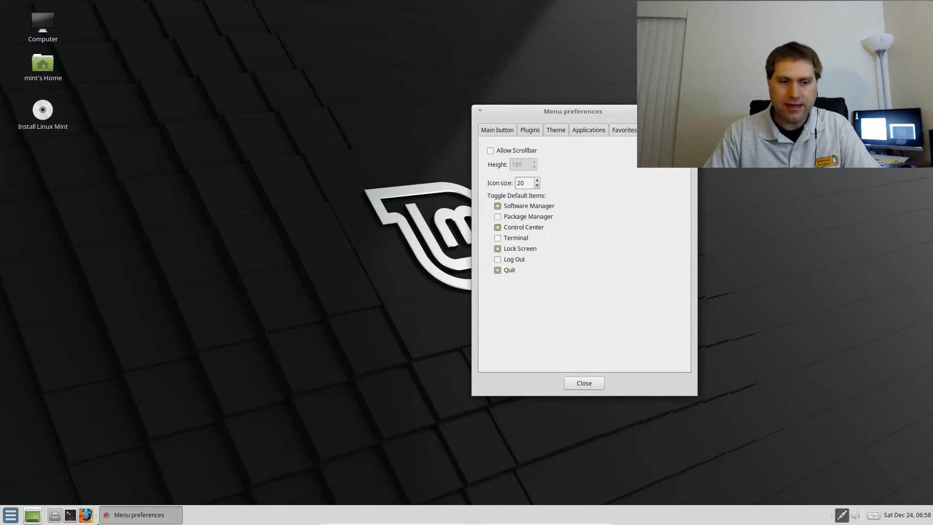
# Open the Control Center from the main menu, look through its groups of settings and close it.
pyautogui.click(11, 515)
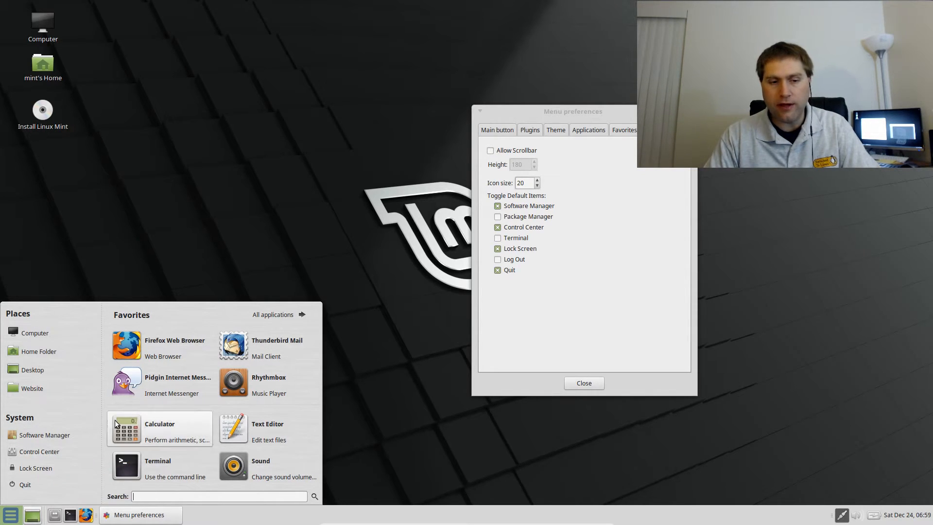
pyautogui.click(56, 454)
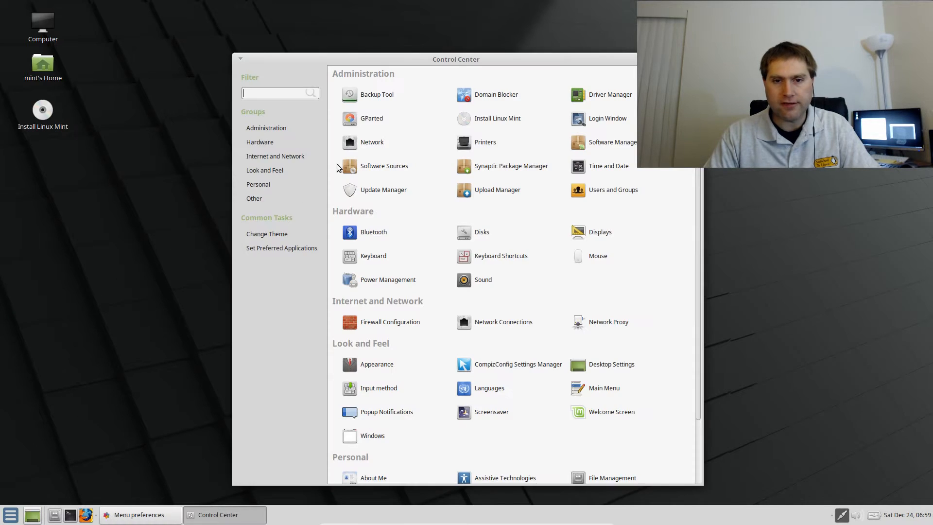
pyautogui.scroll(-3, 603, 253)
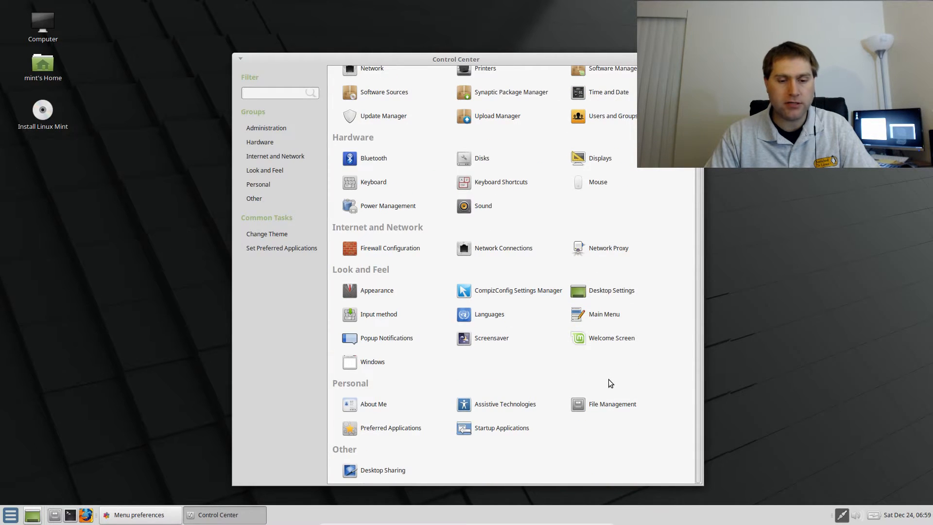
pyautogui.scroll(3, 608, 379)
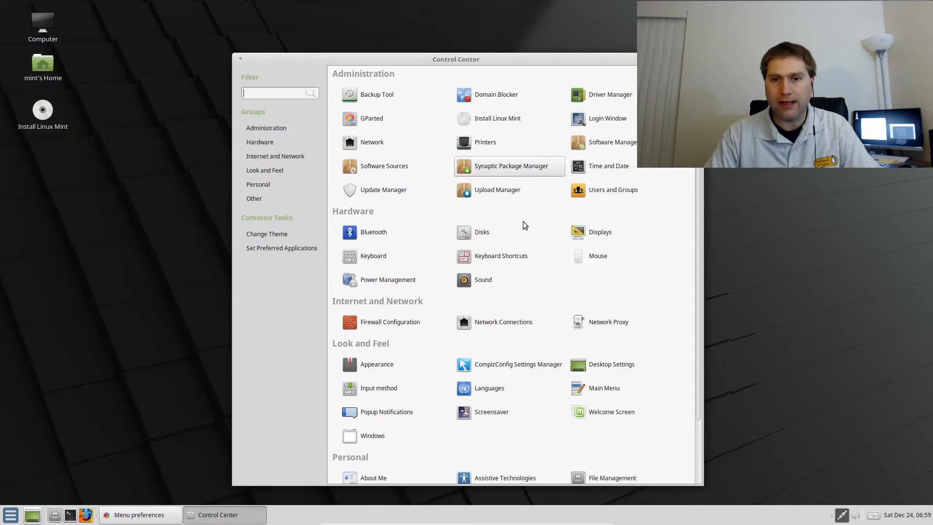
pyautogui.scroll(-3, 576, 384)
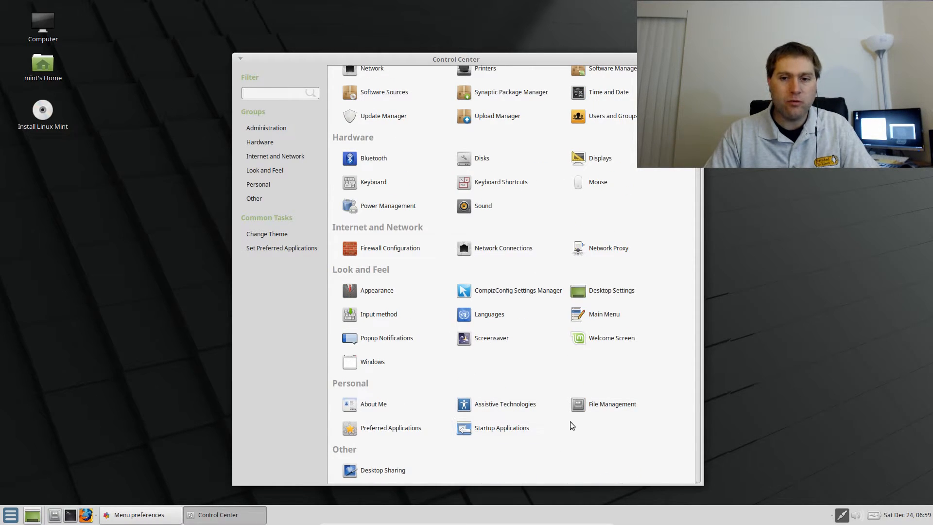
pyautogui.scroll(3, 569, 422)
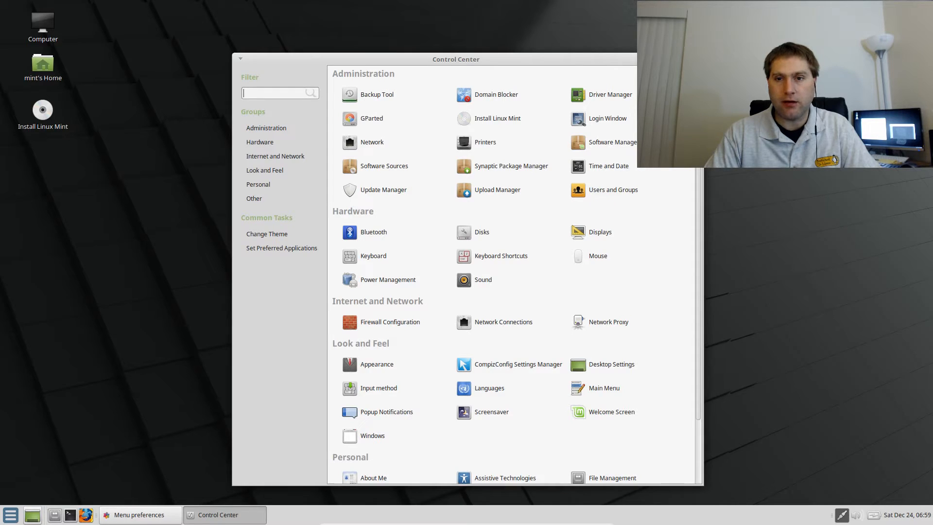
pyautogui.click(696, 59)
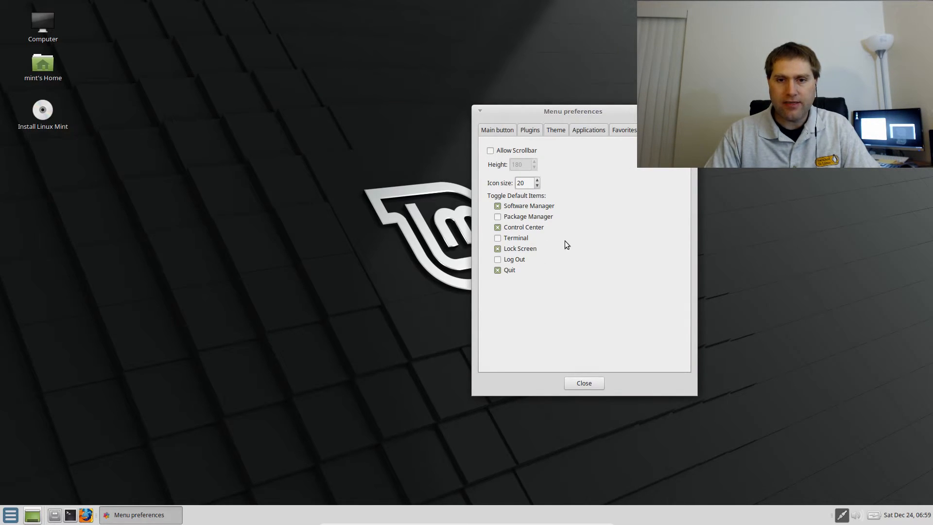
# Close the menu preferences and review the customized main menu.
pyautogui.click(584, 384)
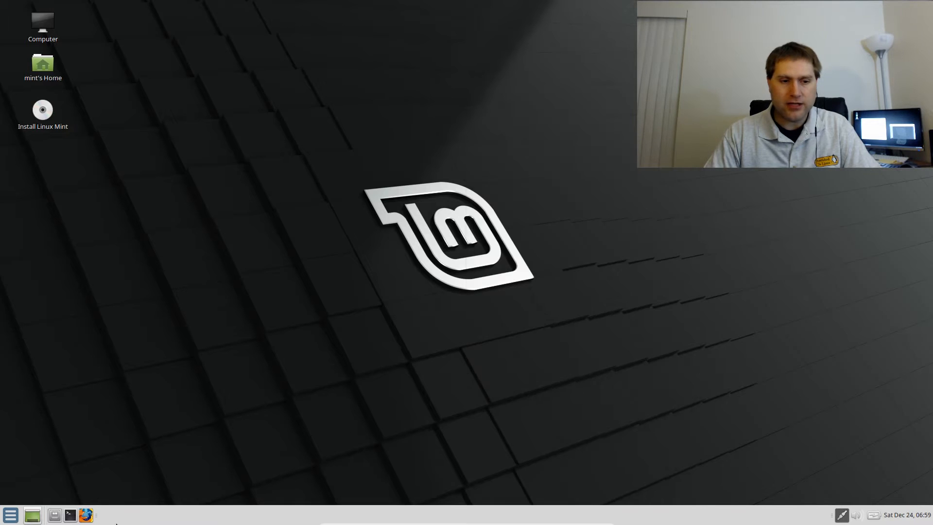
pyautogui.click(10, 515)
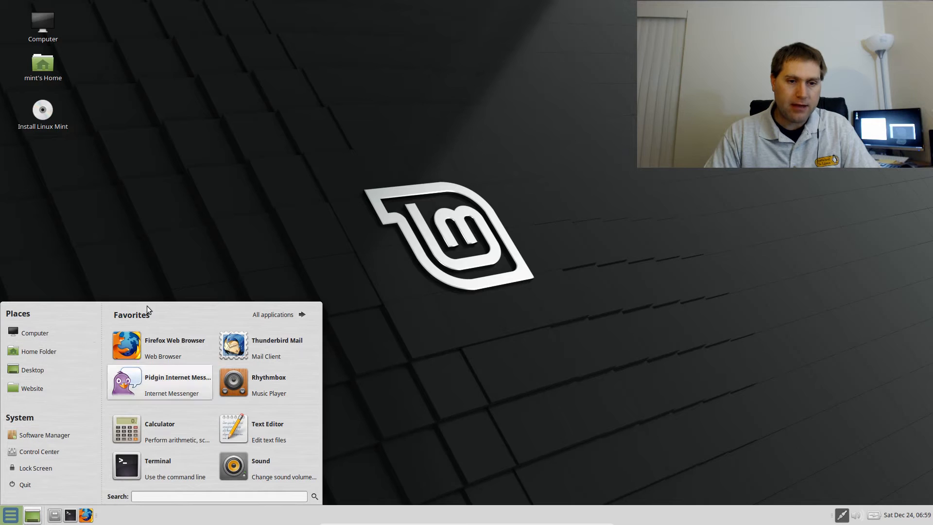
pyautogui.click(10, 515)
# Open the Main Menu editor for the panel's menu.
pyautogui.rightClick(12, 519)
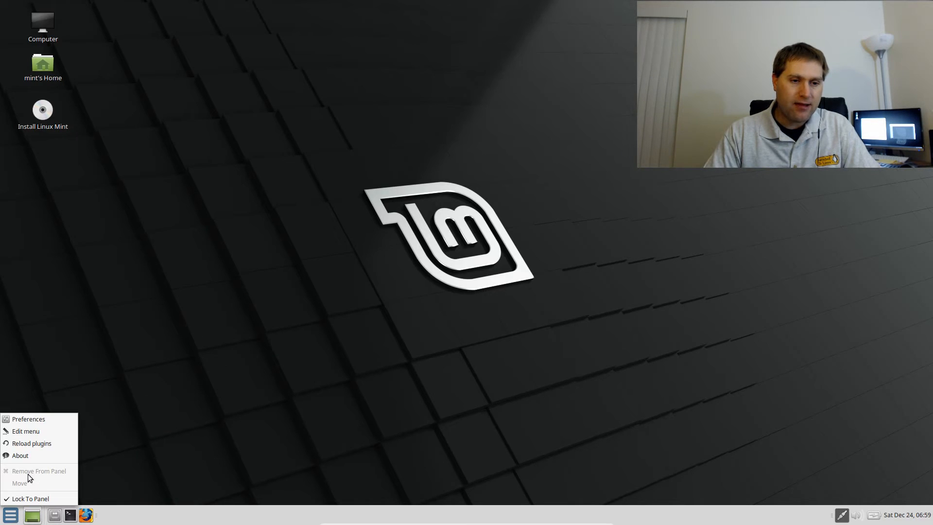
pyautogui.click(40, 432)
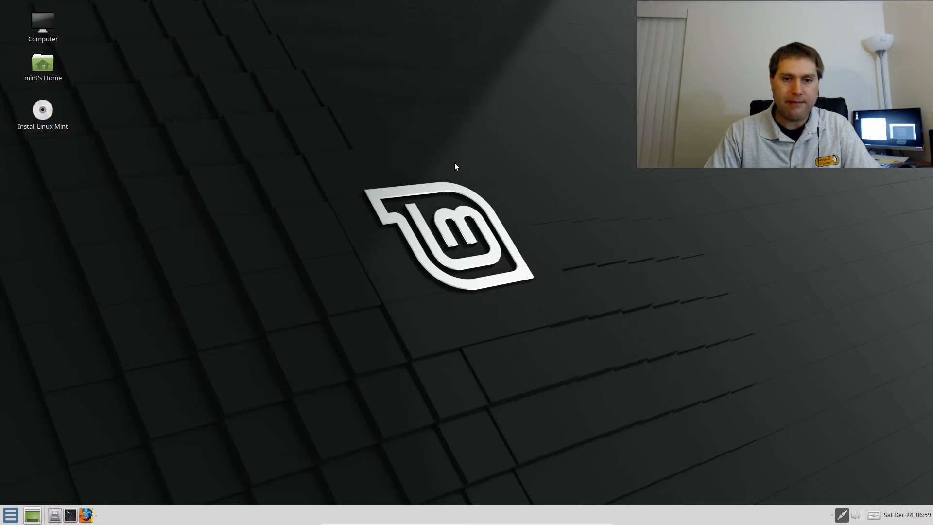
pyautogui.rightClick(14, 518)
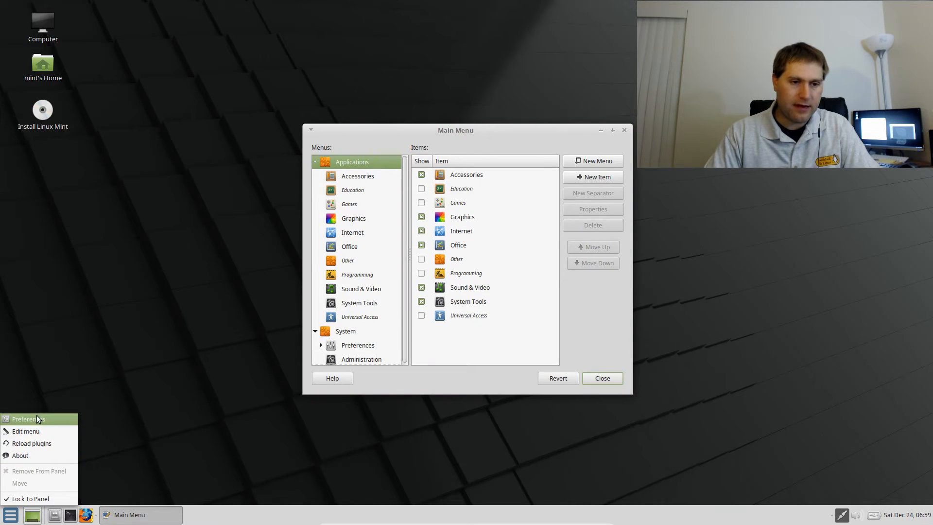
pyautogui.click(511, 144)
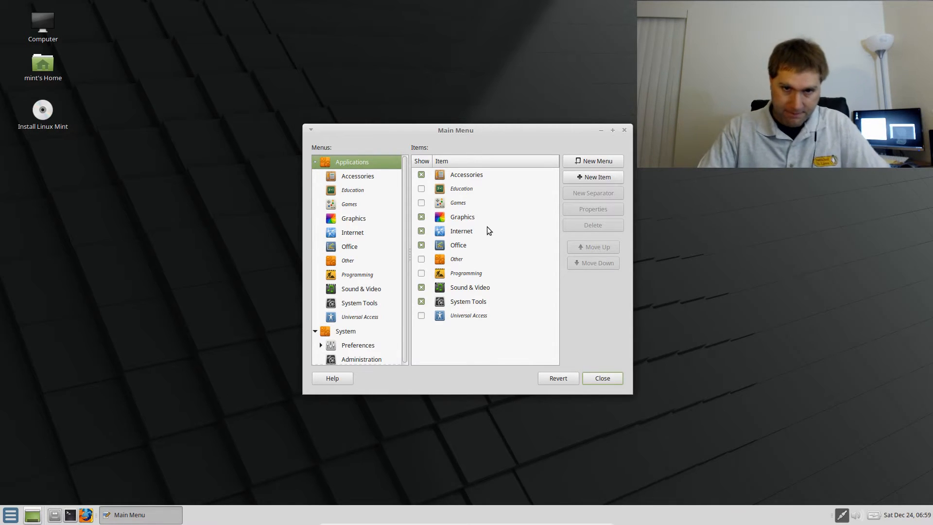
# Examine the menu items listed under Accessories, Universal Access and System Tools in the menu editor.
pyautogui.click(366, 180)
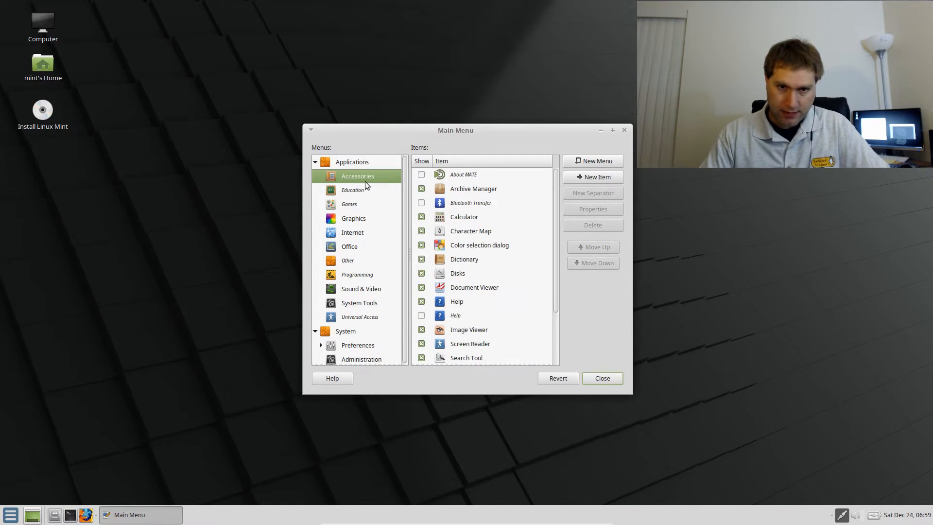
pyautogui.click(360, 316)
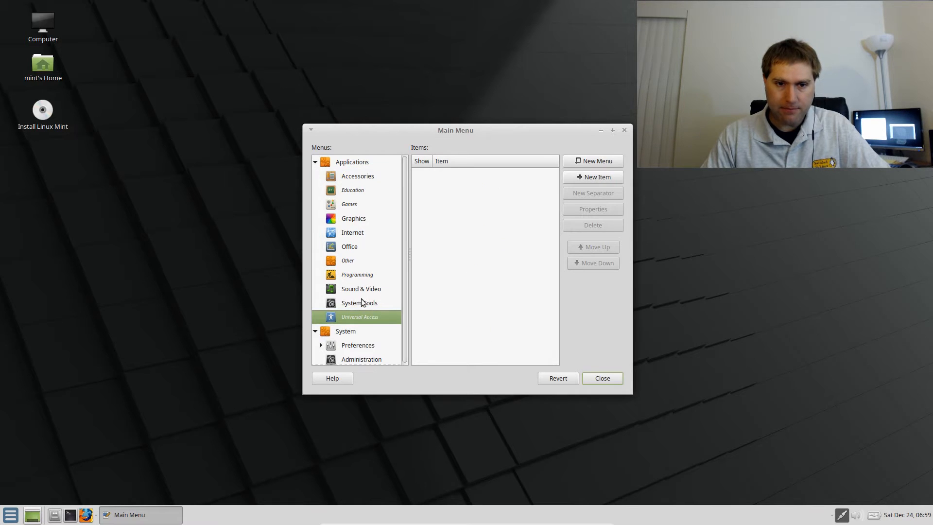
pyautogui.click(362, 302)
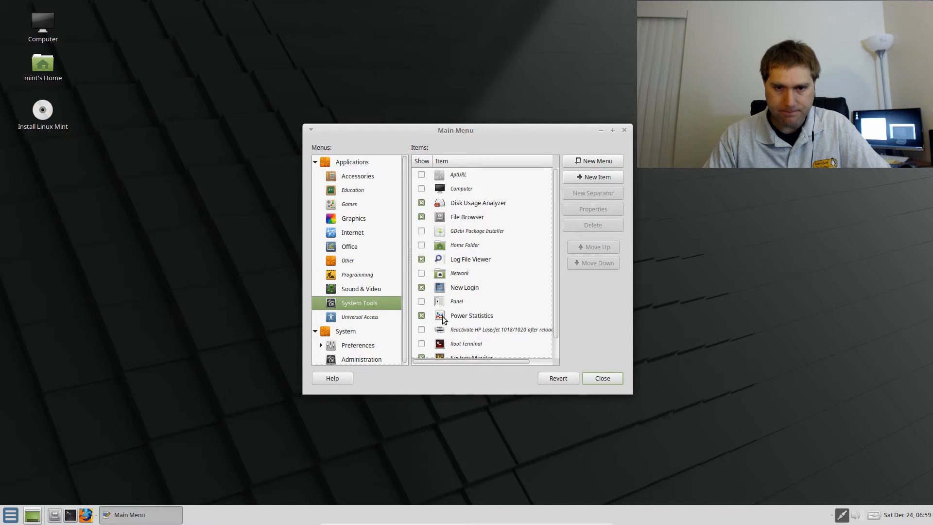
pyautogui.scroll(-1, 453, 326)
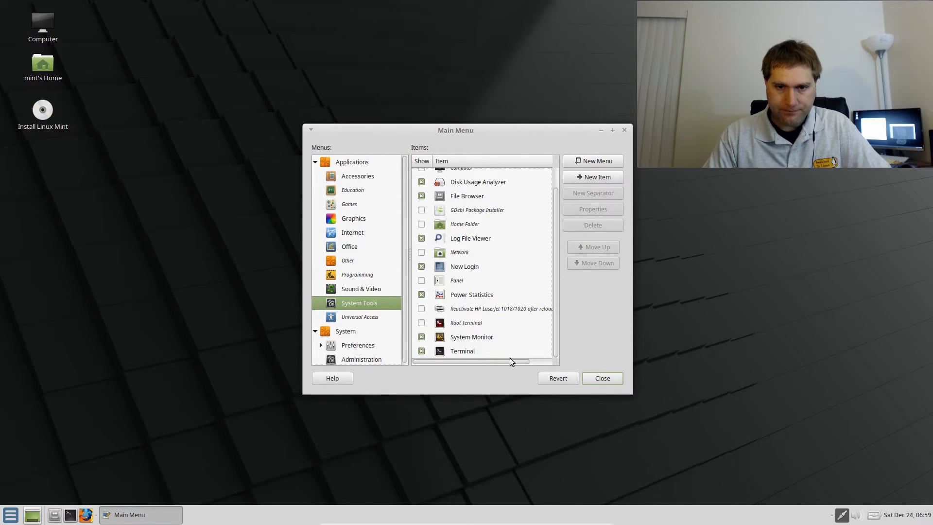
# Hide the Terminal item in System Tools and check that category in the main menu's applications list.
pyautogui.click(427, 352)
pyautogui.scroll(1, 427, 353)
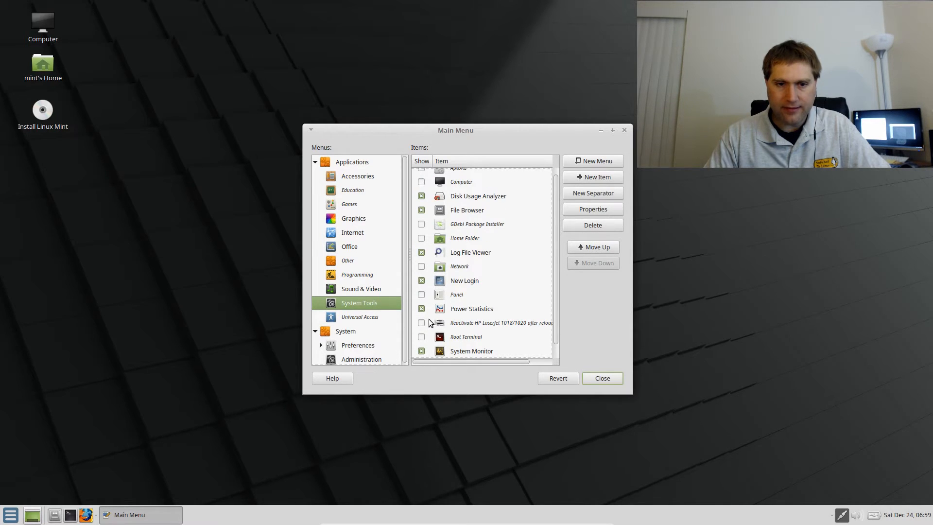
pyautogui.click(10, 514)
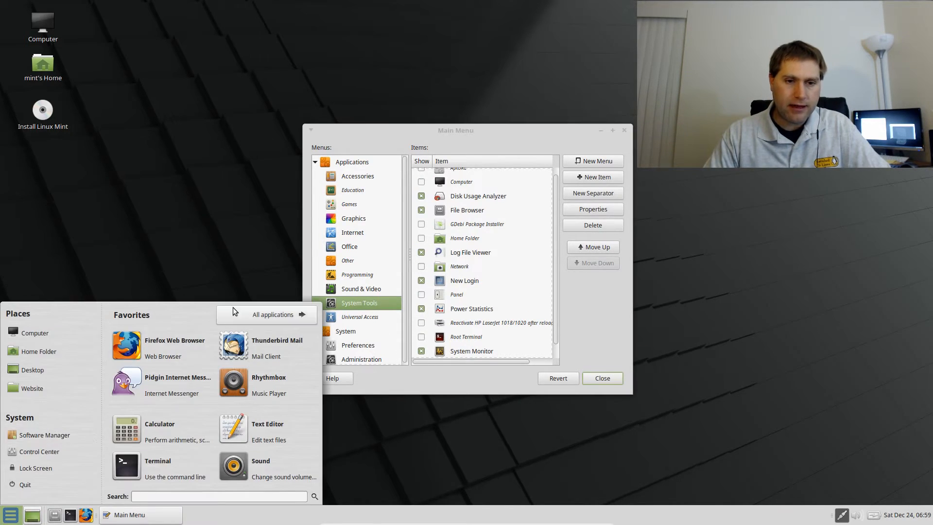
pyautogui.click(255, 313)
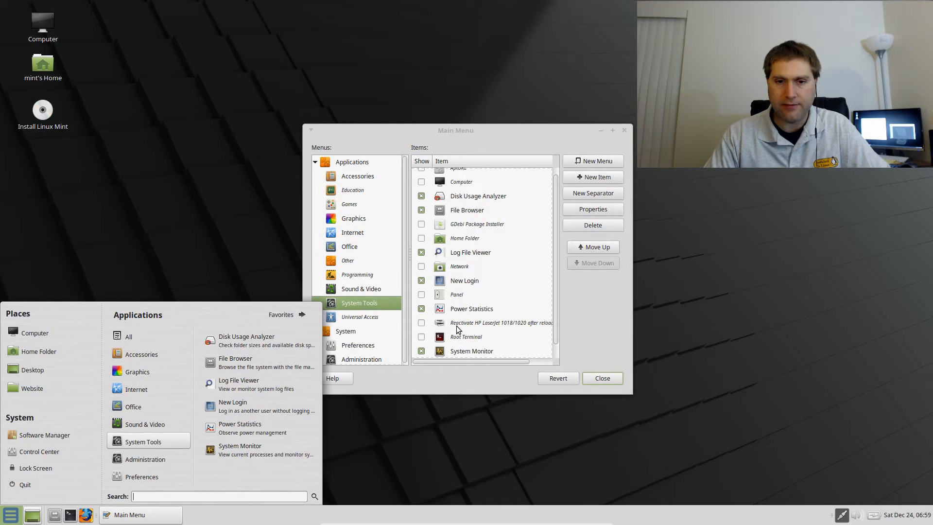
pyautogui.click(561, 330)
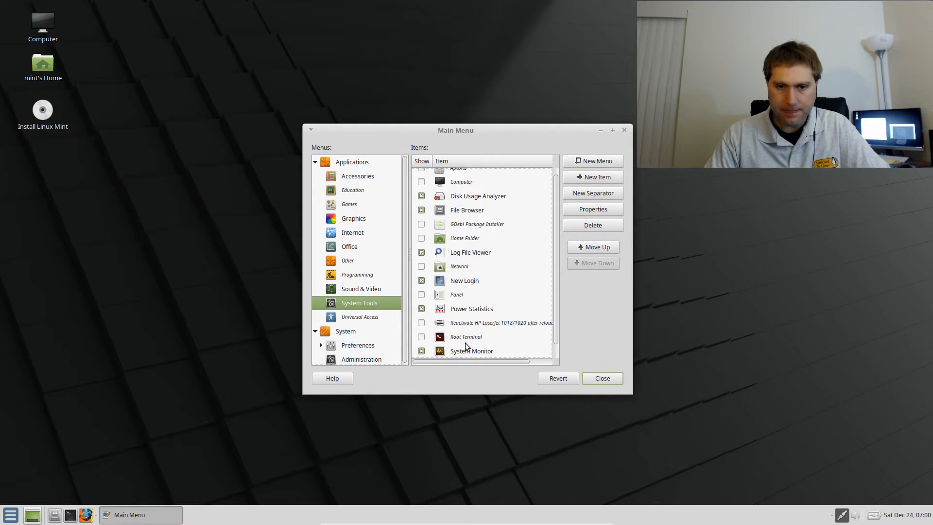
# Show the Terminal item in System Tools again and recheck the category in the main menu's applications list.
pyautogui.scroll(1, 435, 325)
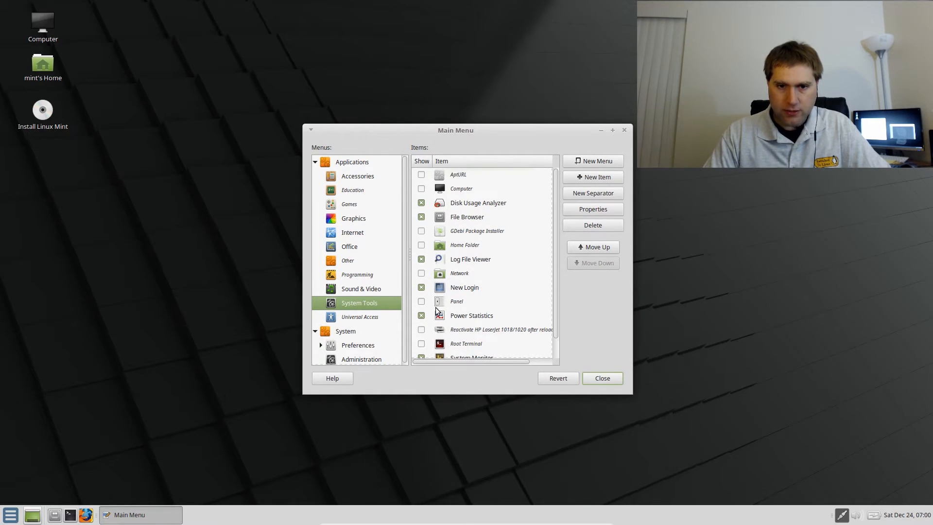
pyautogui.scroll(-3, 436, 309)
pyautogui.click(421, 350)
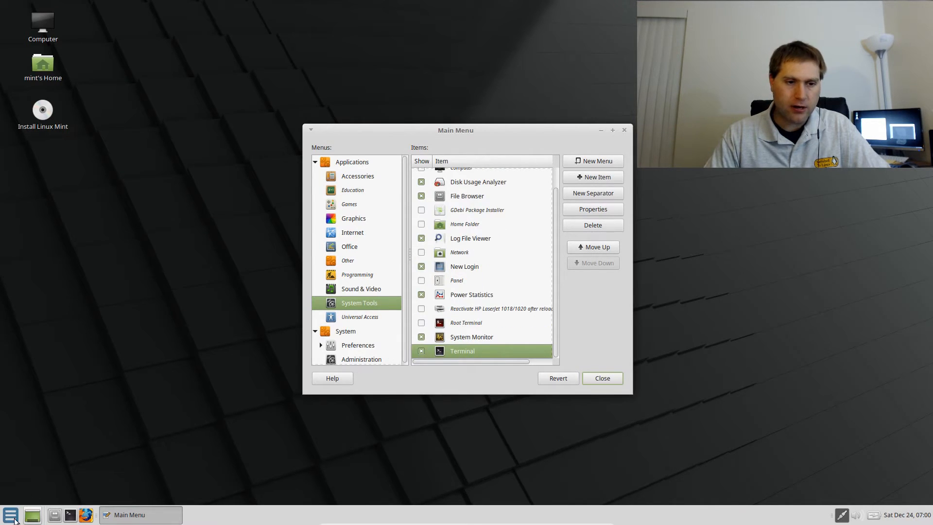
pyautogui.click(11, 515)
pyautogui.click(271, 316)
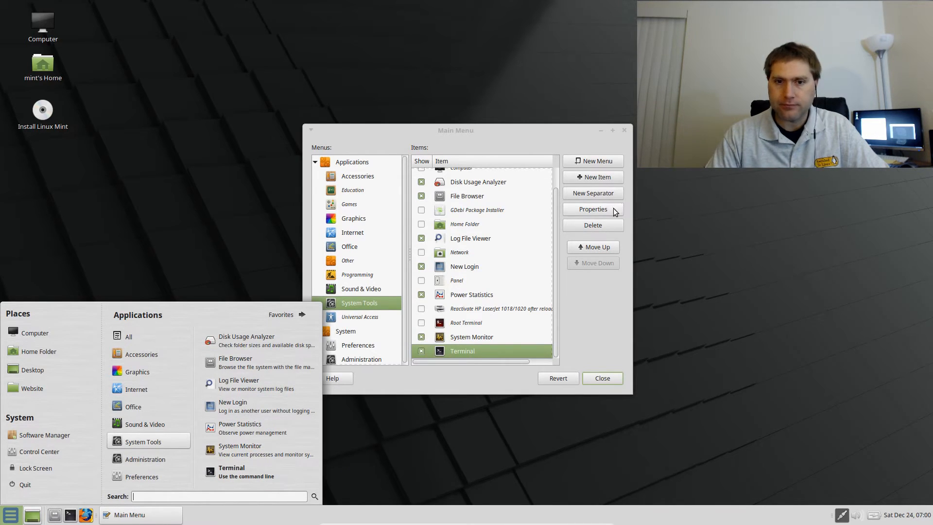
pyautogui.click(592, 293)
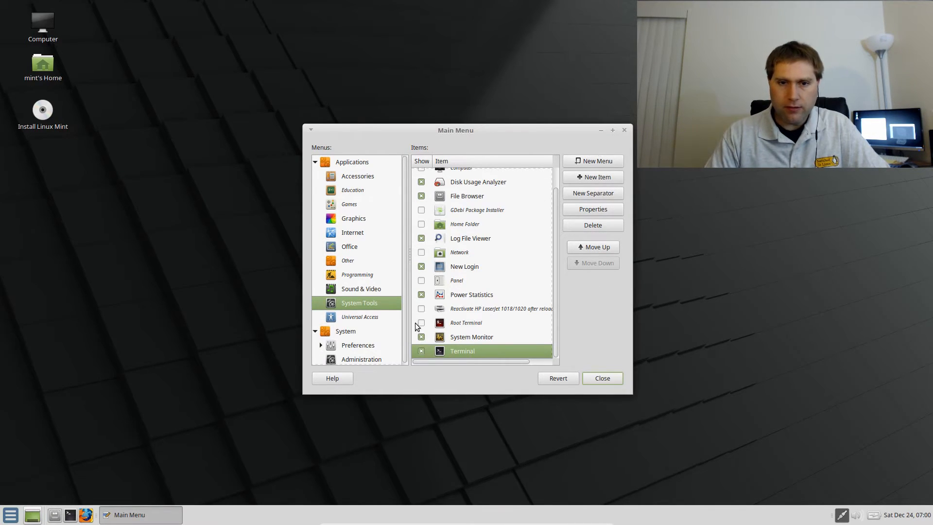
# Review the launcher properties of the System Tools Terminal item and close them without changes.
pyautogui.scroll(2, 491, 255)
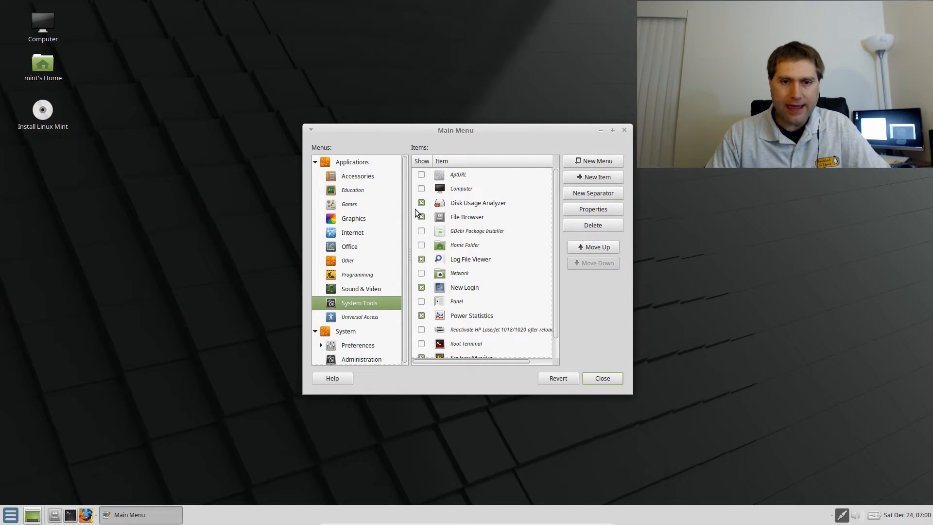
pyautogui.scroll(-2, 481, 272)
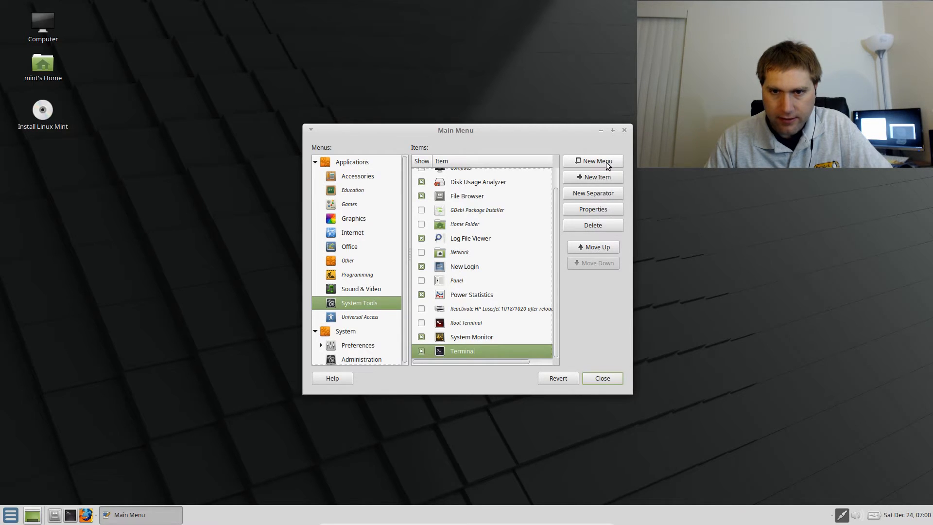
pyautogui.click(603, 209)
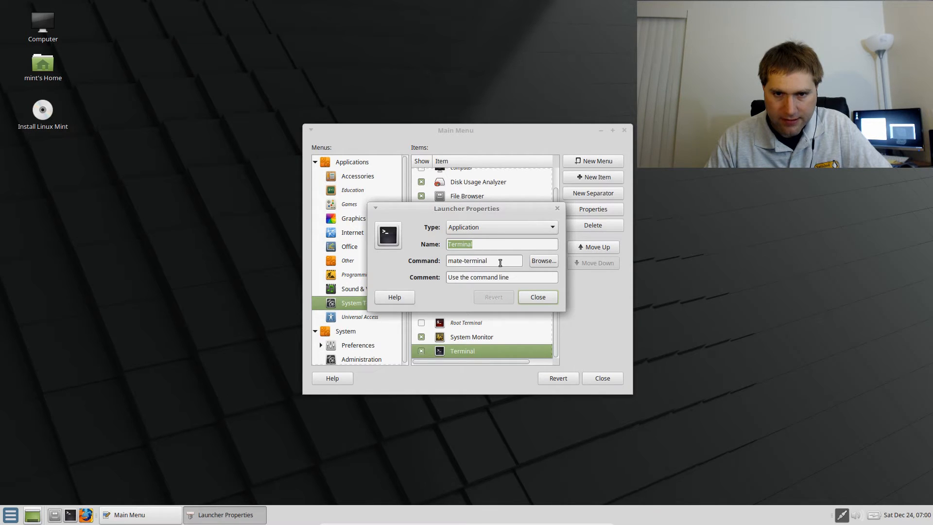
pyautogui.click(538, 297)
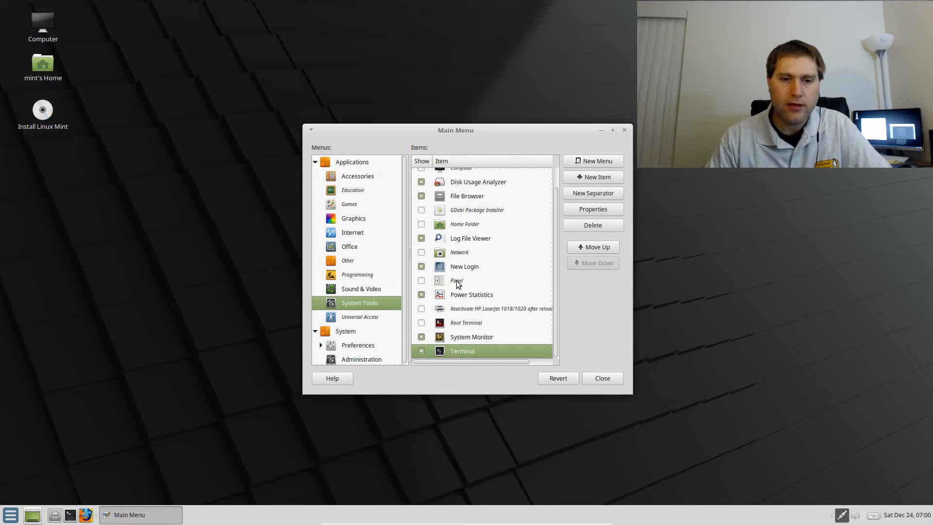
# Start a new Application launcher in the Accessories menu with the name Terminal and the command mate-terminal.
pyautogui.click(352, 179)
pyautogui.scroll(-3, 478, 241)
pyautogui.scroll(3, 486, 267)
pyautogui.scroll(2, 485, 268)
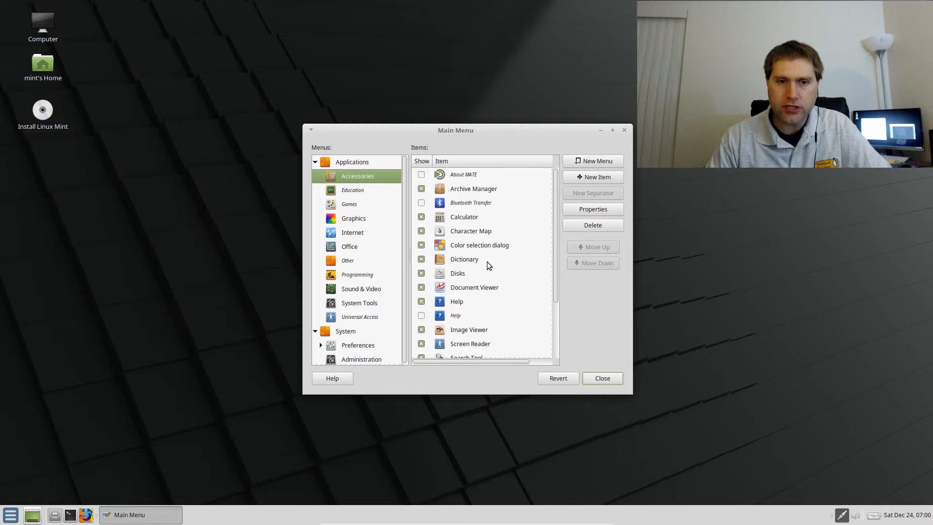
pyautogui.click(587, 178)
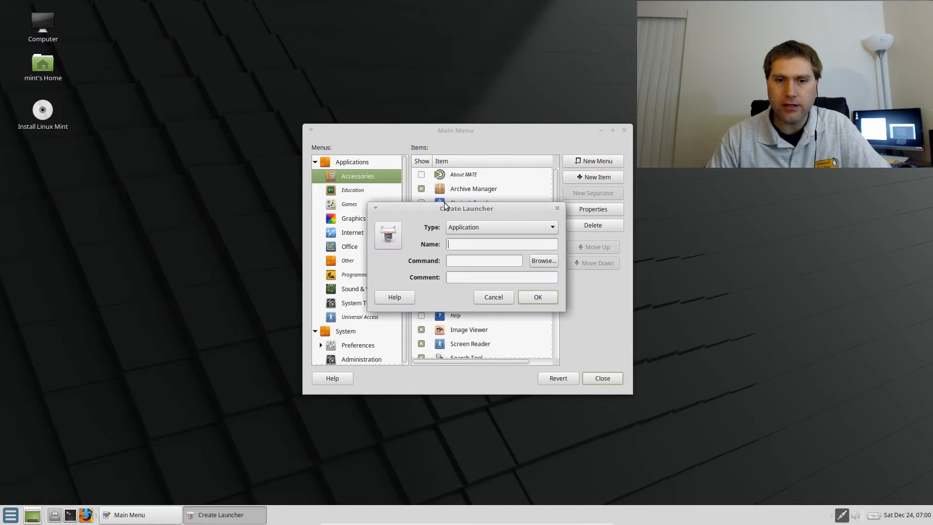
pyautogui.write('Terminal')
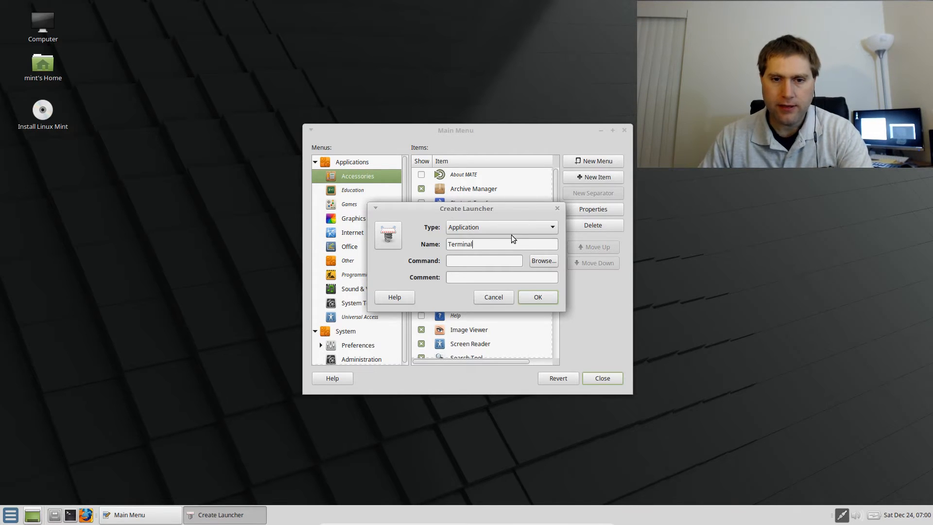
pyautogui.write('mate-terminal')
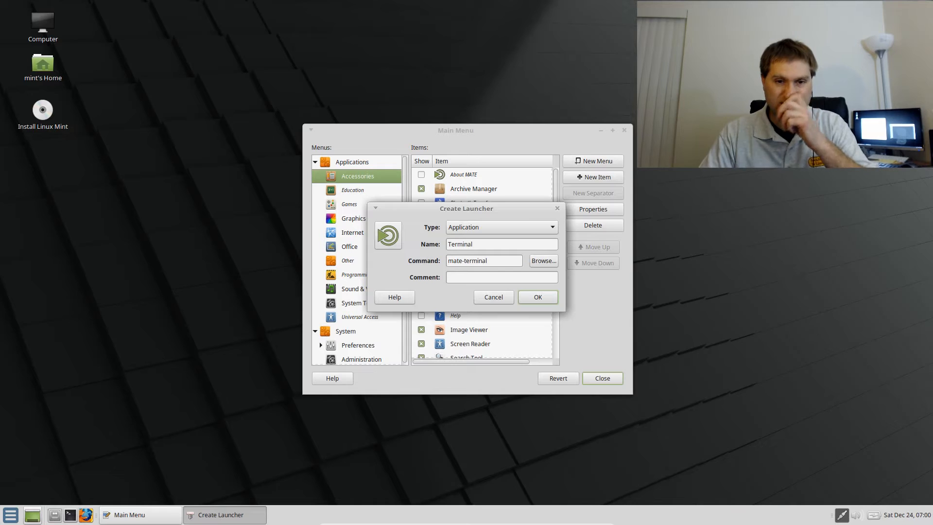
# Try mate.png from the hicolor 48x48 apps folder as the new launcher's icon.
pyautogui.click(389, 236)
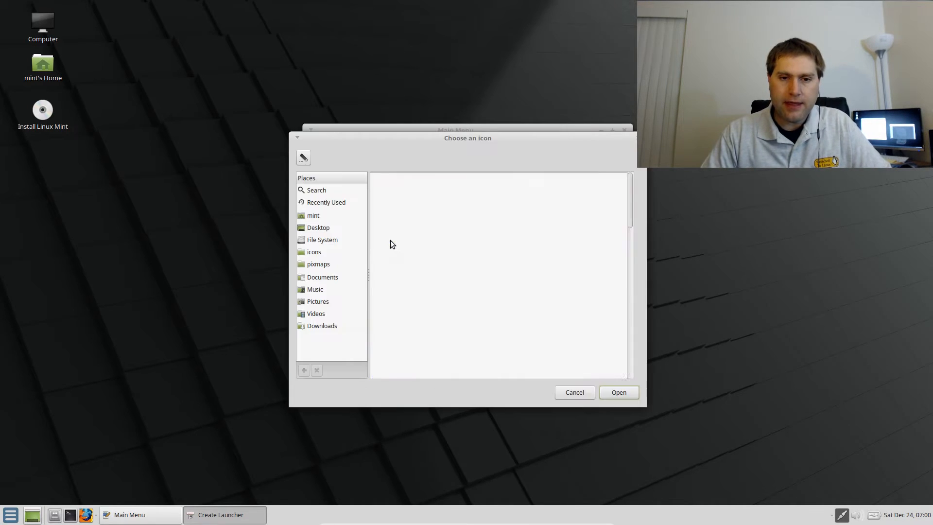
pyautogui.scroll(-5, 436, 229)
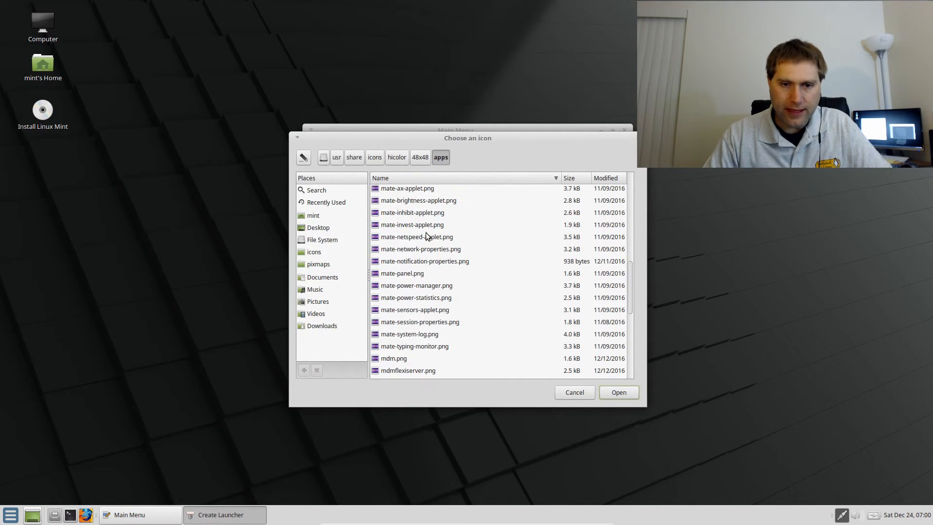
pyautogui.scroll(1, 440, 252)
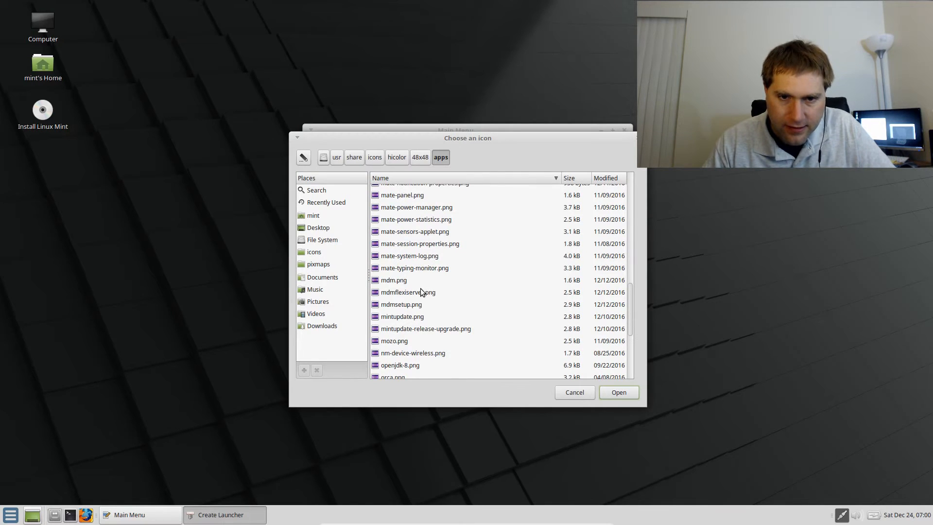
pyautogui.scroll(3, 428, 227)
pyautogui.scroll(2, 428, 227)
pyautogui.click(429, 229)
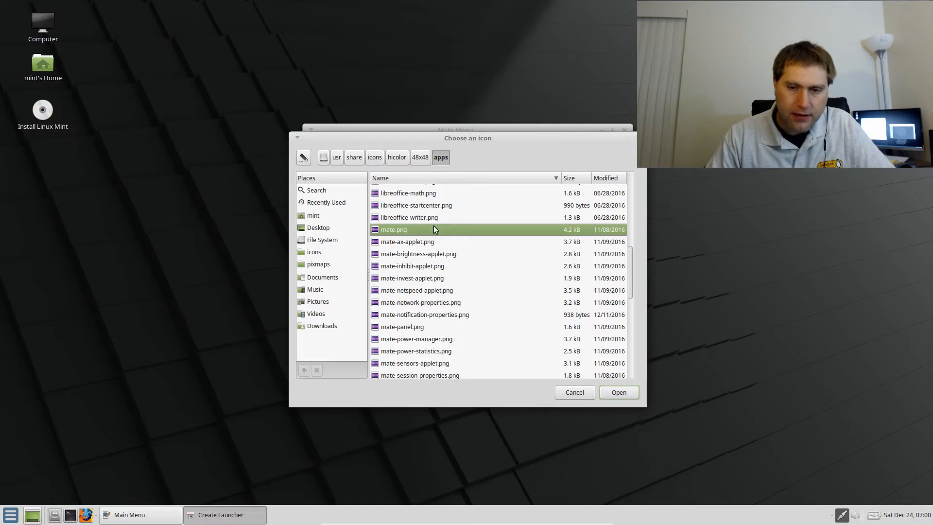
pyautogui.click(606, 387)
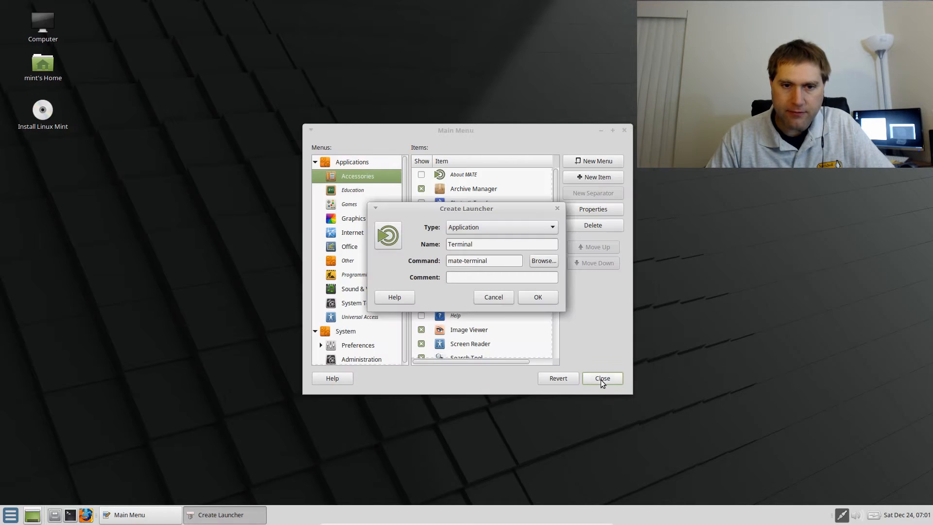
# Set the new launcher's icon to terminal.svg from the icons folder Mint-X/apps/96.
pyautogui.click(390, 236)
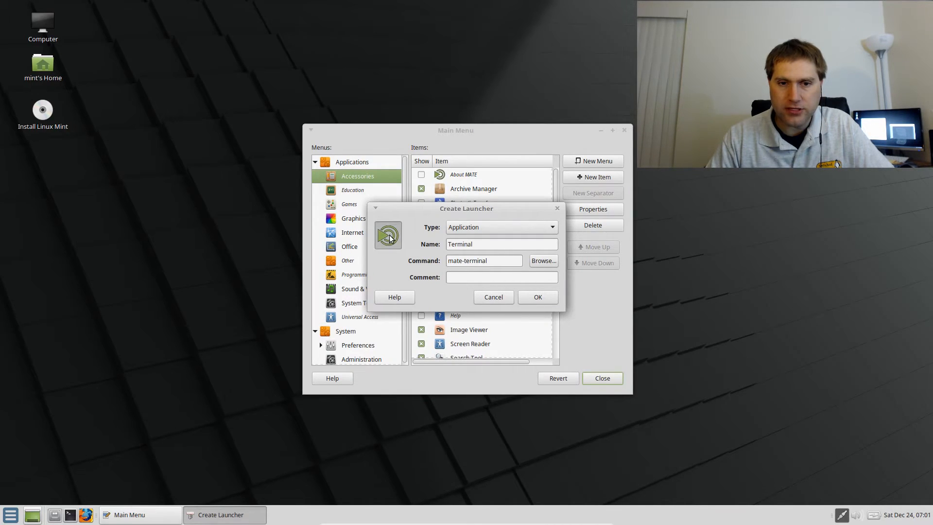
pyautogui.click(313, 253)
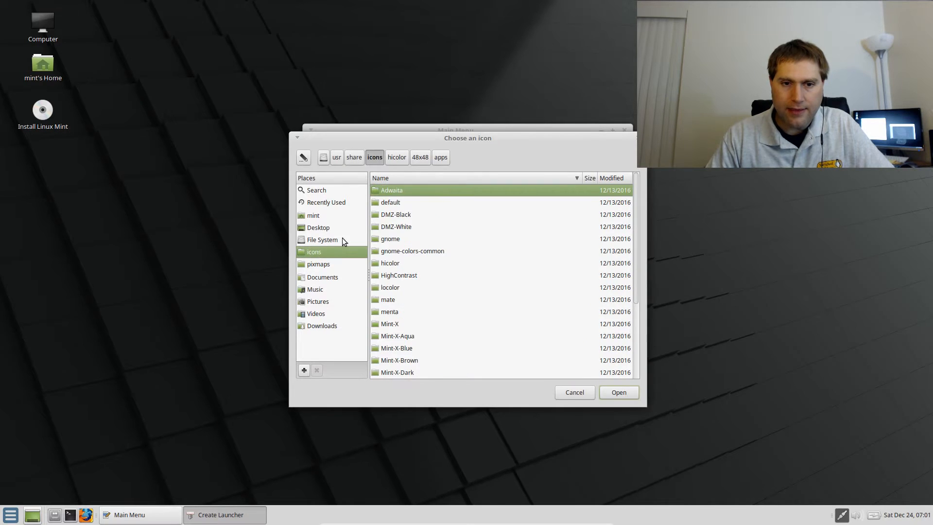
pyautogui.scroll(-3, 452, 253)
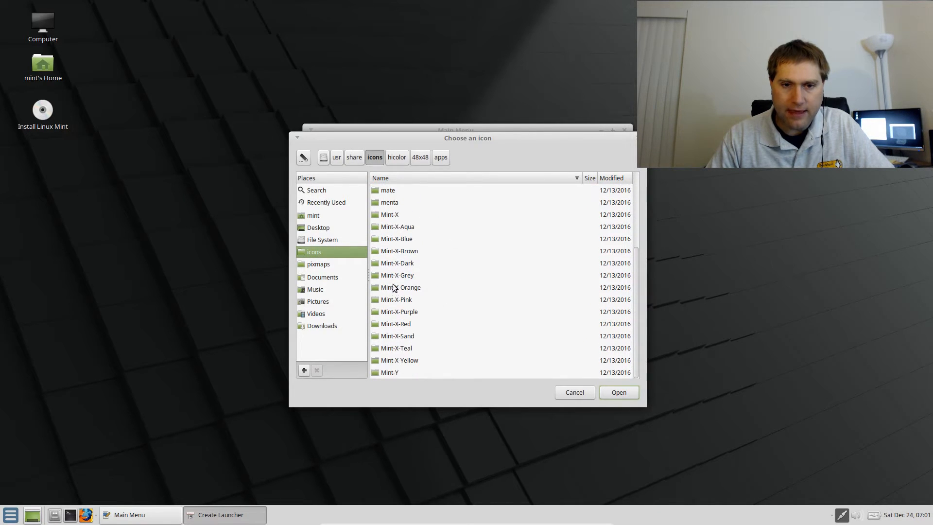
pyautogui.doubleClick(395, 214)
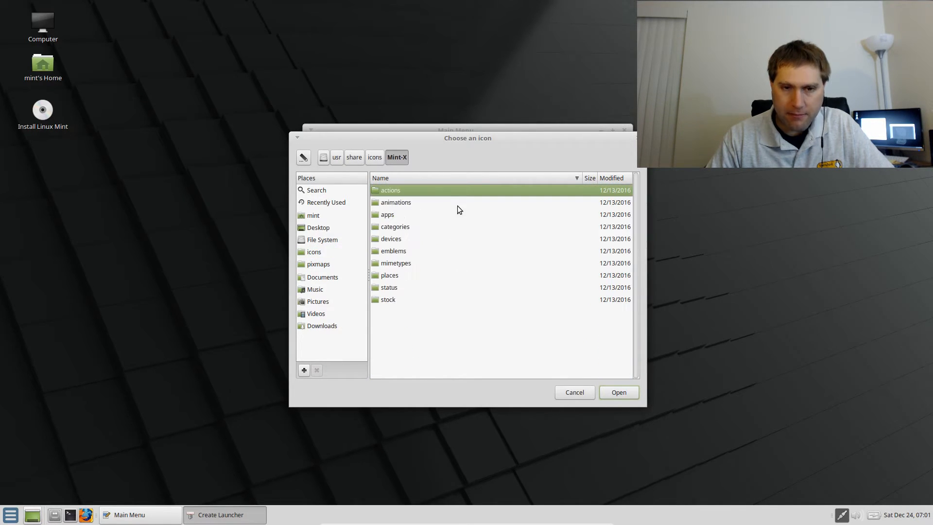
pyautogui.doubleClick(413, 215)
pyautogui.doubleClick(401, 251)
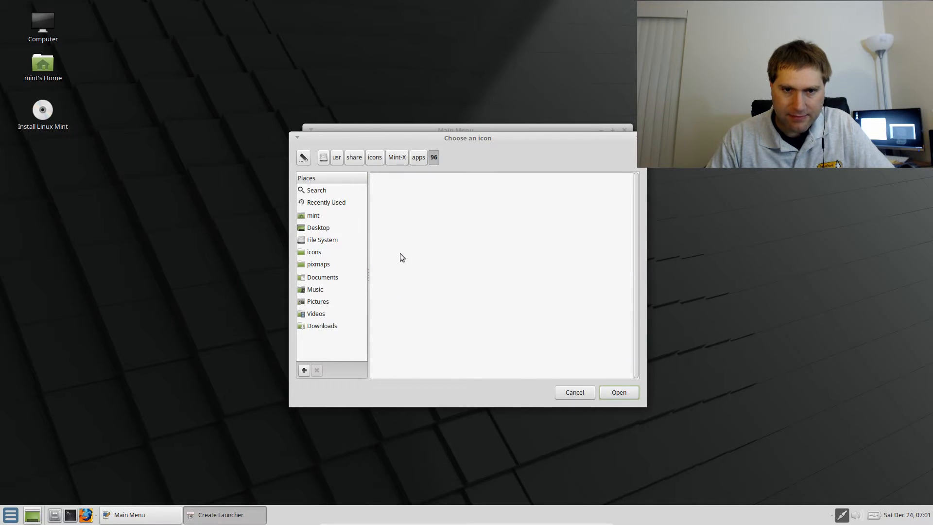
pyautogui.scroll(-20, 461, 275)
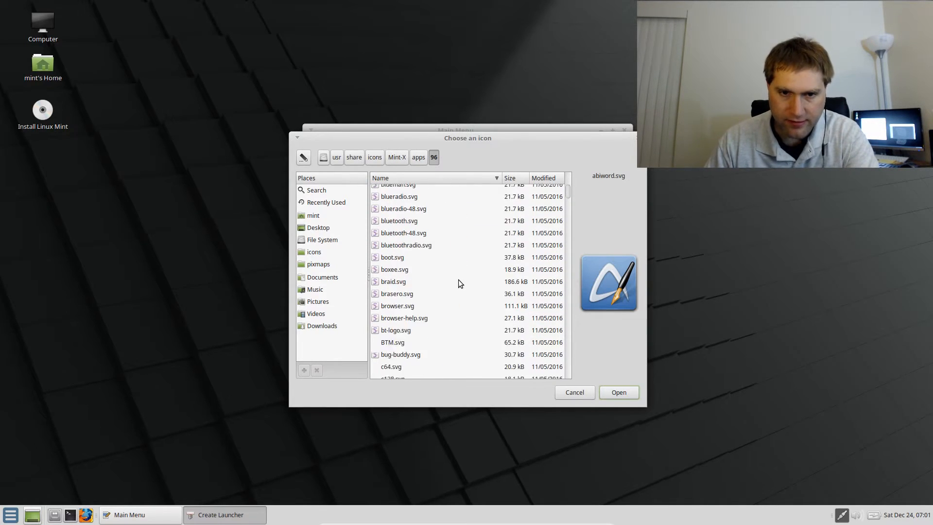
pyautogui.write('ter')
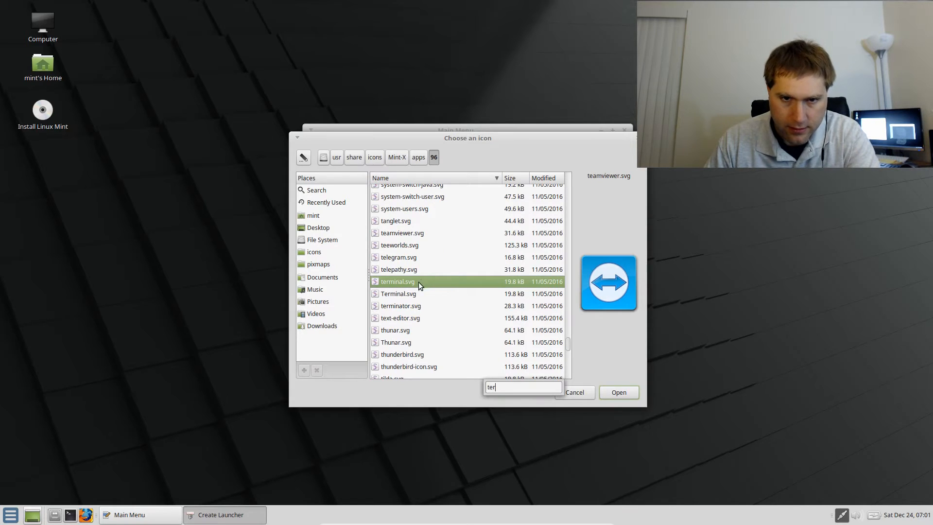
pyautogui.click(417, 281)
pyautogui.click(416, 272)
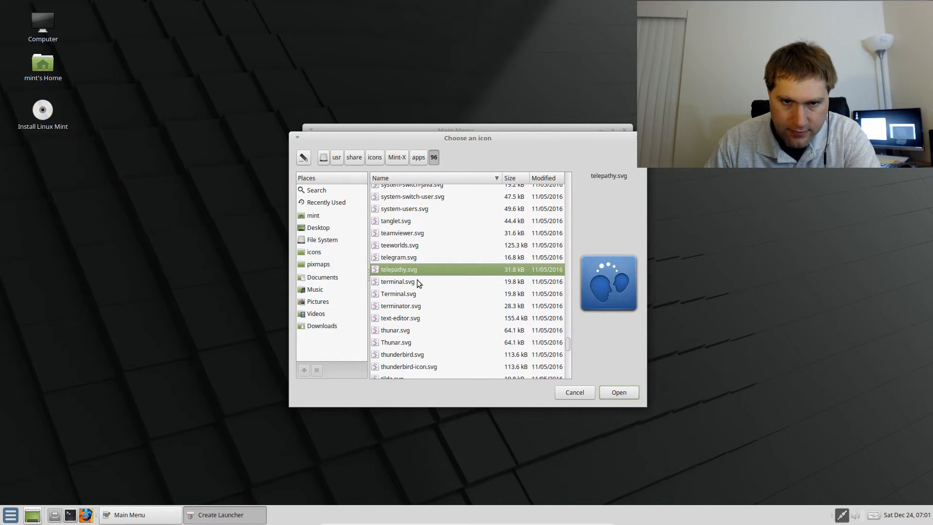
pyautogui.click(416, 281)
pyautogui.click(617, 391)
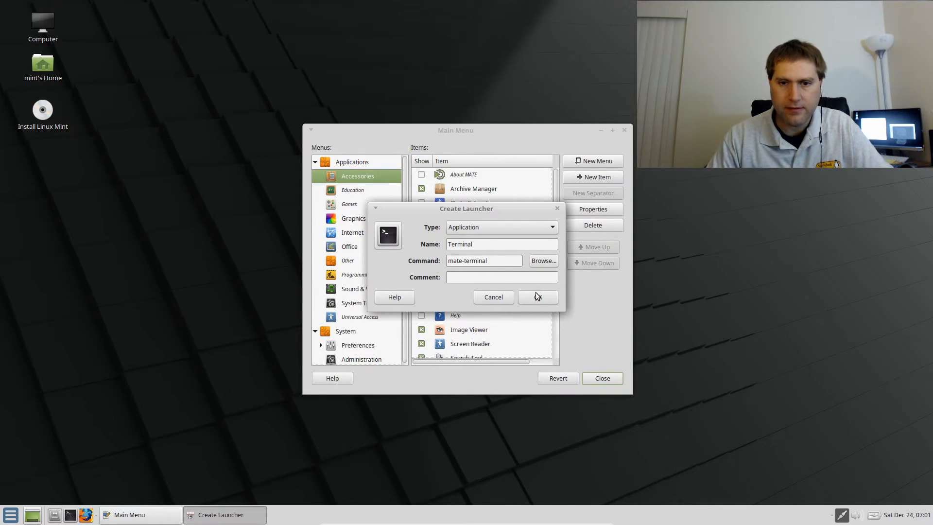
# Enter the comment "Geeky Terminal Stuff" and create the launcher.
pyautogui.click(521, 279)
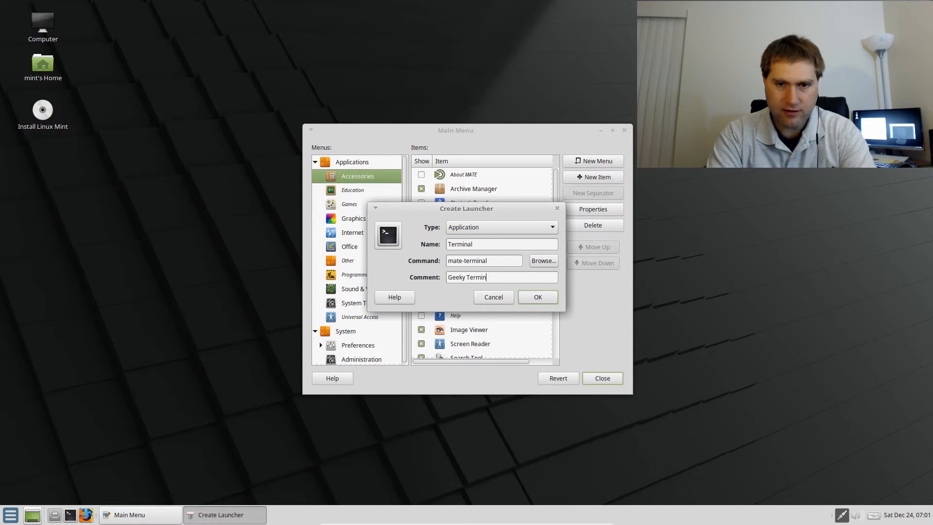
pyautogui.write('ff')
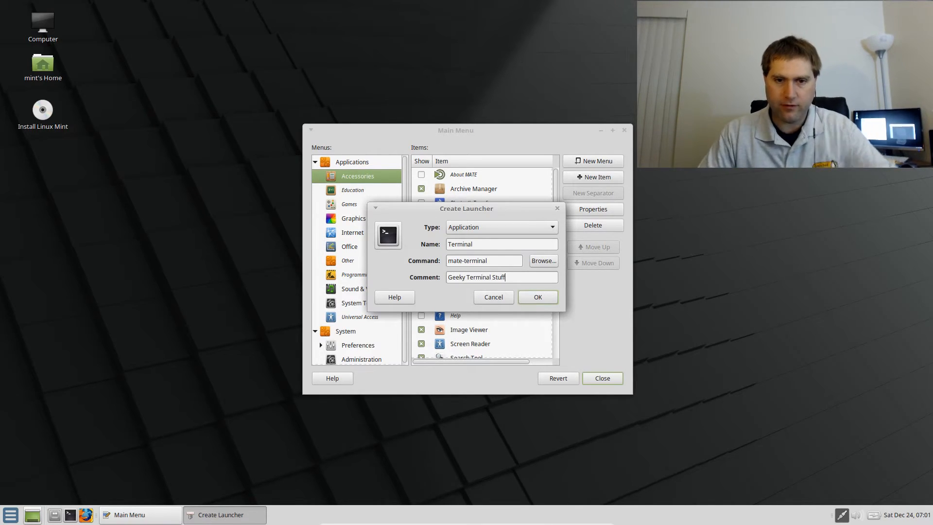
pyautogui.click(538, 298)
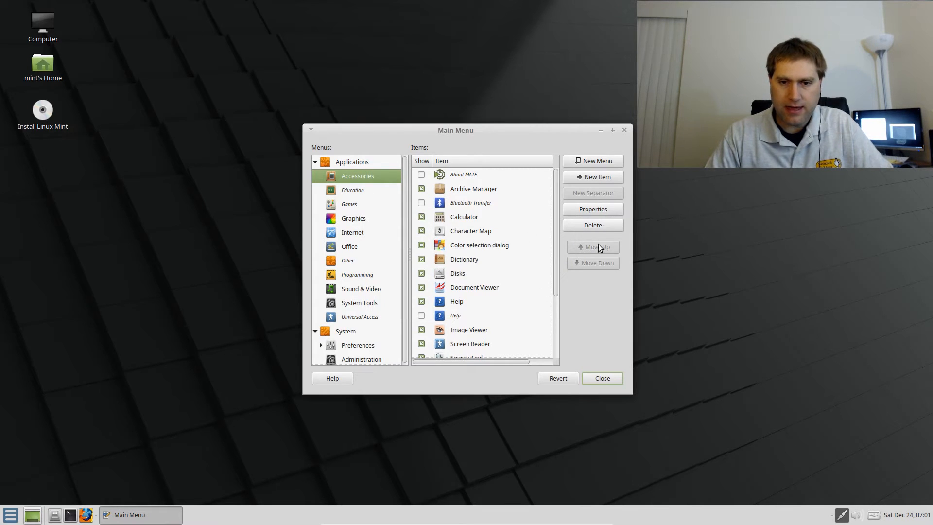
# Check the Accessories category in the main menu's applications list for the new Terminal launcher.
pyautogui.click(10, 515)
pyautogui.click(281, 315)
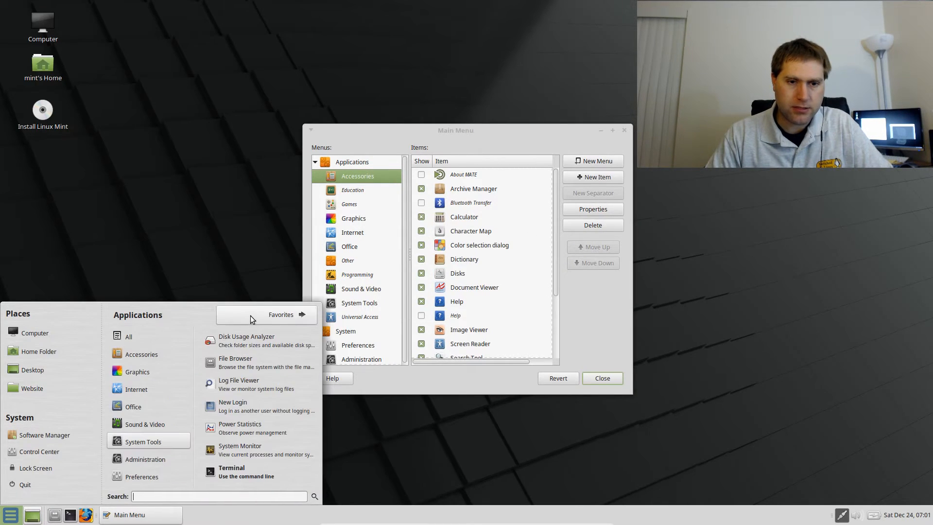
pyautogui.click(156, 356)
pyautogui.scroll(-5, 252, 389)
pyautogui.scroll(-3, 263, 396)
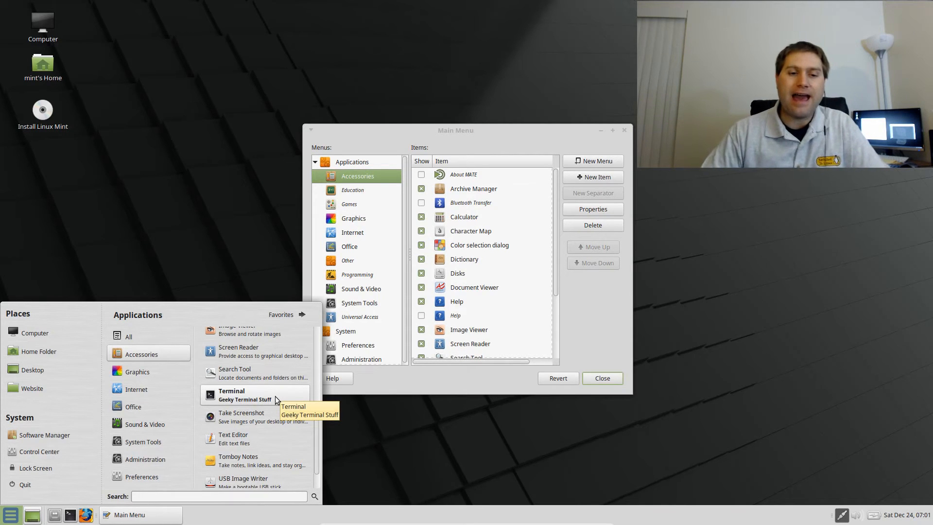
# Close the menu editor and open the Appearance preferences from the Control Center.
pyautogui.click(584, 303)
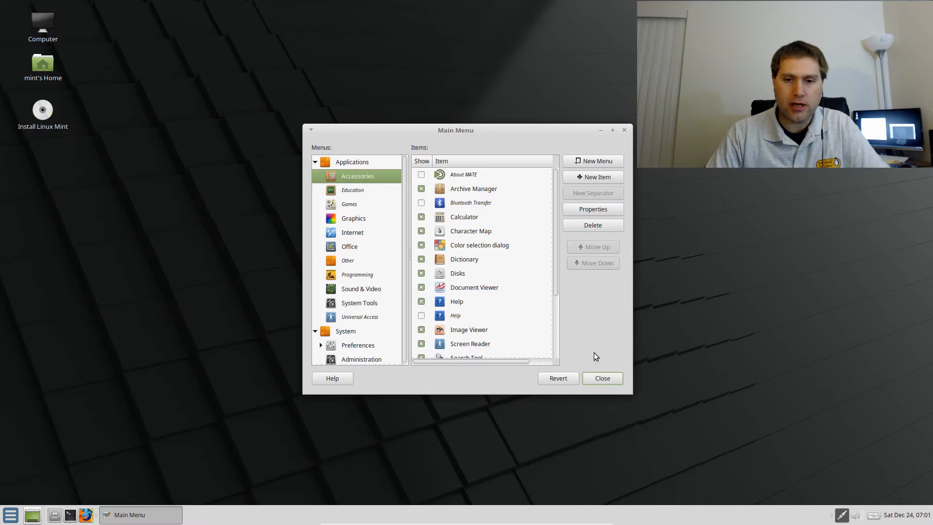
pyautogui.click(603, 380)
pyautogui.click(11, 515)
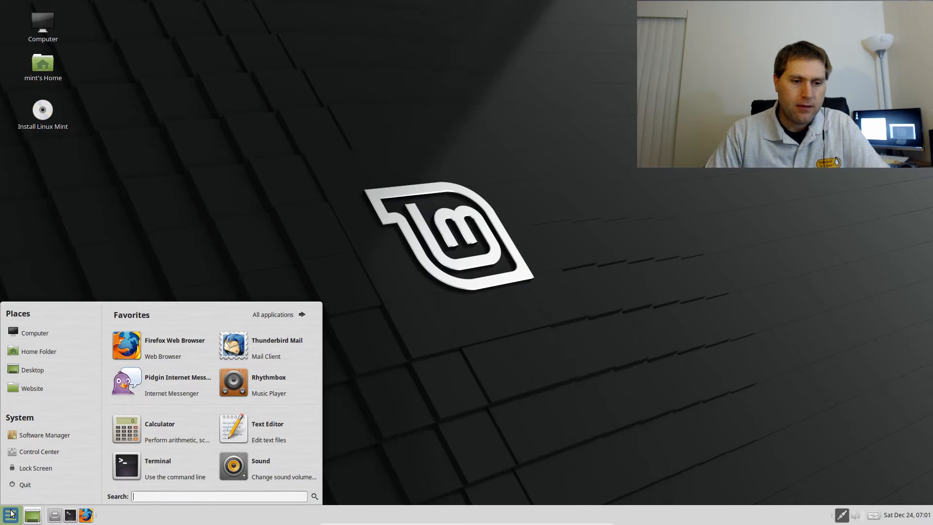
pyautogui.click(43, 451)
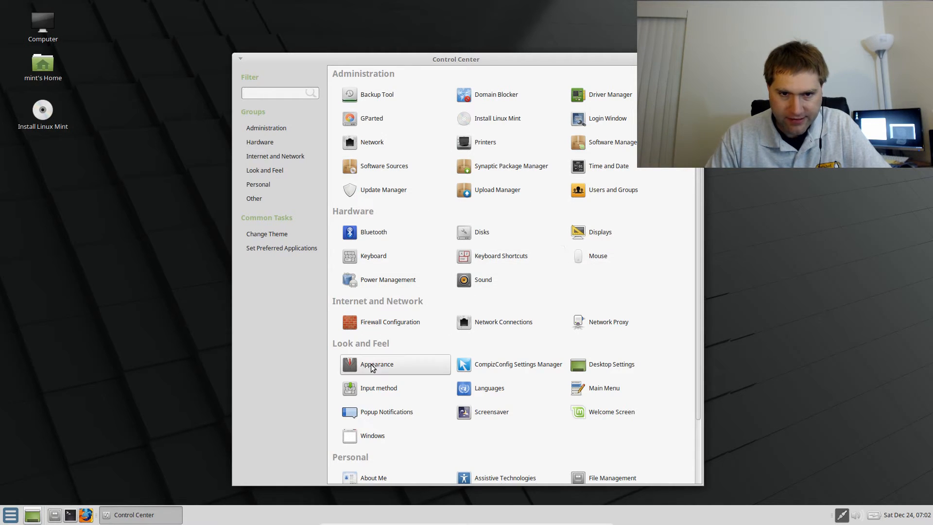
pyautogui.scroll(-3, 656, 334)
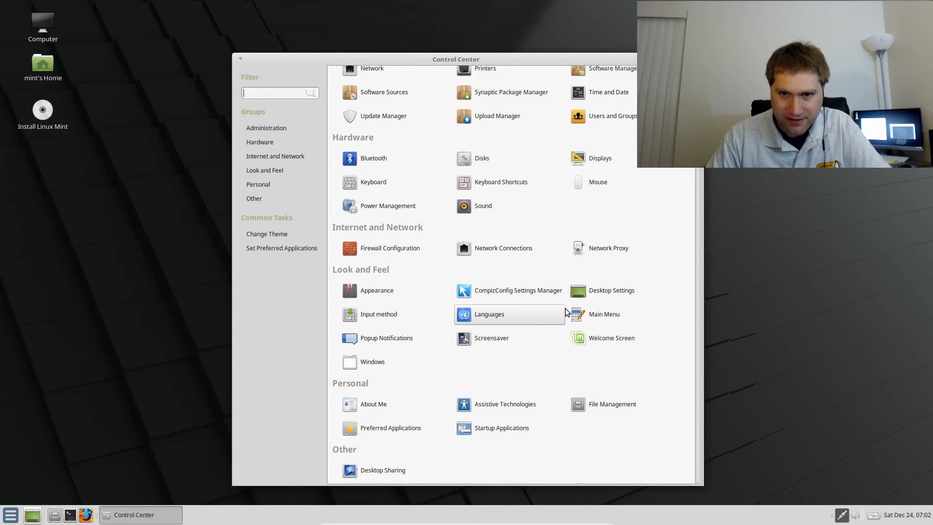
pyautogui.click(366, 289)
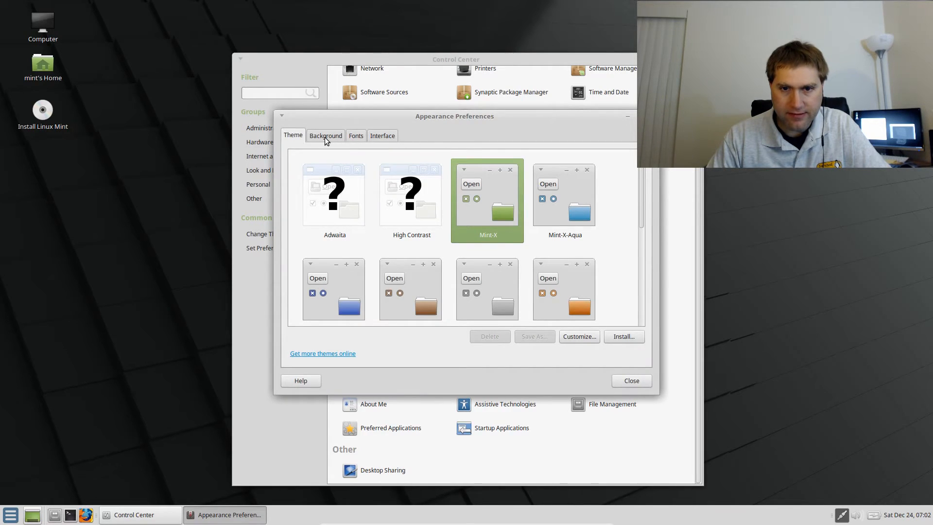
# Try the Mint-X-Brown and Mint-X-Orange desktop themes.
pyautogui.scroll(-5, 619, 222)
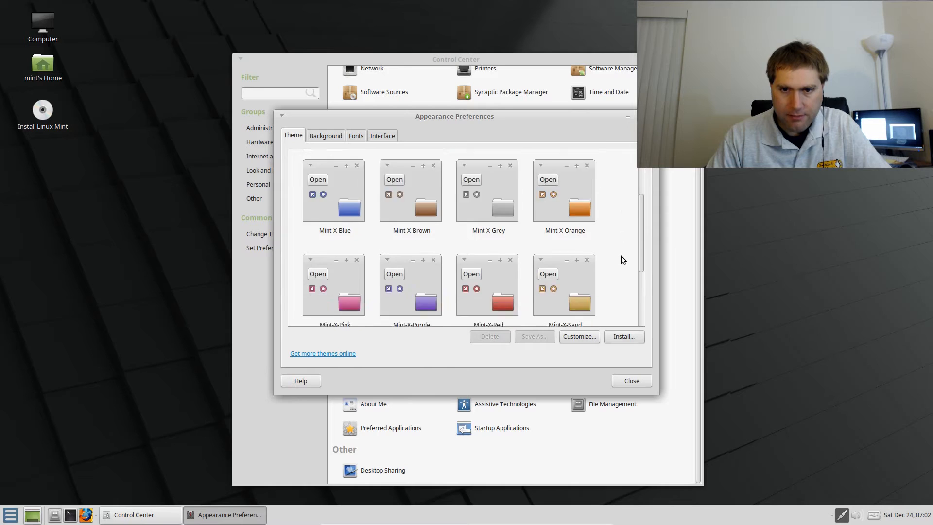
pyautogui.scroll(5, 621, 252)
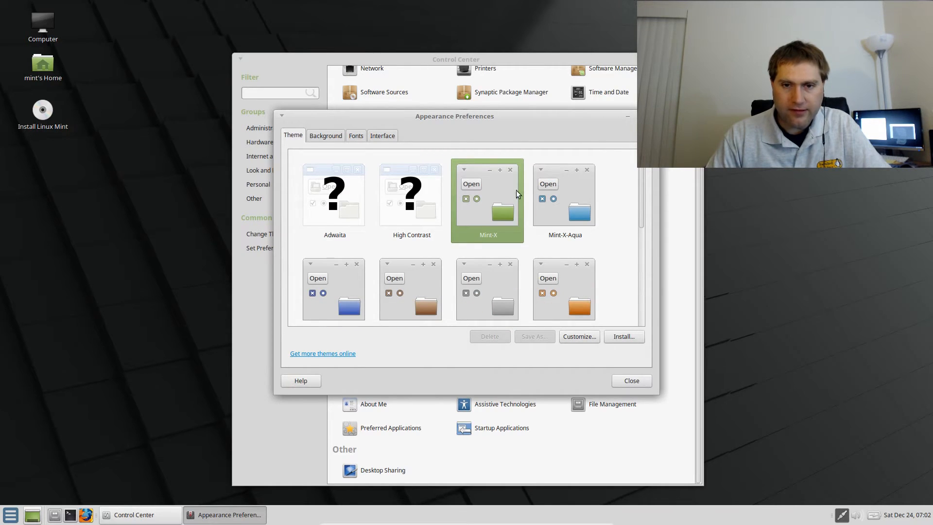
pyautogui.scroll(-2, 495, 216)
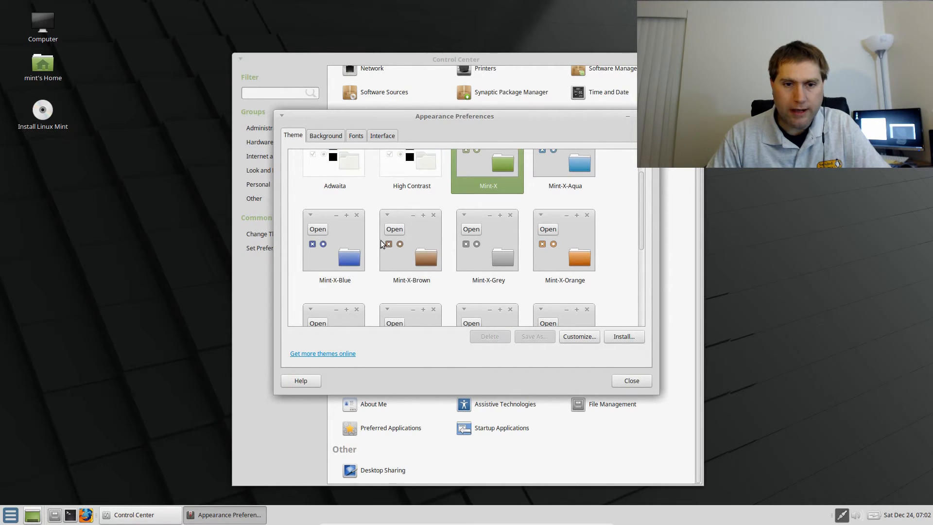
pyautogui.click(413, 247)
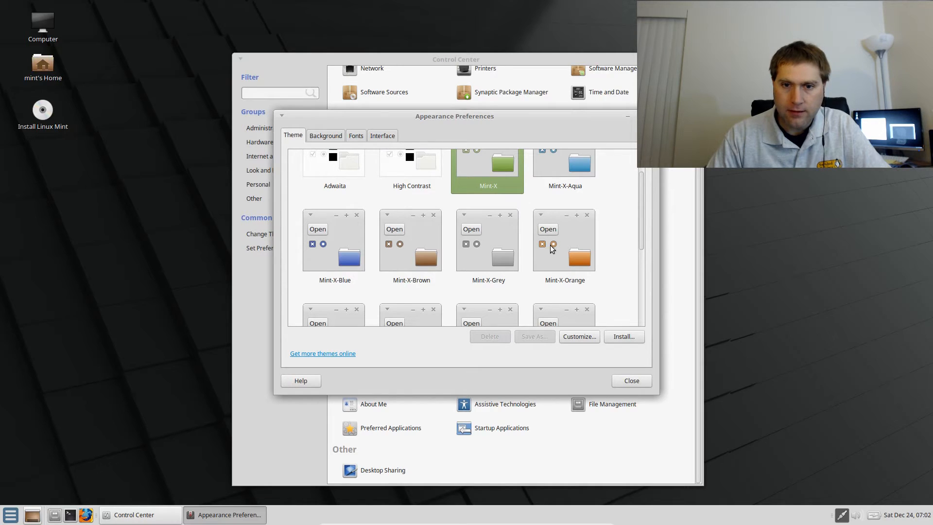
pyautogui.click(539, 233)
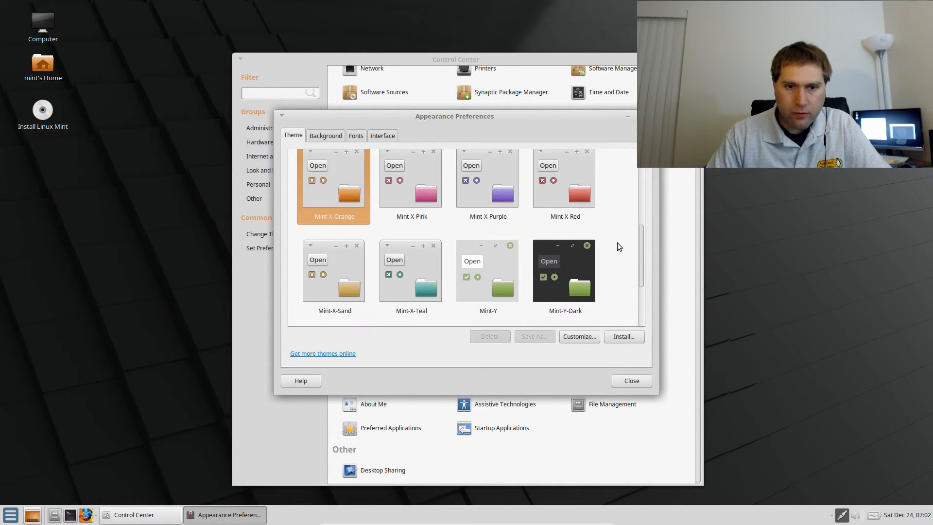
# Look through the available themes and switch the desktop back to Mint-X.
pyautogui.scroll(5, 618, 243)
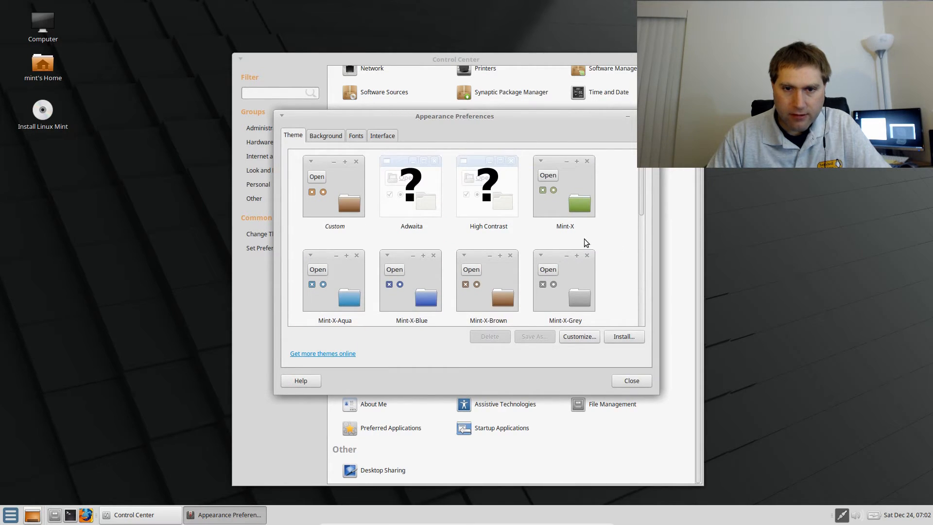
pyautogui.scroll(-4, 612, 246)
pyautogui.scroll(-4, 611, 243)
pyautogui.scroll(5, 611, 242)
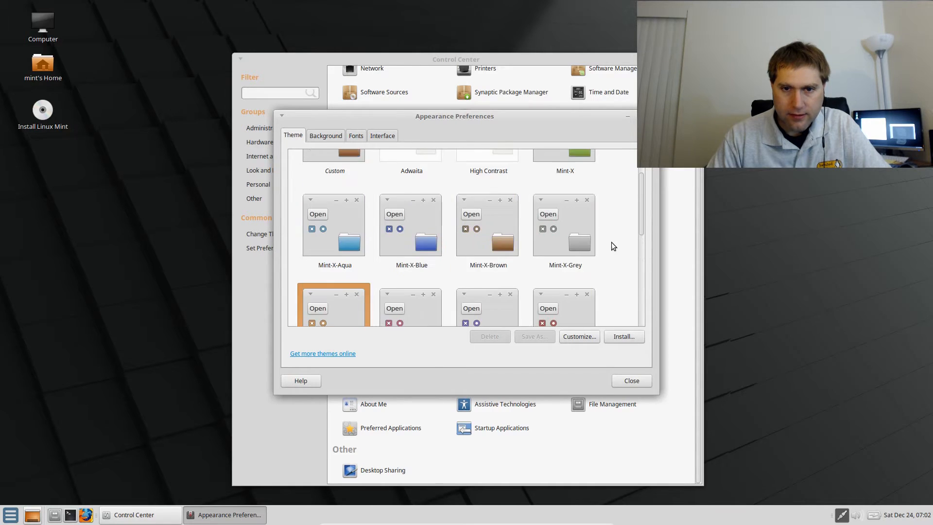
pyautogui.scroll(2, 611, 242)
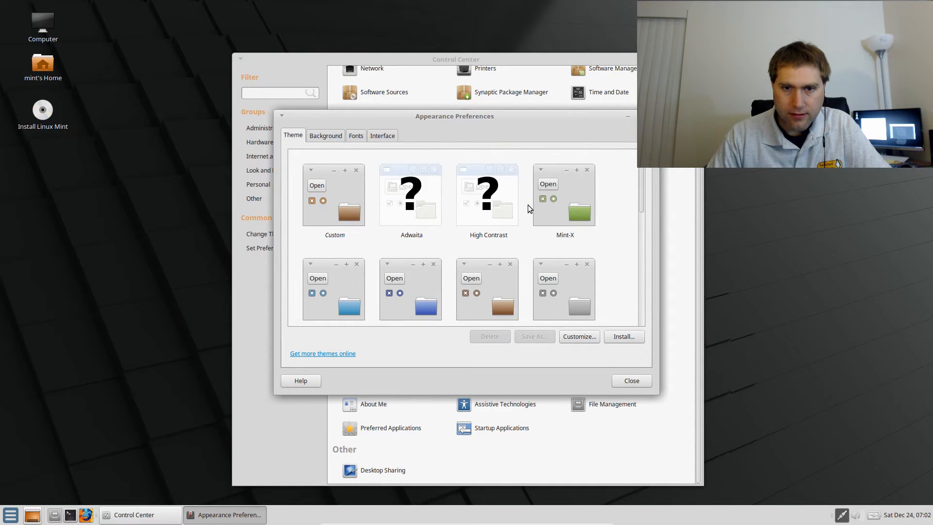
pyautogui.click(577, 192)
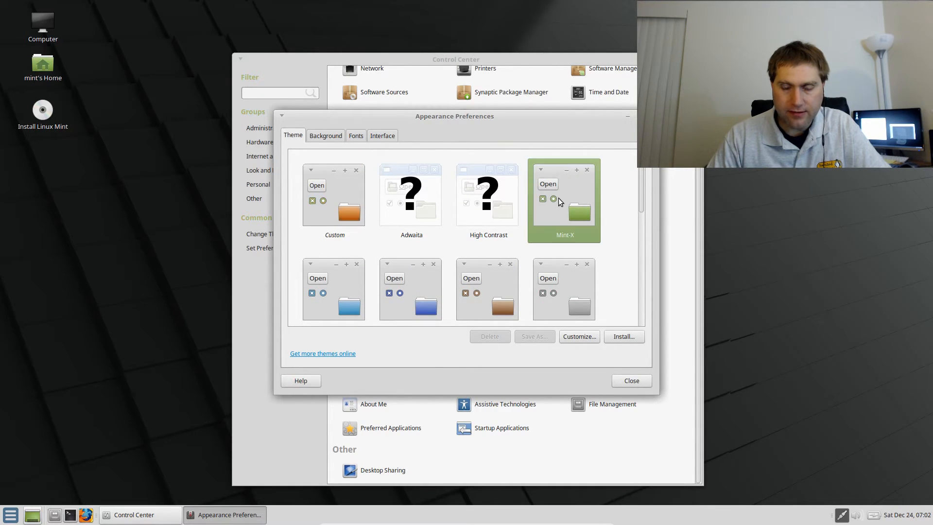
# Customize the theme's controls, trying Crux, Clearlooks, Industrial and Mint-X before settling on Mint-Y.
pyautogui.click(581, 337)
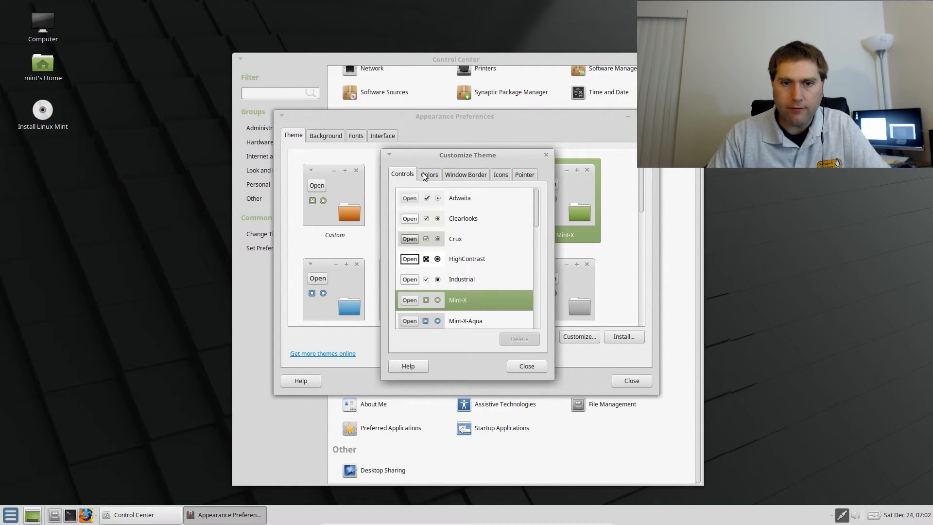
pyautogui.scroll(-2, 472, 305)
pyautogui.scroll(2, 474, 298)
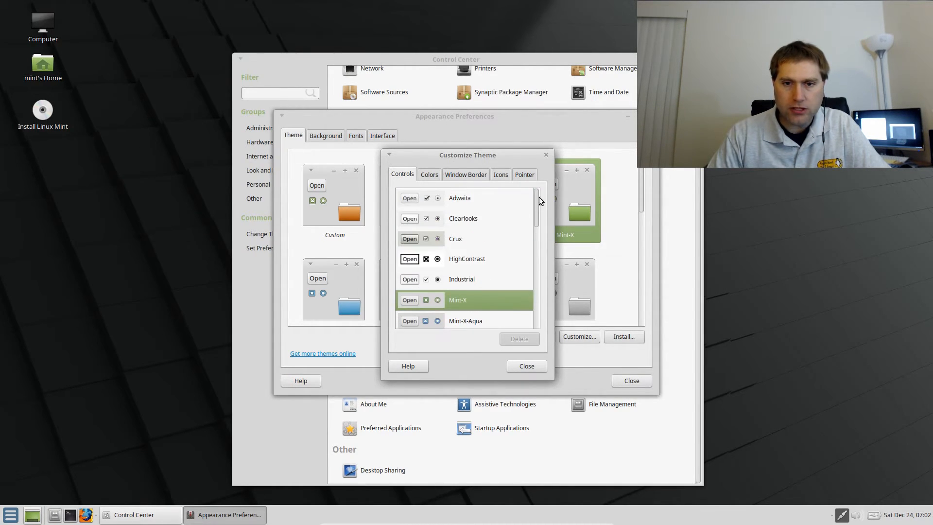
pyautogui.click(461, 232)
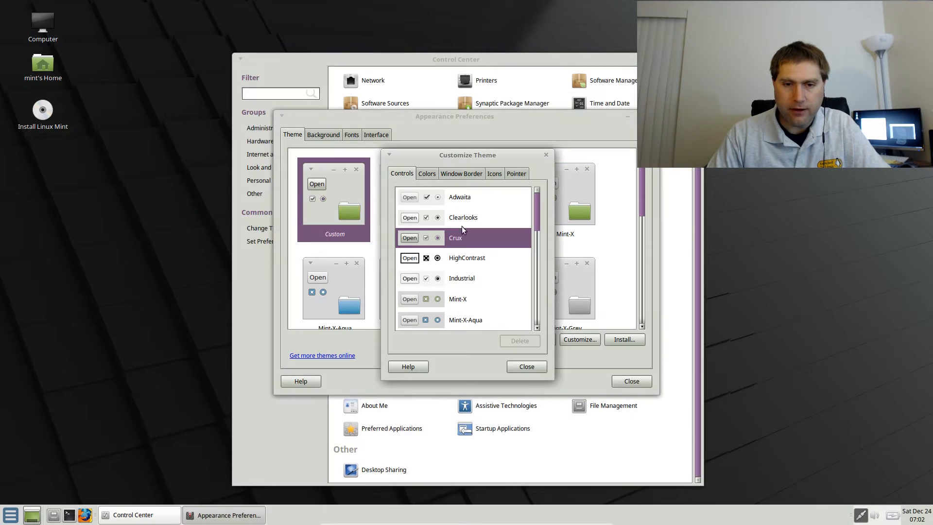
pyautogui.click(461, 222)
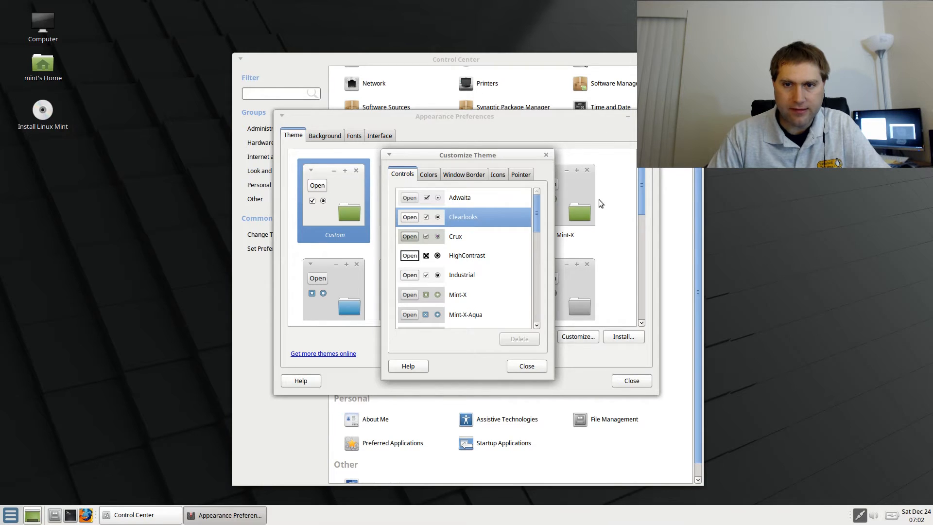
pyautogui.click(466, 275)
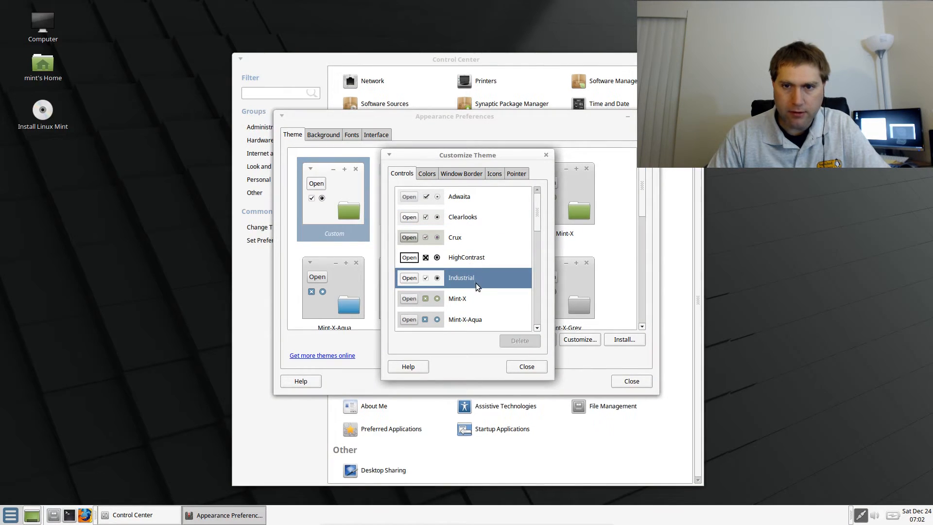
pyautogui.scroll(-3, 468, 292)
pyautogui.click(468, 192)
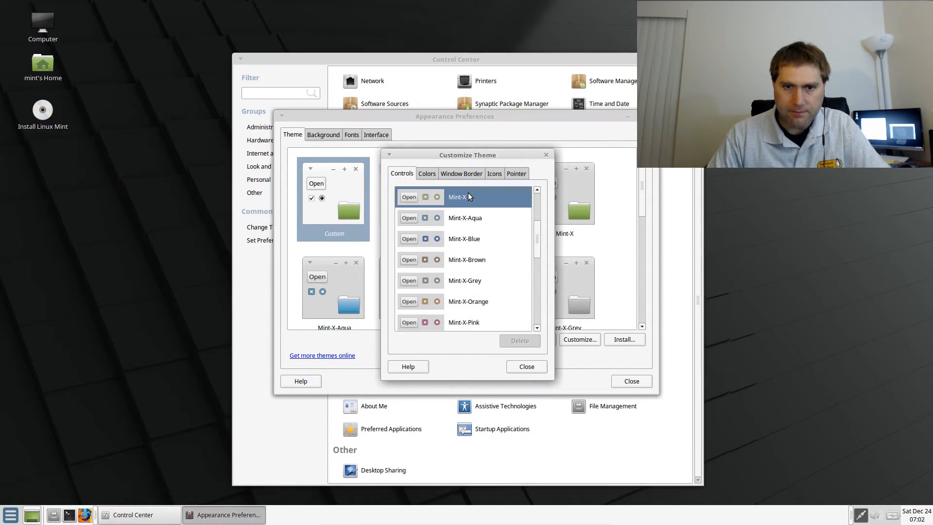
pyautogui.scroll(-5, 480, 256)
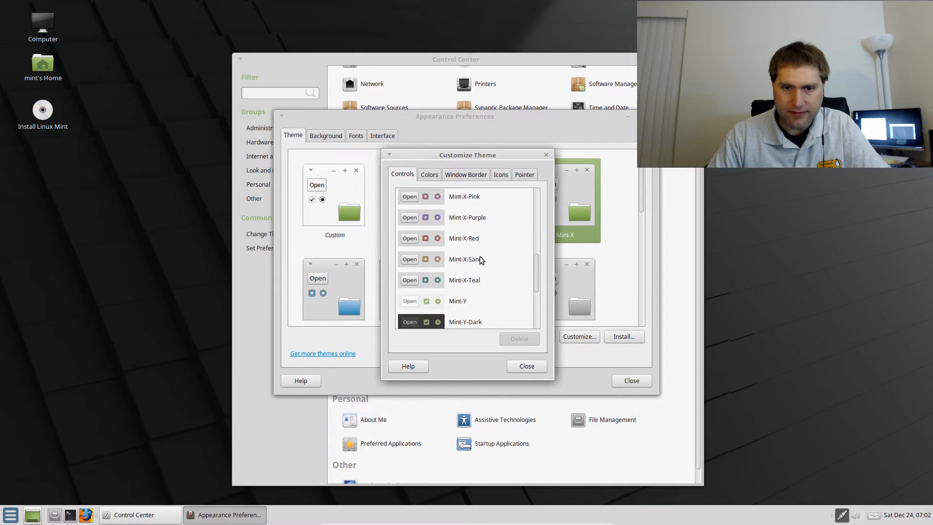
pyautogui.click(464, 196)
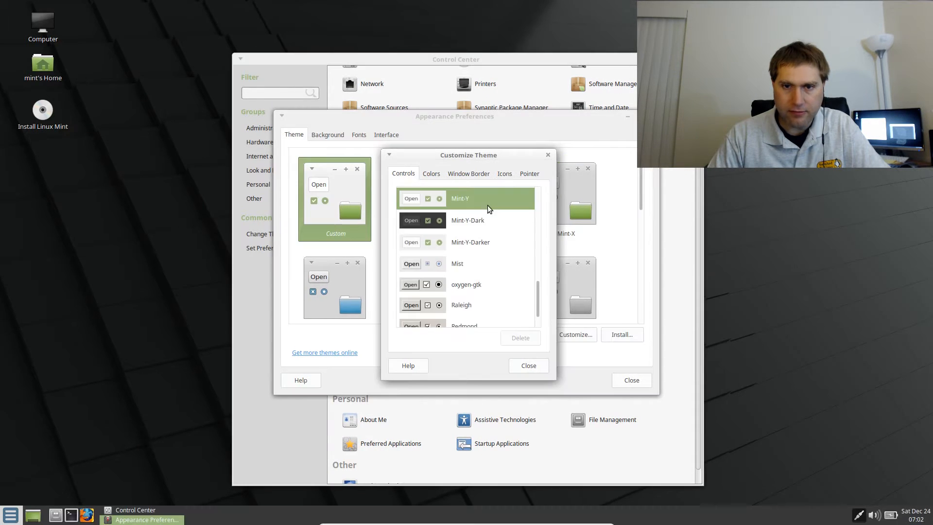
pyautogui.scroll(3, 486, 241)
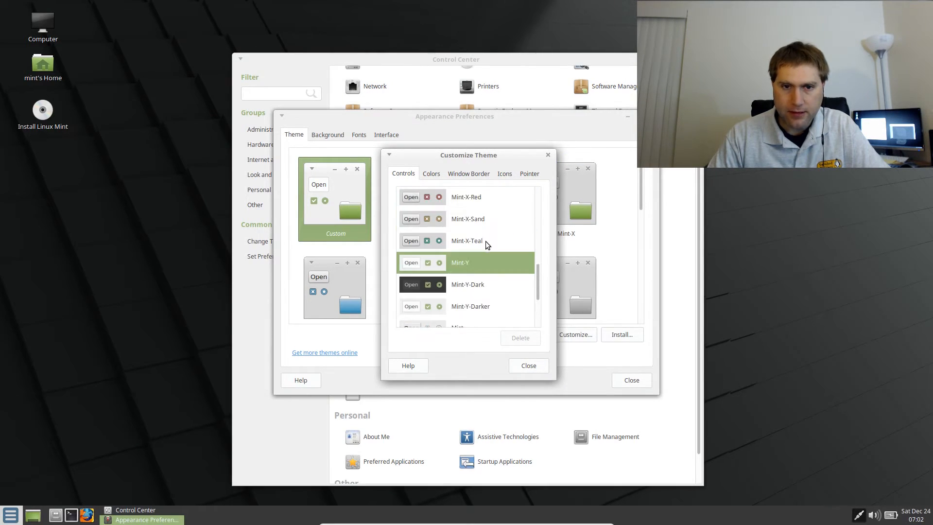
# Check the custom theme's color settings and try the Mint-Y and Simple window borders.
pyautogui.click(436, 175)
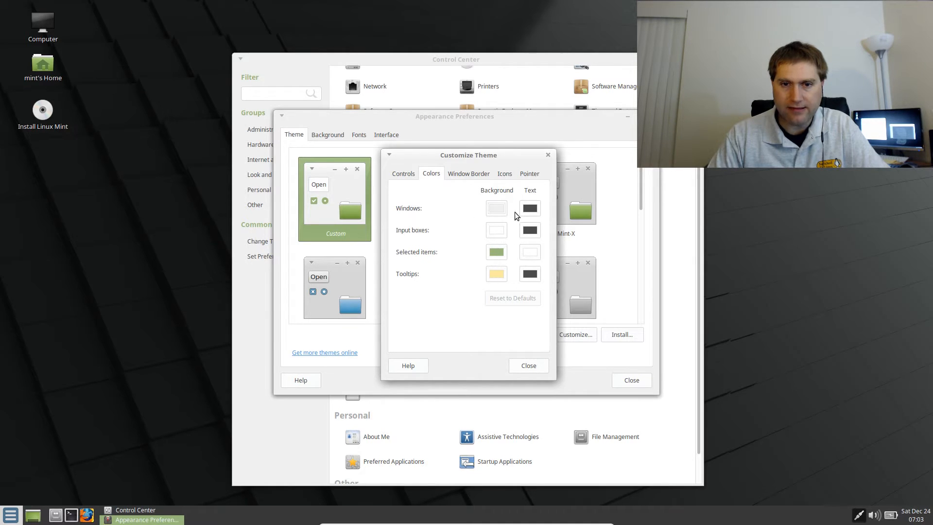
pyautogui.click(468, 173)
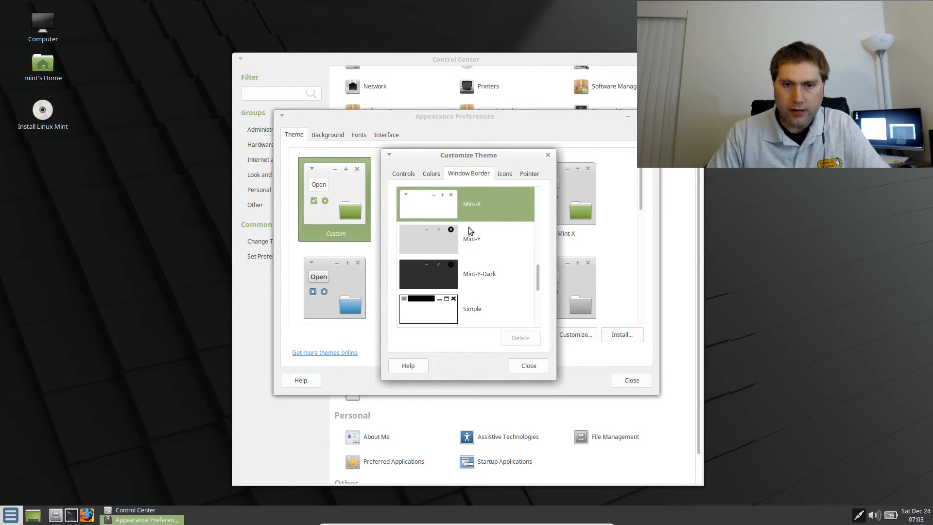
pyautogui.scroll(-2, 498, 239)
pyautogui.scroll(2, 495, 241)
pyautogui.click(495, 245)
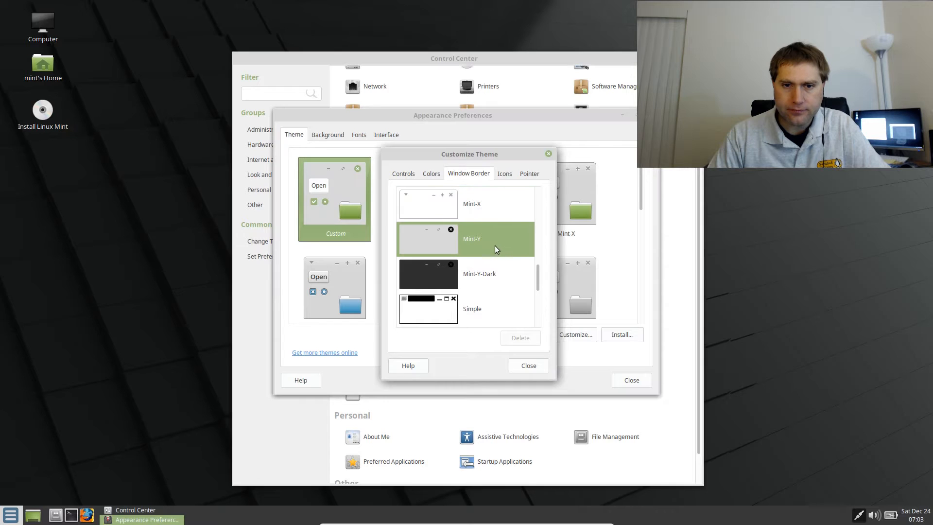
pyautogui.click(492, 304)
# Try the Spidey, WinMe and Splint-Left window borders for the custom theme.
pyautogui.scroll(-2, 492, 297)
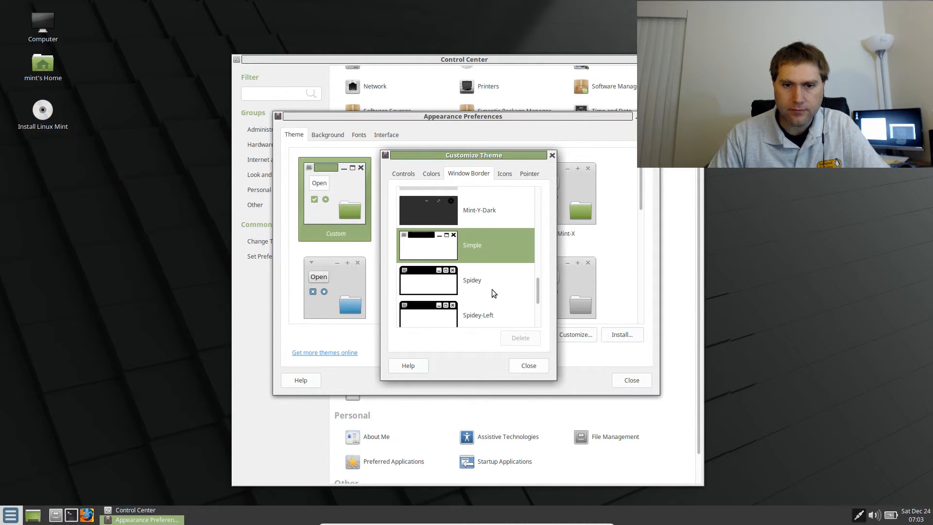
pyautogui.click(490, 292)
pyautogui.scroll(-2, 490, 296)
pyautogui.scroll(-1, 491, 299)
pyautogui.click(494, 308)
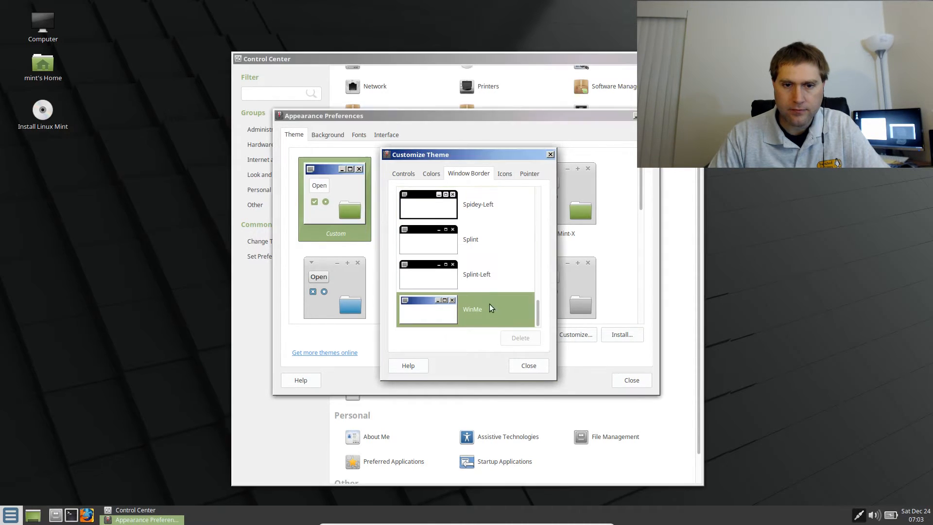
pyautogui.click(490, 273)
# Try the Mint-Y, Metabox, eOS and DustBlue window borders in turn.
pyautogui.scroll(4, 489, 249)
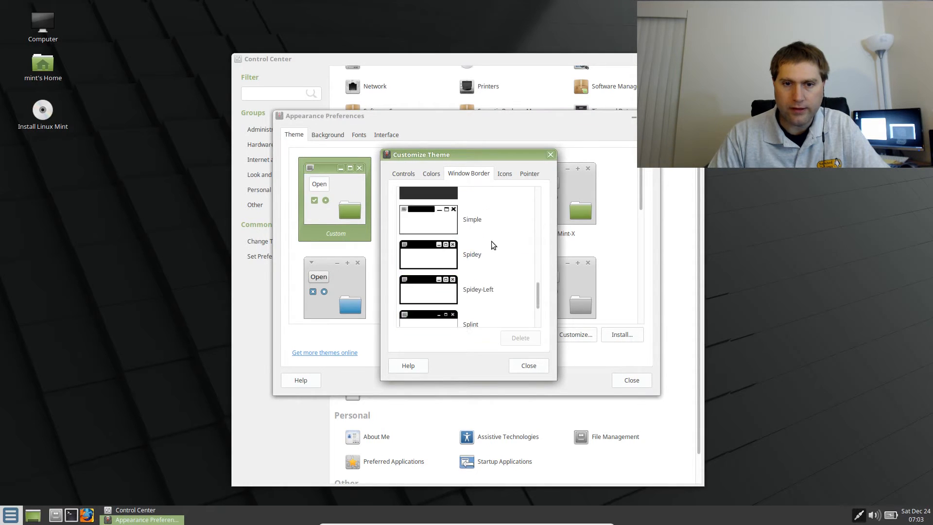
pyautogui.click(490, 240)
pyautogui.click(486, 287)
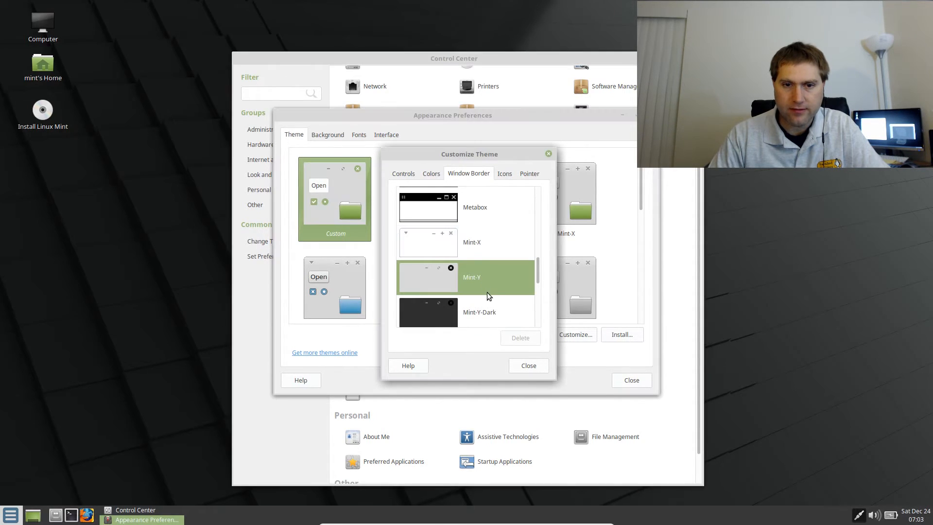
pyautogui.click(480, 209)
pyautogui.scroll(3, 483, 225)
pyautogui.click(484, 259)
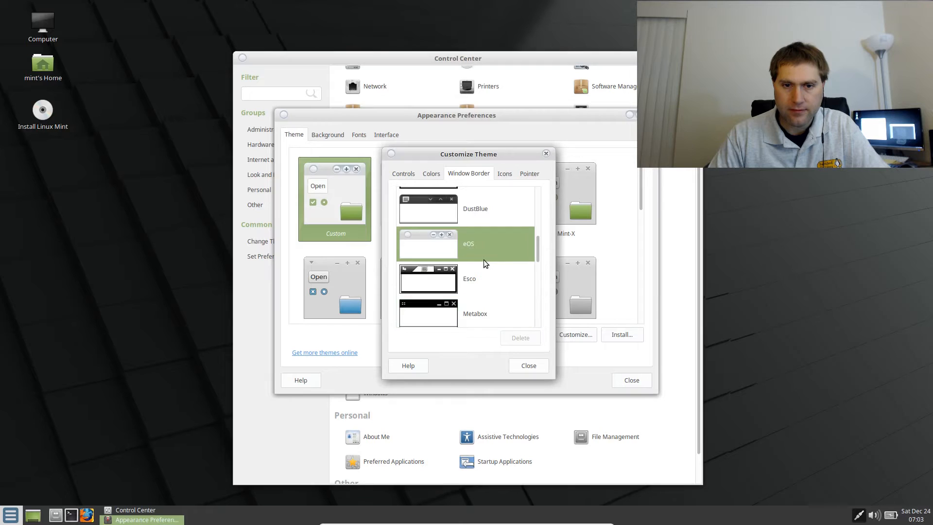
pyautogui.click(484, 217)
# Try the Dopple and Atlanta window borders on the custom theme.
pyautogui.scroll(4, 483, 217)
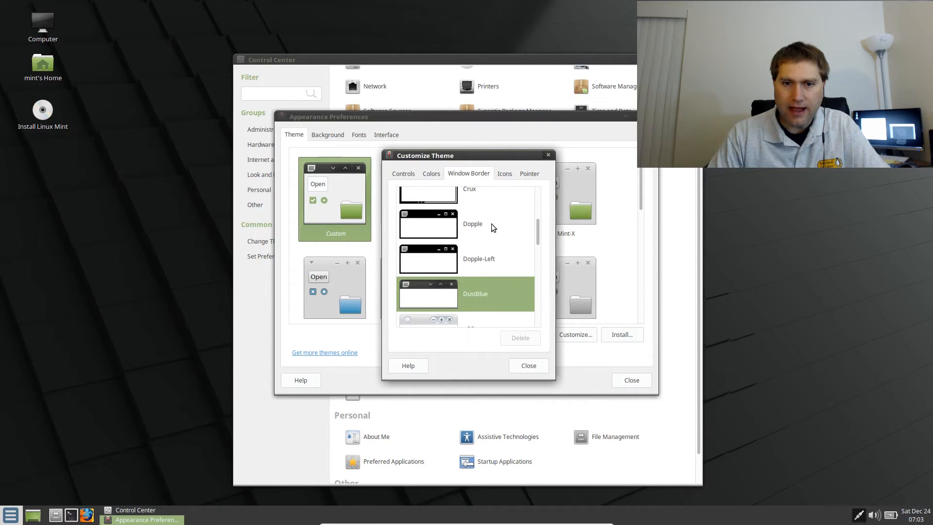
pyautogui.click(483, 226)
pyautogui.scroll(5, 484, 229)
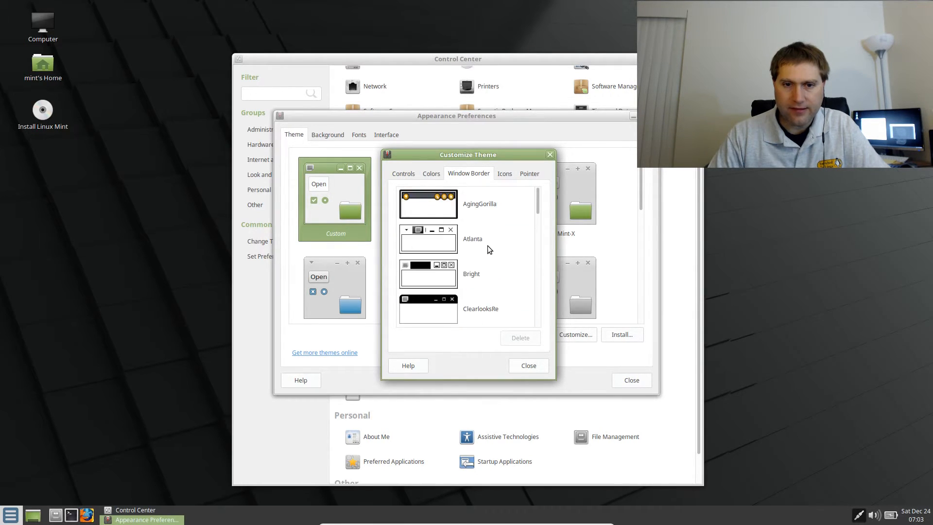
pyautogui.click(484, 238)
# Set the custom theme's window border to eOS.
pyautogui.scroll(-3, 494, 243)
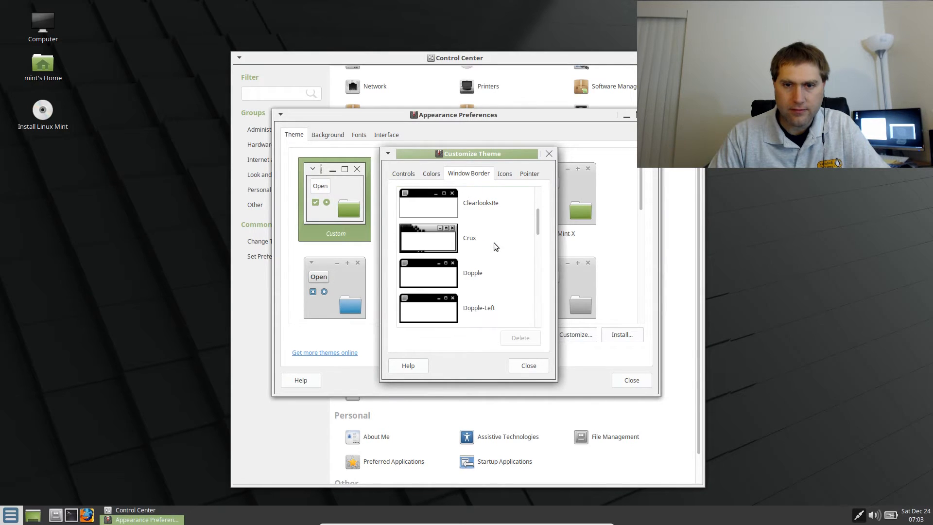
pyautogui.scroll(-4, 495, 244)
pyautogui.click(489, 240)
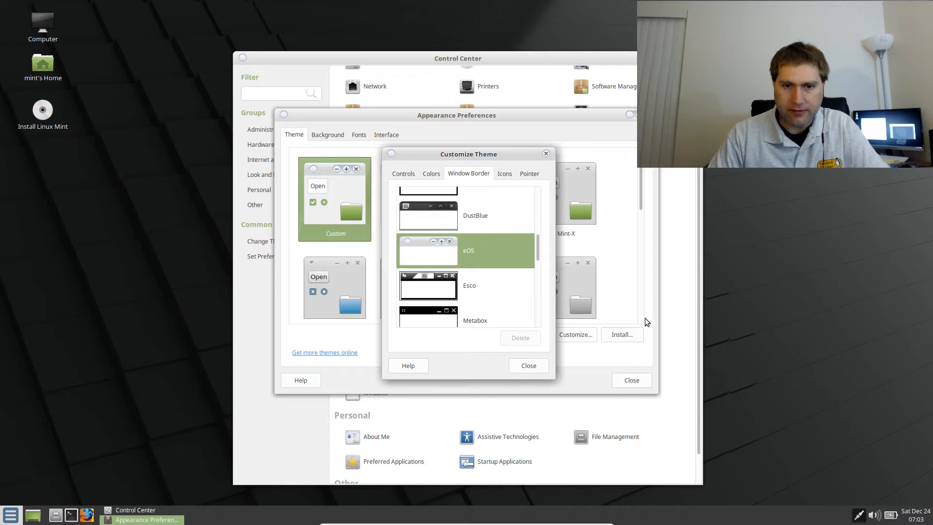
# Try the Mint-X-Aqua, Mint-X-Blue and Mint-X-Brown icon sets for the custom theme.
pyautogui.click(501, 172)
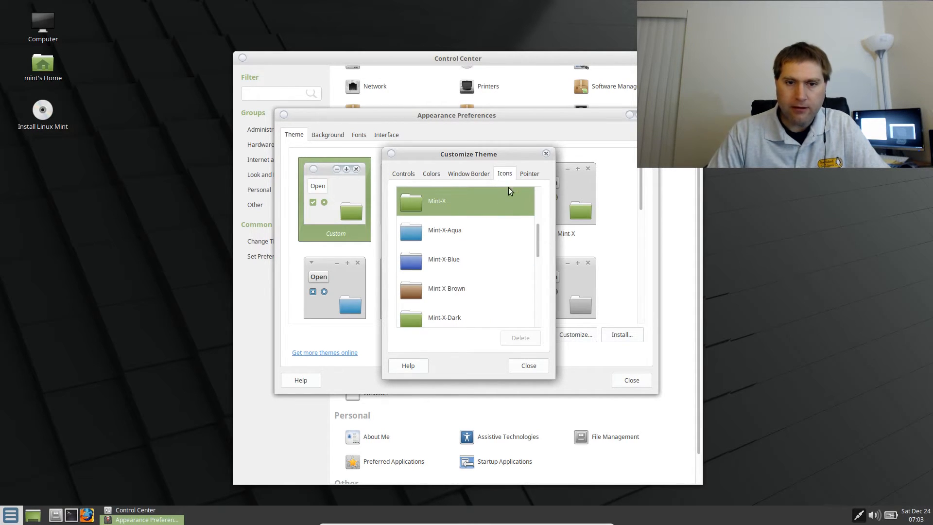
pyautogui.click(435, 232)
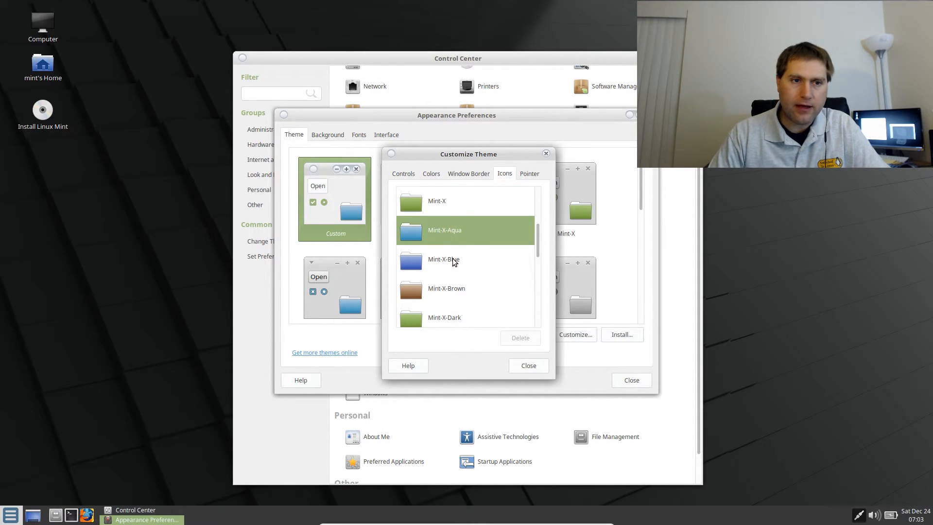
pyautogui.click(444, 271)
pyautogui.click(444, 290)
# Try the MATE icon set, then set the custom theme's icons to Menta.
pyautogui.scroll(-9, 451, 289)
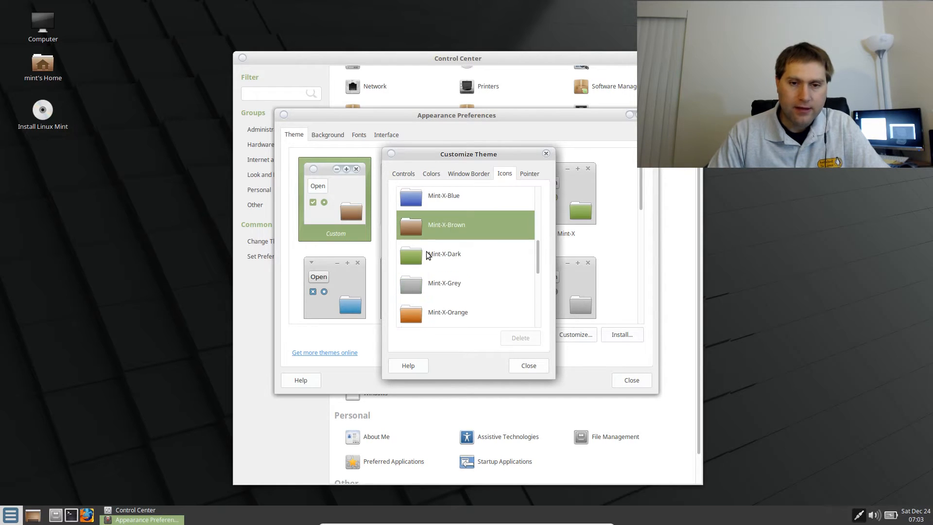
pyautogui.scroll(10, 501, 279)
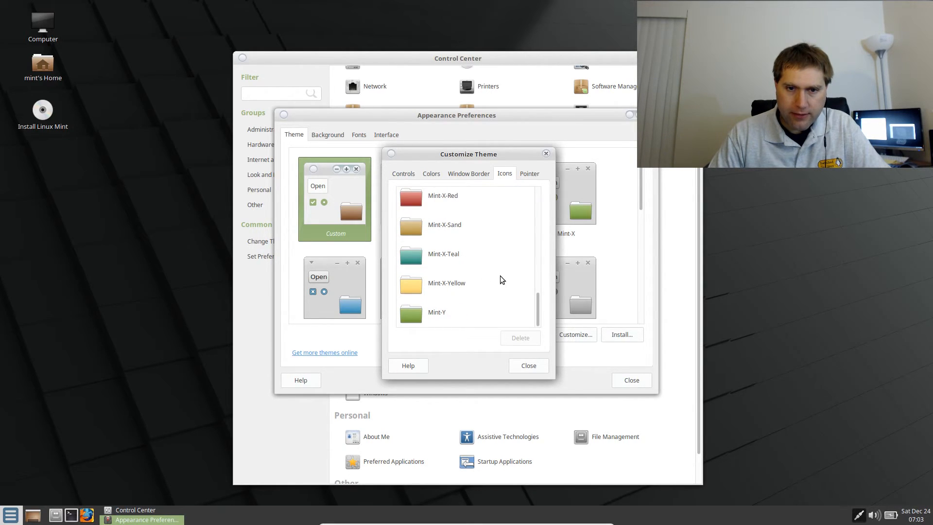
pyautogui.scroll(2, 476, 287)
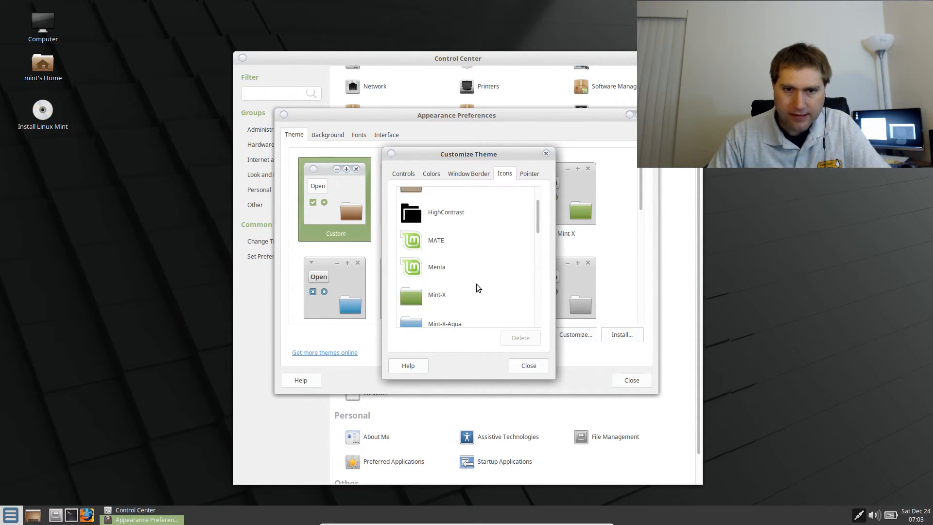
pyautogui.click(432, 242)
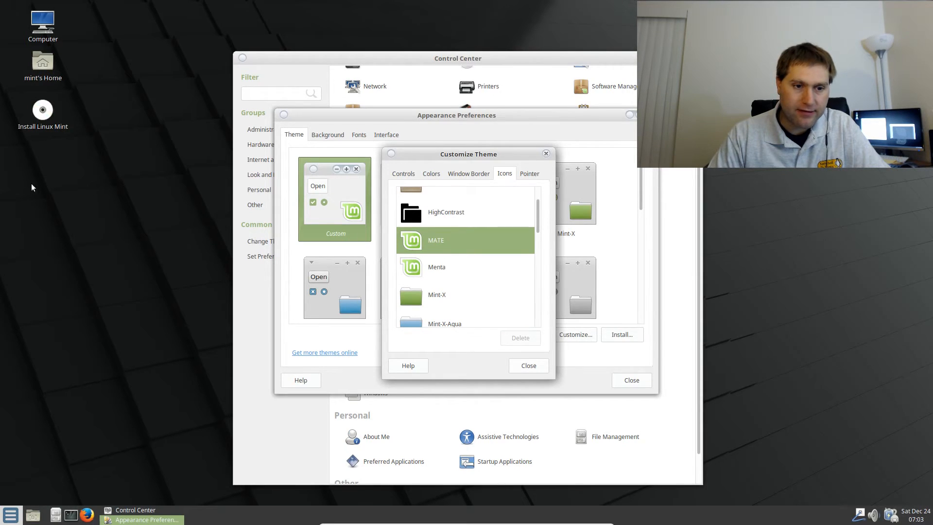
pyautogui.click(425, 262)
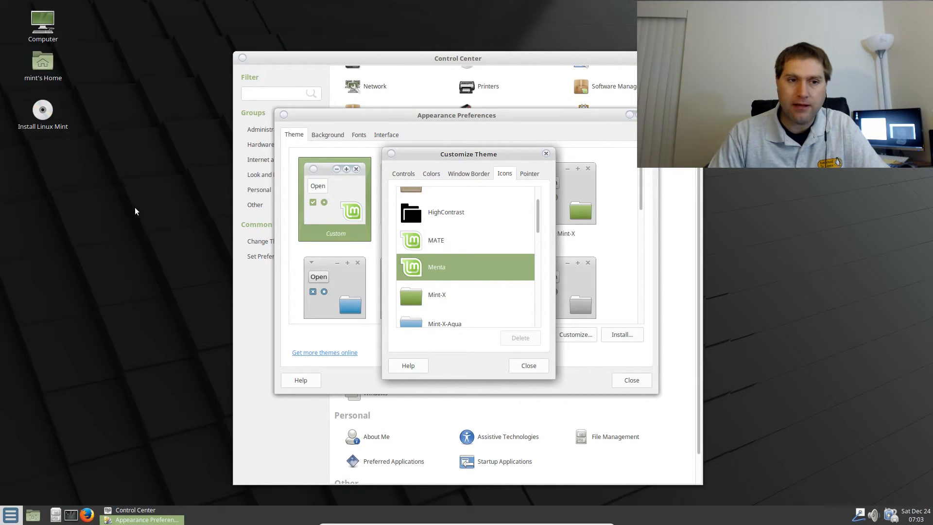
# Review the new icons in the main menu's favorites and its Internet applications.
pyautogui.click(11, 514)
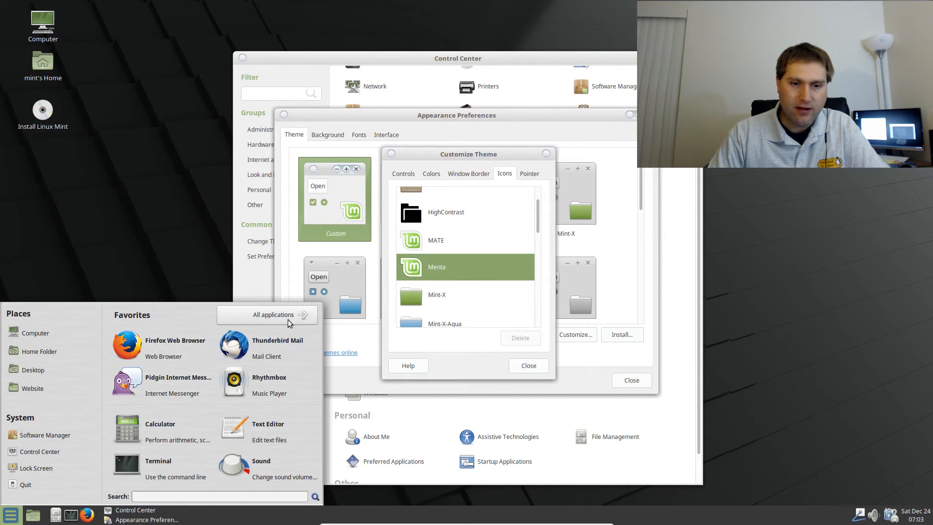
pyautogui.moveTo(181, 390)
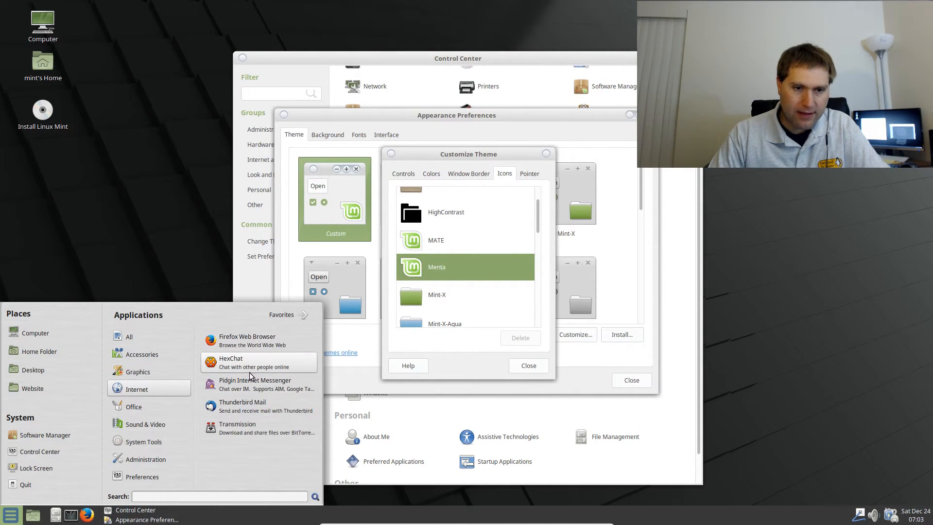
pyautogui.click(289, 321)
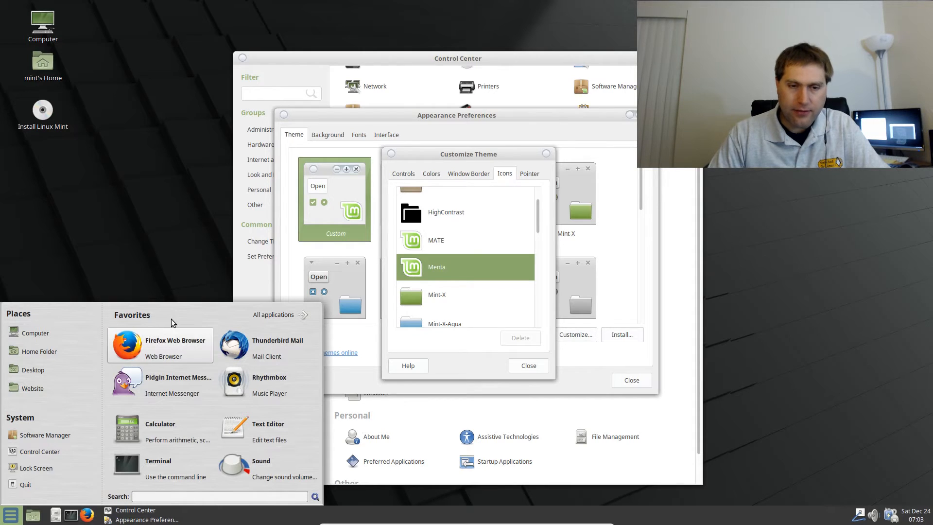
pyautogui.click(147, 260)
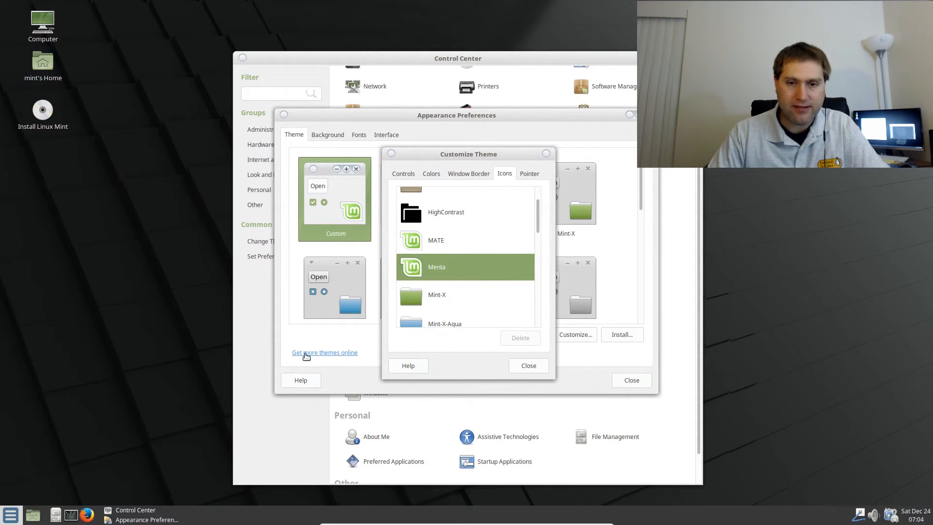
# Close the theme customization, Appearance Preferences and Control Center windows.
pyautogui.click(539, 367)
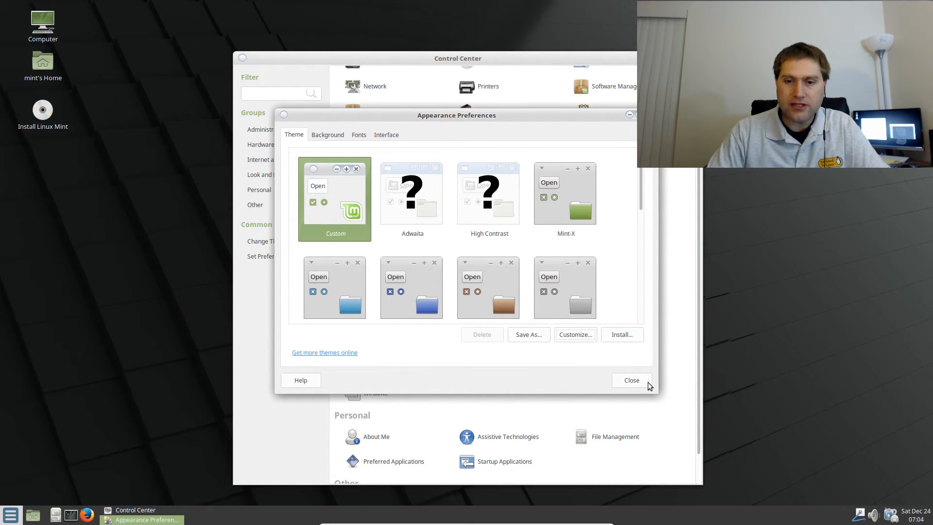
pyautogui.click(631, 381)
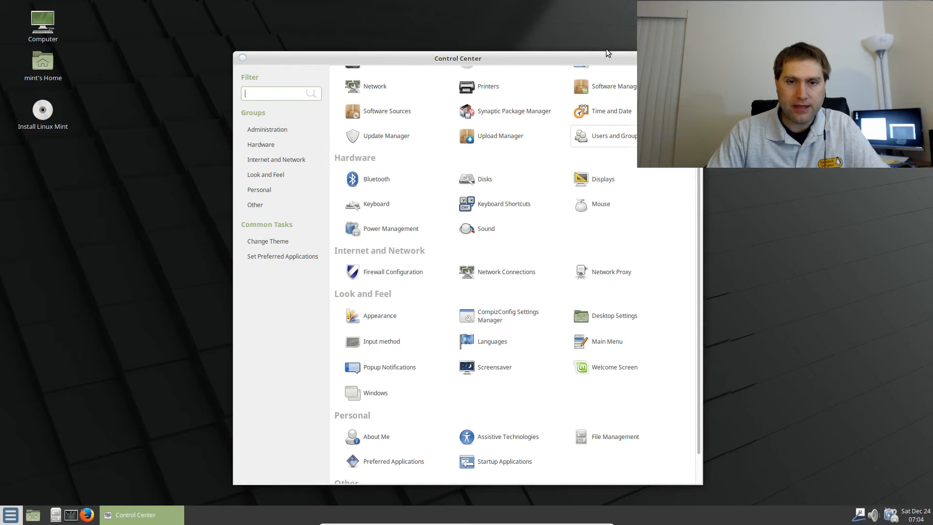
pyautogui.click(694, 58)
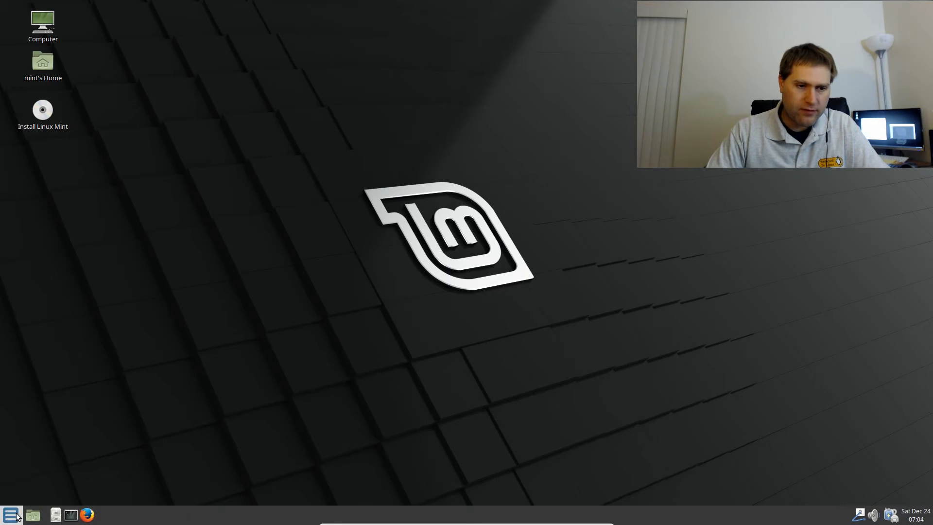
# Open the main menu editor and bring up the launcher properties of Firefox Web Browser in the Internet category.
pyautogui.moveTo(379, 523)
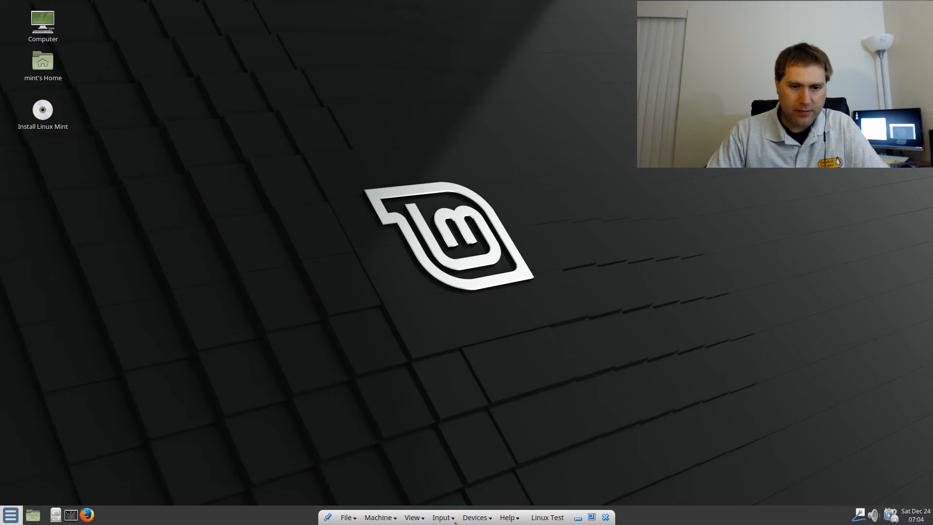
pyautogui.rightClick(11, 515)
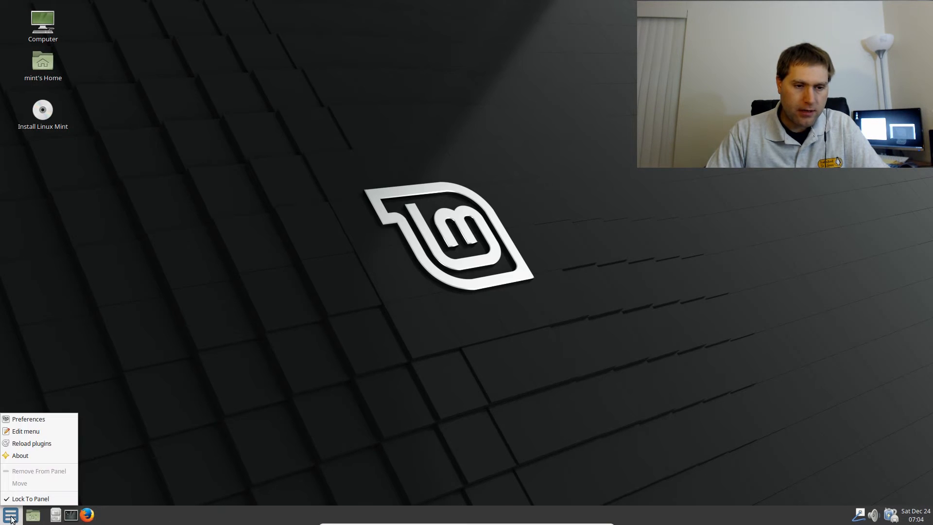
pyautogui.click(38, 432)
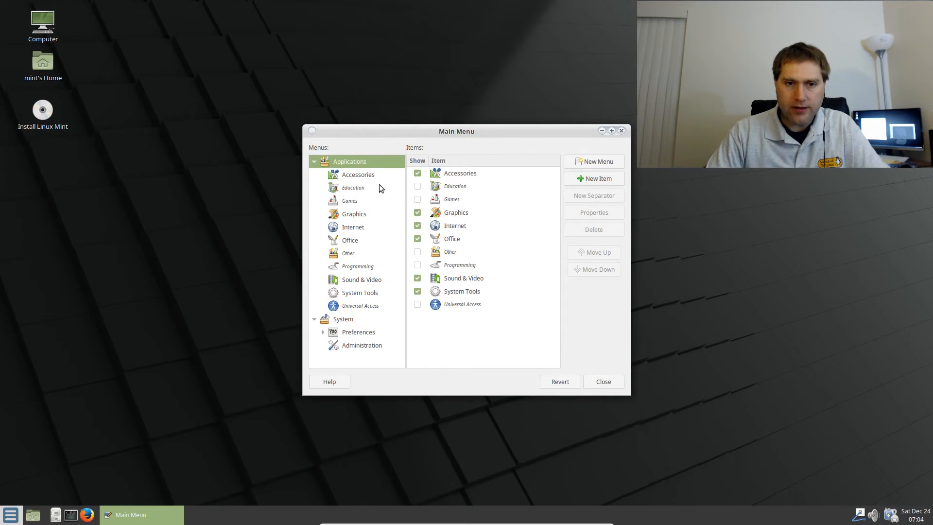
pyautogui.click(354, 228)
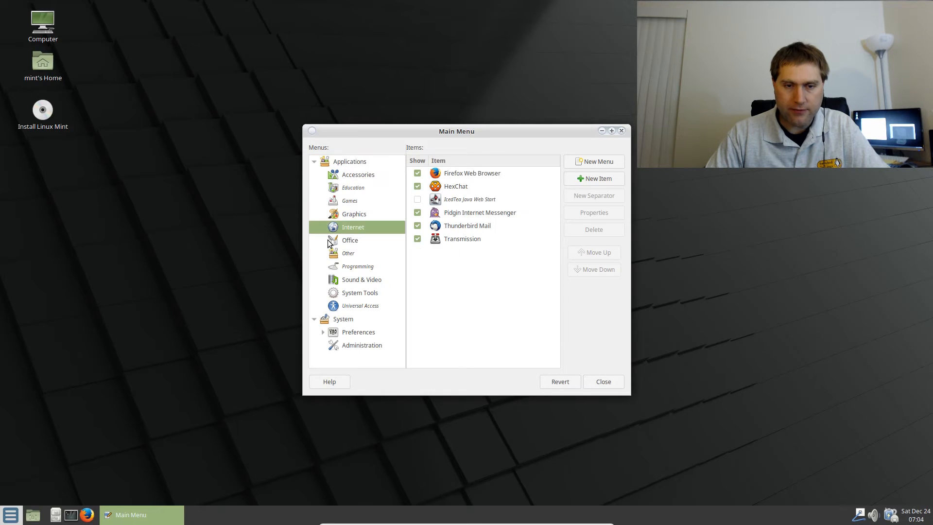
pyautogui.click(467, 176)
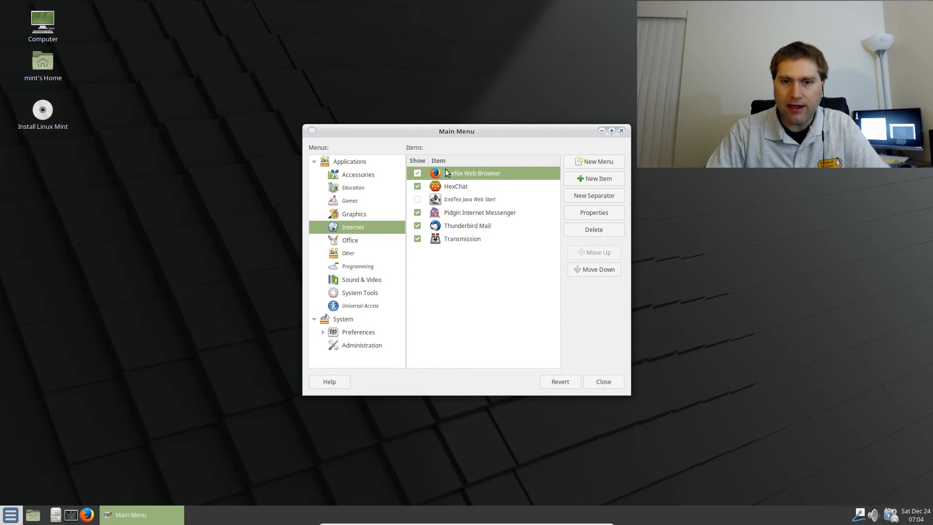
pyautogui.click(601, 211)
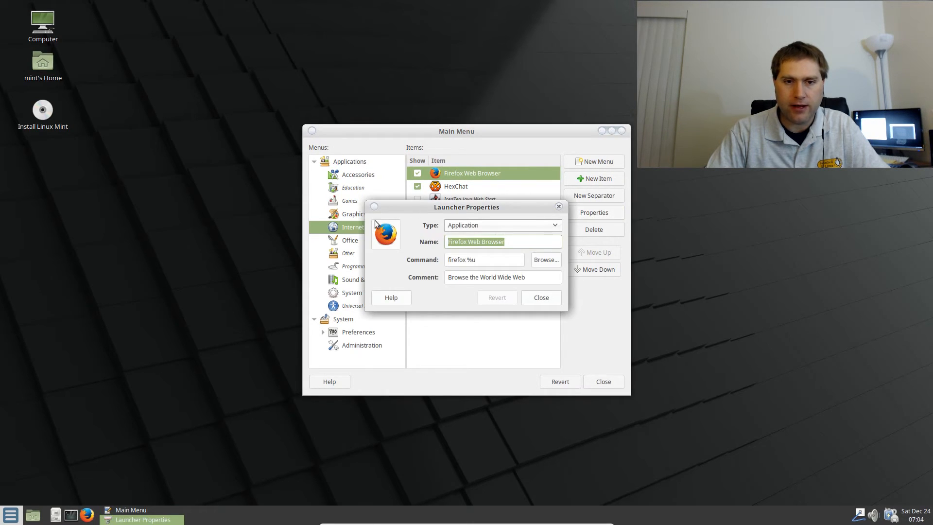
# Set the Firefox launcher's icon to ff2.png from the home folder's custom-icons directory.
pyautogui.click(384, 236)
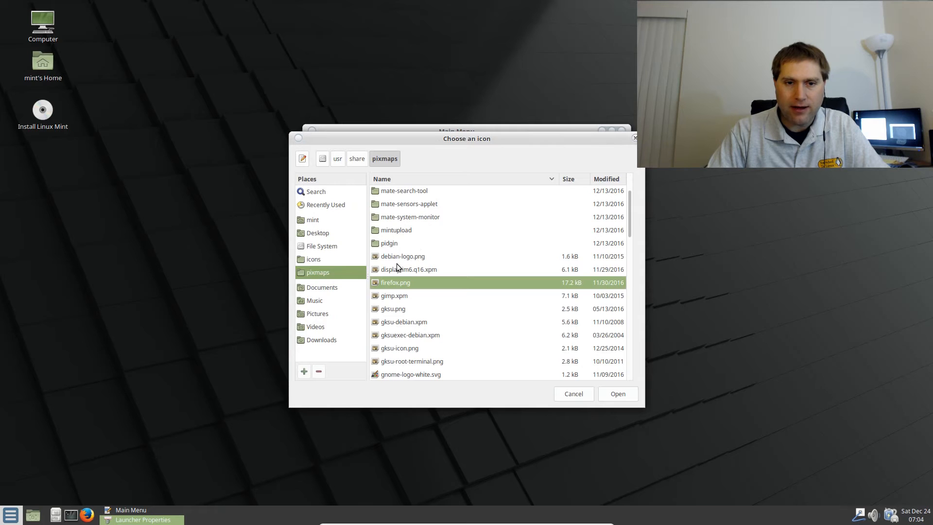
pyautogui.click(317, 222)
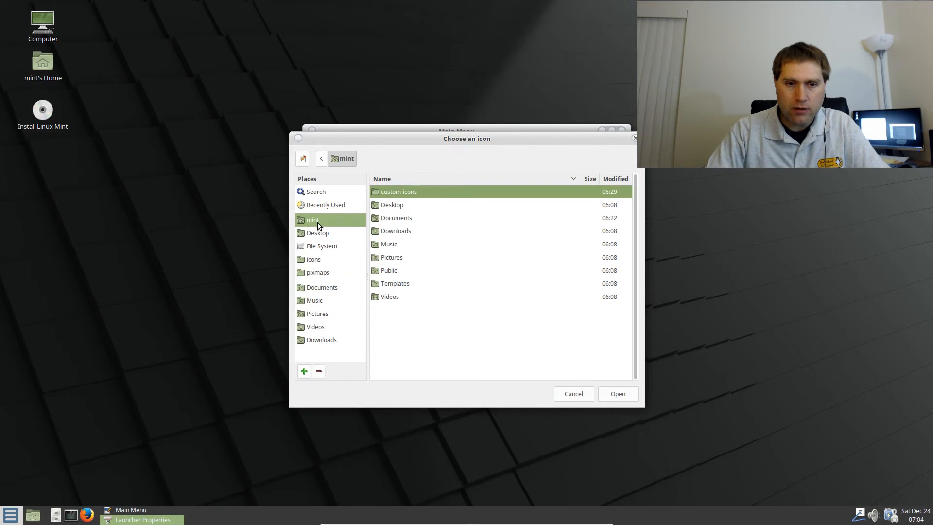
pyautogui.doubleClick(405, 193)
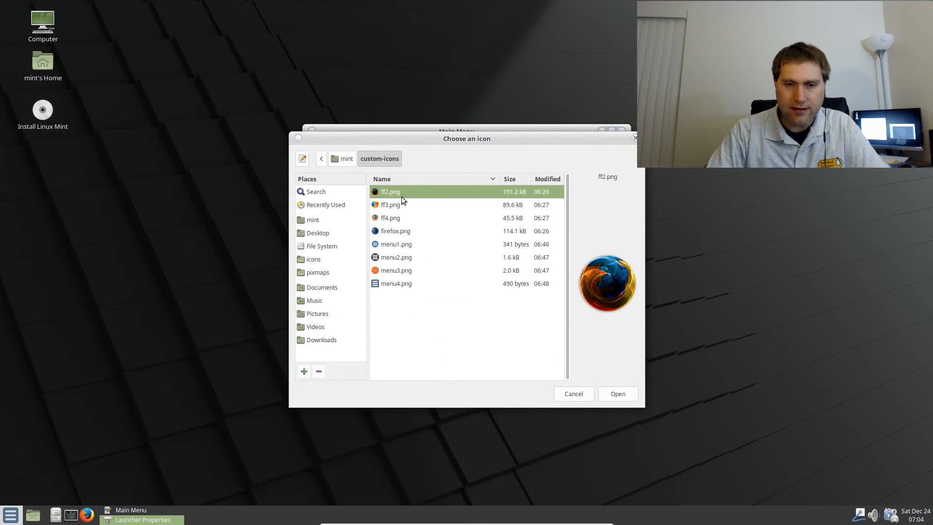
pyautogui.click(409, 231)
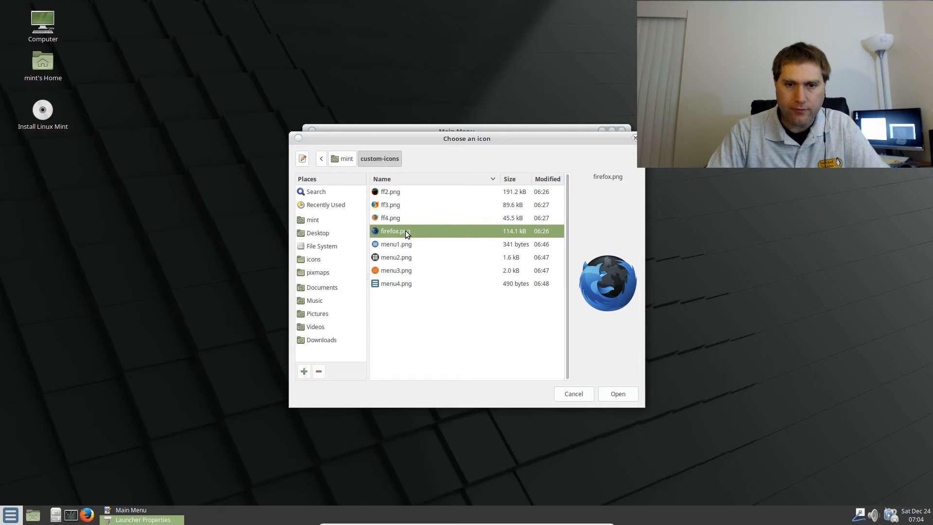
pyautogui.click(392, 193)
pyautogui.click(614, 391)
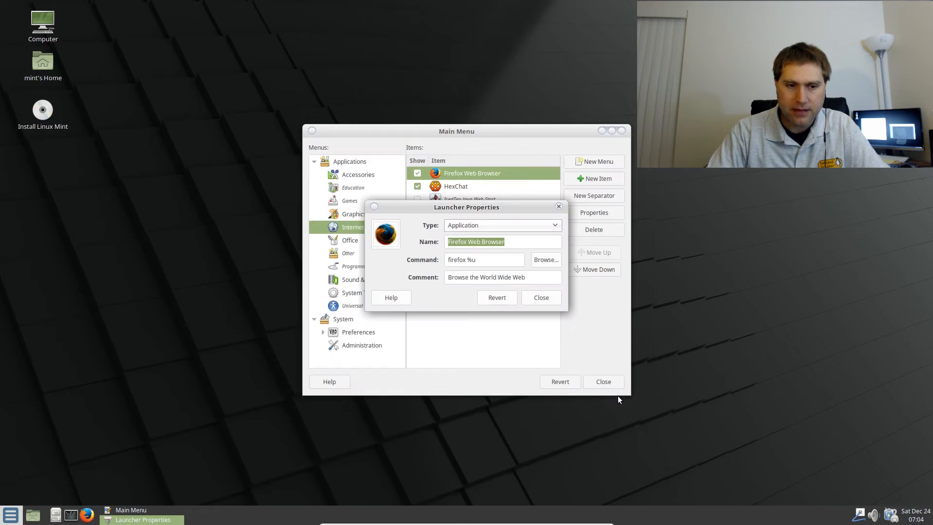
pyautogui.click(541, 298)
# Check the Firefox icon in the main menu's favorites and Internet applications.
pyautogui.click(11, 518)
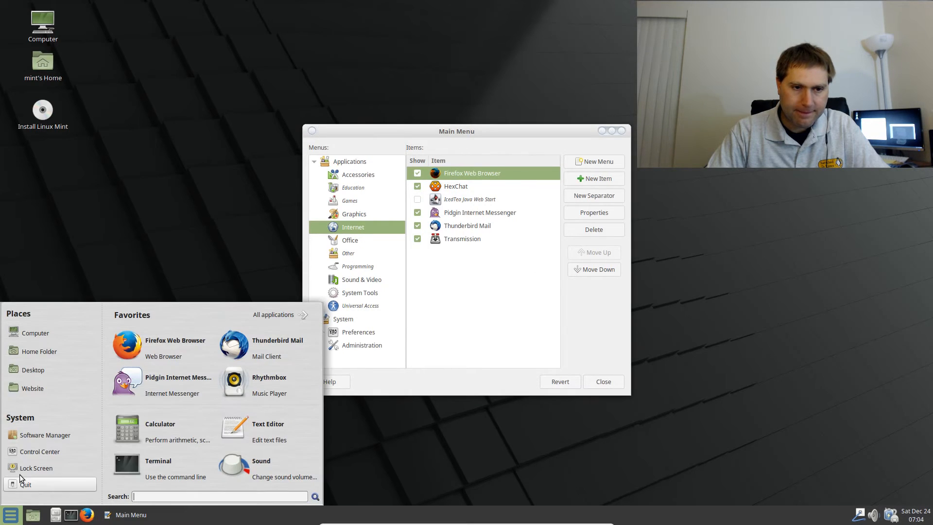
pyautogui.click(291, 319)
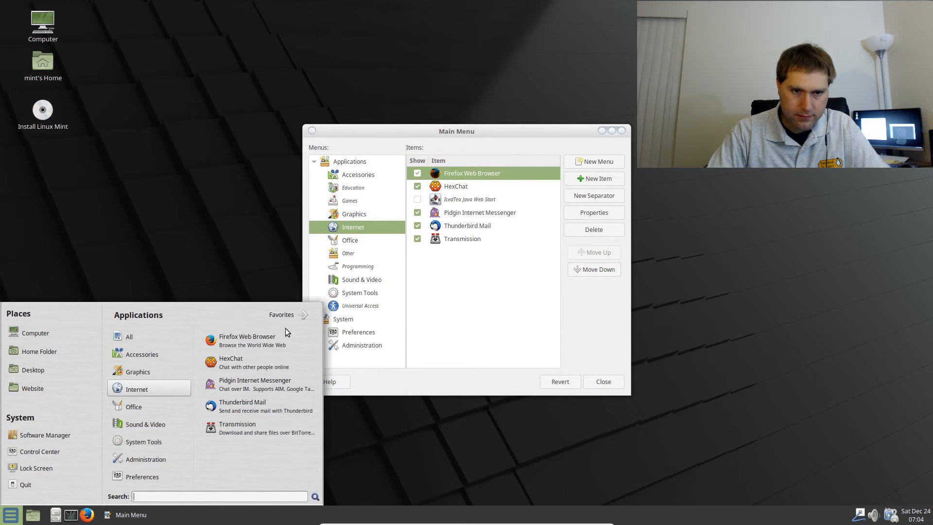
pyautogui.click(489, 304)
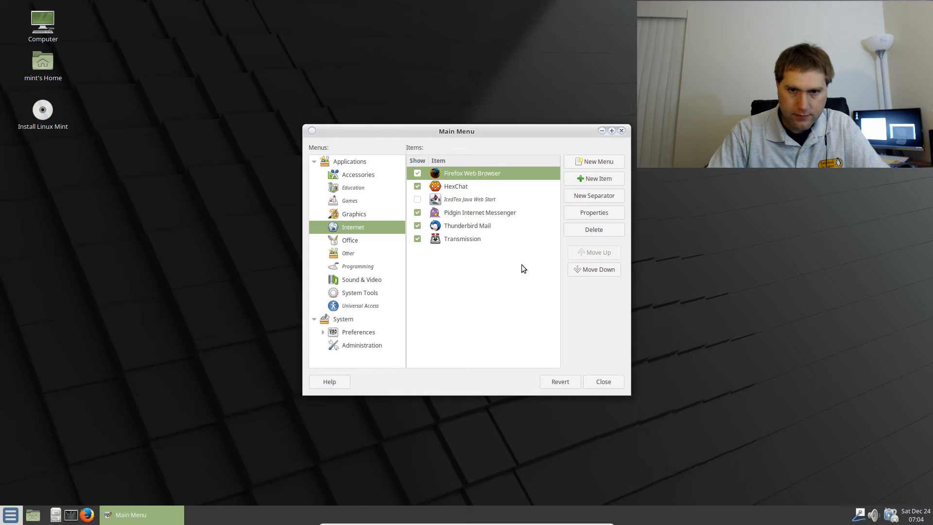
# Close the menu editor and recheck the Firefox icon in the main menu's application list and favorites.
pyautogui.click(604, 380)
pyautogui.click(11, 515)
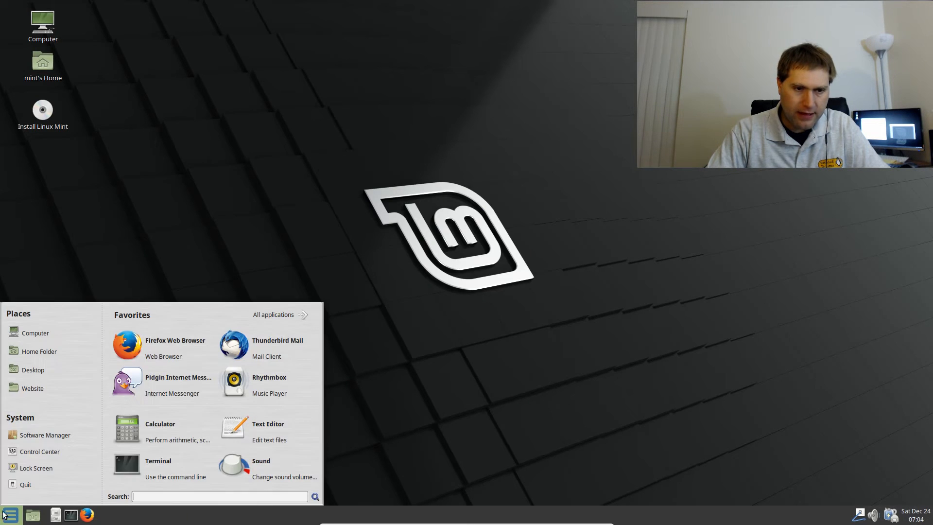
pyautogui.click(283, 313)
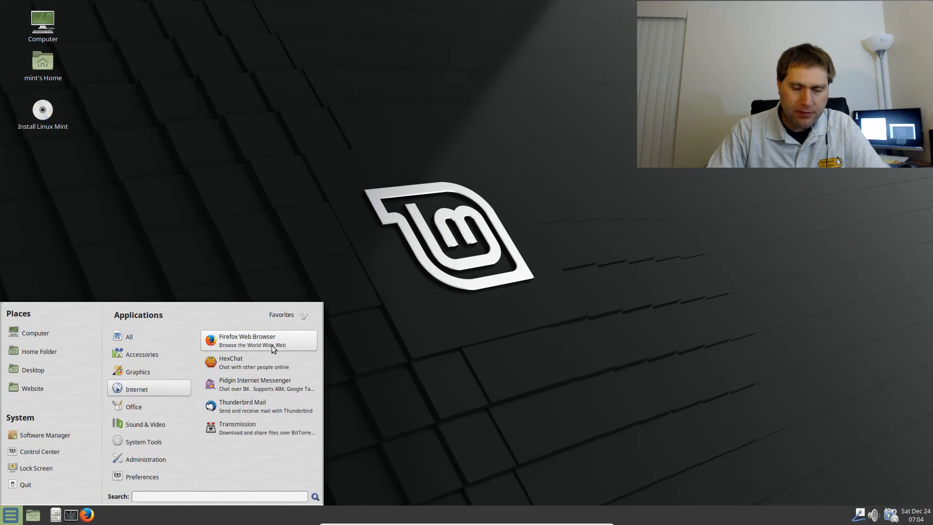
pyautogui.click(168, 300)
pyautogui.click(12, 516)
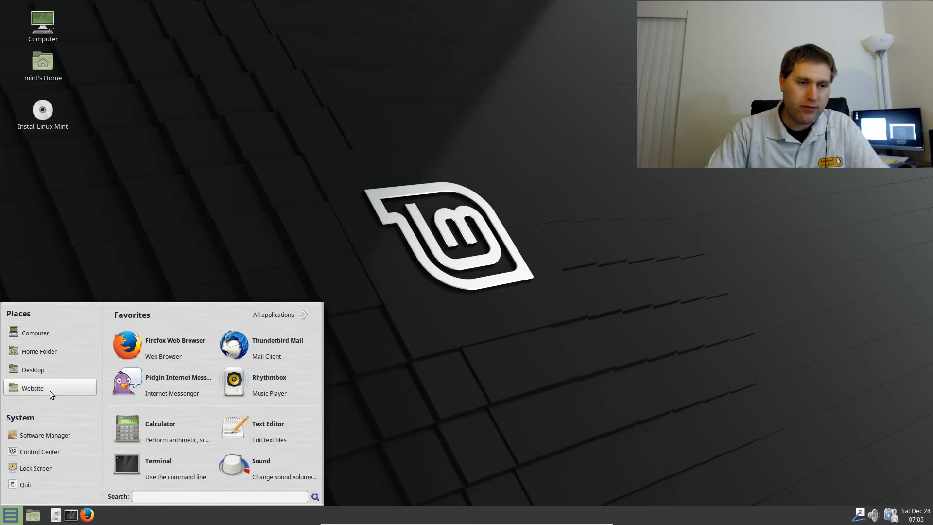
pyautogui.click(120, 206)
# Reopen the menu editor at the Internet category's Firefox entry and compare its icon with the main menu's Internet applications.
pyautogui.rightClick(10, 514)
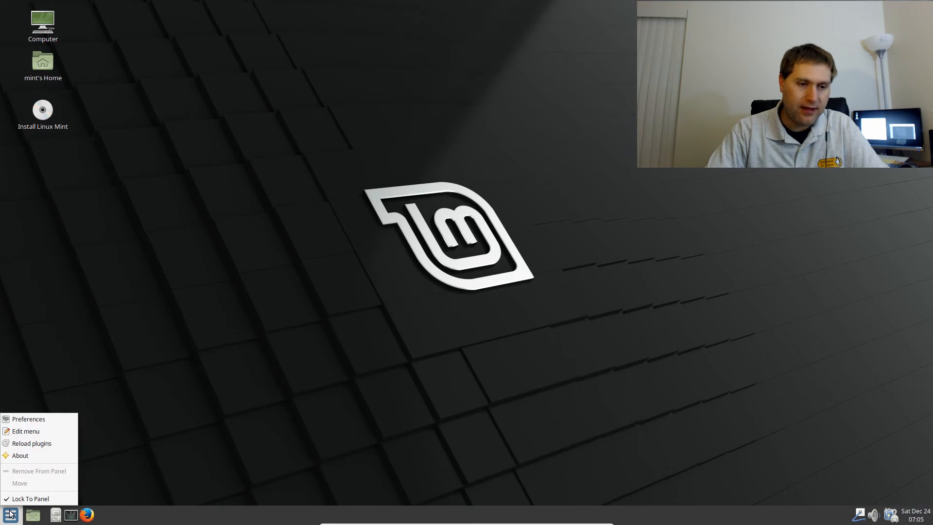
pyautogui.click(33, 434)
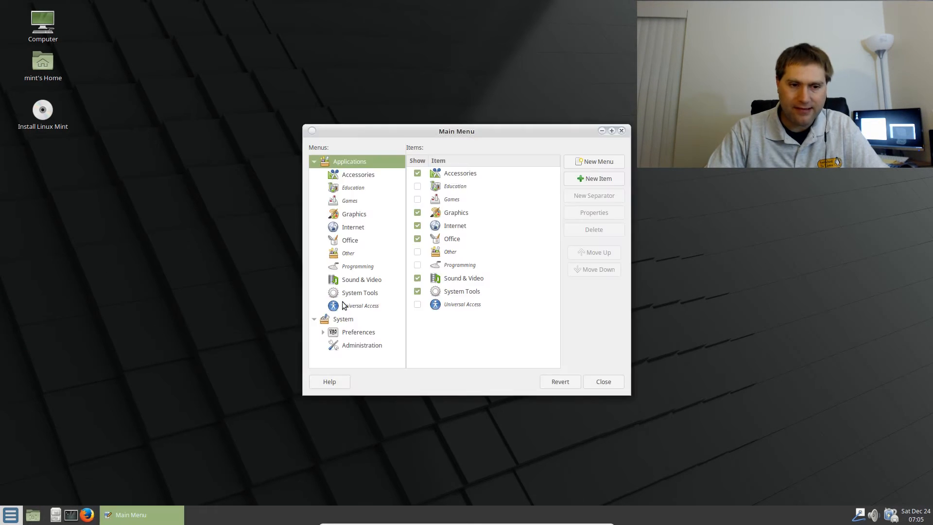
pyautogui.click(358, 228)
pyautogui.click(456, 174)
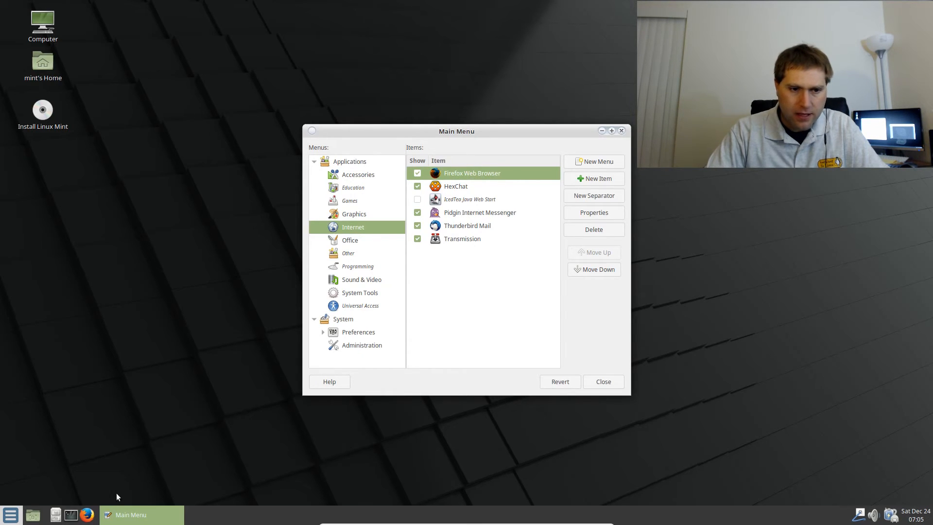
pyautogui.click(9, 520)
pyautogui.click(262, 318)
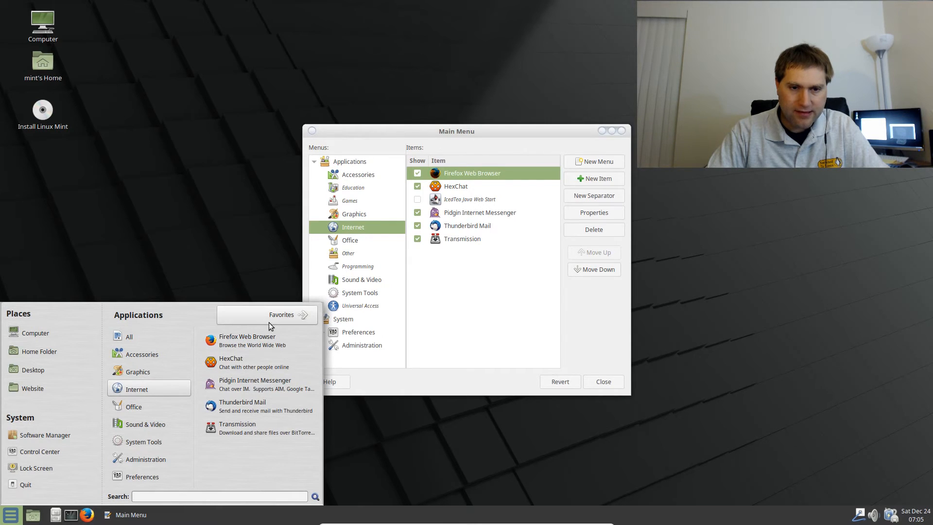
# Set the Firefox Web Browser menu entry's icon to ff3.png from the custom-icons folder and close its launcher properties.
pyautogui.click(244, 273)
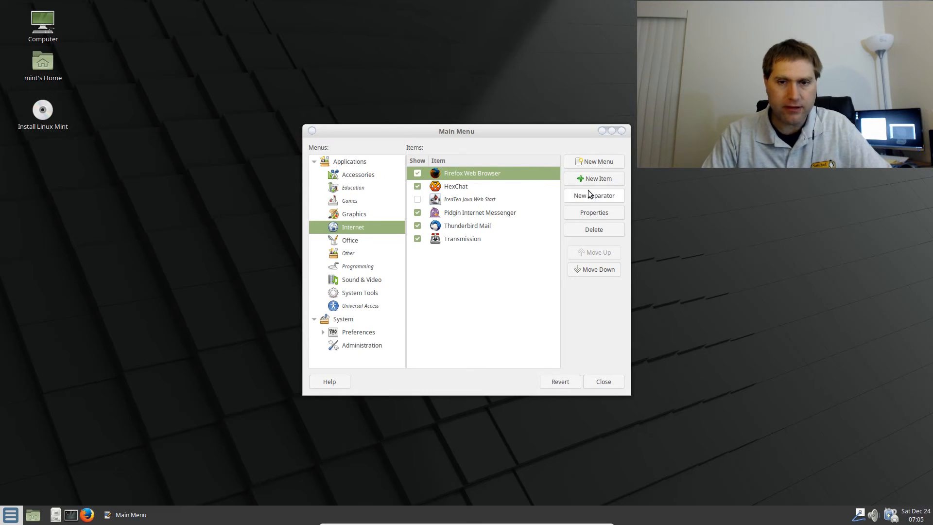
pyautogui.click(483, 176)
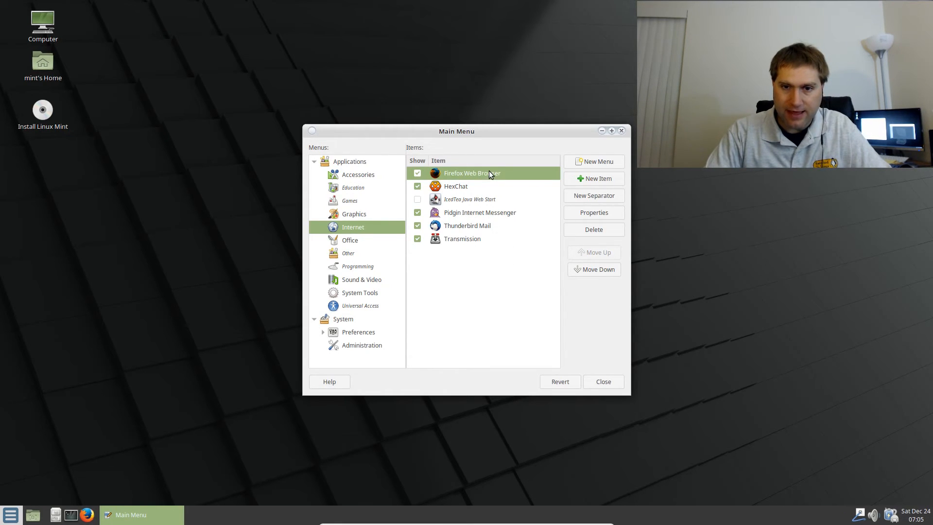
pyautogui.click(602, 213)
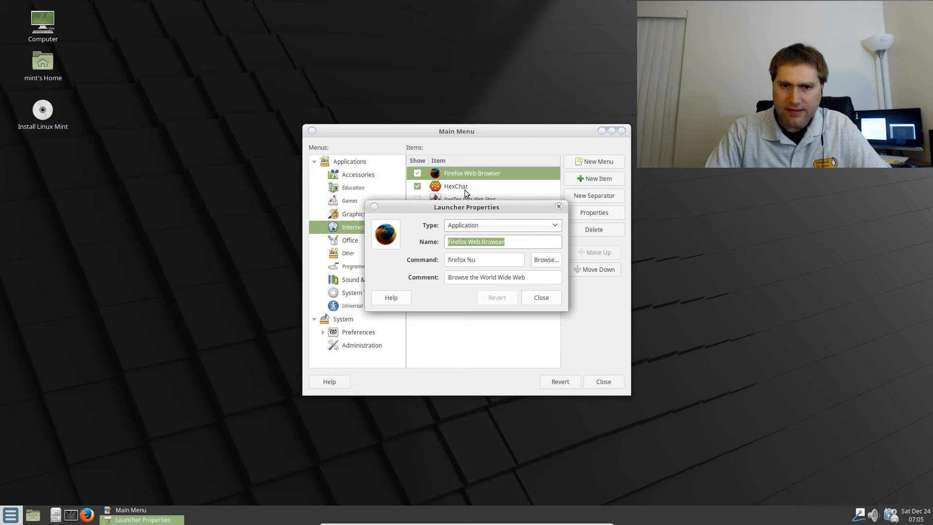
pyautogui.click(382, 238)
pyautogui.click(397, 208)
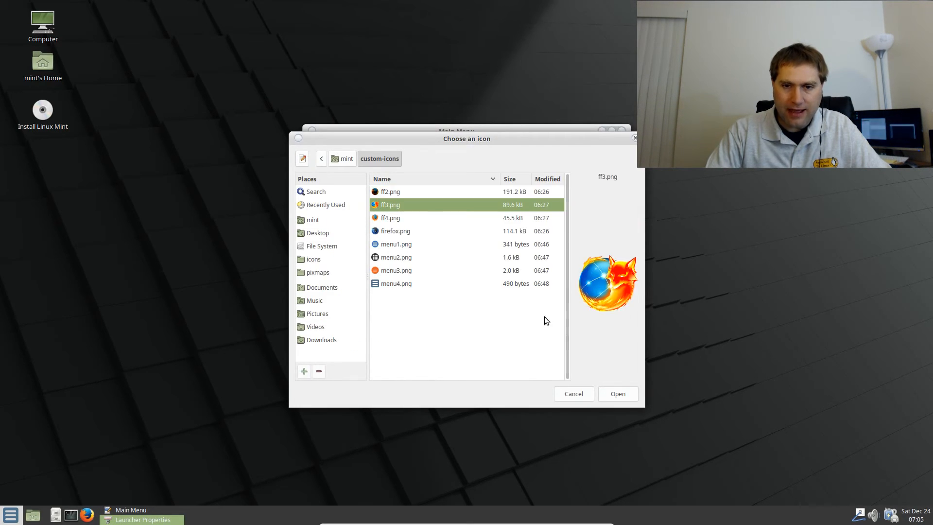
pyautogui.click(617, 391)
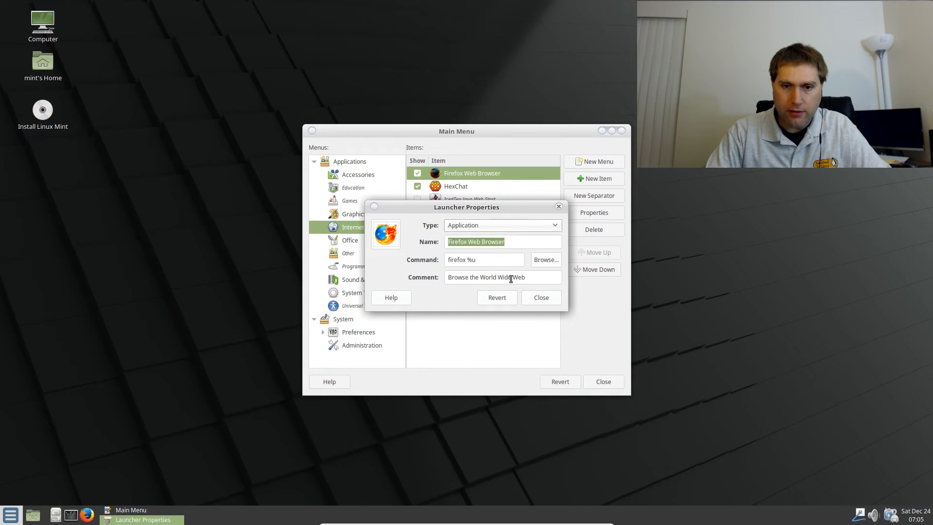
pyautogui.click(538, 296)
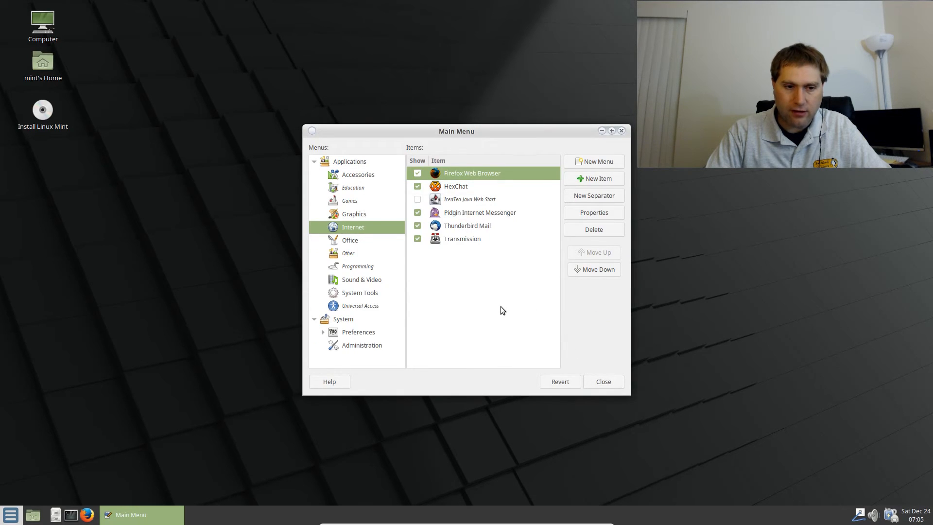
# Check the Firefox icon in the main menu's favorites and Internet applications, and close the menu editor.
pyautogui.click(10, 517)
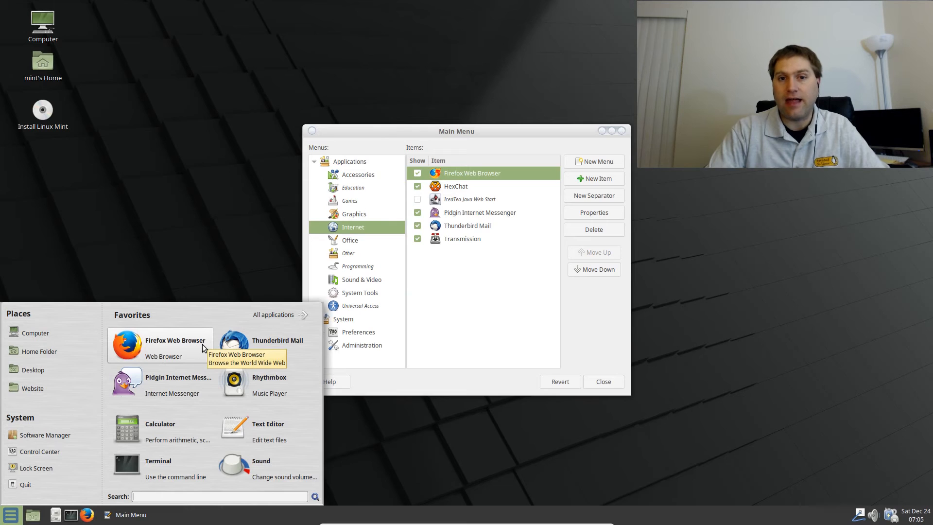
pyautogui.click(274, 315)
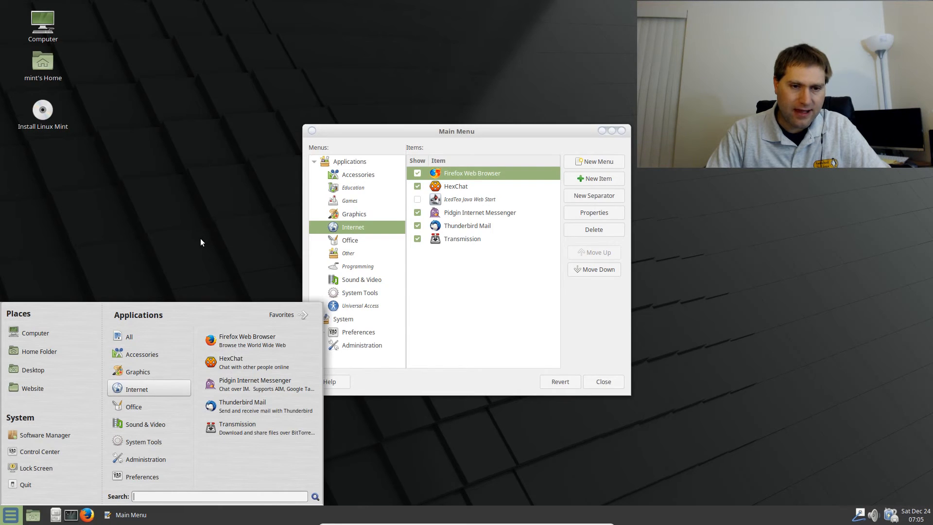
pyautogui.click(210, 278)
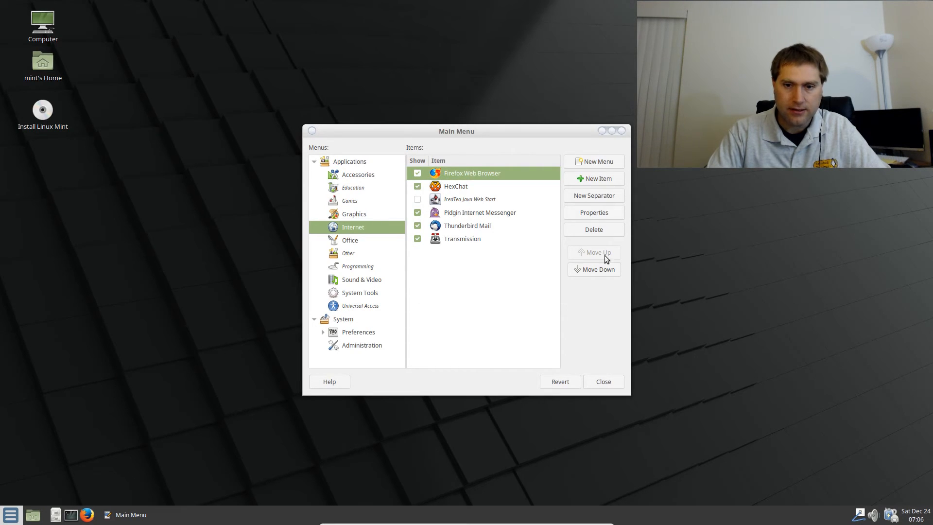
pyautogui.click(603, 381)
# Look at the panel Firefox launcher's options, and launch the browser from it and close its window again.
pyautogui.rightClick(87, 515)
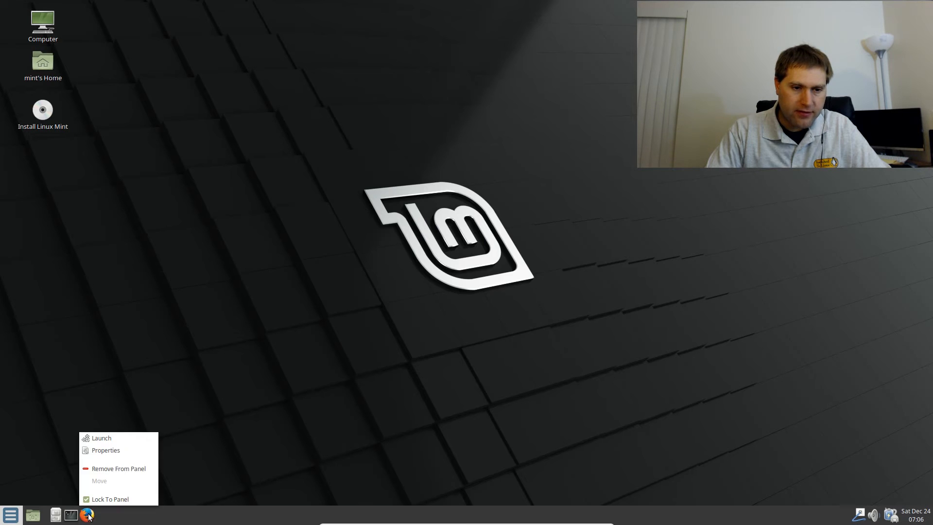
pyautogui.click(220, 377)
pyautogui.click(87, 515)
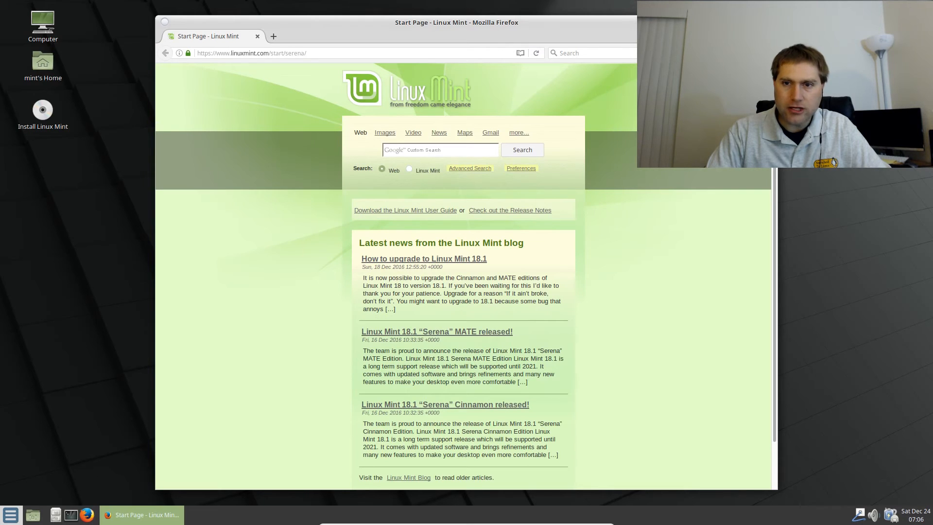
pyautogui.click(769, 22)
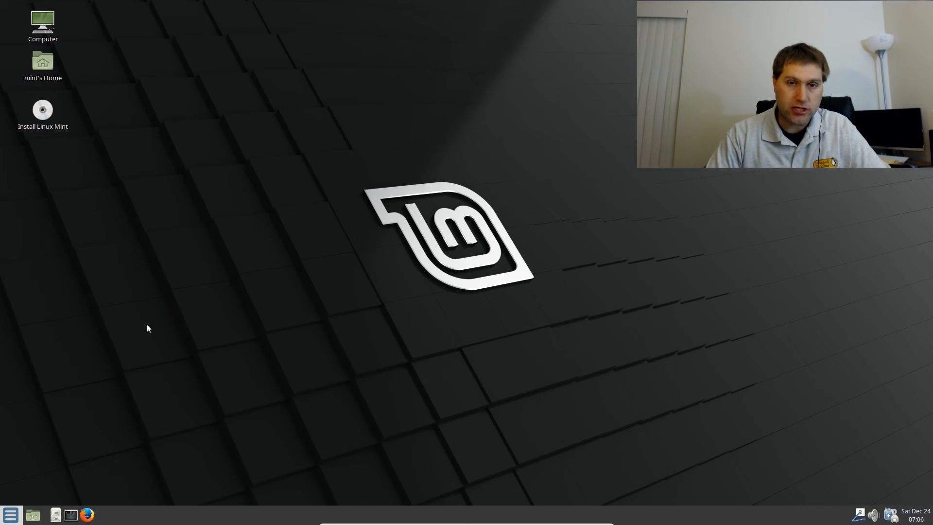
# Set the panel Firefox launcher's icon to firefox.png from the home folder's custom-icons directory.
pyautogui.rightClick(87, 515)
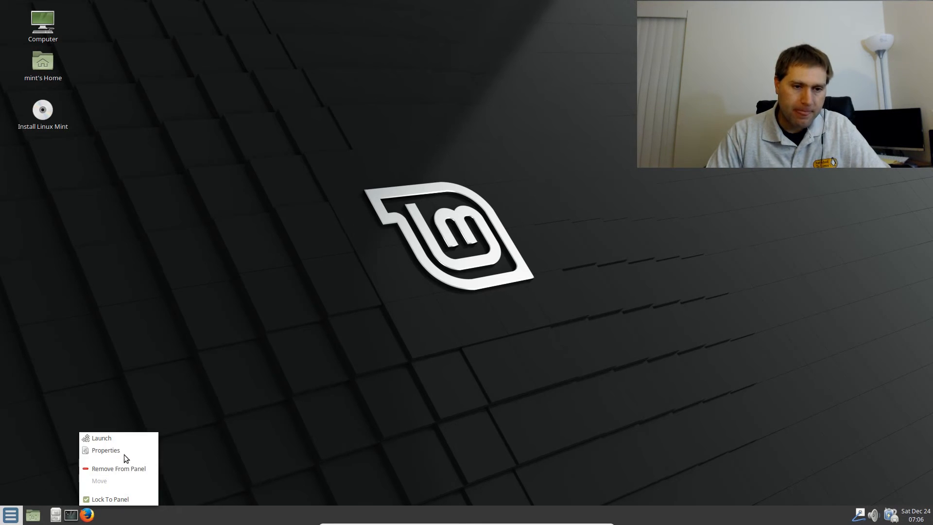
pyautogui.click(105, 451)
pyautogui.click(387, 237)
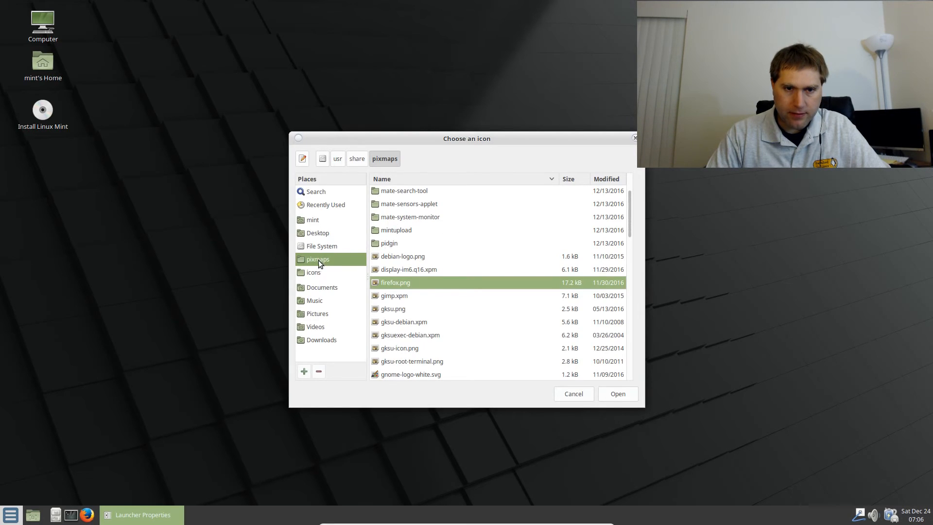
pyautogui.click(322, 223)
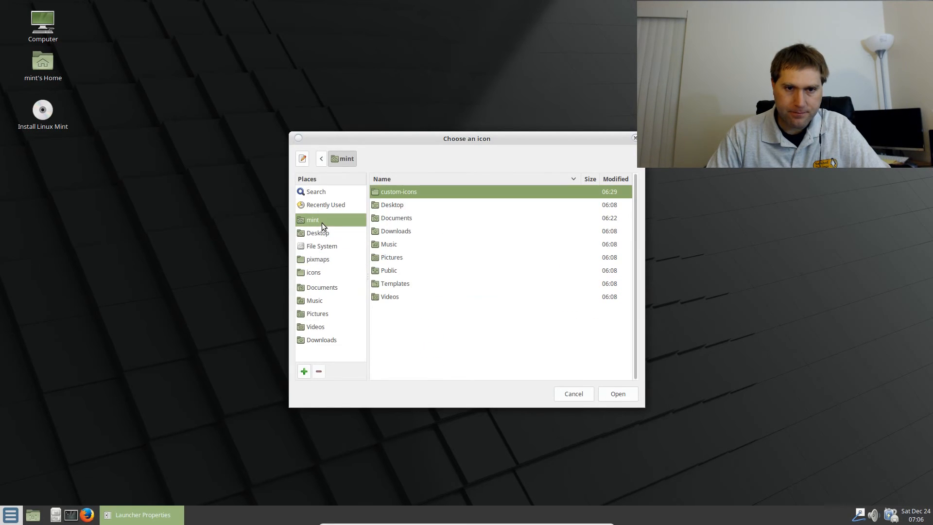
pyautogui.doubleClick(407, 188)
pyautogui.click(398, 204)
pyautogui.click(397, 218)
pyautogui.click(394, 231)
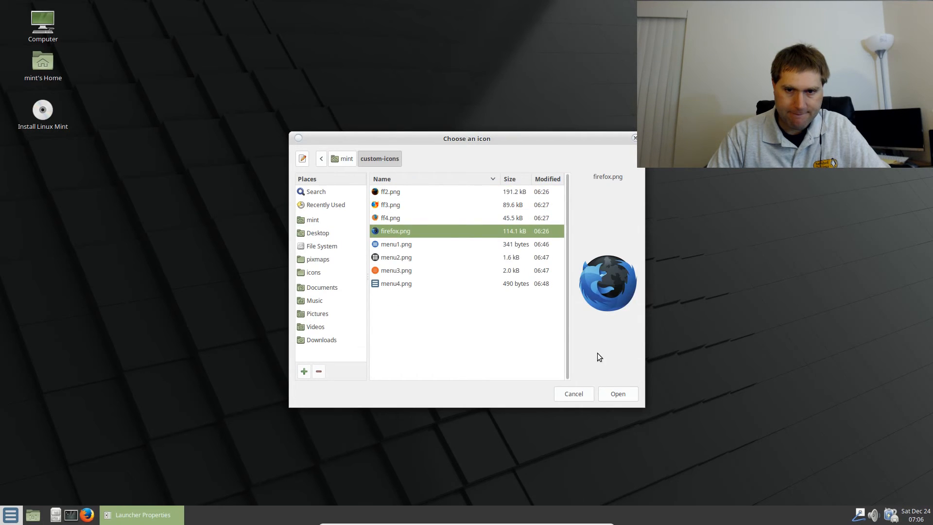
pyautogui.click(618, 393)
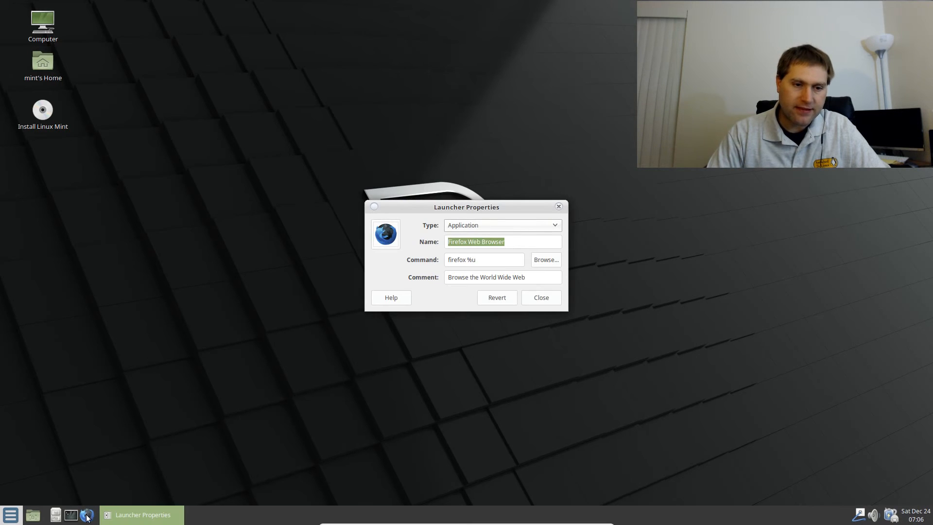
# Try ff2.png, ff3.png and ff4.png in turn as the panel Firefox launcher's icon.
pyautogui.click(386, 234)
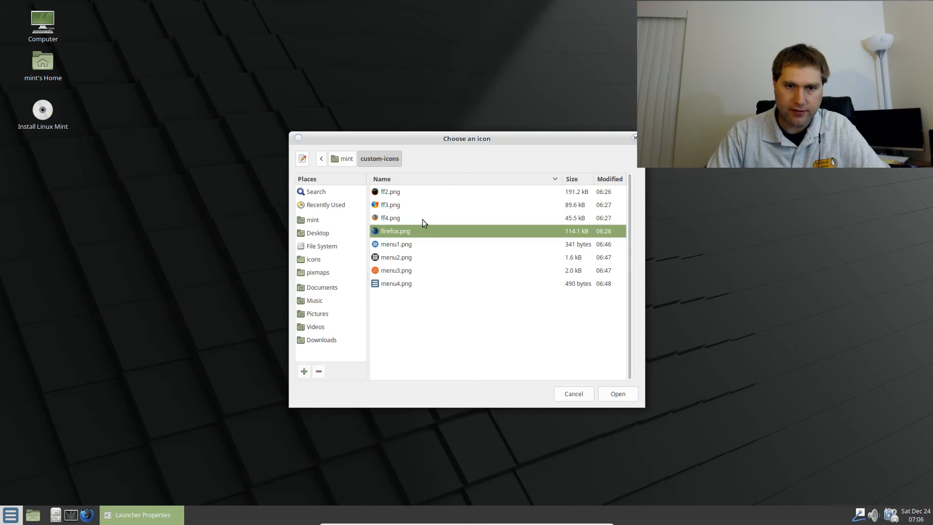
pyautogui.doubleClick(401, 194)
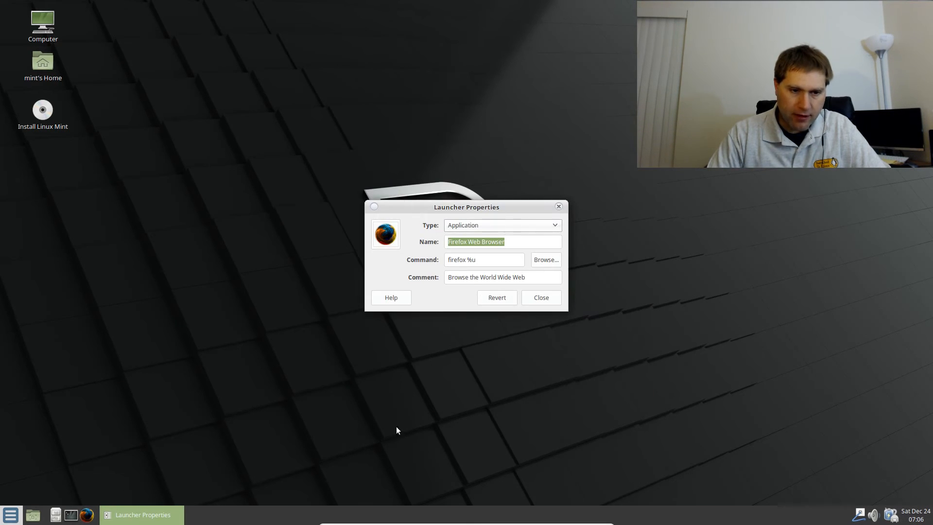
pyautogui.click(389, 243)
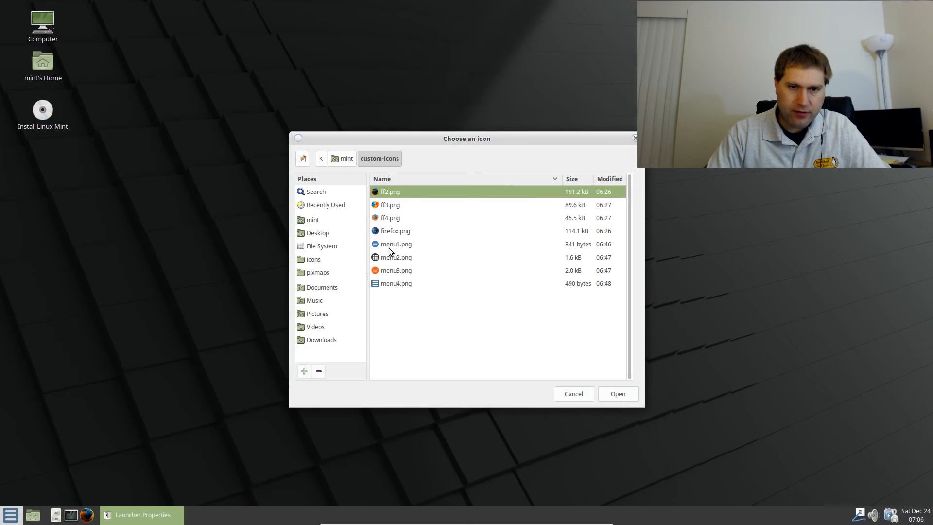
pyautogui.doubleClick(398, 206)
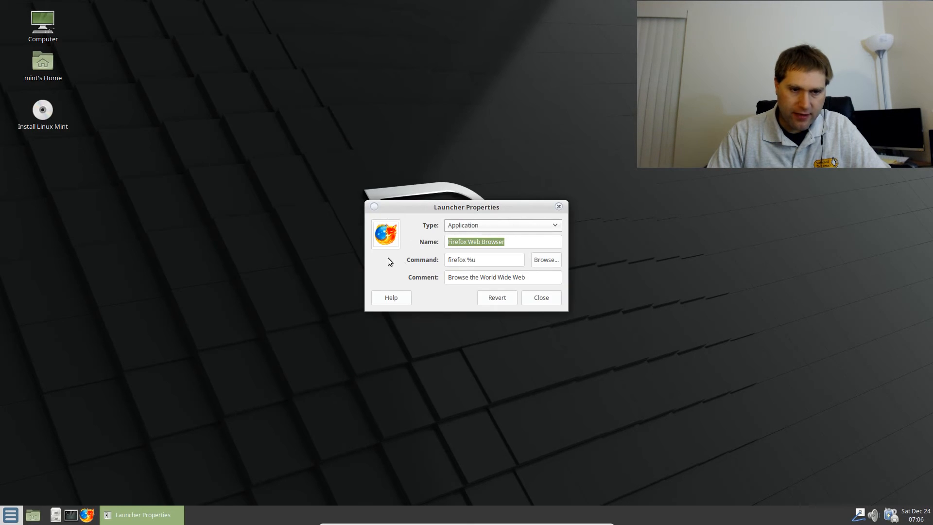
pyautogui.click(391, 221)
pyautogui.doubleClick(388, 217)
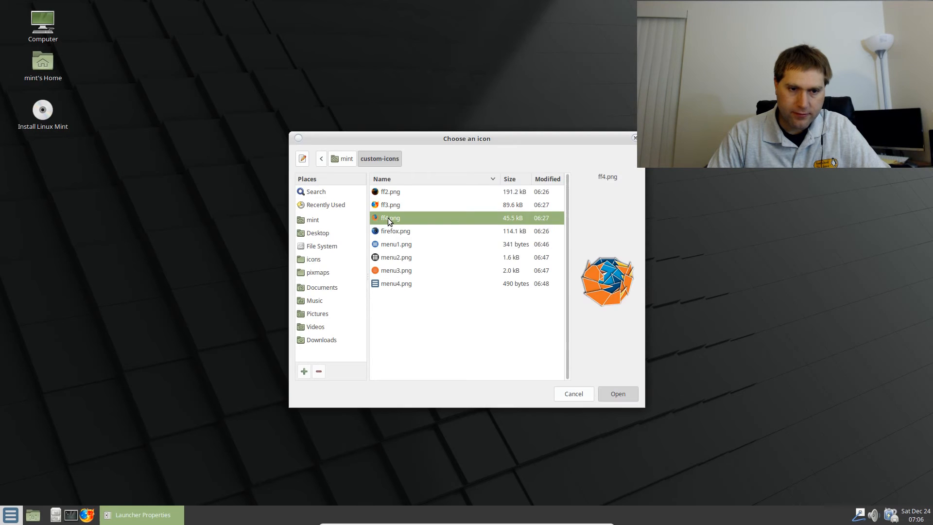
# Set the panel Firefox launcher's icon to ff3.png and close its properties.
pyautogui.click(396, 238)
pyautogui.click(398, 205)
pyautogui.doubleClick(398, 204)
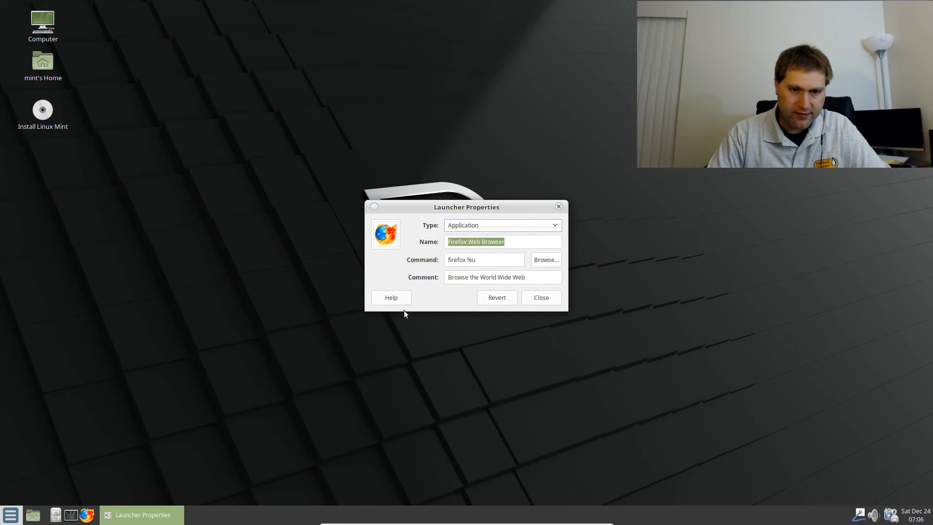
pyautogui.click(532, 296)
# Compare the Firefox icon in the main menu with its Internet entry's launcher properties in the menu editor, and close the editor.
pyautogui.click(12, 515)
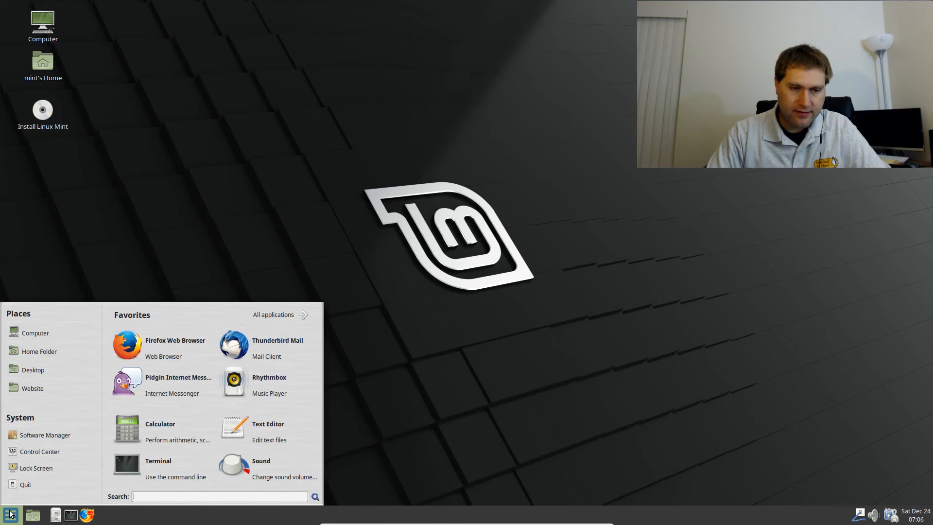
pyautogui.click(18, 515)
pyautogui.rightClick(18, 516)
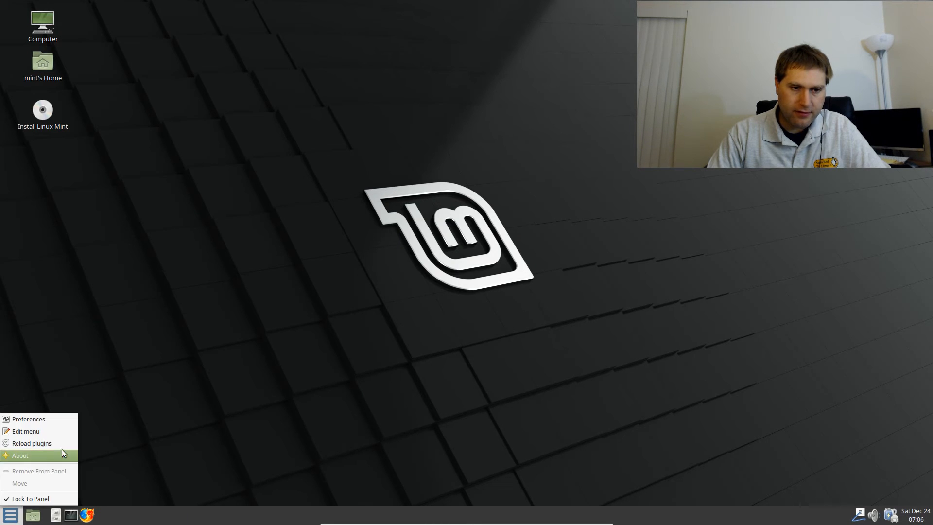
pyautogui.click(35, 431)
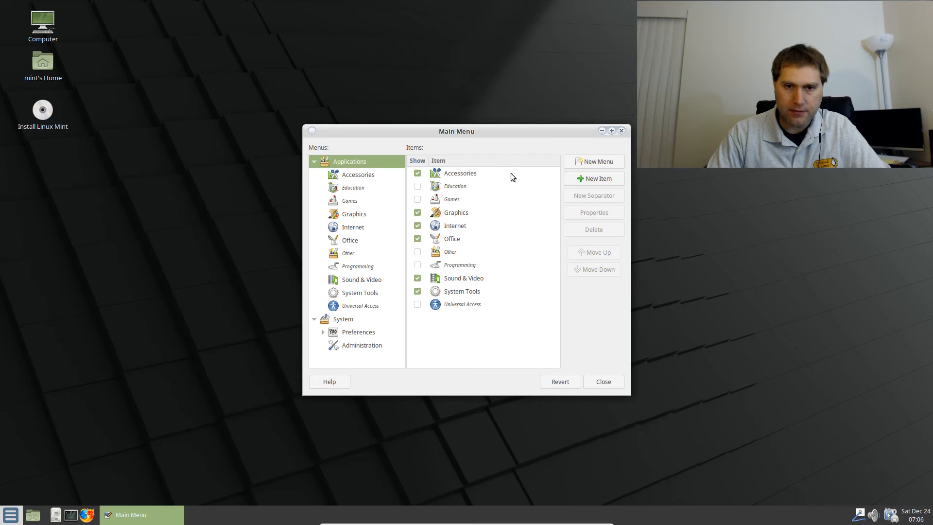
pyautogui.click(356, 216)
pyautogui.click(357, 231)
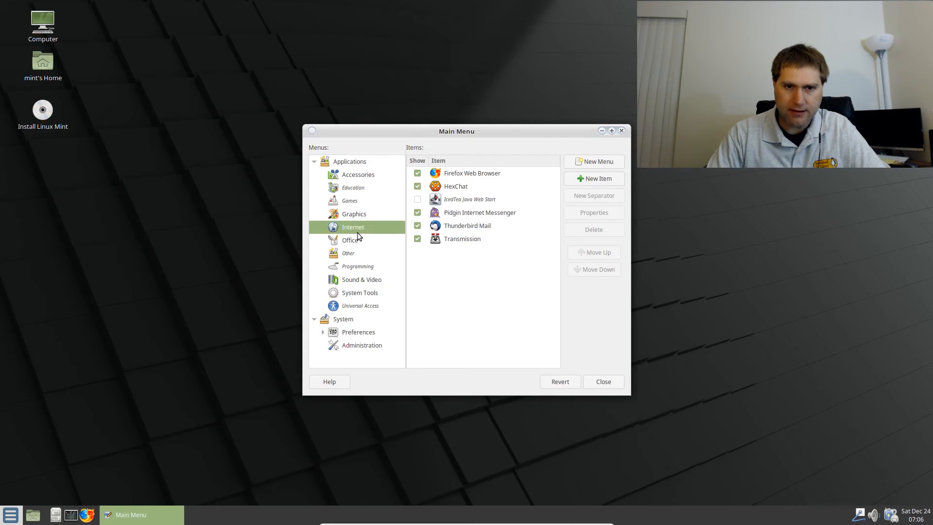
pyautogui.click(489, 174)
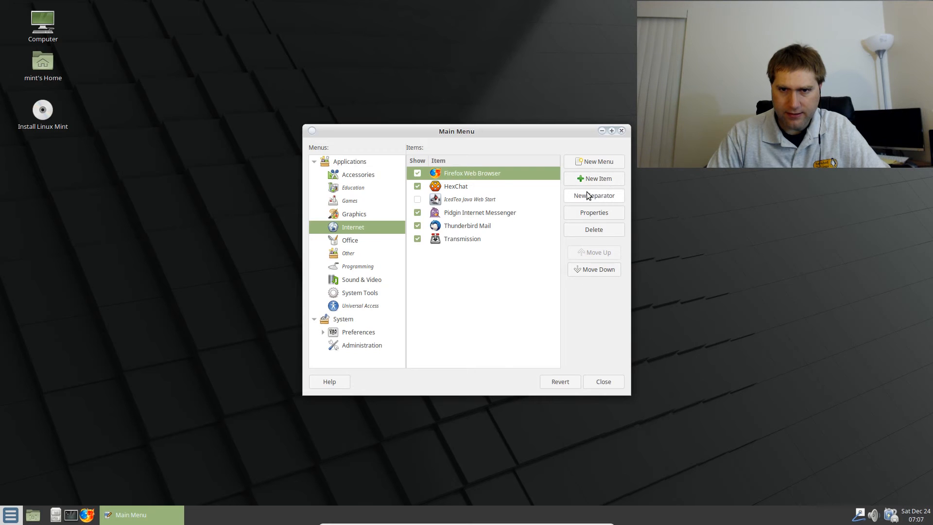
pyautogui.click(599, 213)
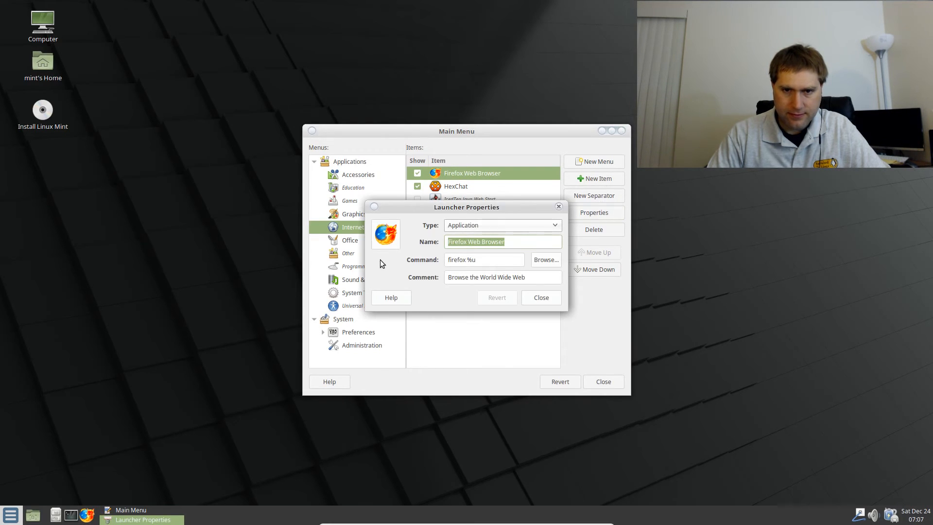
pyautogui.click(544, 298)
pyautogui.click(603, 384)
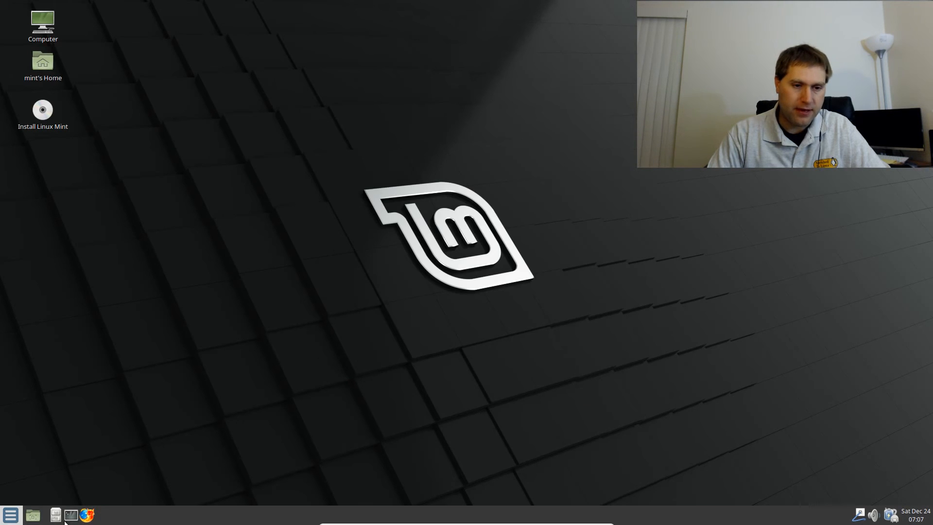
# Launch and close Firefox from the panel, and recheck its icon in the main menu's favorites and Internet applications.
pyautogui.click(87, 516)
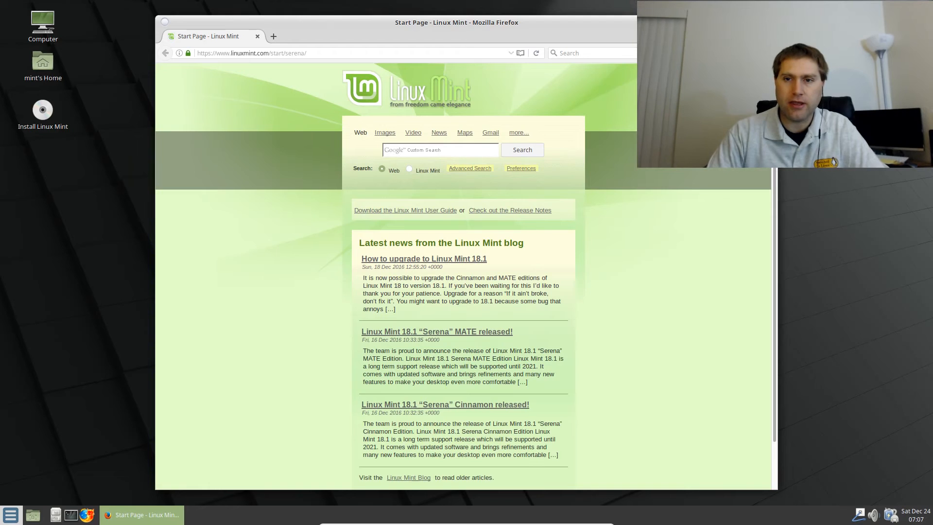
pyautogui.hotkey('alt', 'F4')
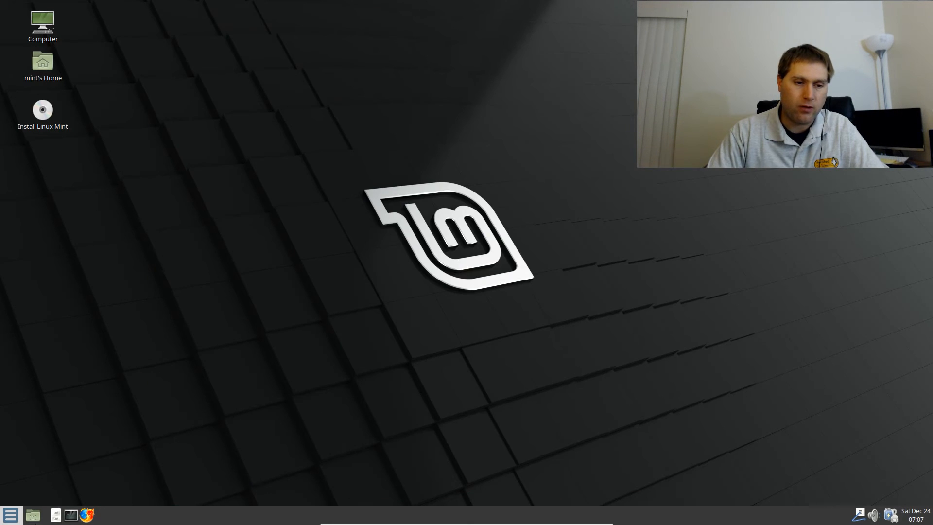
pyautogui.click(11, 515)
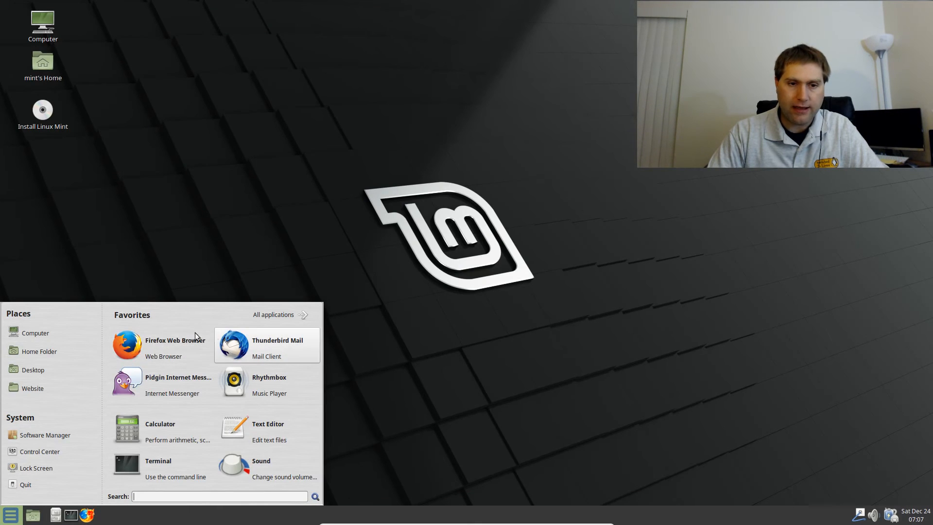
pyautogui.click(296, 311)
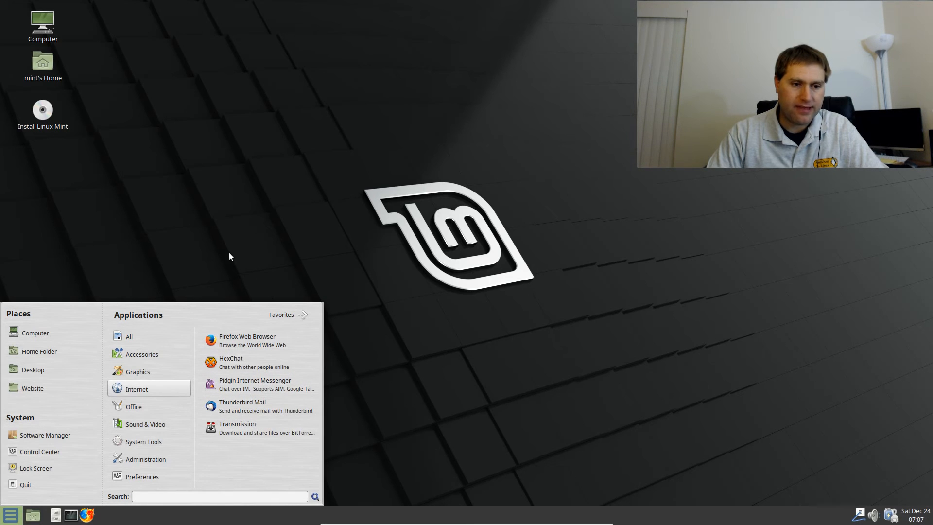
pyautogui.click(282, 249)
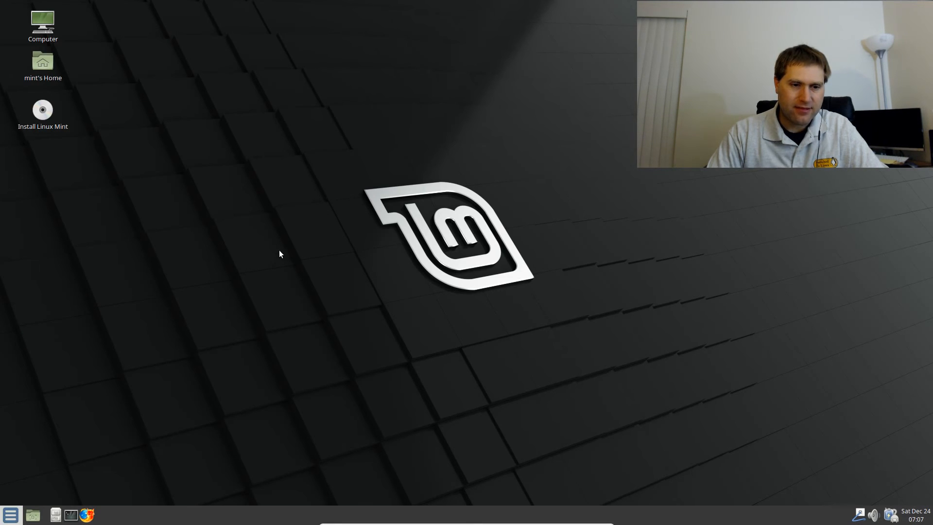
# Open a terminal and try to restart the desktop with the command sudo cinnamon restart.
pyautogui.hotkey('ctrl', 'alt', 't')
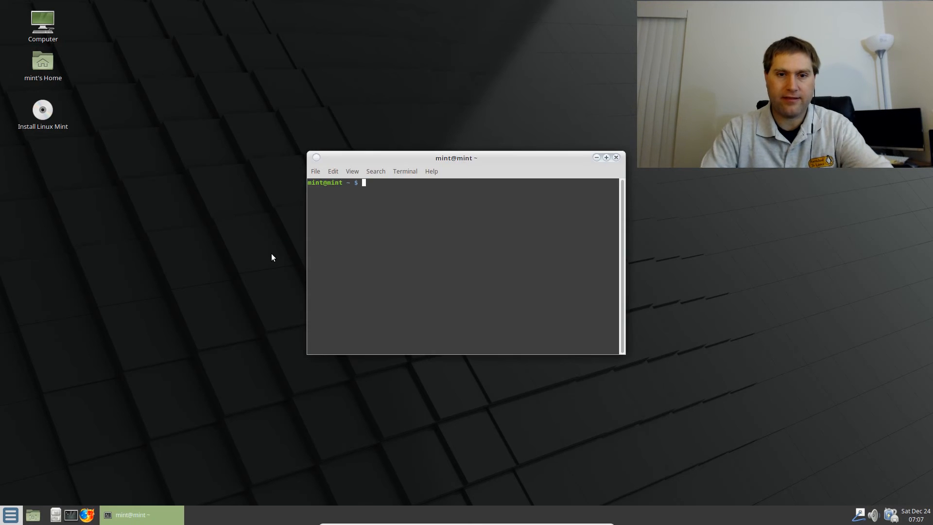
pyautogui.write('sudo ')
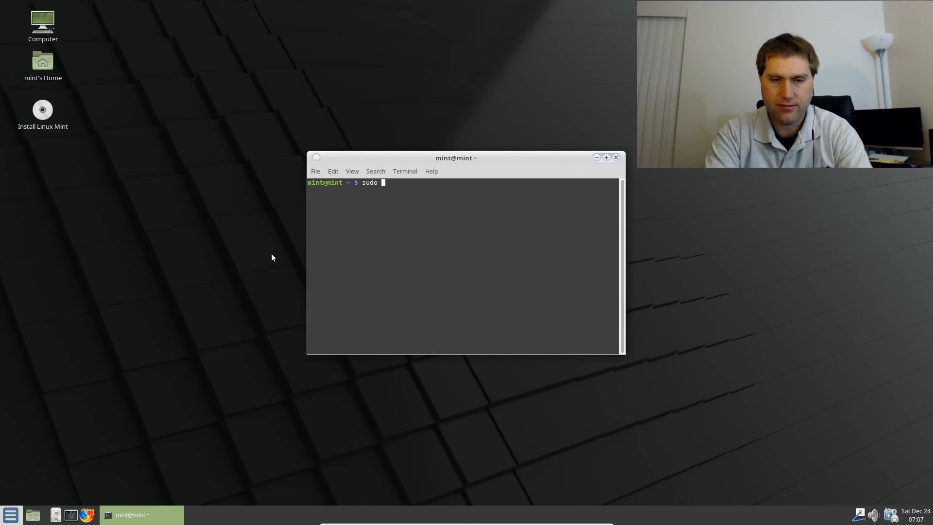
pyautogui.write('cinnamon')
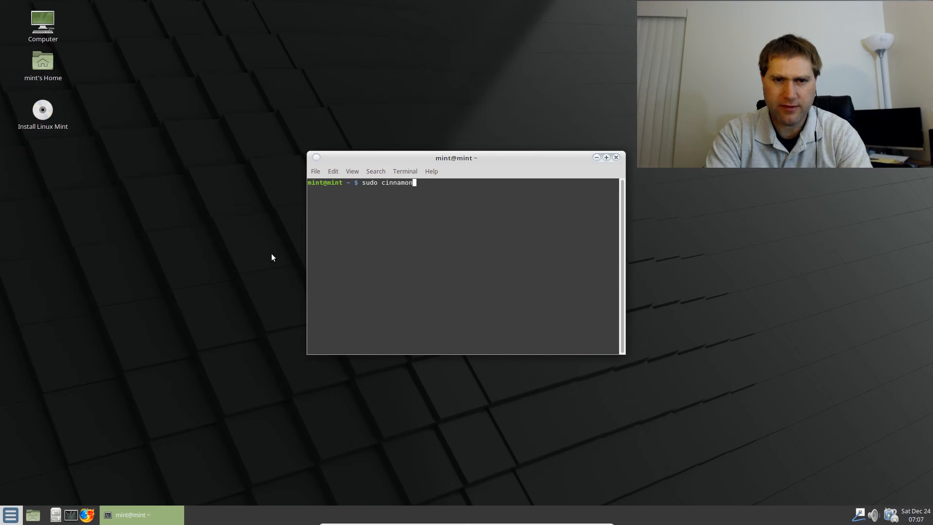
pyautogui.write(' restart')
pyautogui.press('Return')
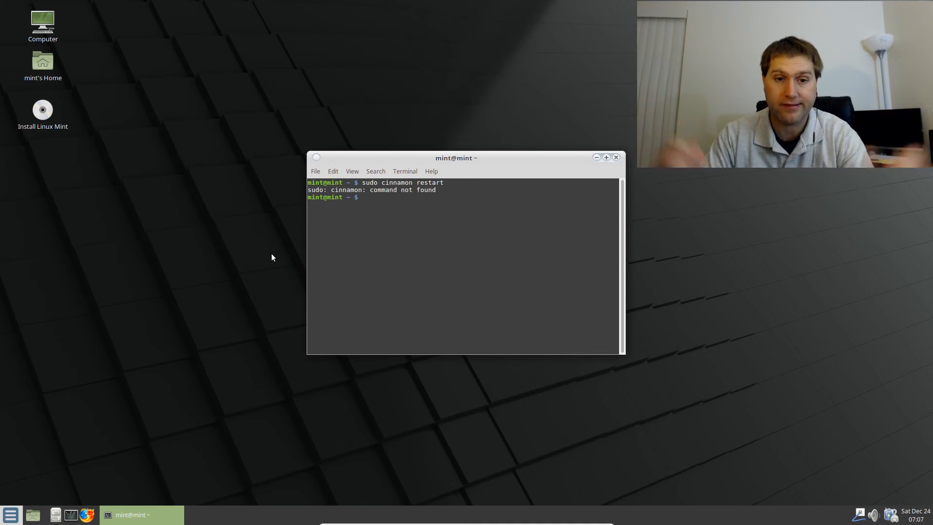
# Try to restart the desktop with sudo mate restart instead, and exit the terminal.
pyautogui.press('Up')
pyautogui.press('Left')
pyautogui.press('Left')
pyautogui.press('Left')
pyautogui.press('Left')
pyautogui.press('Left')
pyautogui.press('Left')
pyautogui.press('Left')
pyautogui.press('Left')
pyautogui.press('BackSpace')
pyautogui.press('BackSpace')
pyautogui.press('BackSpace')
pyautogui.press('BackSpace')
pyautogui.press('BackSpace')
pyautogui.press('BackSpace')
pyautogui.press('BackSpace')
pyautogui.press('BackSpace')
pyautogui.write('mate')
pyautogui.press('Return')
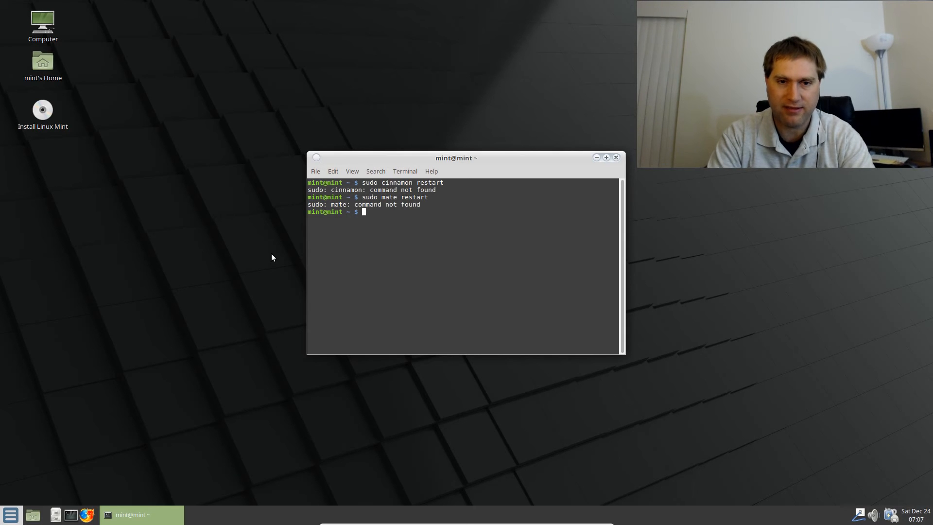
pyautogui.write('exit')
pyautogui.press('Return')
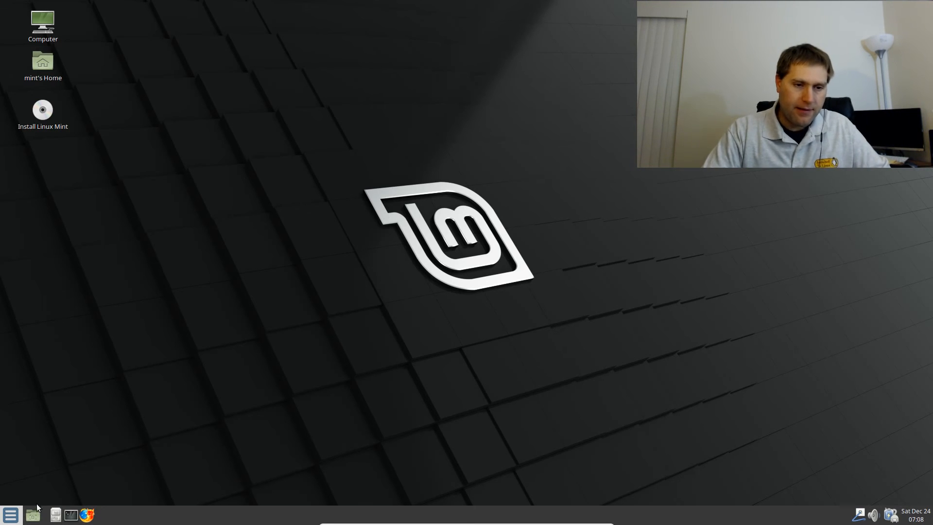
# Reload the main menu's plugins and recheck the Firefox icon in the favorites and Internet applications.
pyautogui.rightClick(9, 516)
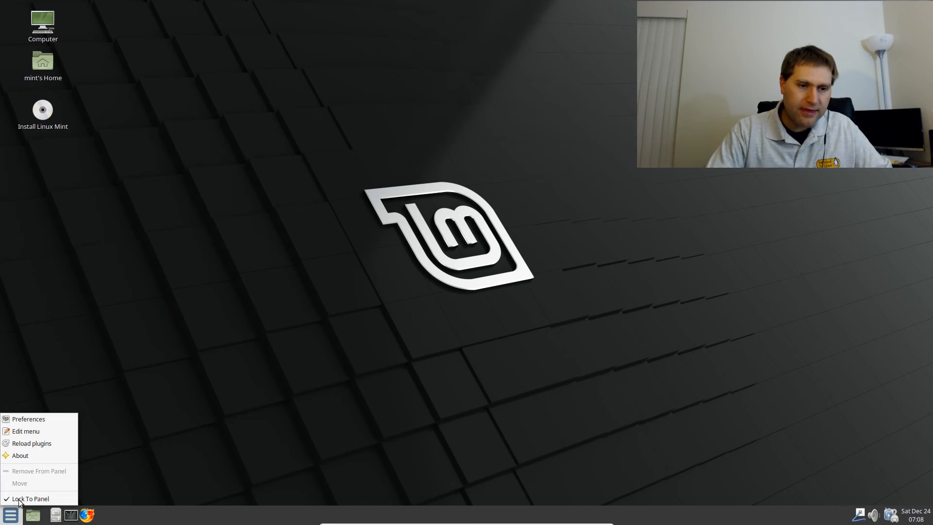
pyautogui.click(54, 443)
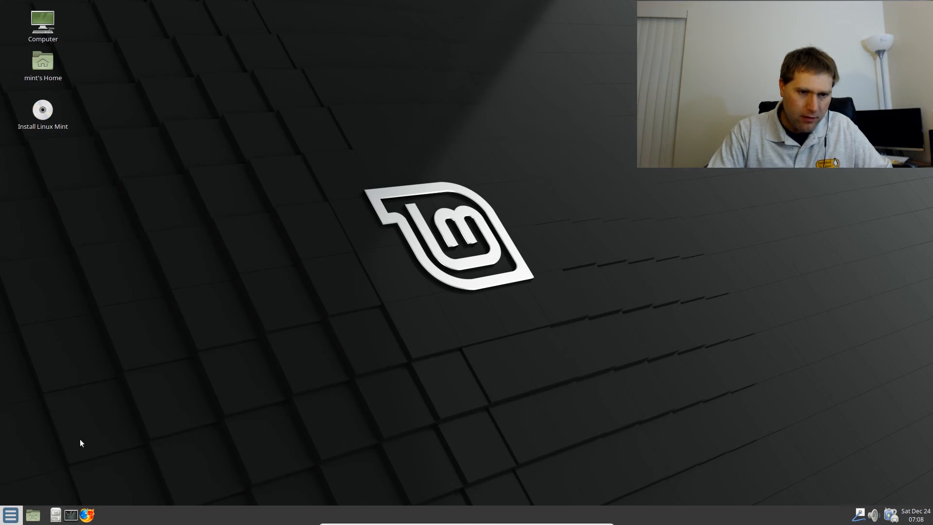
pyautogui.click(3, 516)
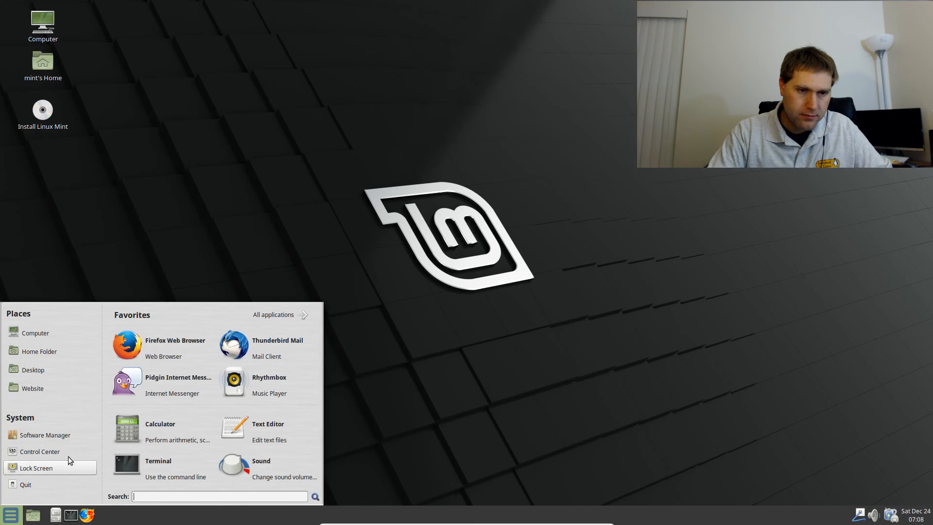
pyautogui.click(276, 314)
pyautogui.moveTo(148, 387)
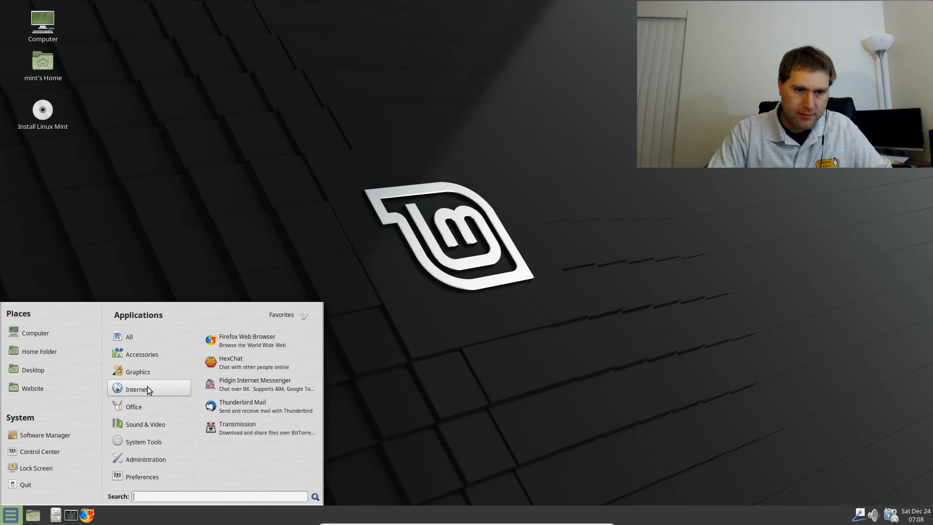
# Remove Firefox Web Browser from the main menu's favorites.
pyautogui.click(263, 319)
pyautogui.rightClick(129, 341)
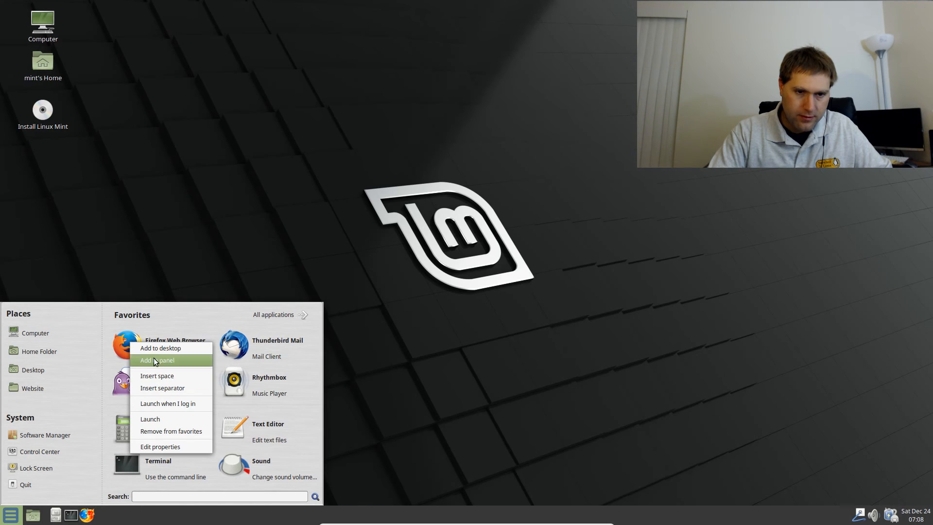
pyautogui.click(168, 431)
# Try to put Firefox back by enabling Show in my favorites for its Internet applications entry, and check the favorites.
pyautogui.click(306, 316)
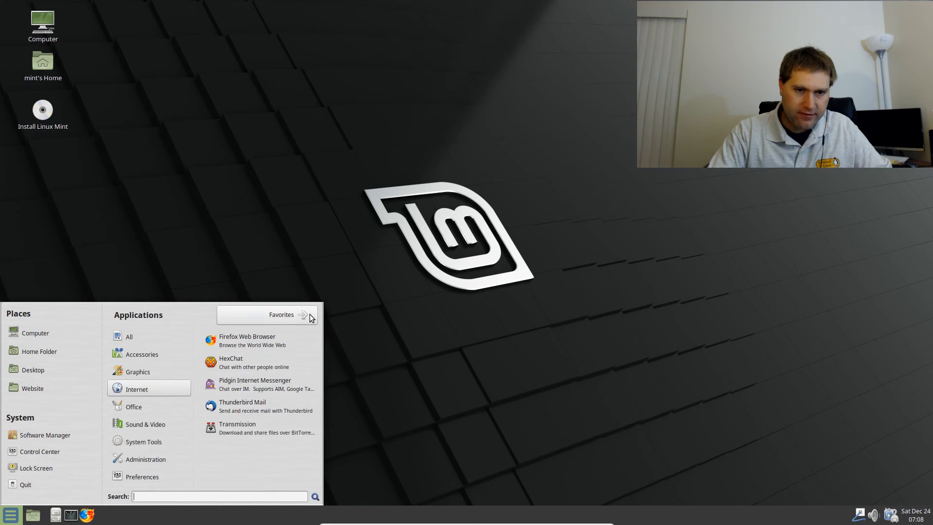
pyautogui.rightClick(270, 337)
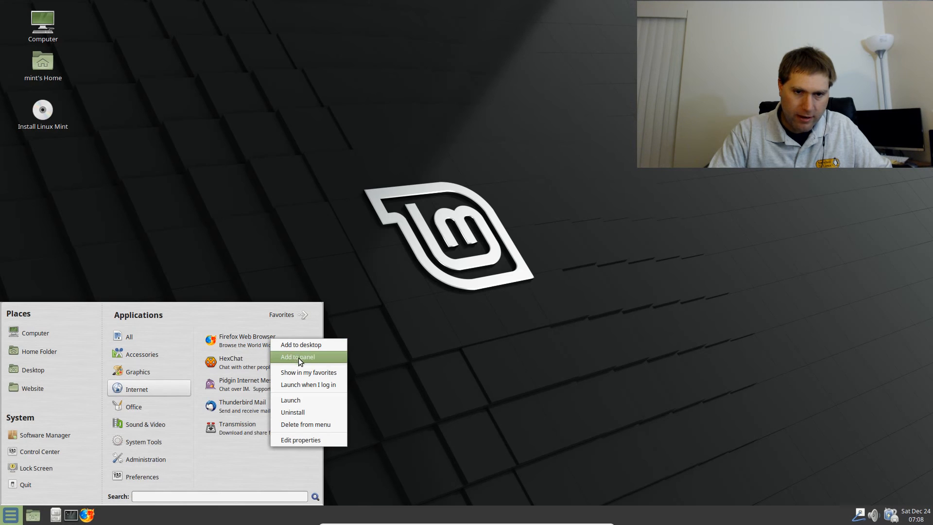
pyautogui.click(310, 371)
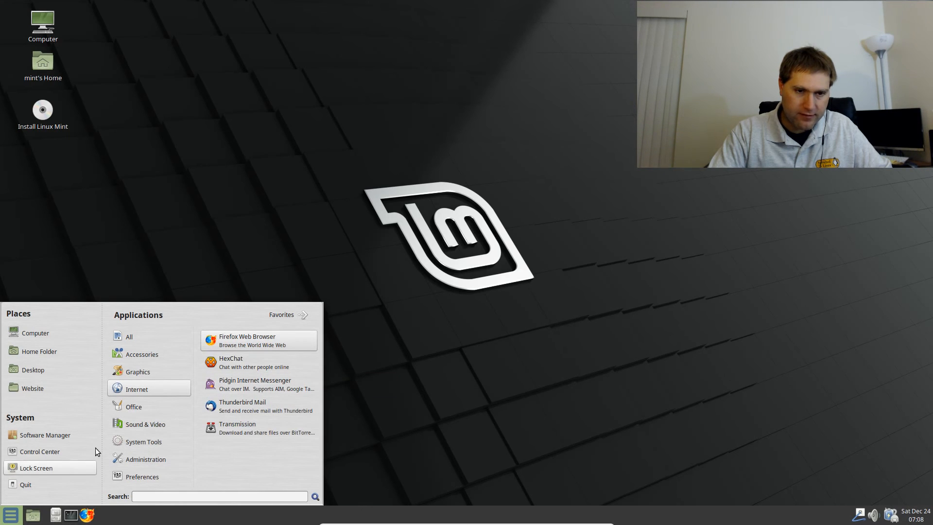
pyautogui.click(284, 315)
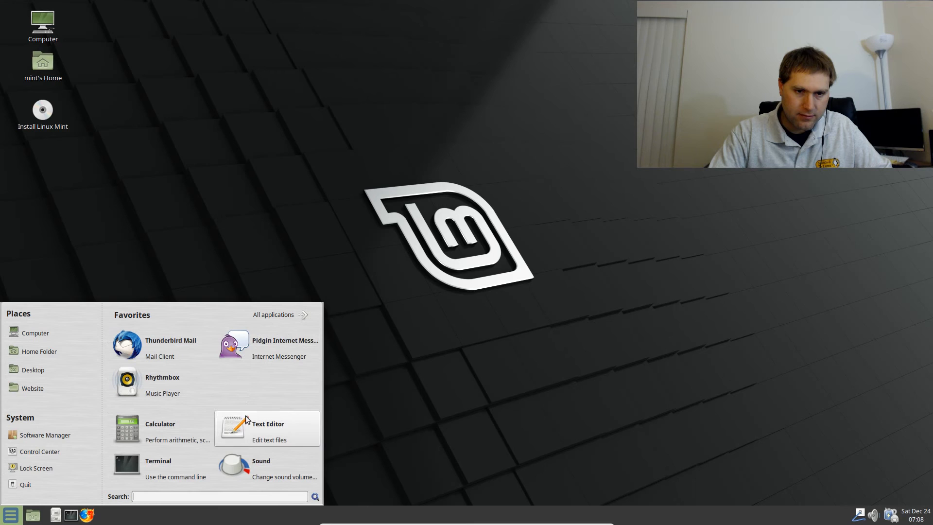
pyautogui.click(439, 362)
# Disable Show in my favorites for Firefox in the Internet applications and check the favorites again.
pyautogui.click(20, 518)
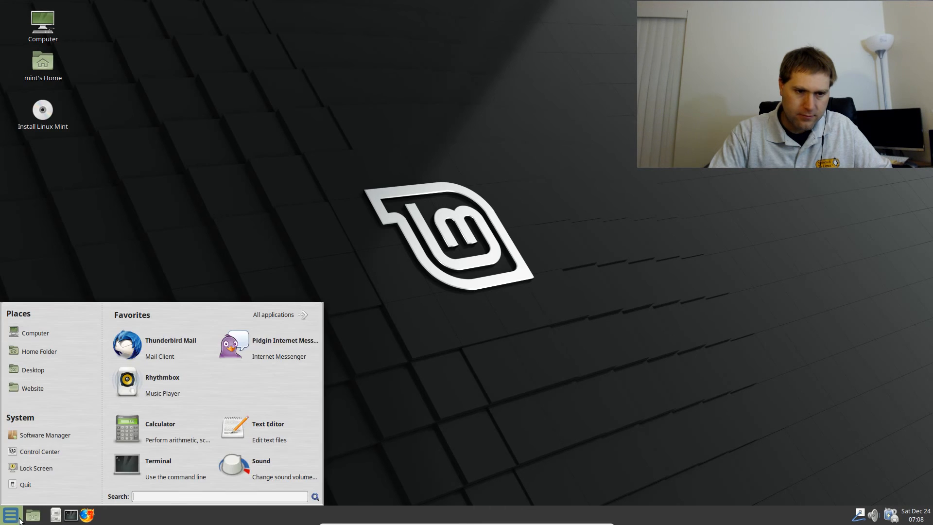
pyautogui.click(273, 315)
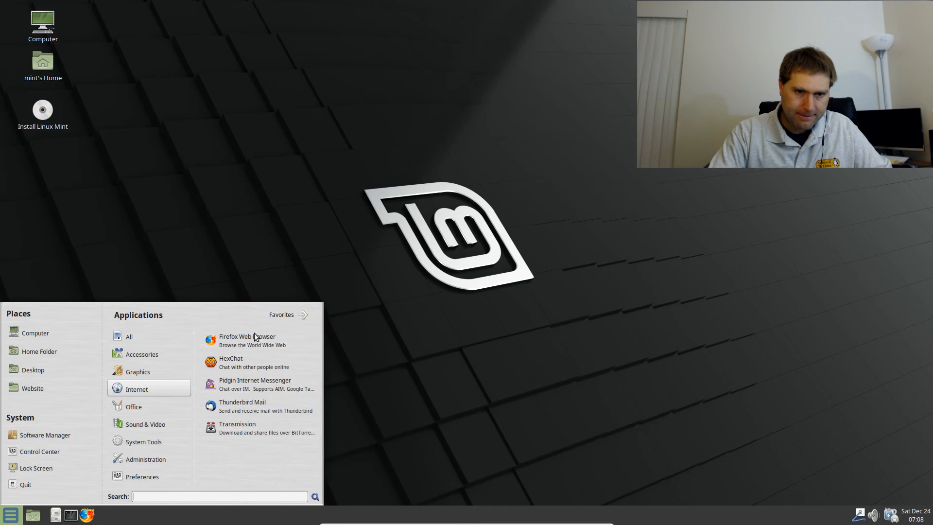
pyautogui.rightClick(221, 340)
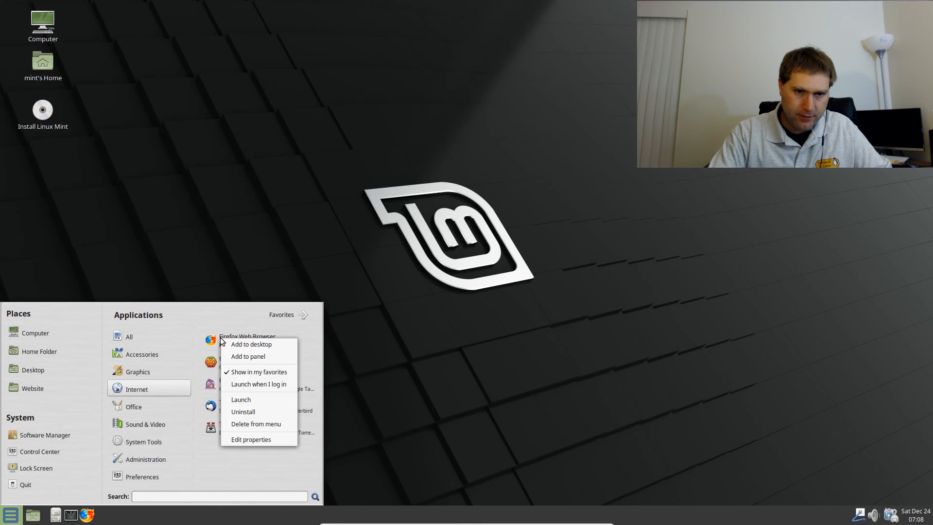
pyautogui.click(270, 371)
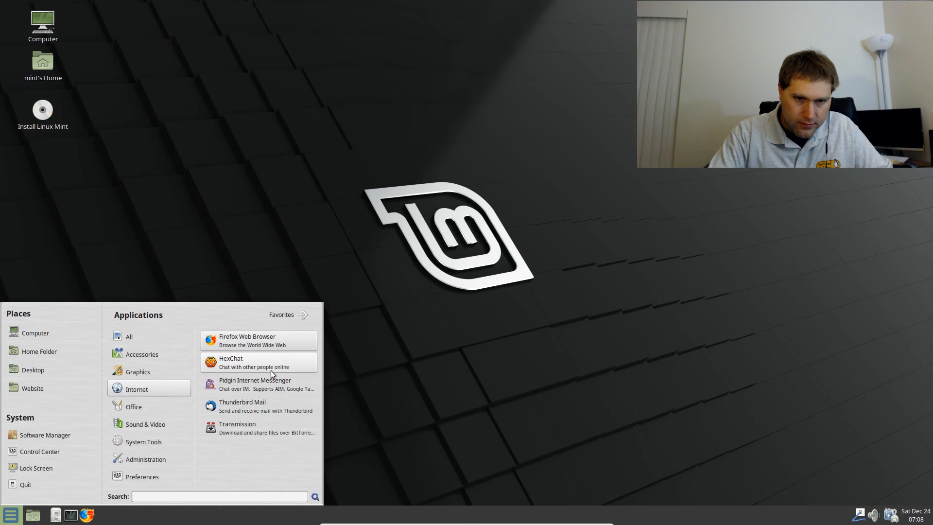
pyautogui.click(301, 316)
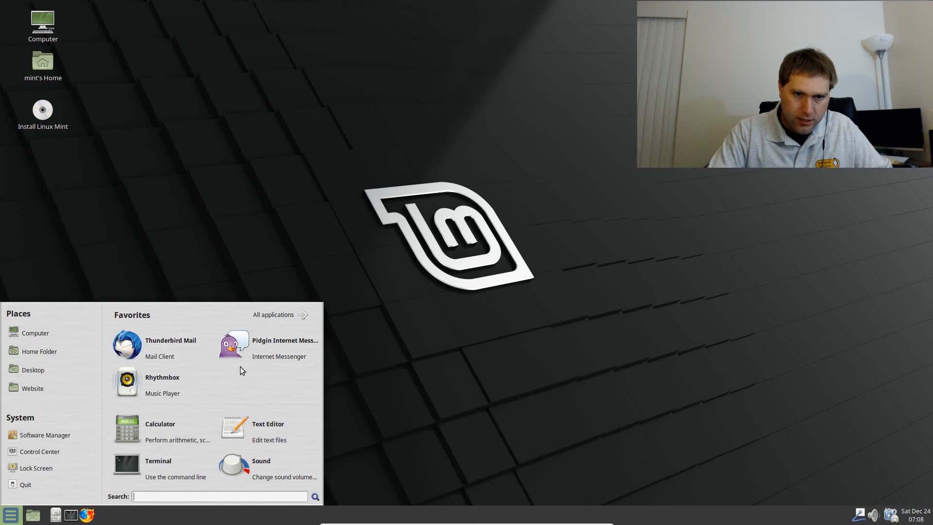
# Re-enable Show in my favorites for Firefox, and reopen the main menu to check its favorites.
pyautogui.click(282, 317)
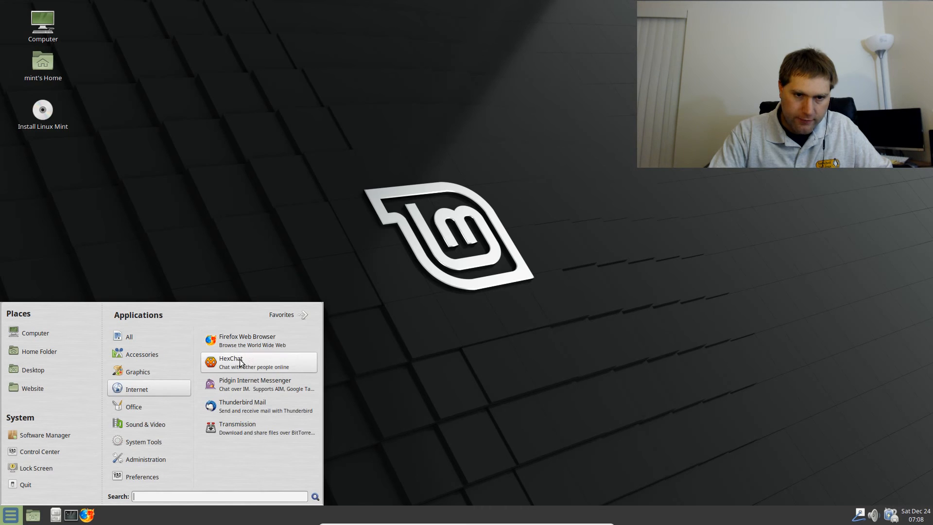
pyautogui.rightClick(237, 408)
pyautogui.rightClick(245, 343)
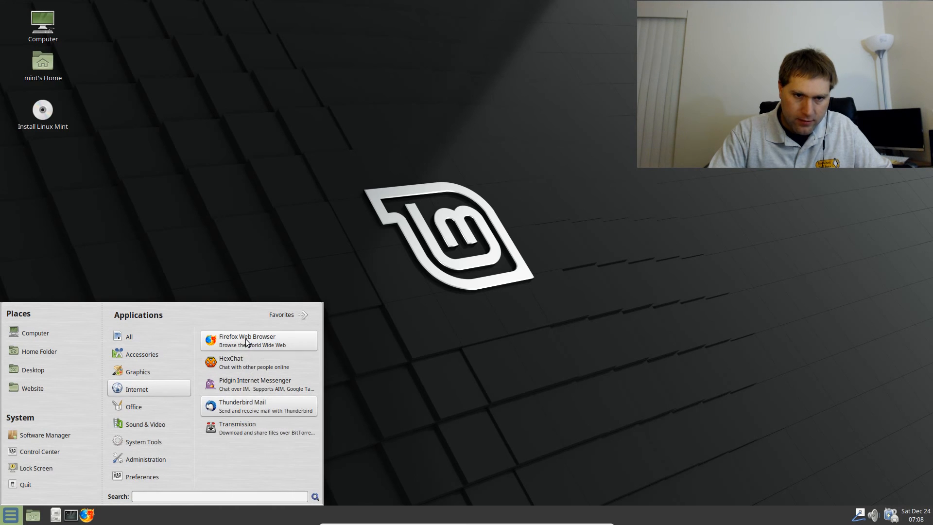
pyautogui.rightClick(247, 342)
pyautogui.click(280, 375)
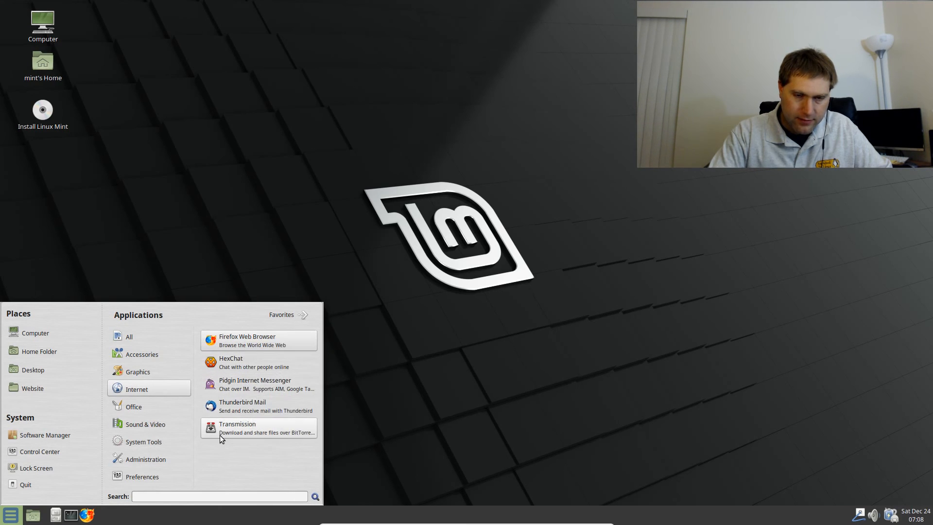
pyautogui.click(401, 390)
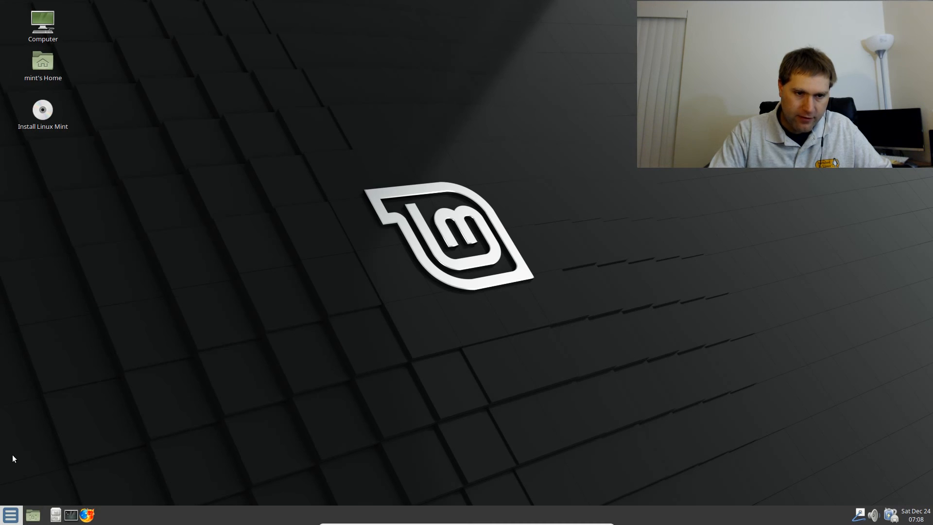
pyautogui.click(11, 516)
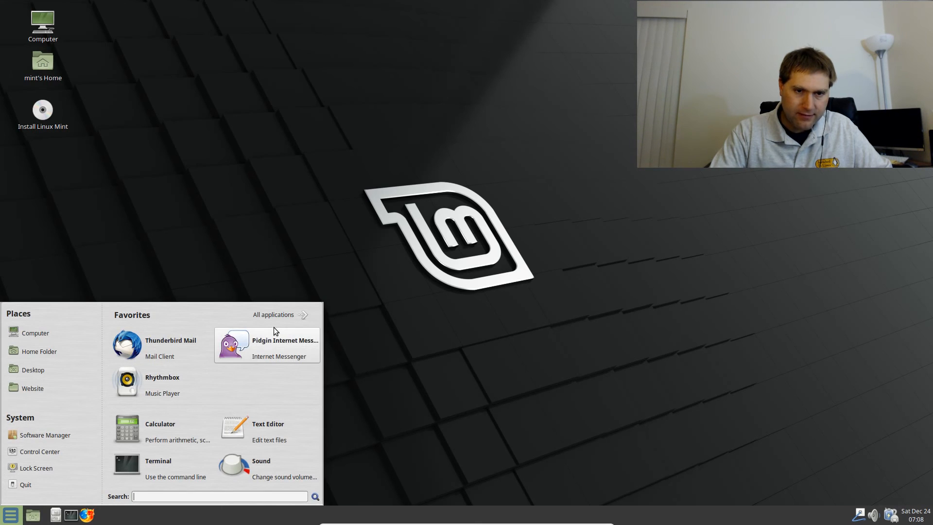
# Launch Firefox from the menu's Internet applications, look at the window options of its taskbar entry, and close the browser.
pyautogui.click(282, 315)
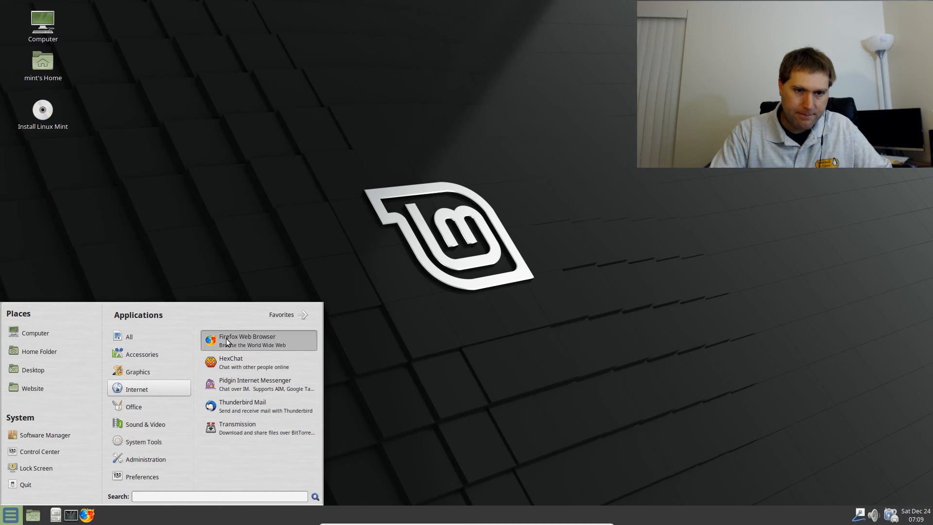
pyautogui.click(133, 407)
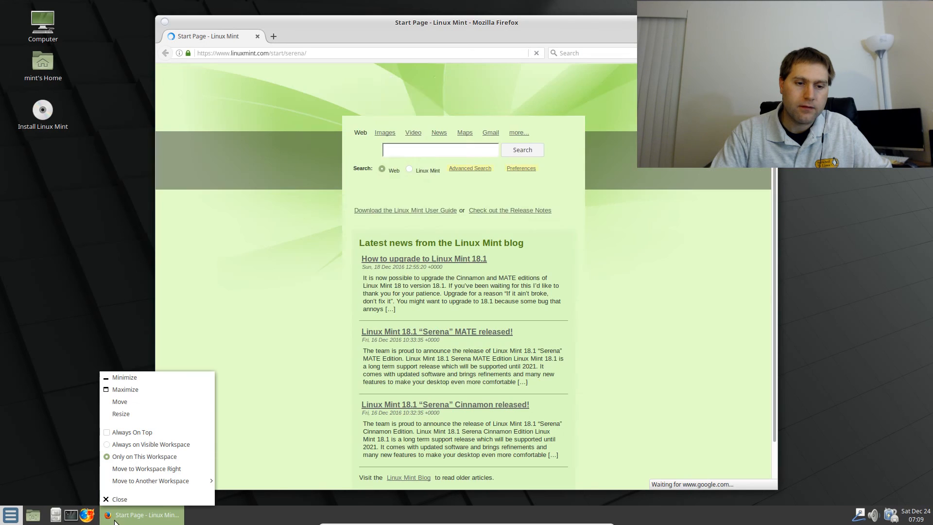
pyautogui.rightClick(127, 515)
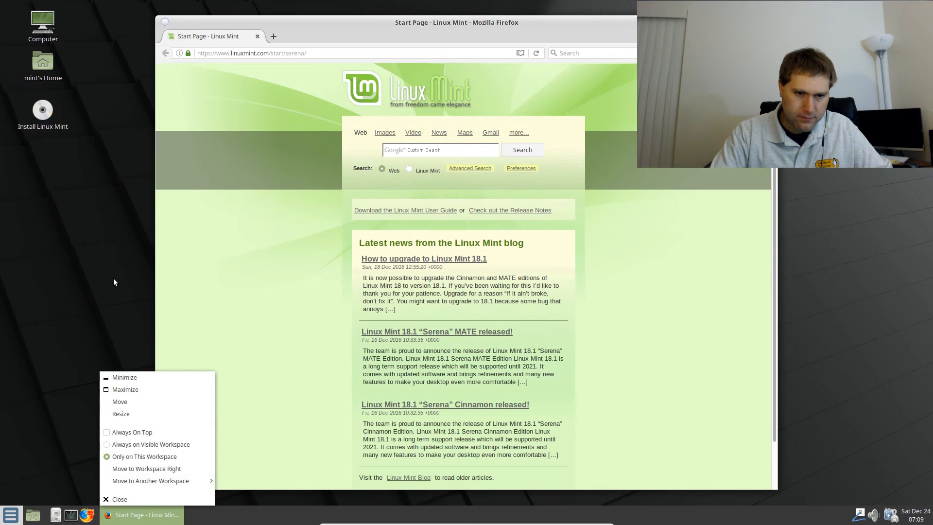
pyautogui.click(116, 293)
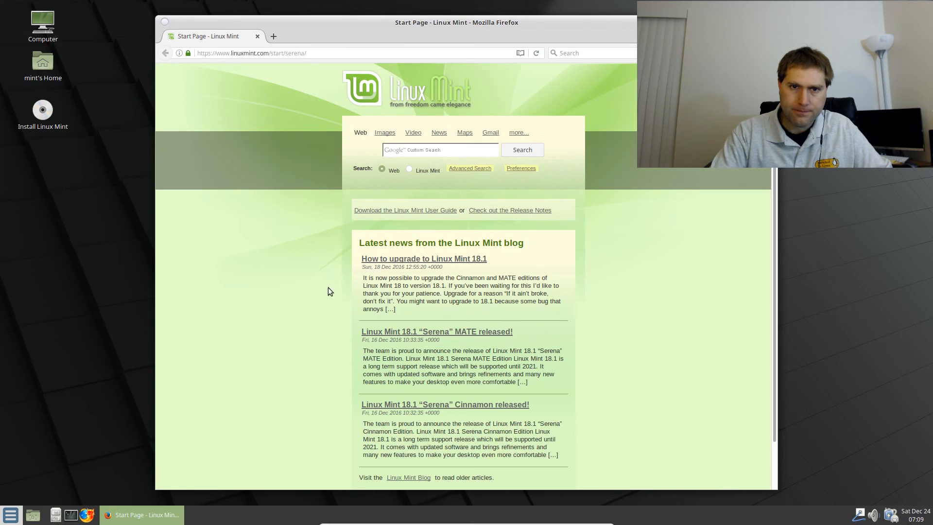
pyautogui.hotkey('alt', 'F4')
# Recheck Firefox's Show in my favorites setting in the Internet applications against the main menu's favorites list.
pyautogui.click(9, 514)
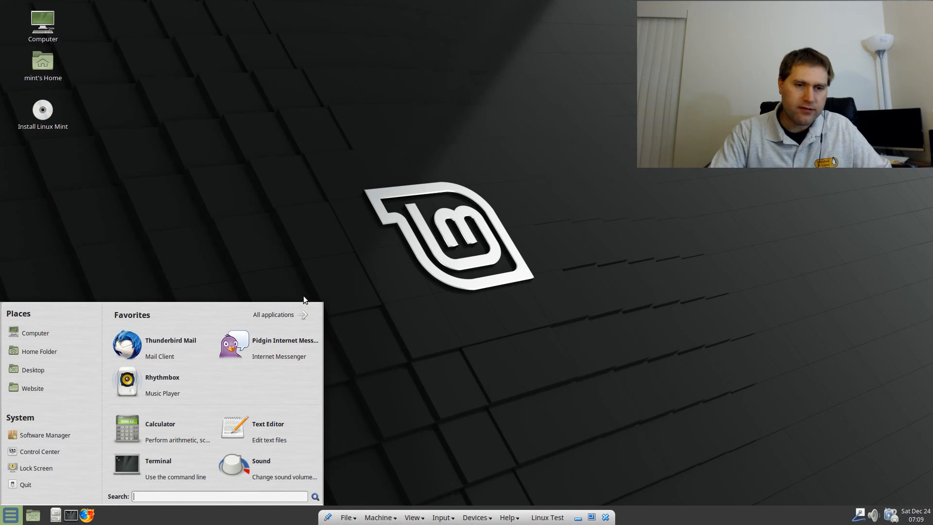
pyautogui.click(285, 315)
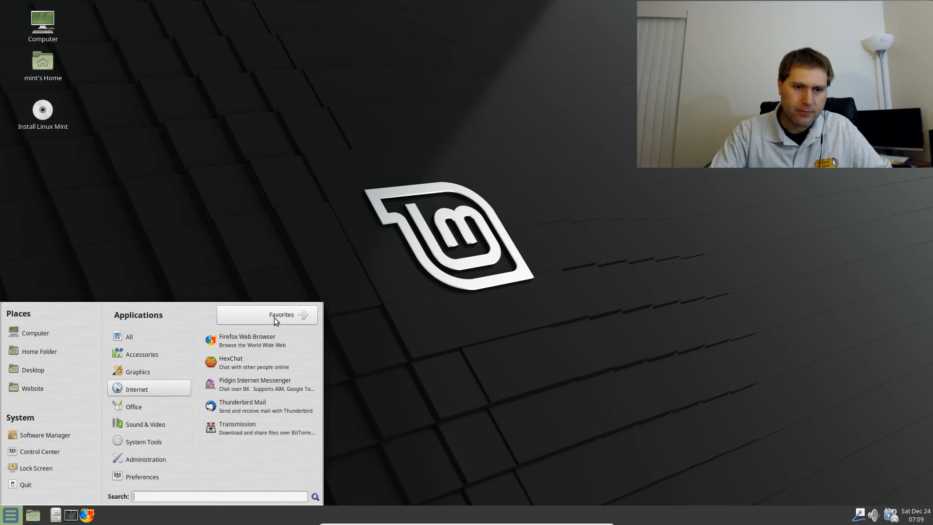
pyautogui.rightClick(261, 341)
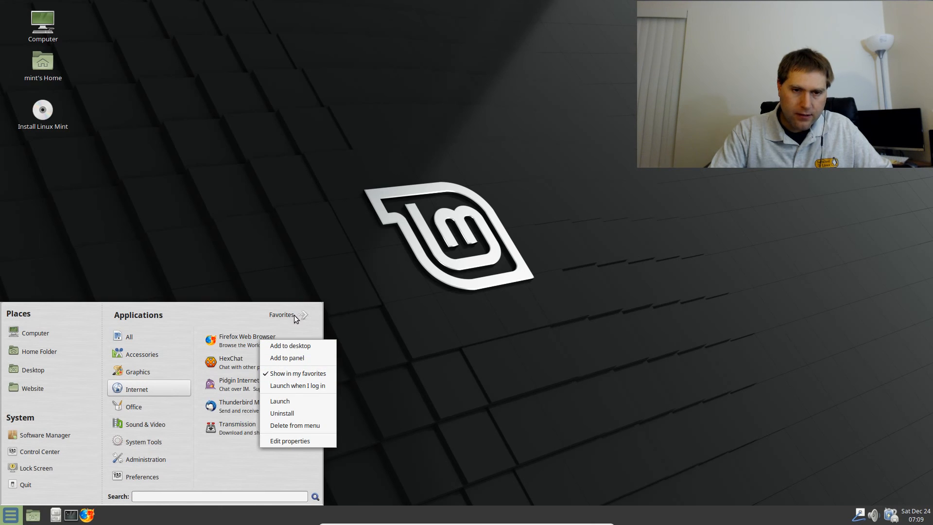
pyautogui.click(228, 467)
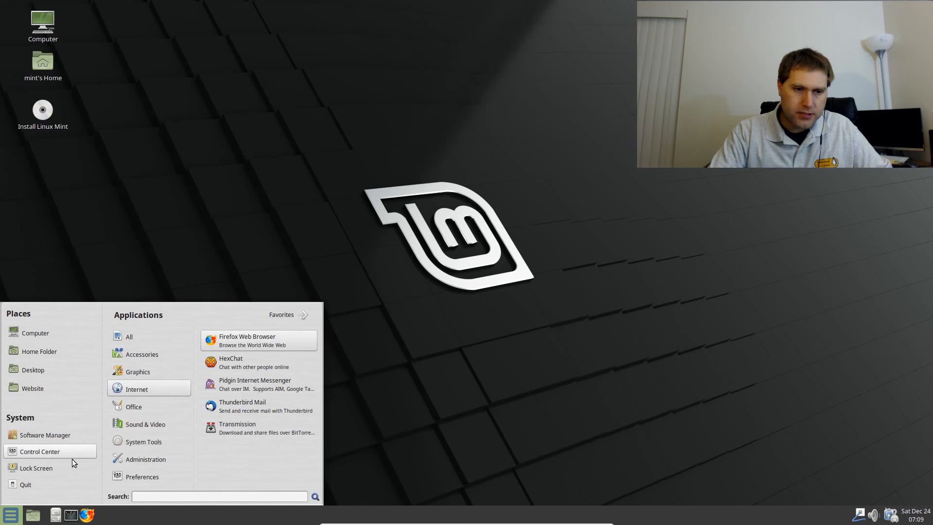
pyautogui.click(301, 312)
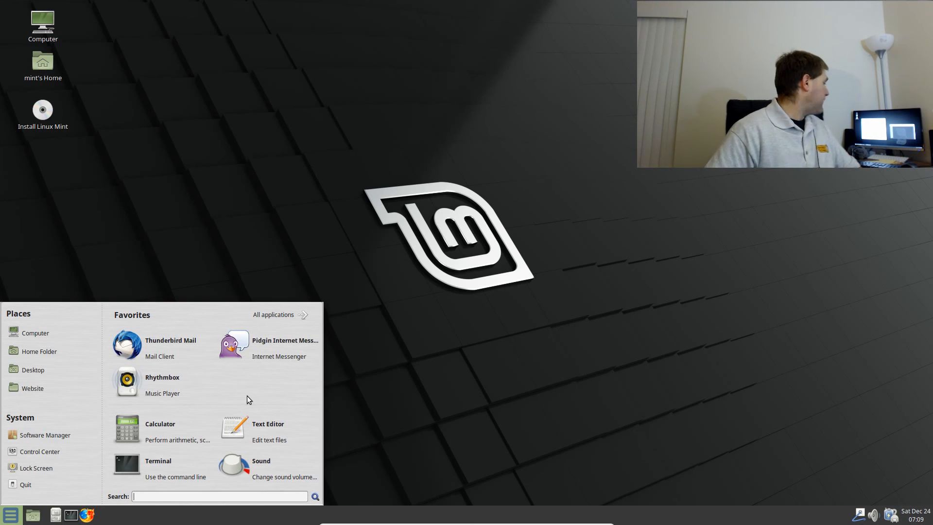
pyautogui.click(289, 315)
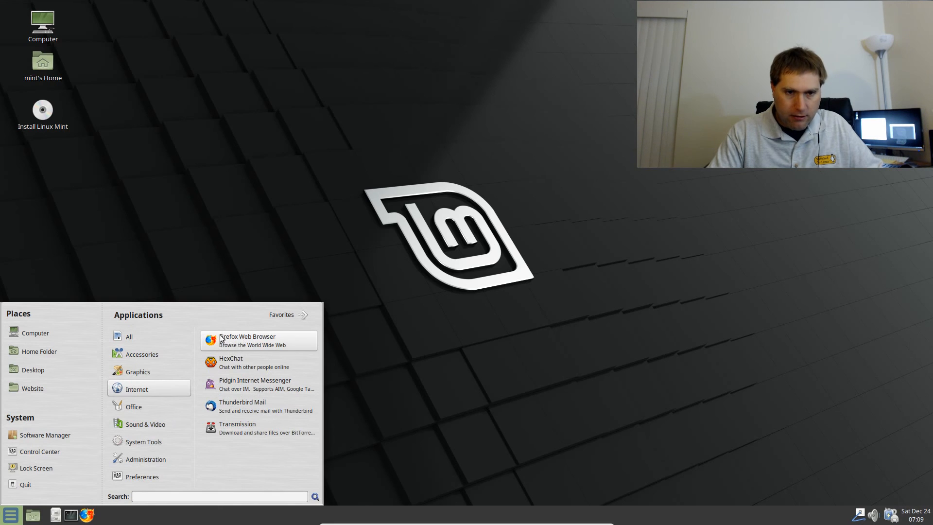
# Review the main menu's favorites list and the options of the Firefox launcher on the panel.
pyautogui.click(287, 315)
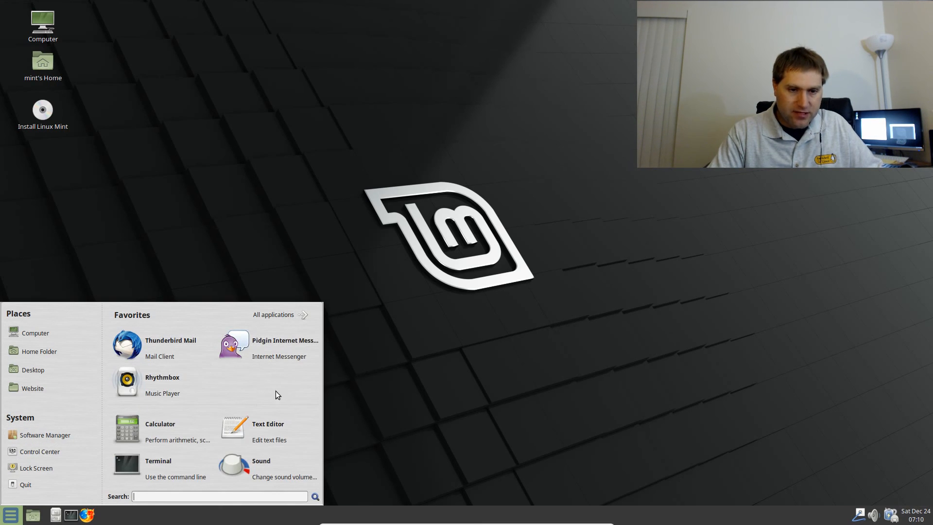
pyautogui.rightClick(89, 517)
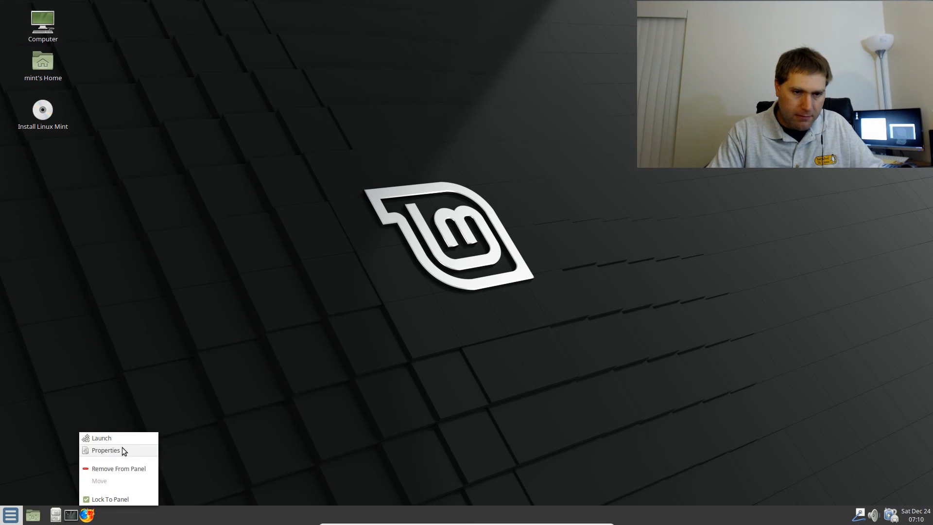
pyautogui.click(333, 417)
pyautogui.click(11, 515)
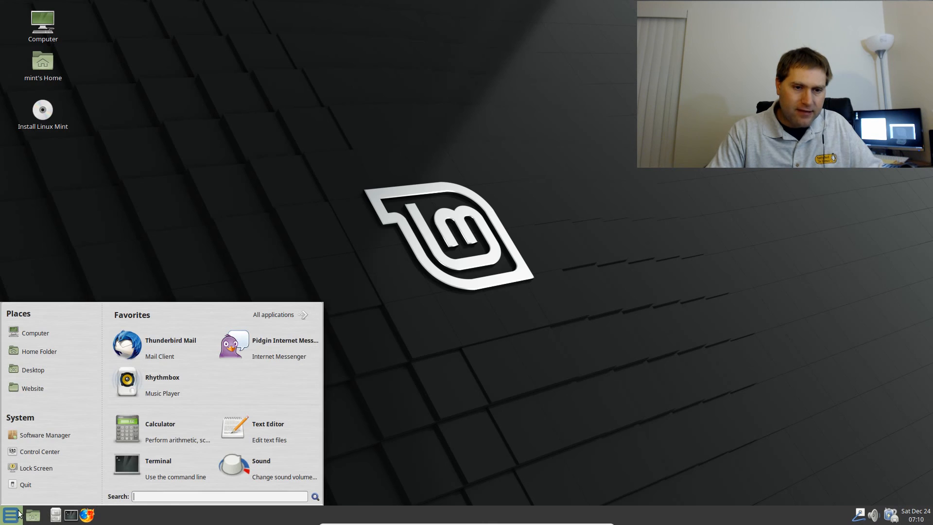
# Try to show Transmission from the Internet applications in the main menu's favorites, and check the favorites list.
pyautogui.click(278, 316)
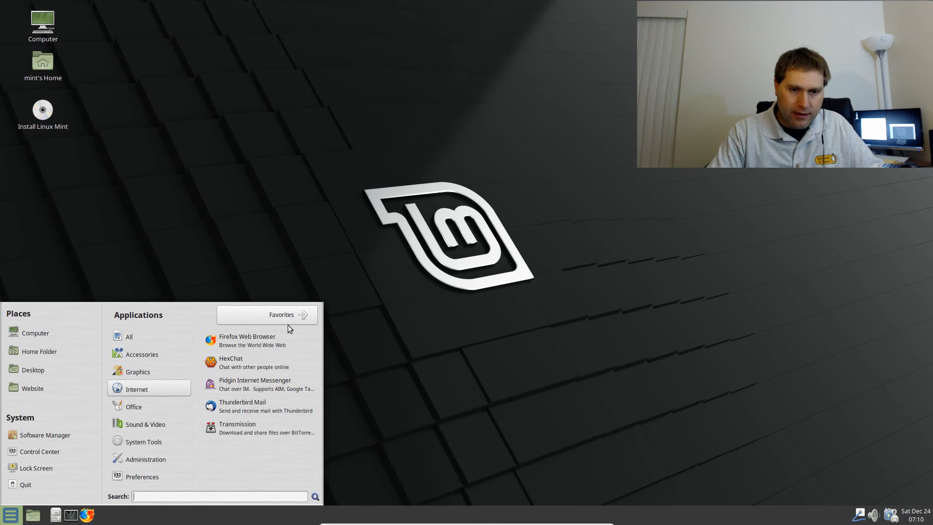
pyautogui.rightClick(252, 428)
pyautogui.click(284, 461)
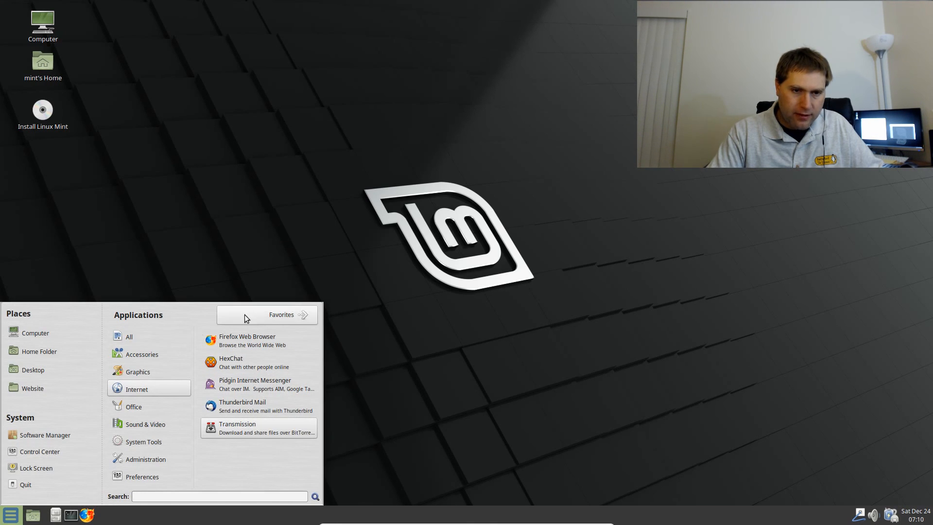
pyautogui.click(271, 317)
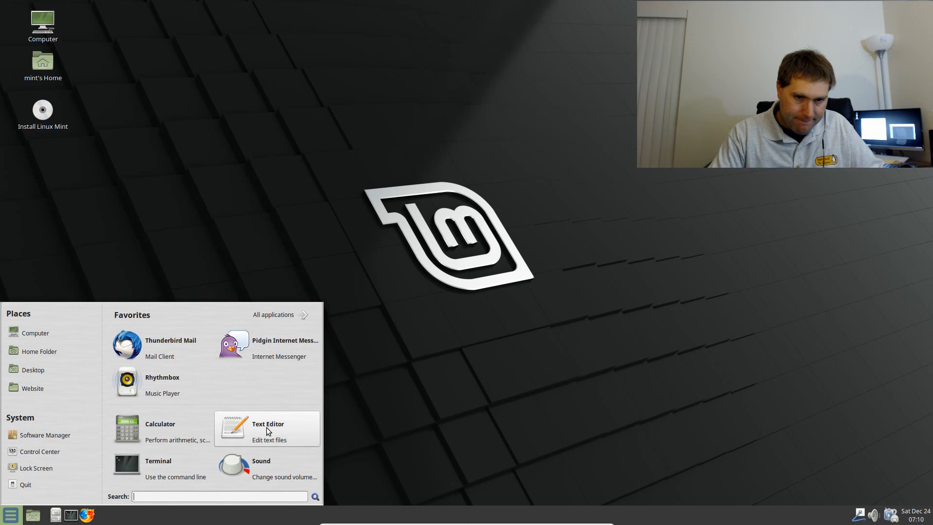
# Reload the main menu's plugins, recheck its favorites against the all-applications view, and close the menu.
pyautogui.click(11, 516)
pyautogui.rightClick(12, 518)
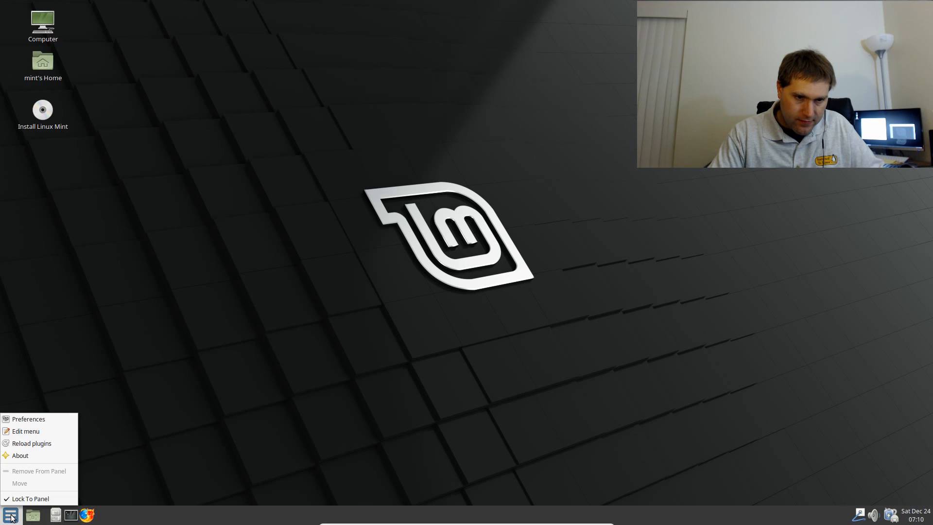
pyautogui.click(40, 444)
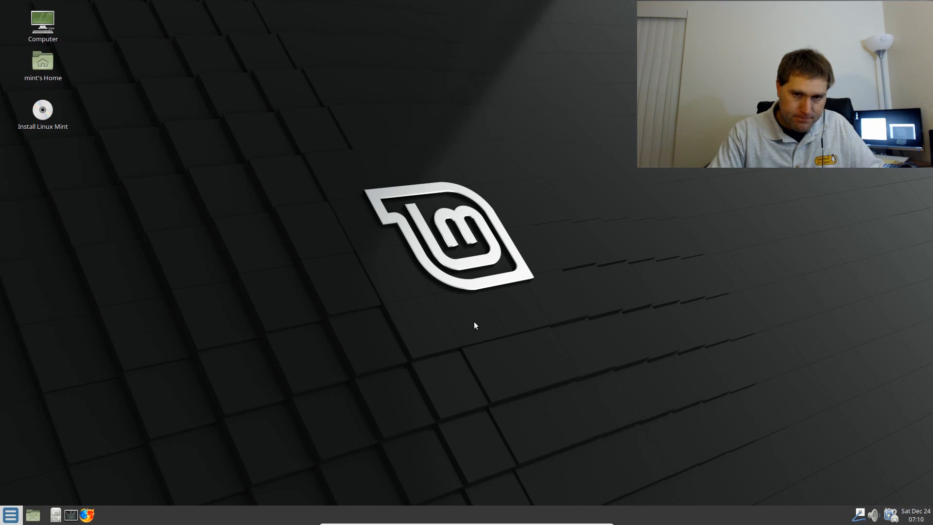
pyautogui.press('super')
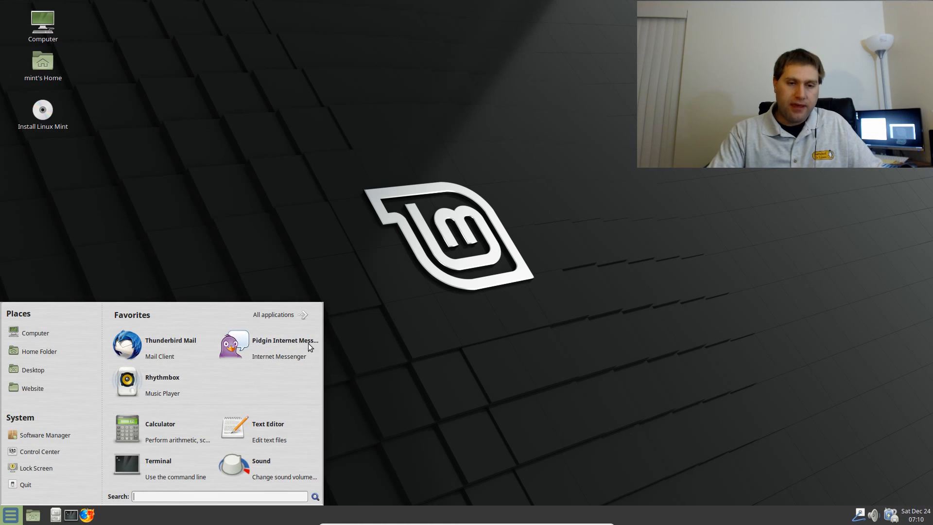
pyautogui.click(261, 315)
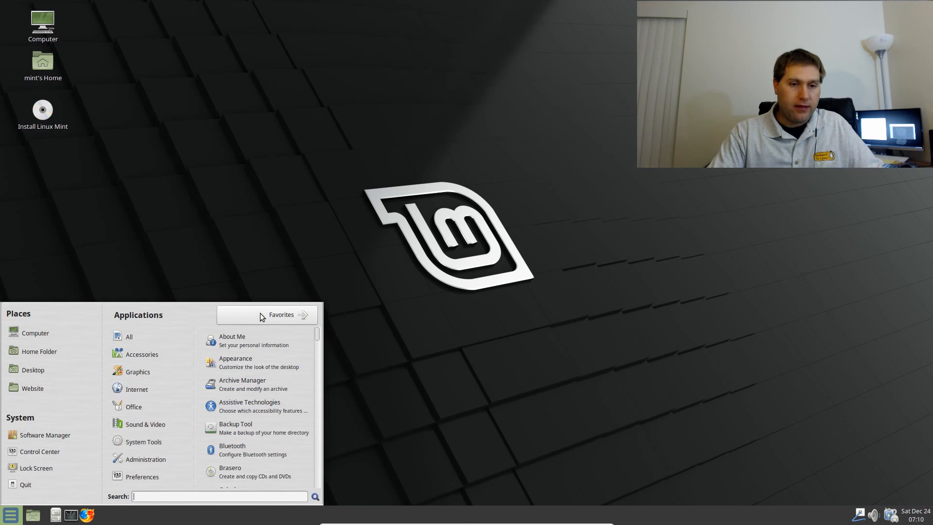
pyautogui.click(260, 315)
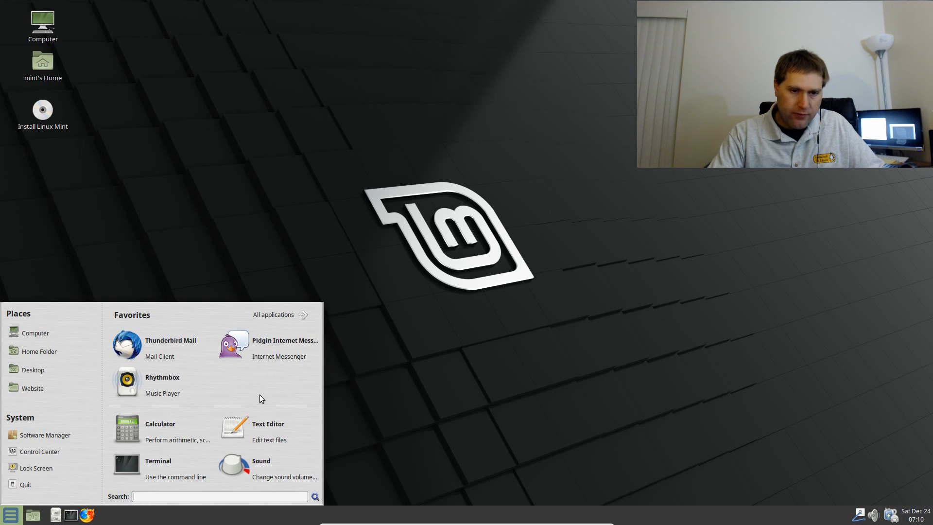
pyautogui.click(287, 316)
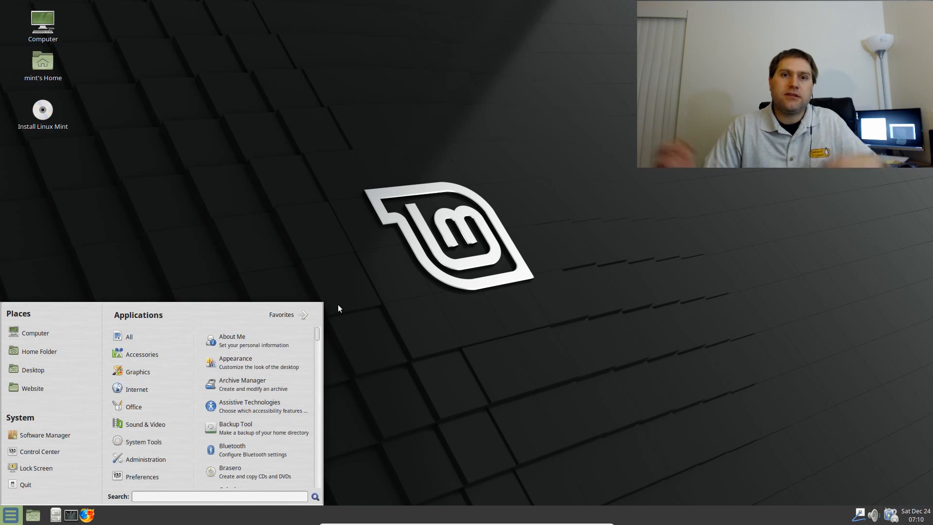
pyautogui.click(284, 315)
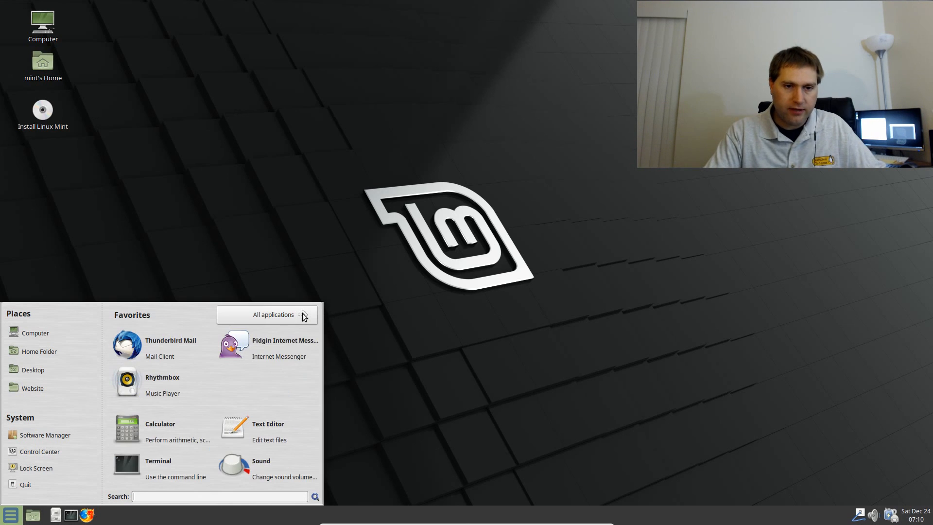
pyautogui.click(450, 342)
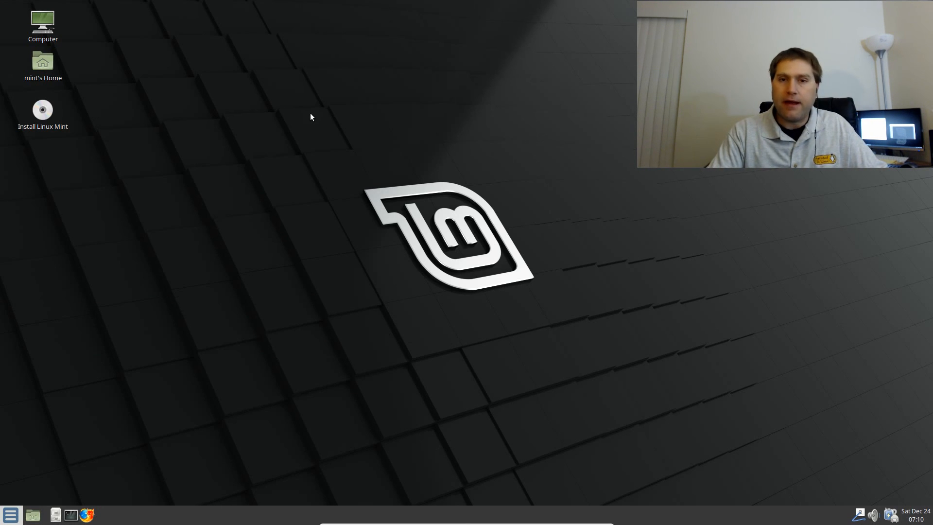